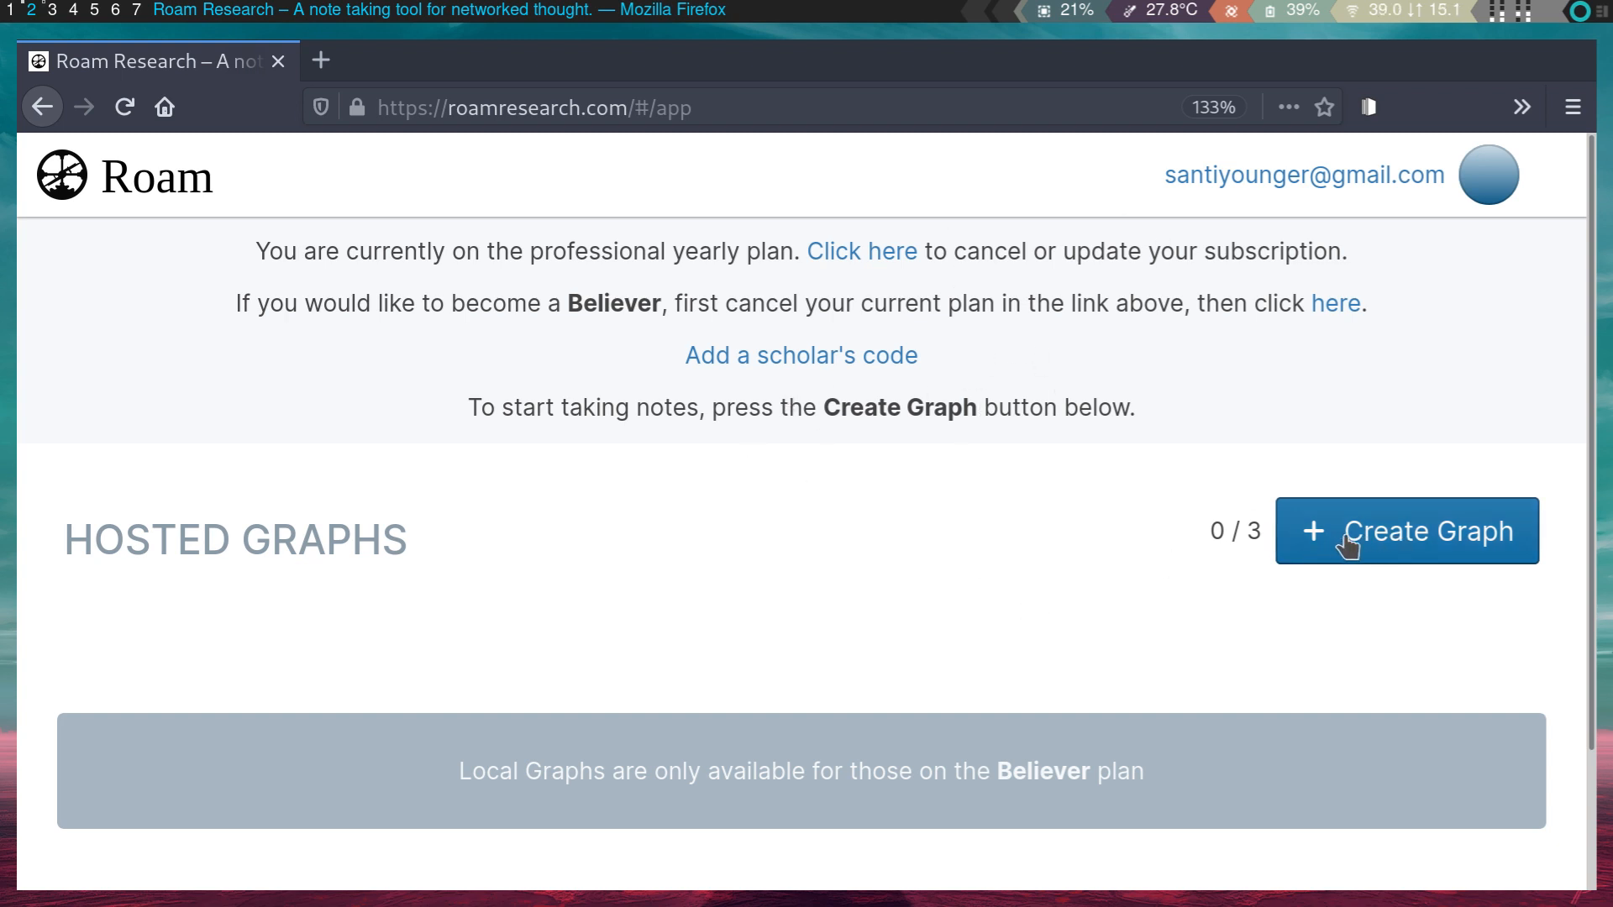
- Create a hosted graph named 'santi-notes' after the first name 'sa' is rejected as taken
left_click_drag(635, 257, 738, 264)
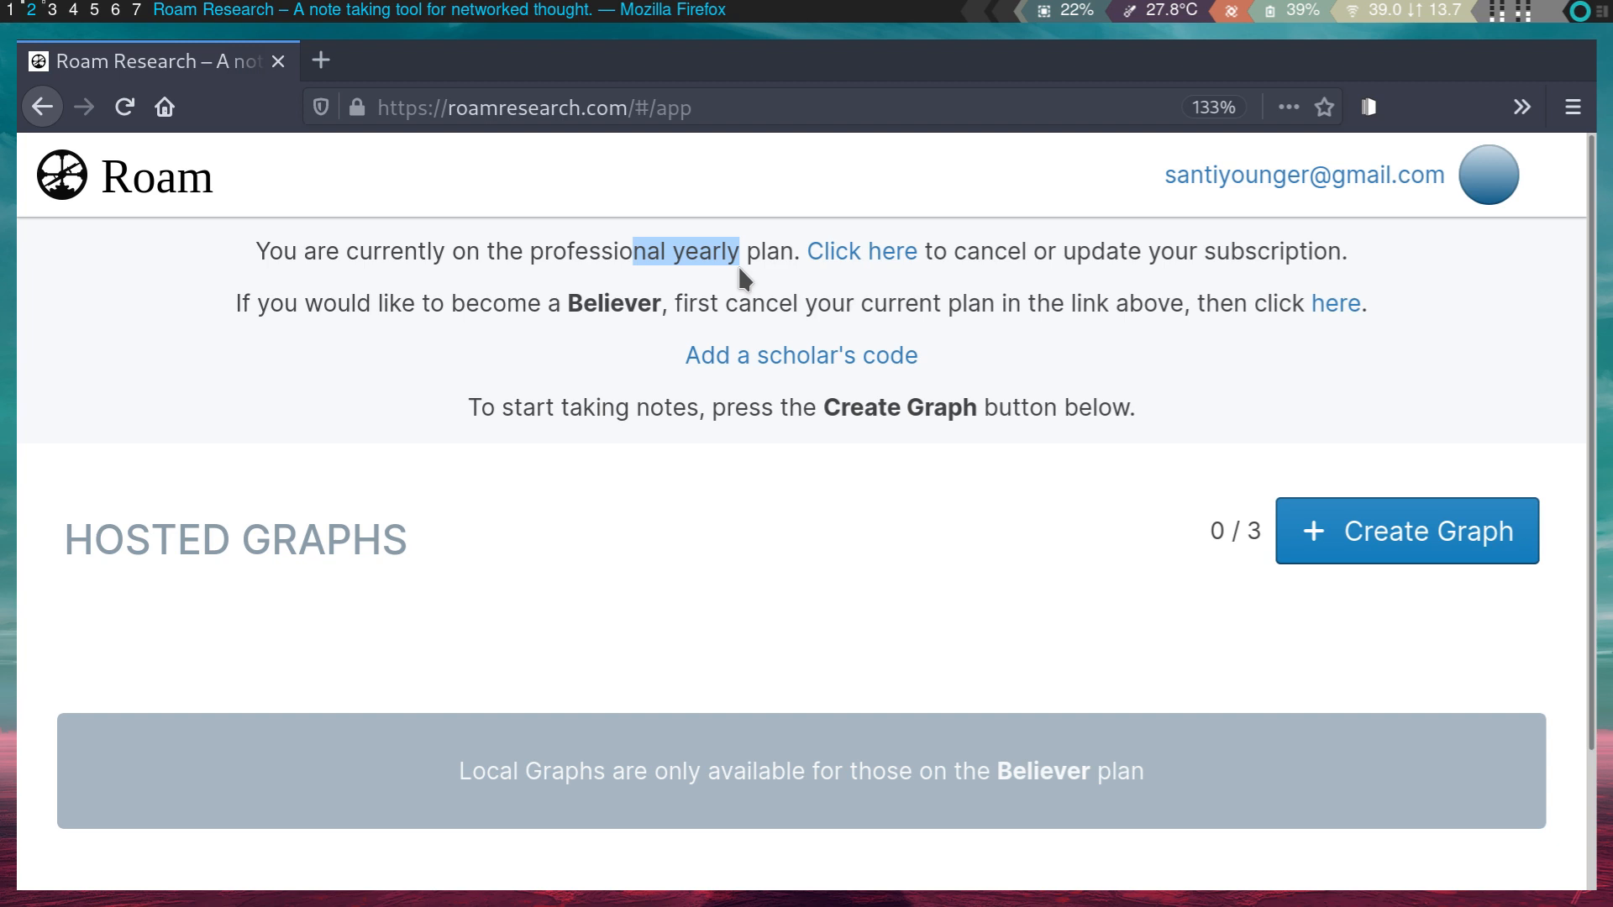
left_click(738, 265)
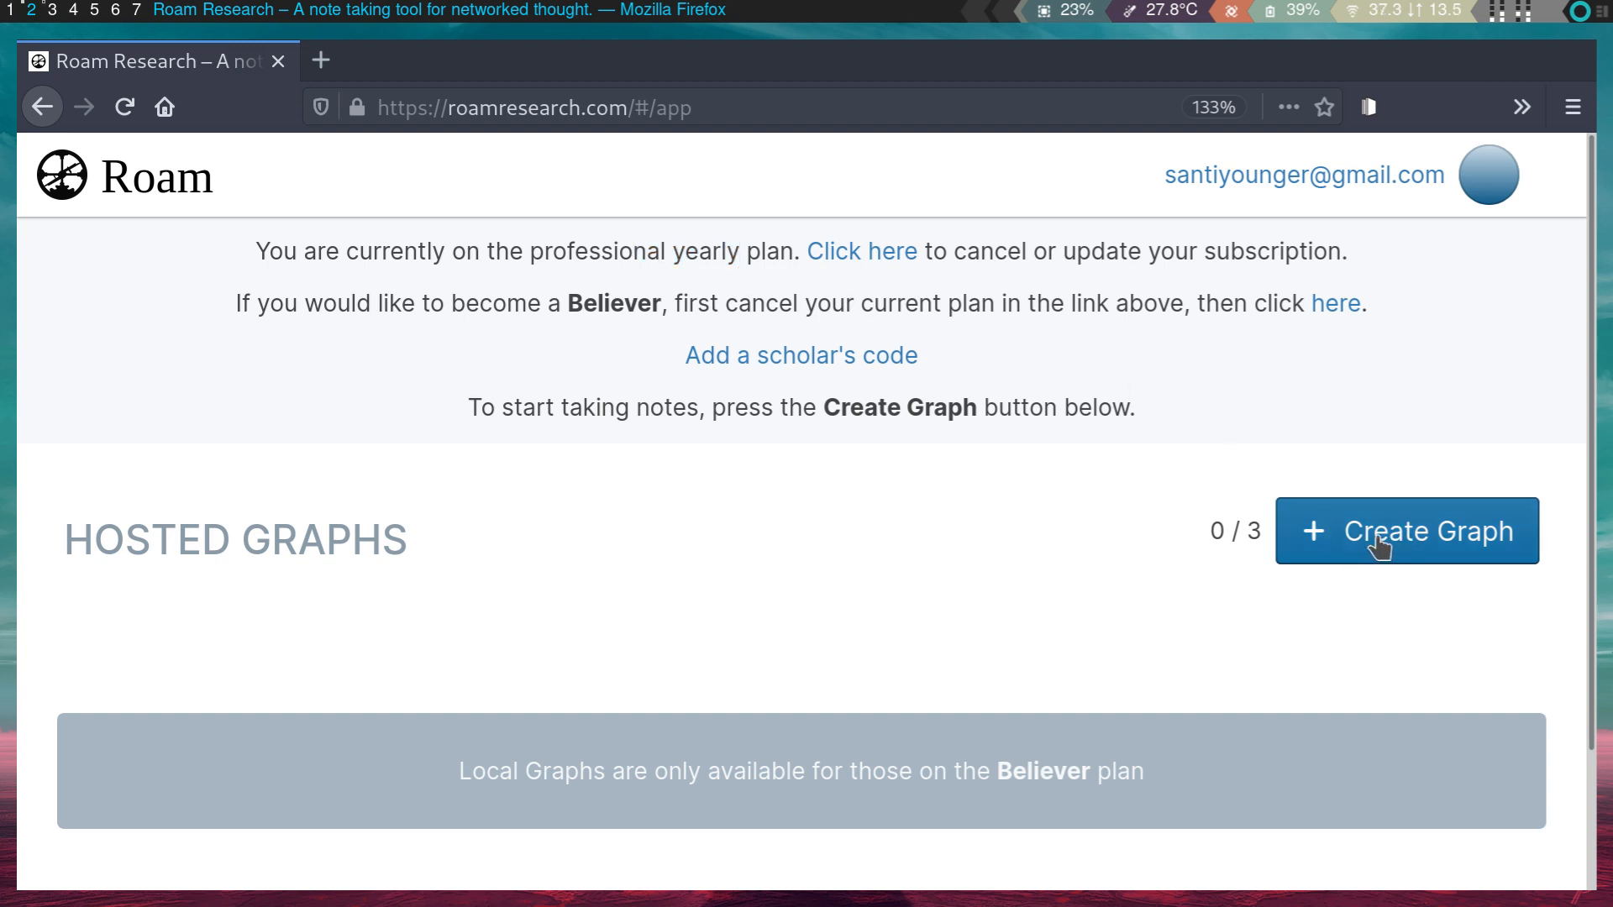
left_click(1399, 556)
left_click(712, 542)
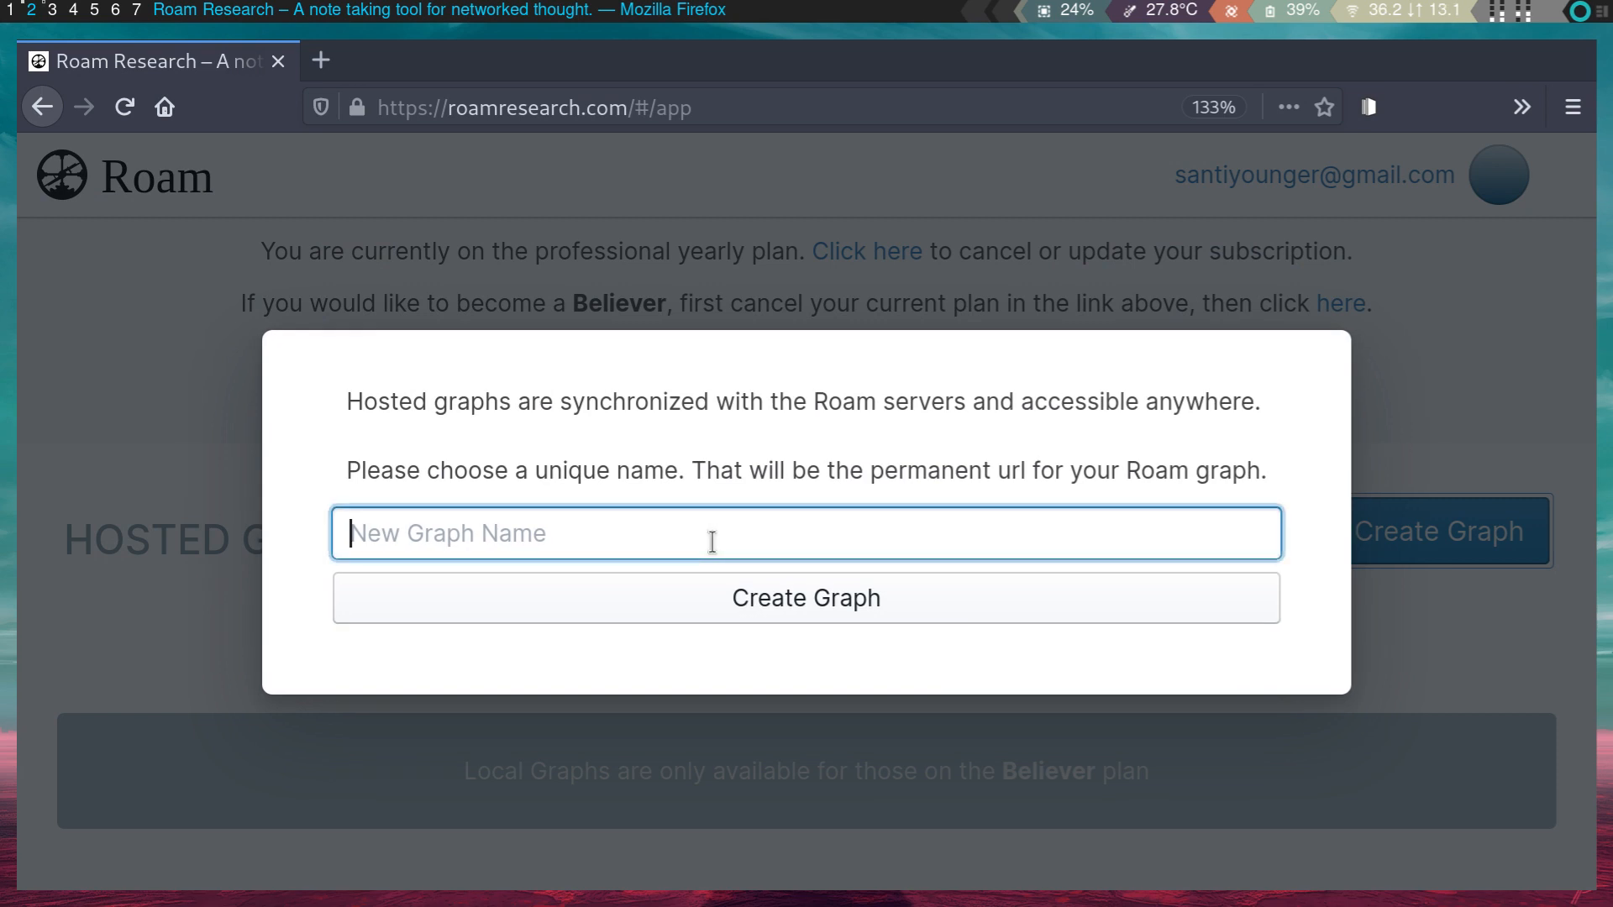
type("santi-gr")
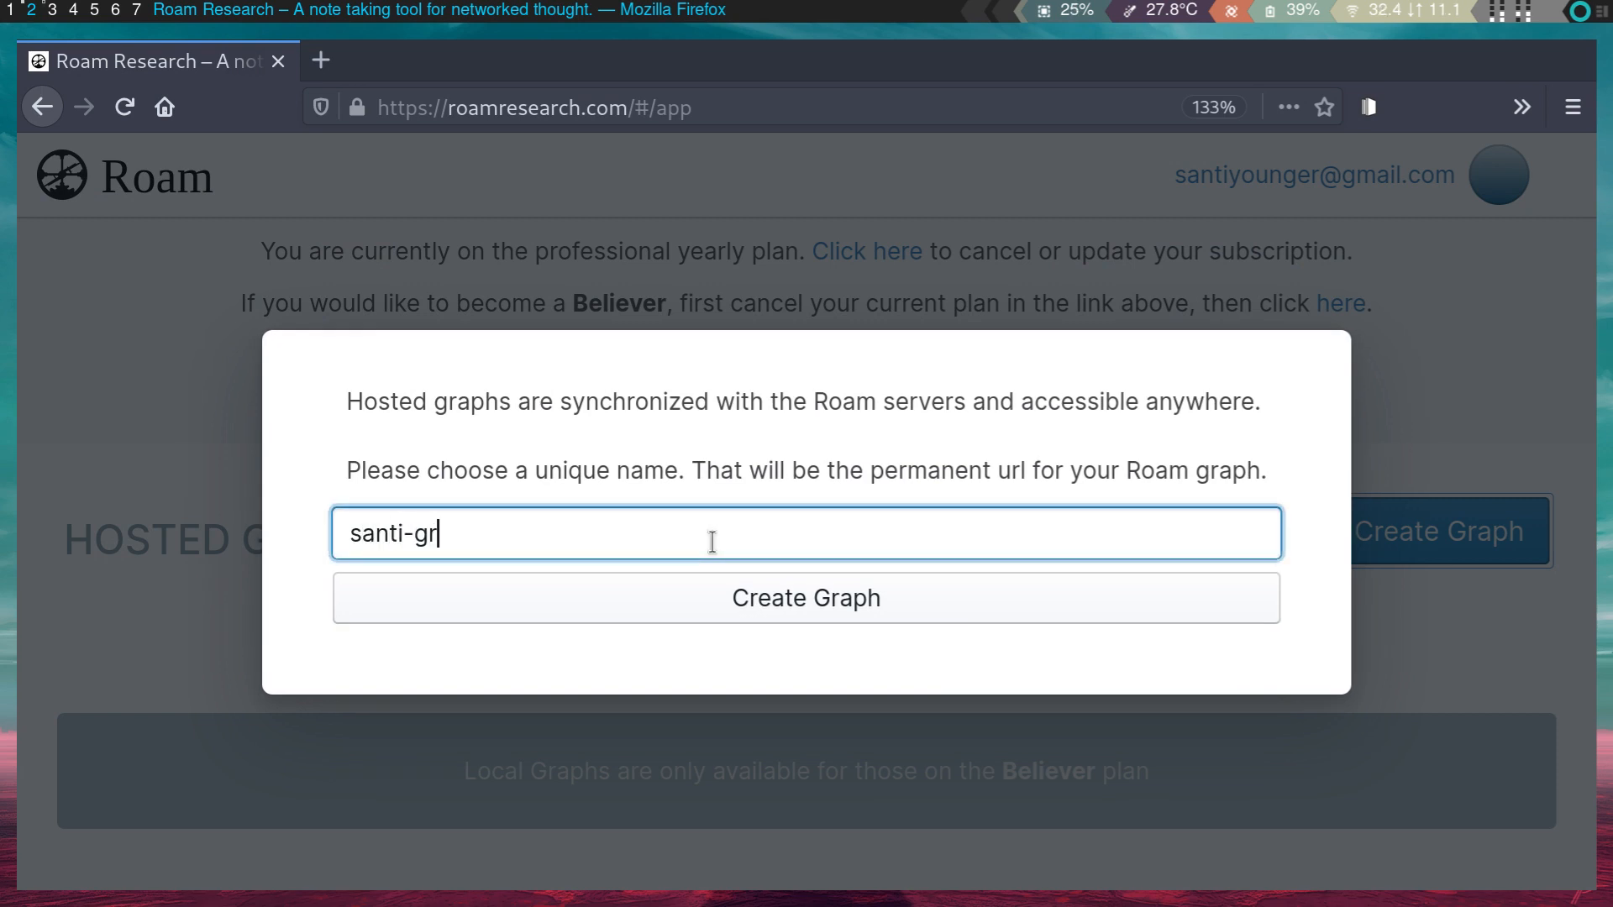
left_click(893, 612)
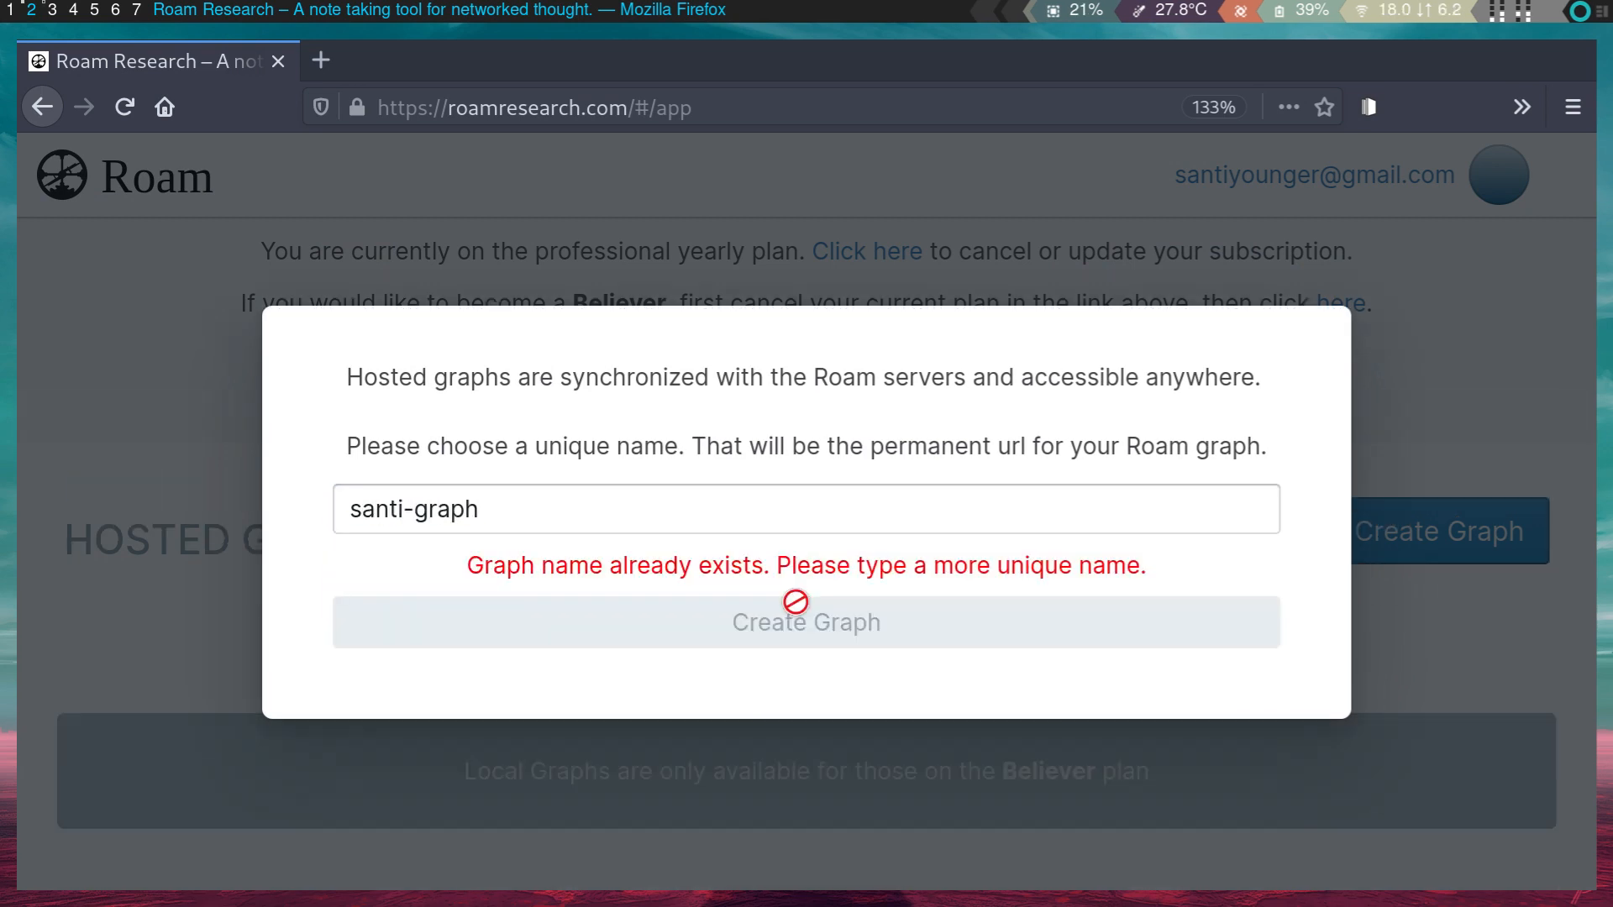
triple_click(811, 498)
type("sa")
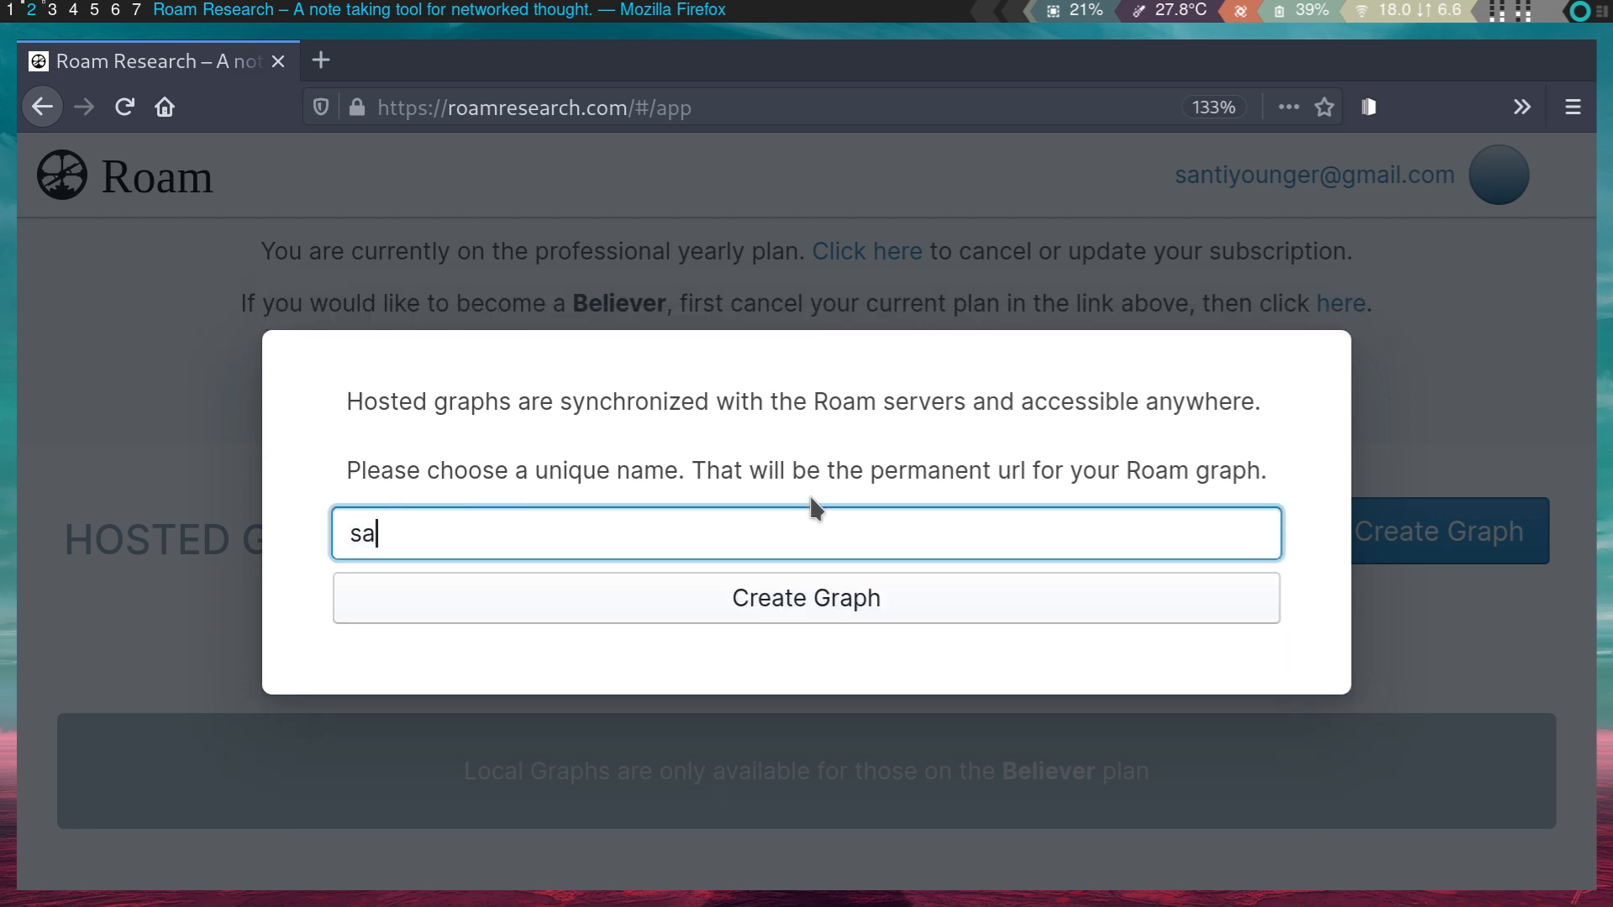
type("nti-notes")
left_click(882, 602)
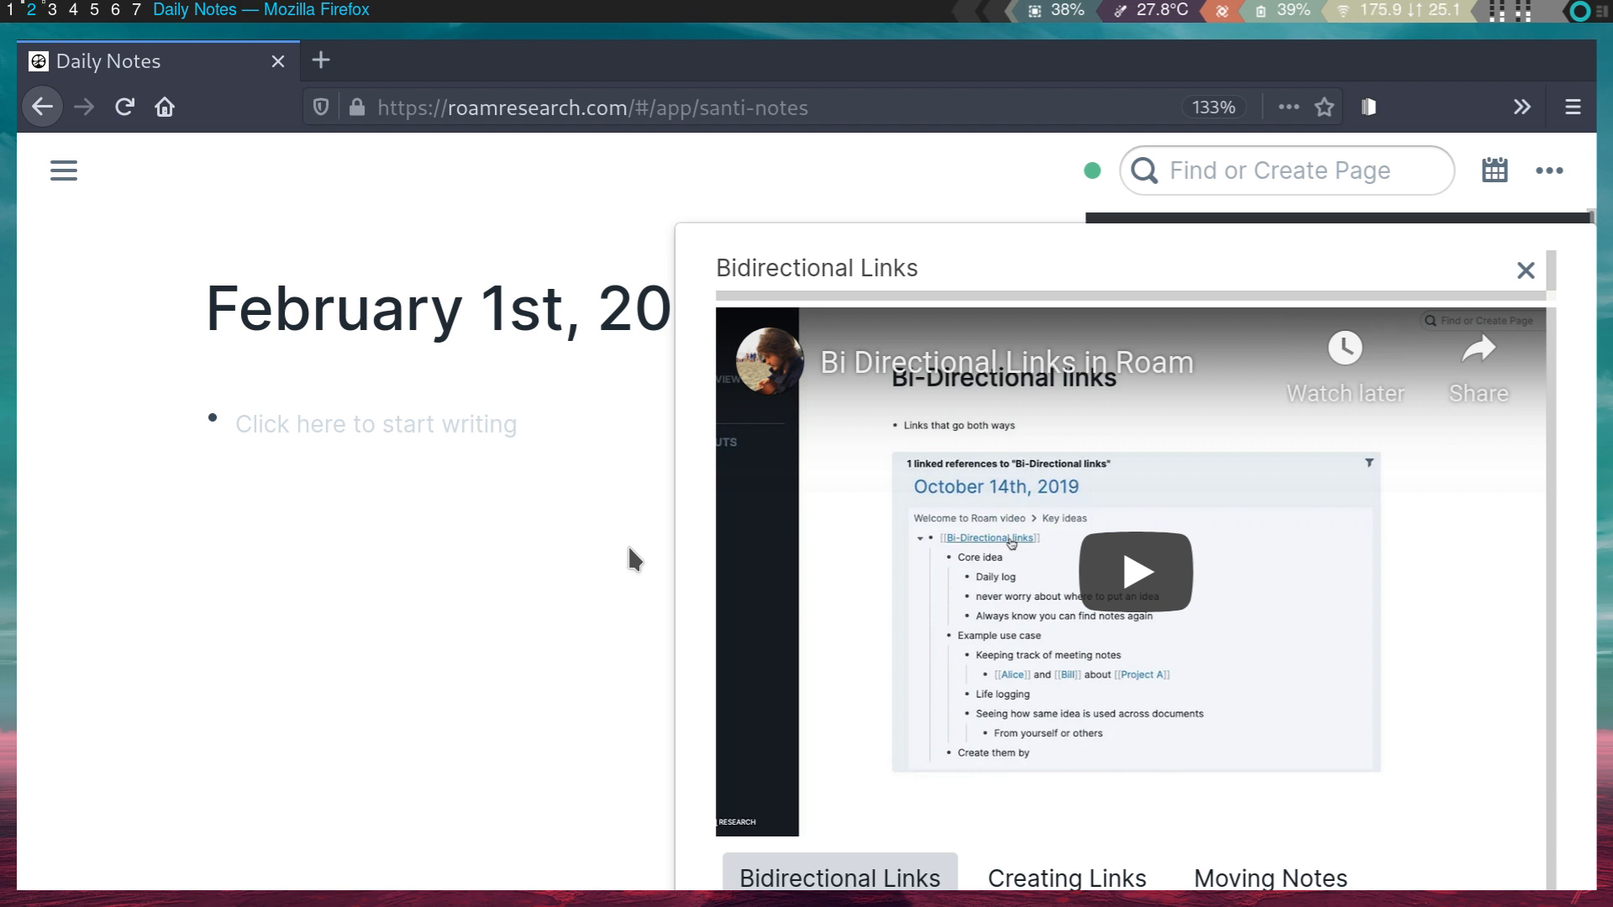
- Zoom out, preview the Creating Links, Moving Notes, Tasks, Tags and Scheduling videos, and close the popup
key("ctrl+minus")
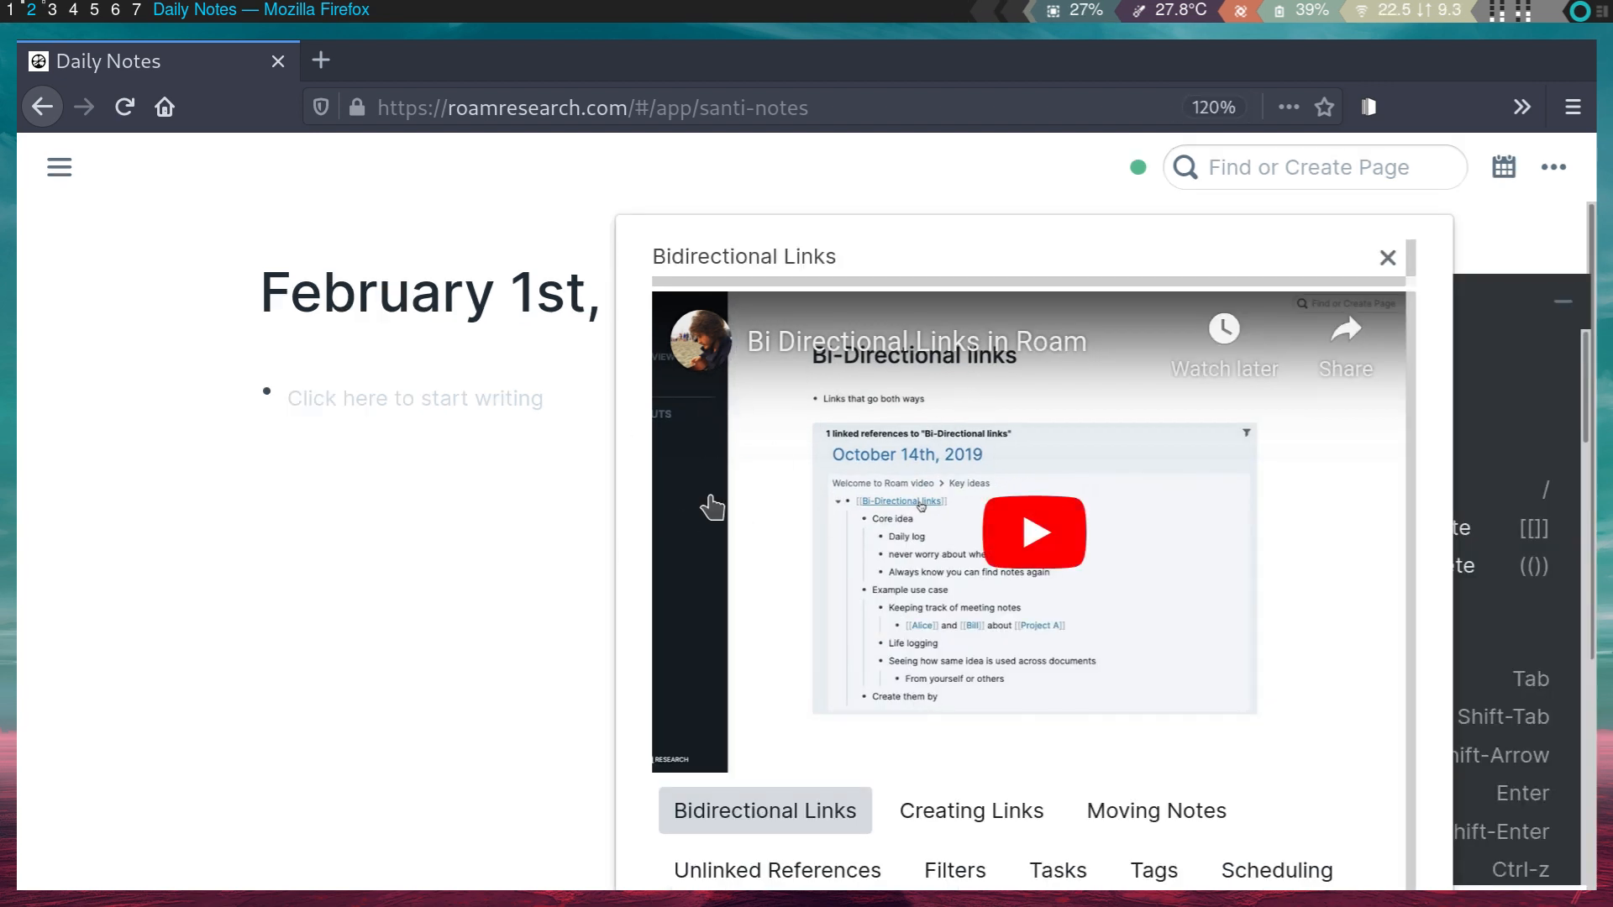
left_click(996, 811)
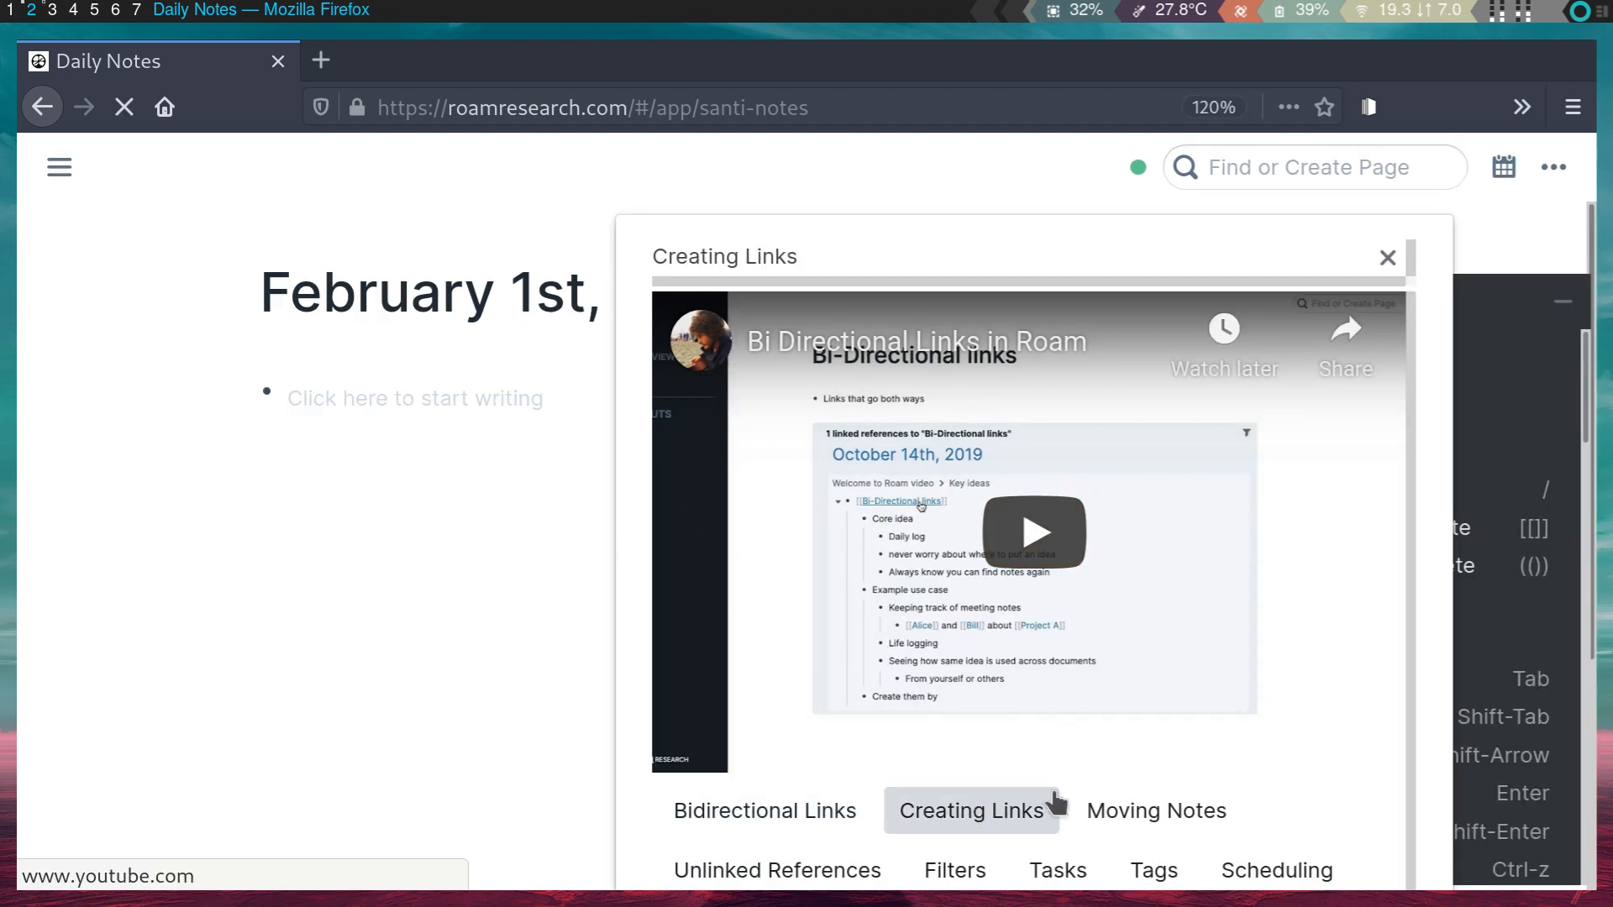
left_click(1138, 813)
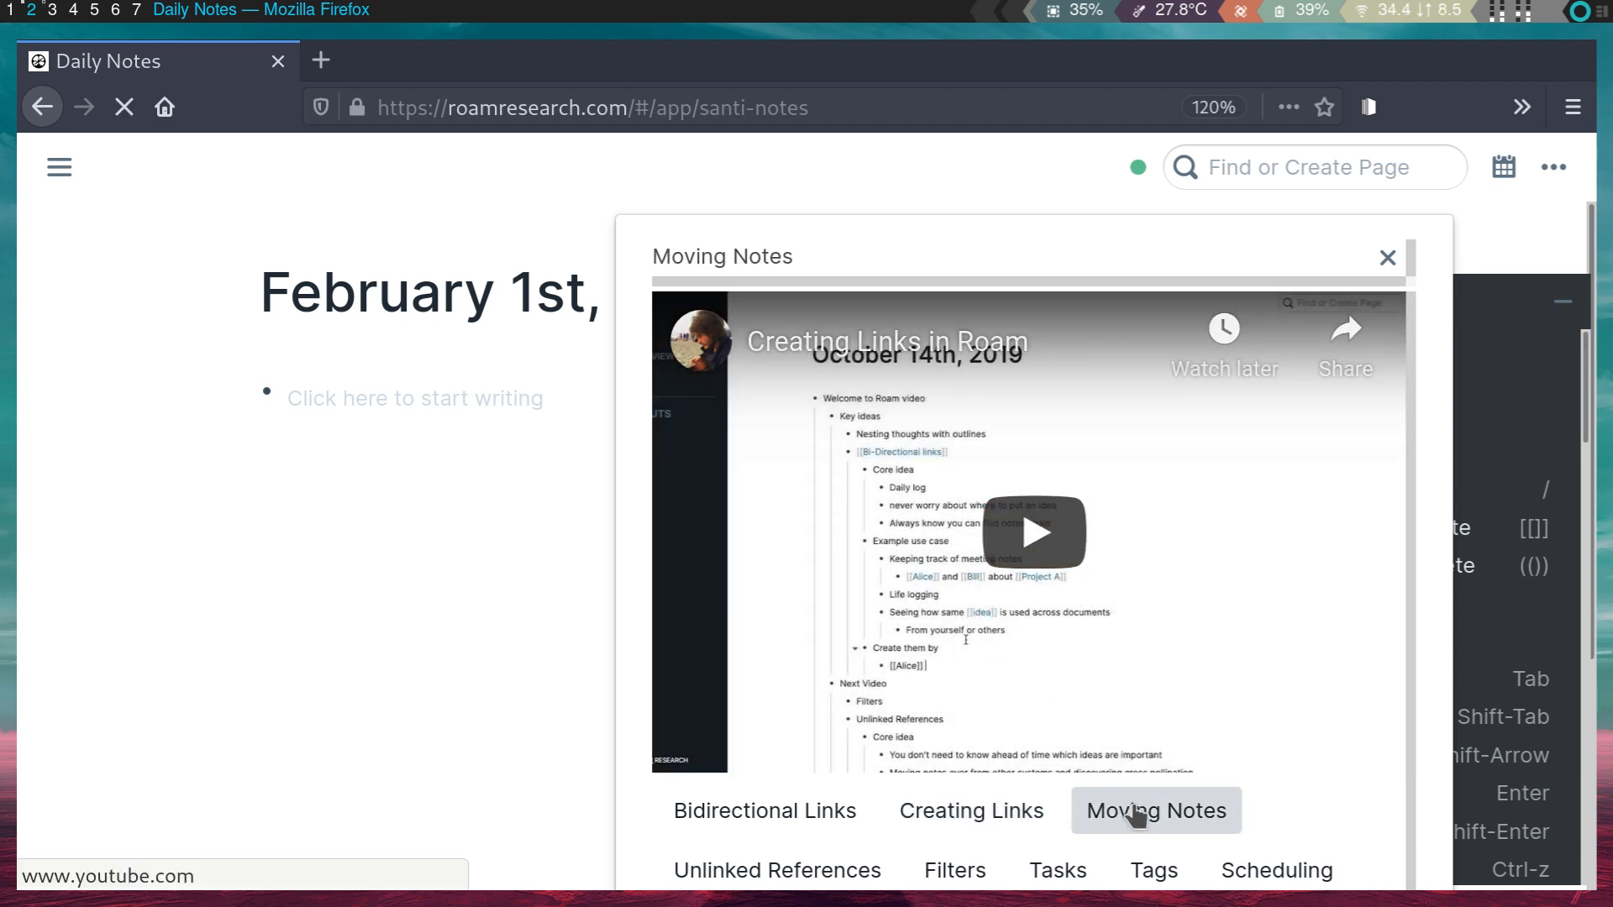
left_click(1071, 874)
left_click(1151, 872)
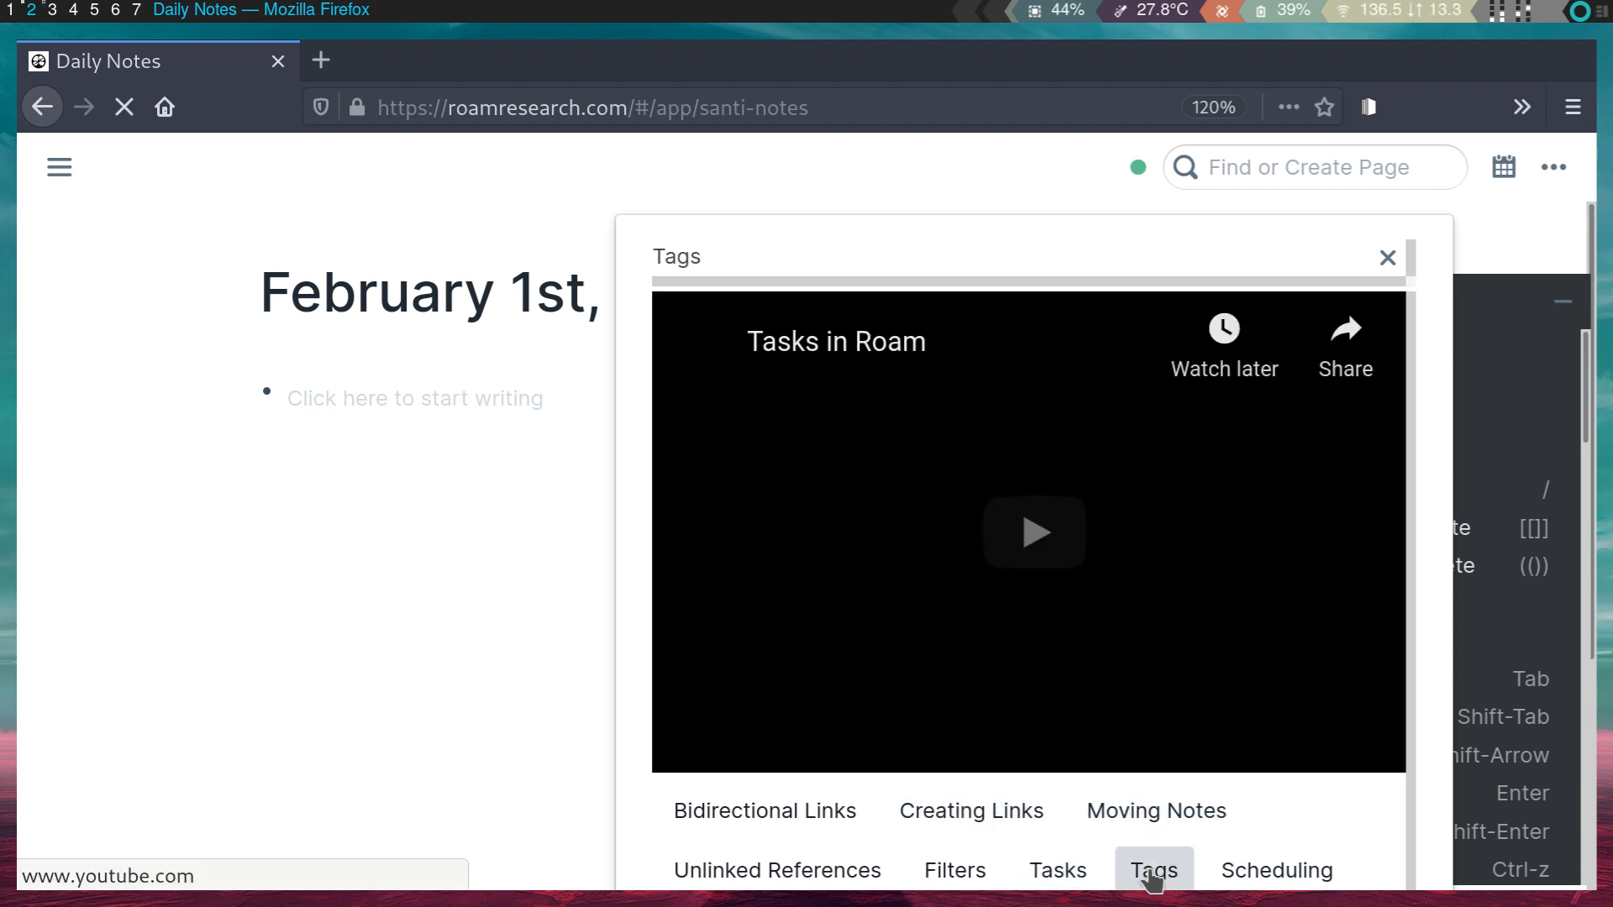
left_click(1273, 873)
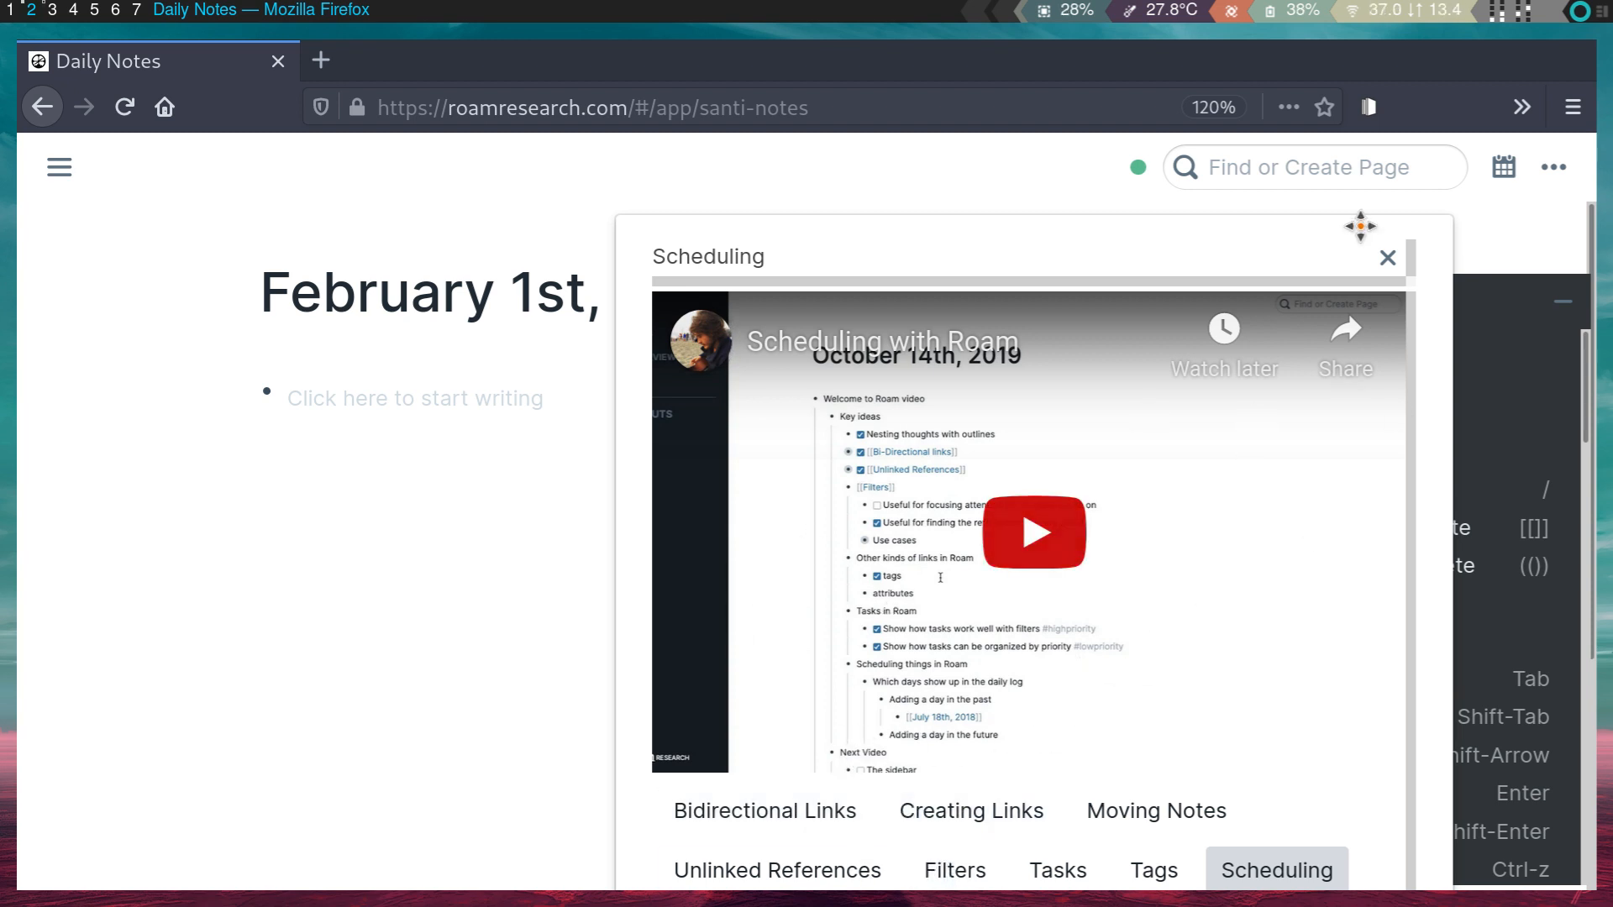
left_click(1386, 261)
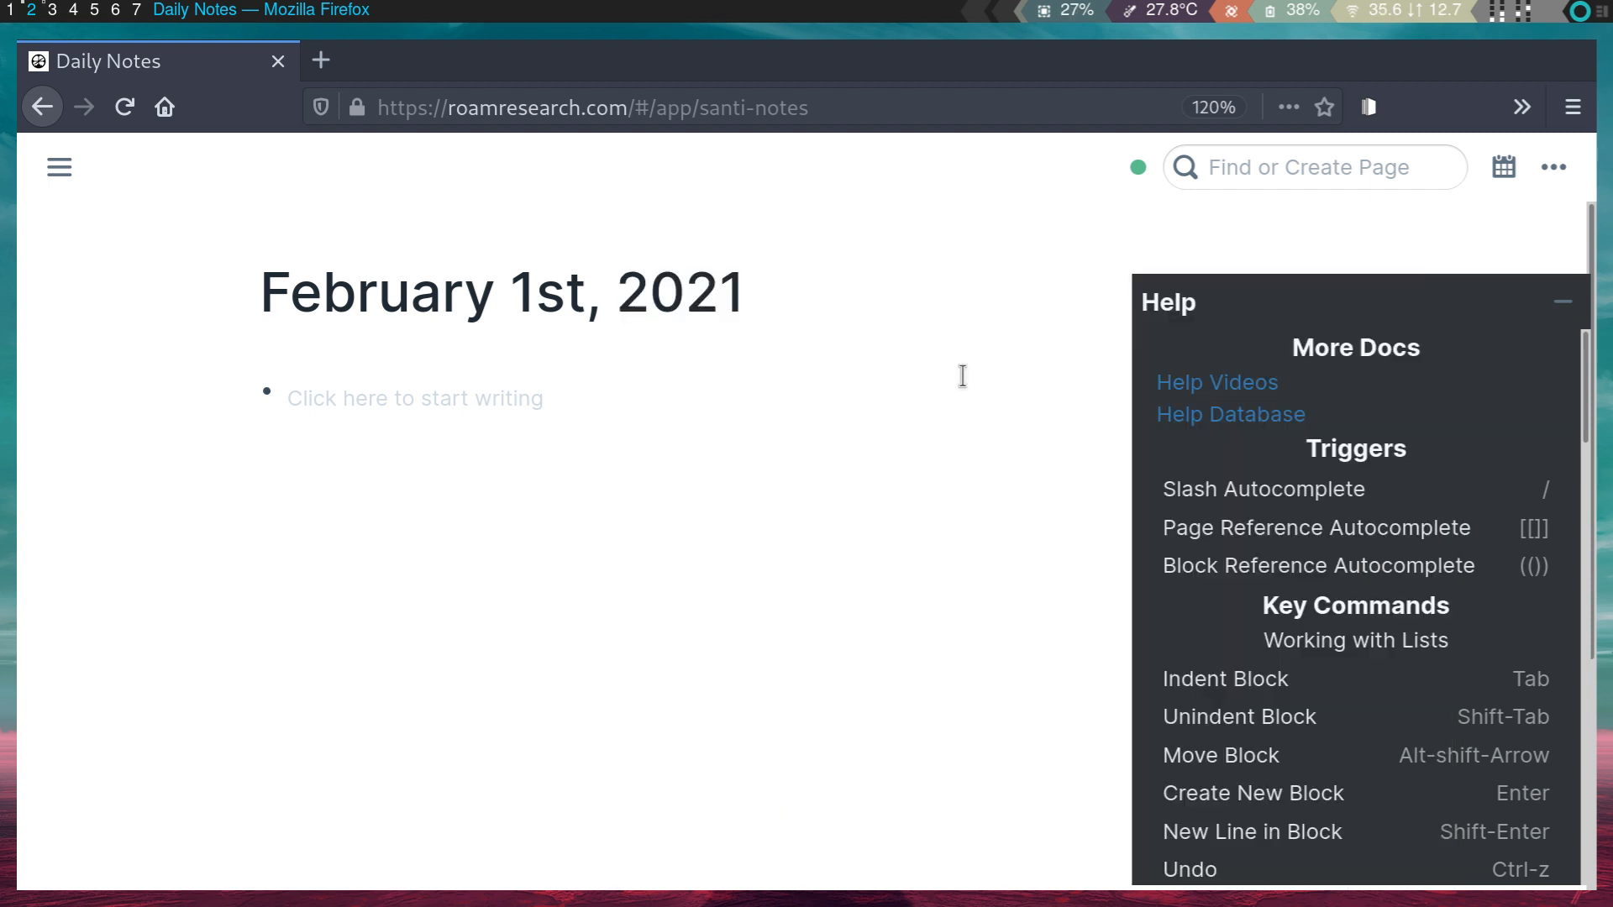
- Write 'write something' in the page's first block, undoing an accidental deletion
left_click(384, 391)
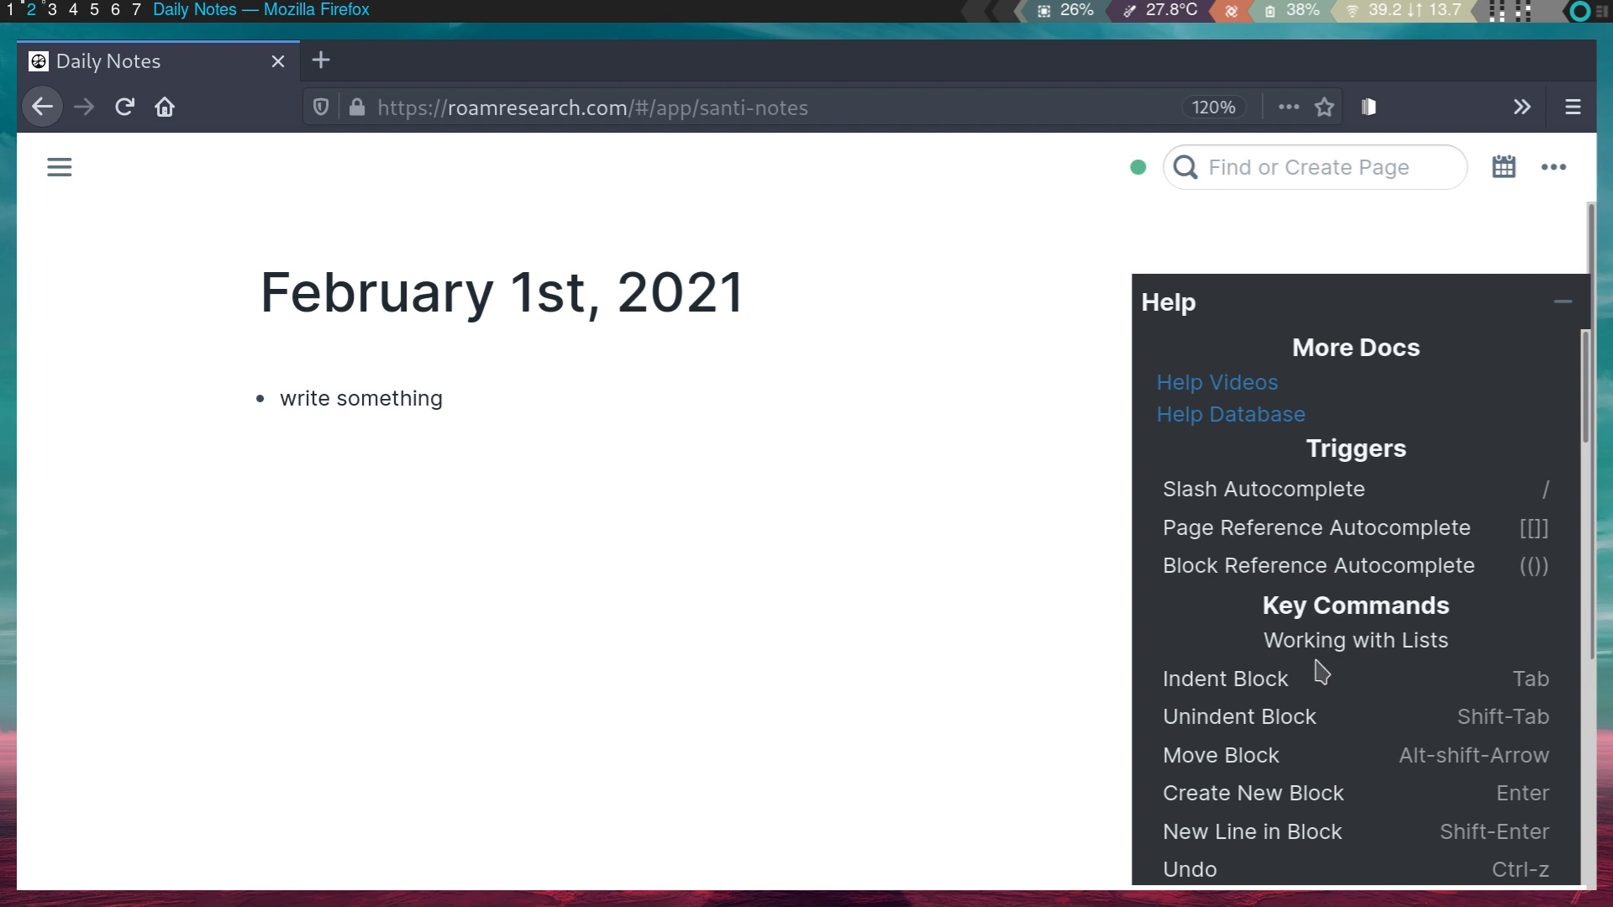
scroll(1321, 672, "down", 4)
scroll(1319, 664, "up", 3)
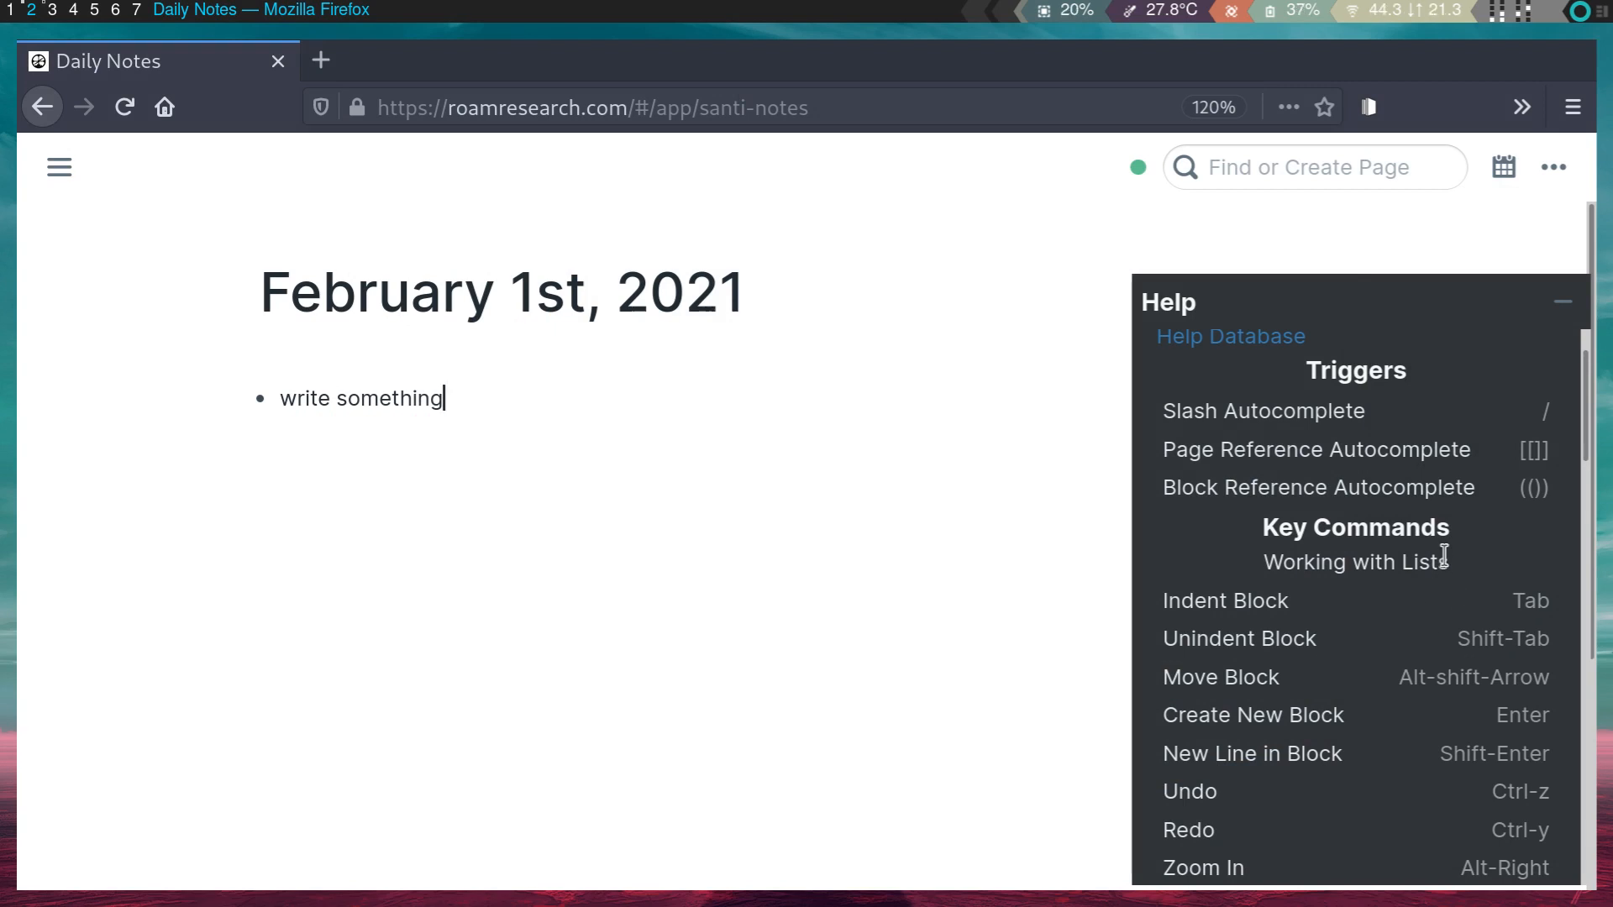
scroll(1356, 601, "up", 1)
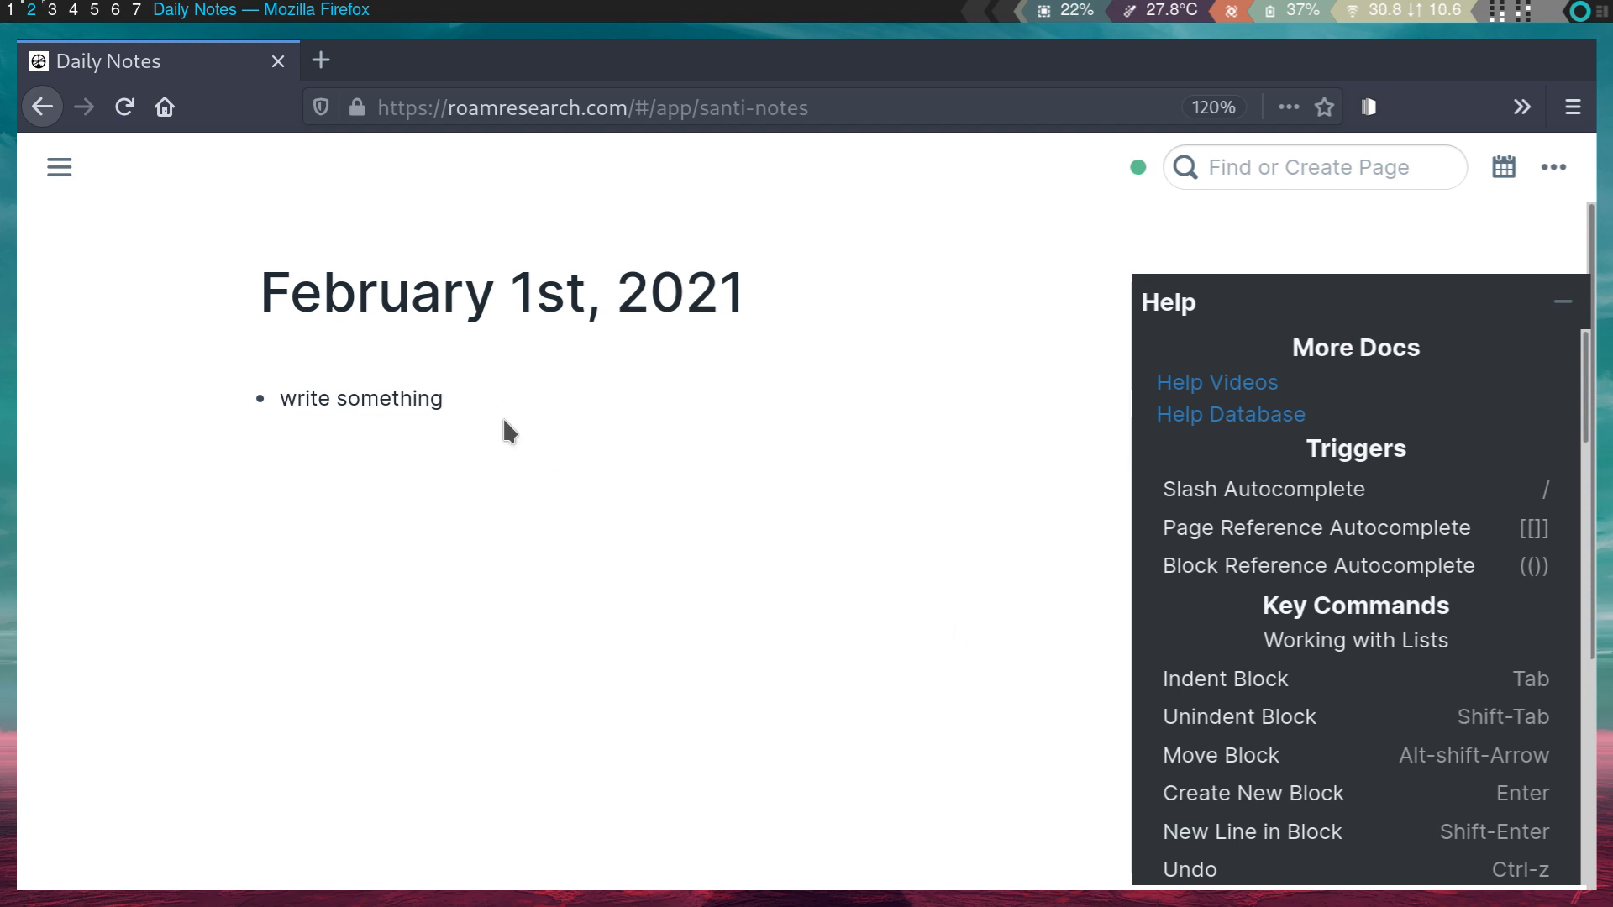
key("ctrl+BackSpace")
key("Return")
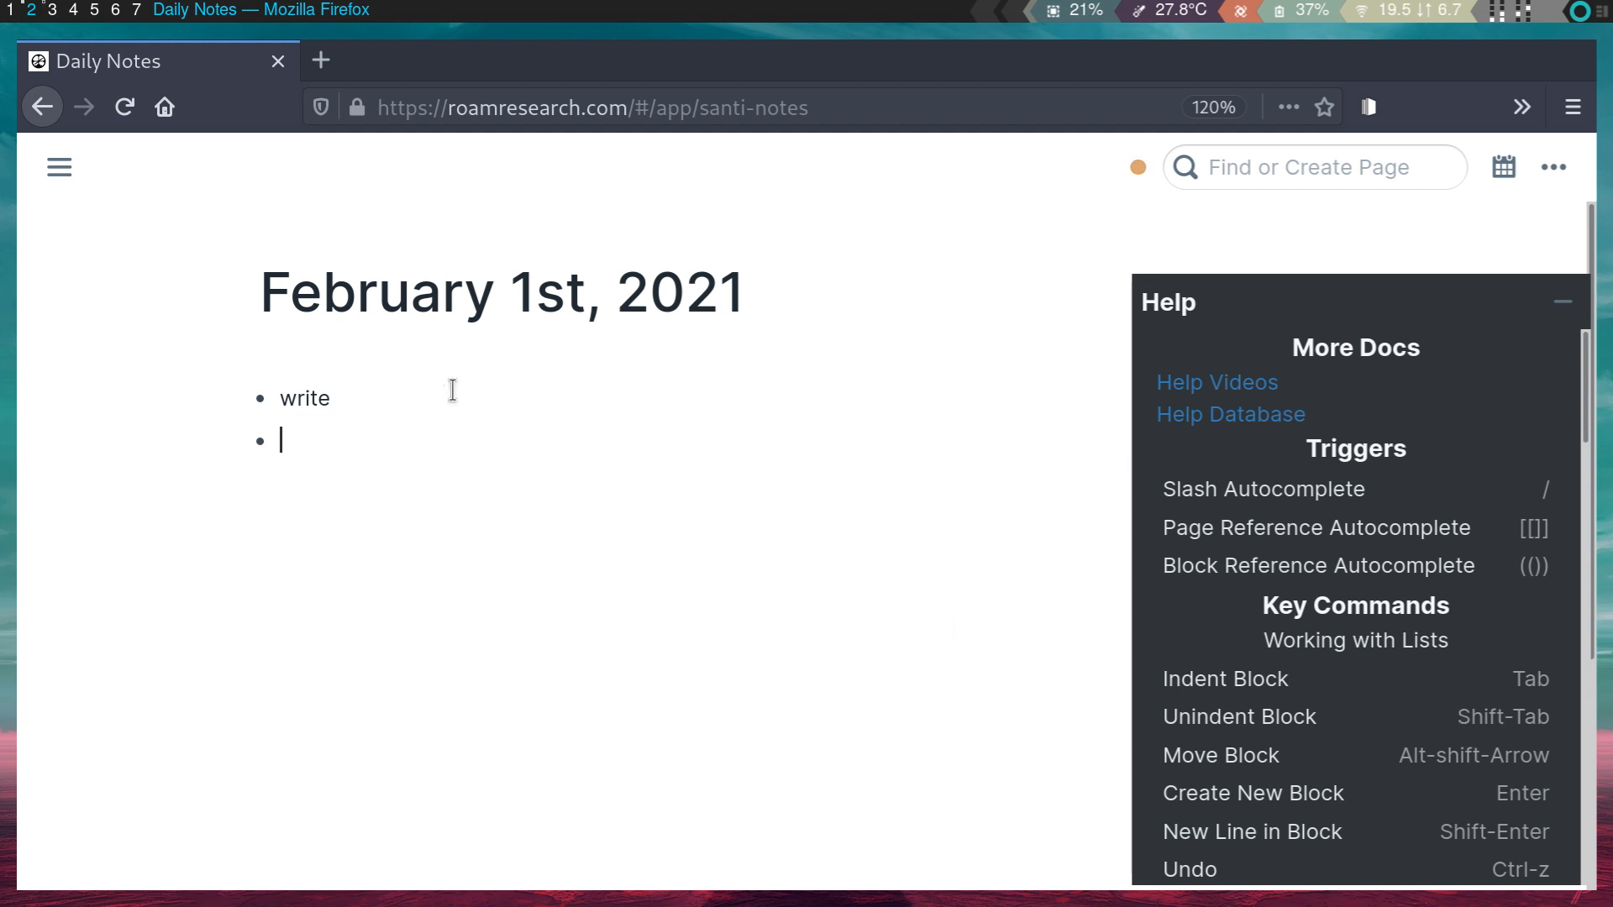
key("ctrl+z")
- Nest a 'write something else' bullet under it, then collapse and re-expand the parent
left_click(481, 399)
key("Return")
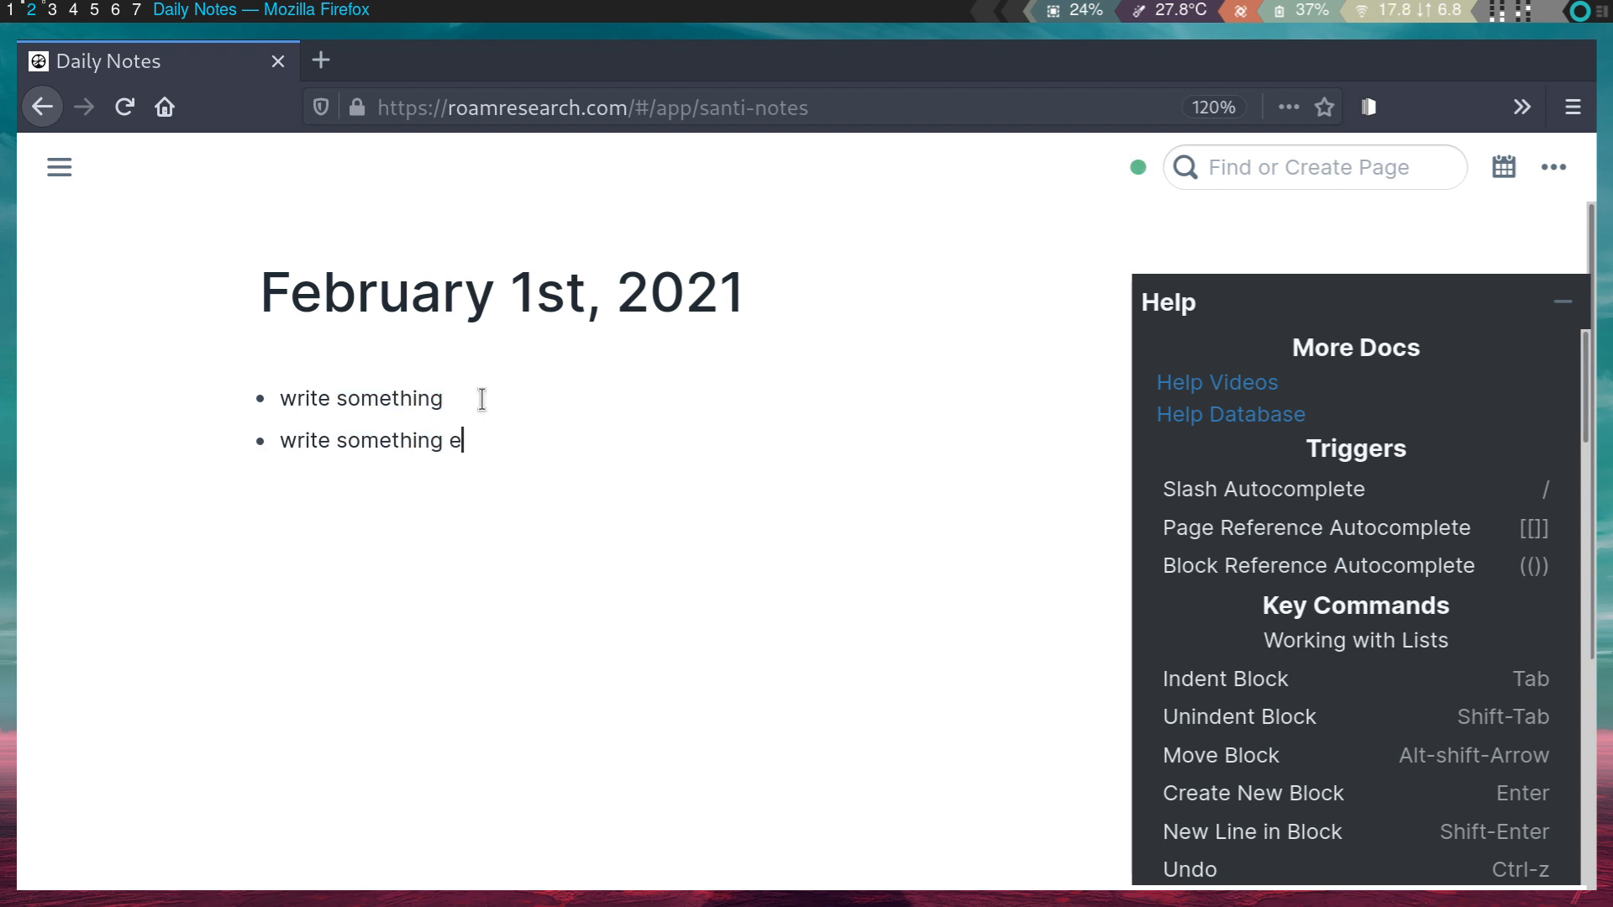
key("Tab")
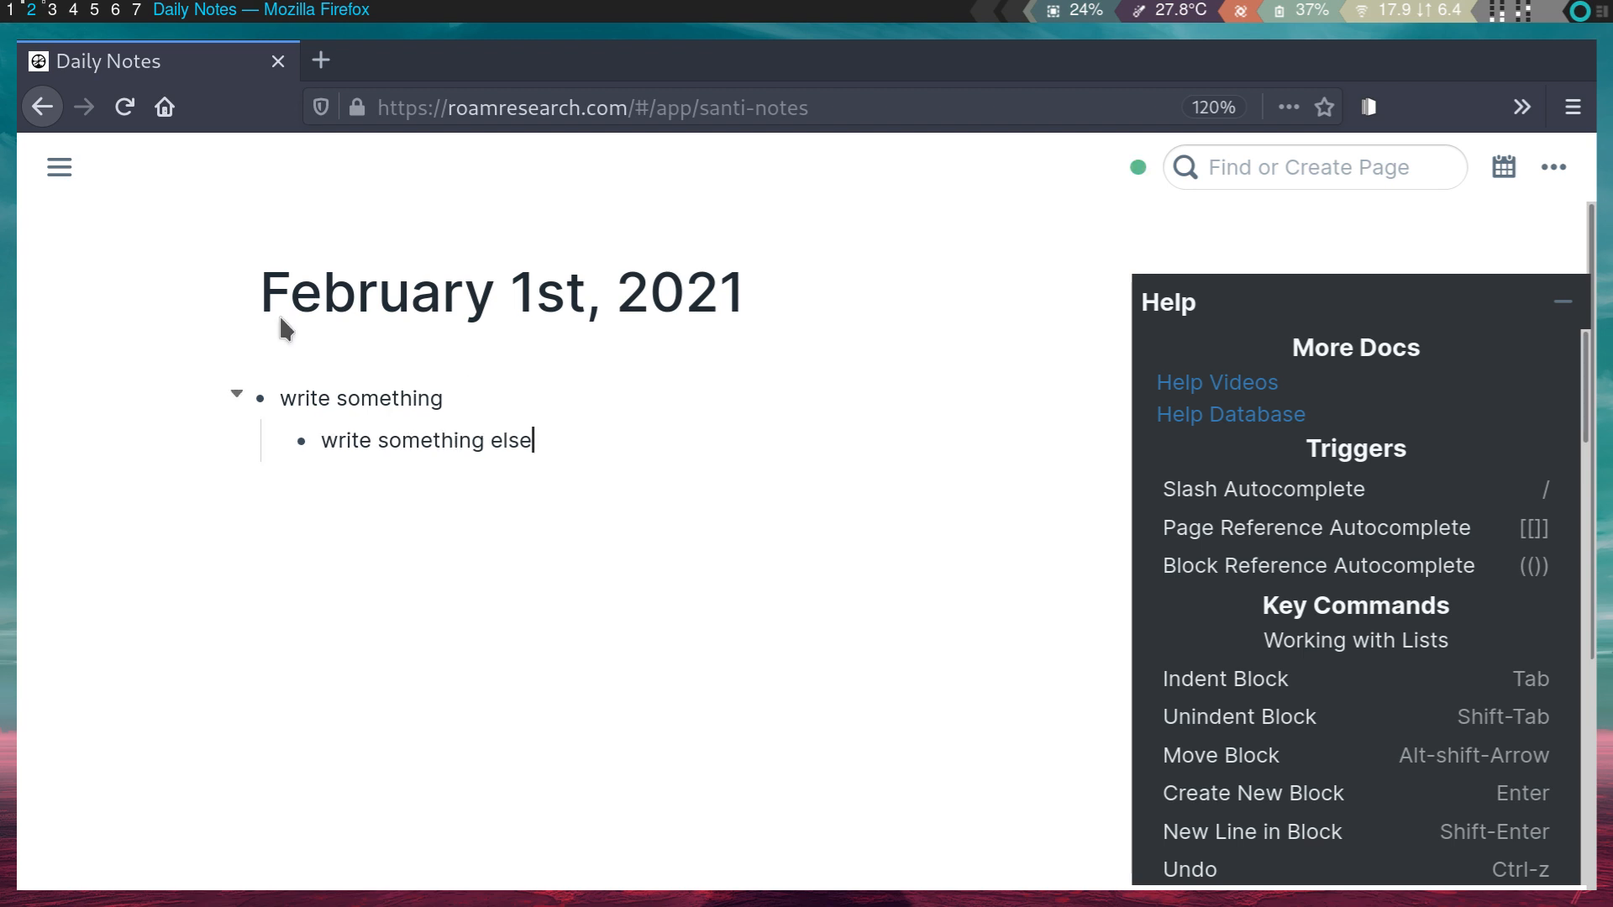
left_click(236, 394)
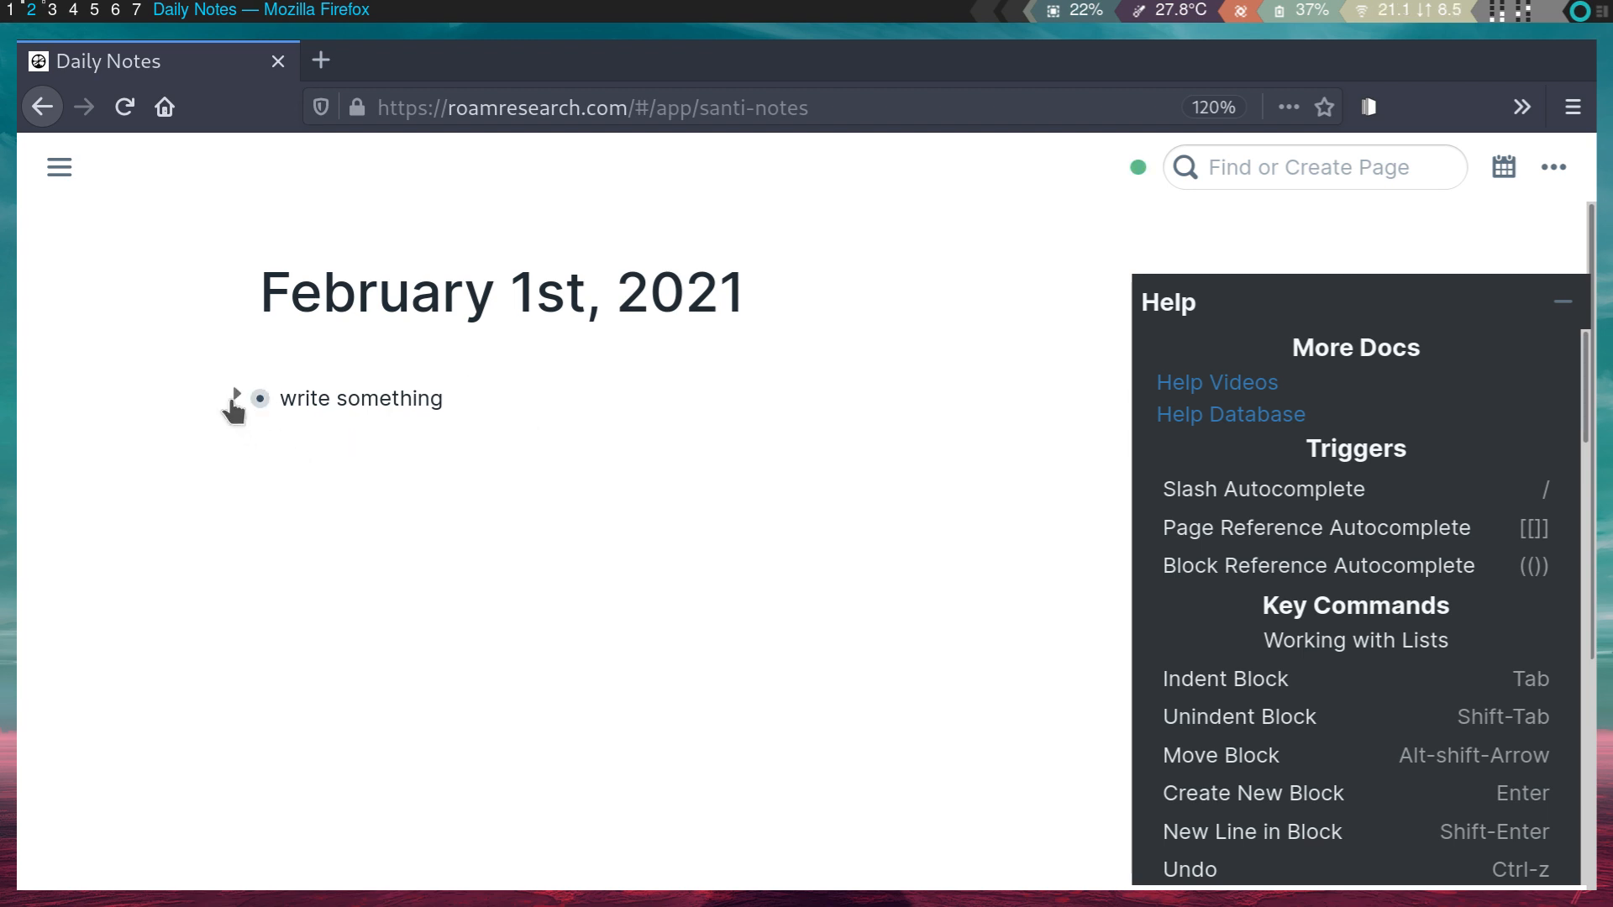
left_click(236, 397)
left_click(588, 446)
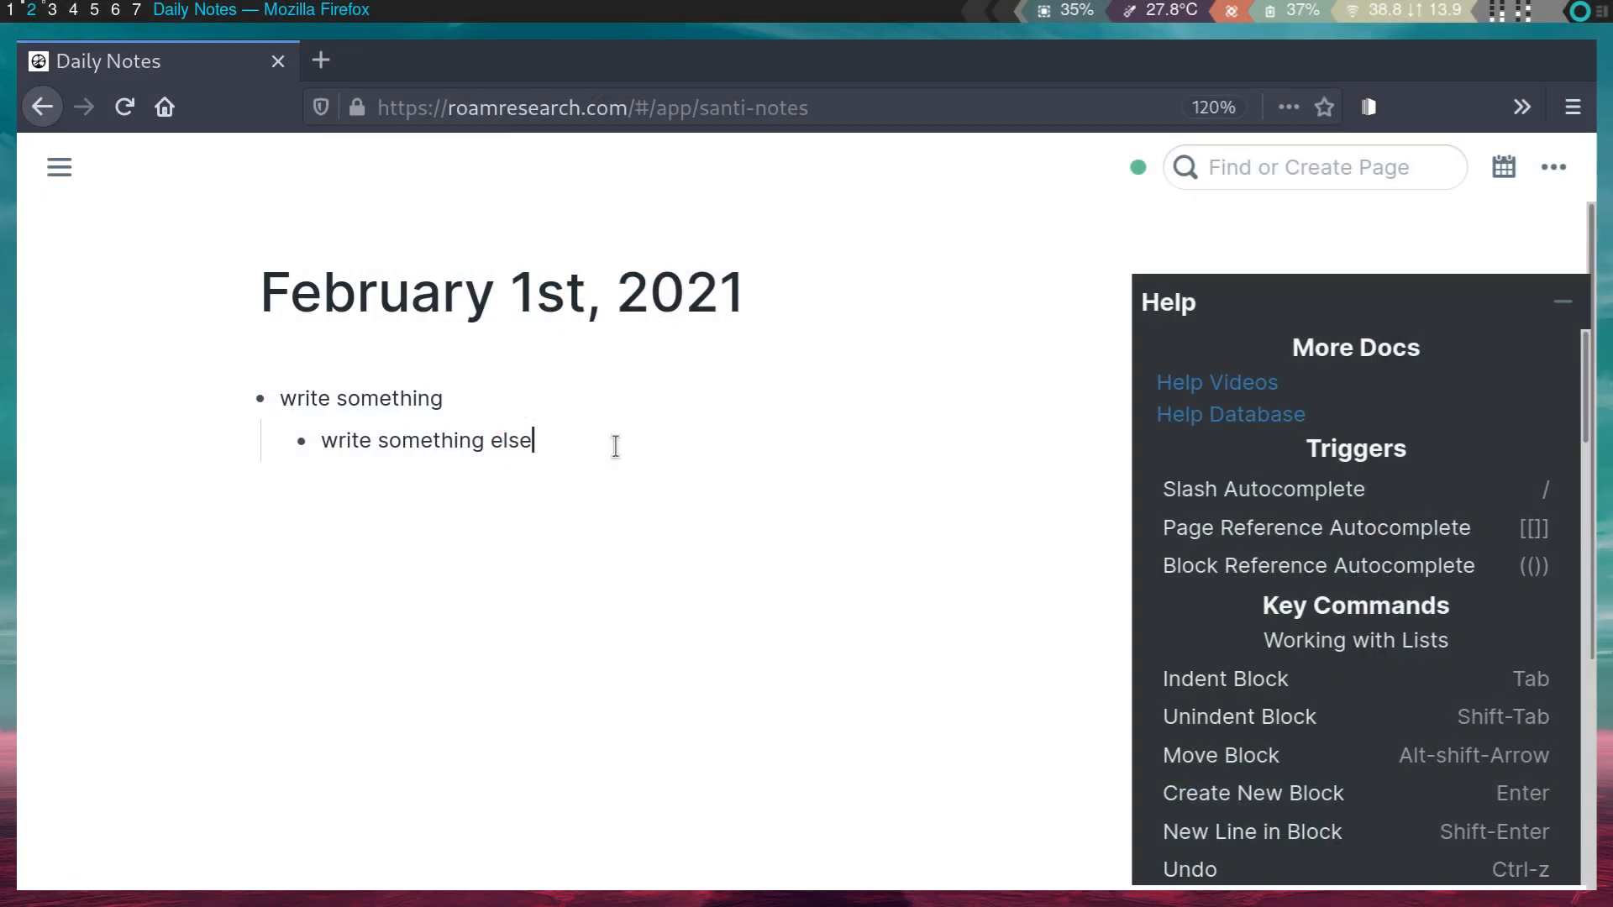
- Add a chain of placeholder bullets, each nested one level deeper under 'write something else'
type("alskjdfhalksdjfh")
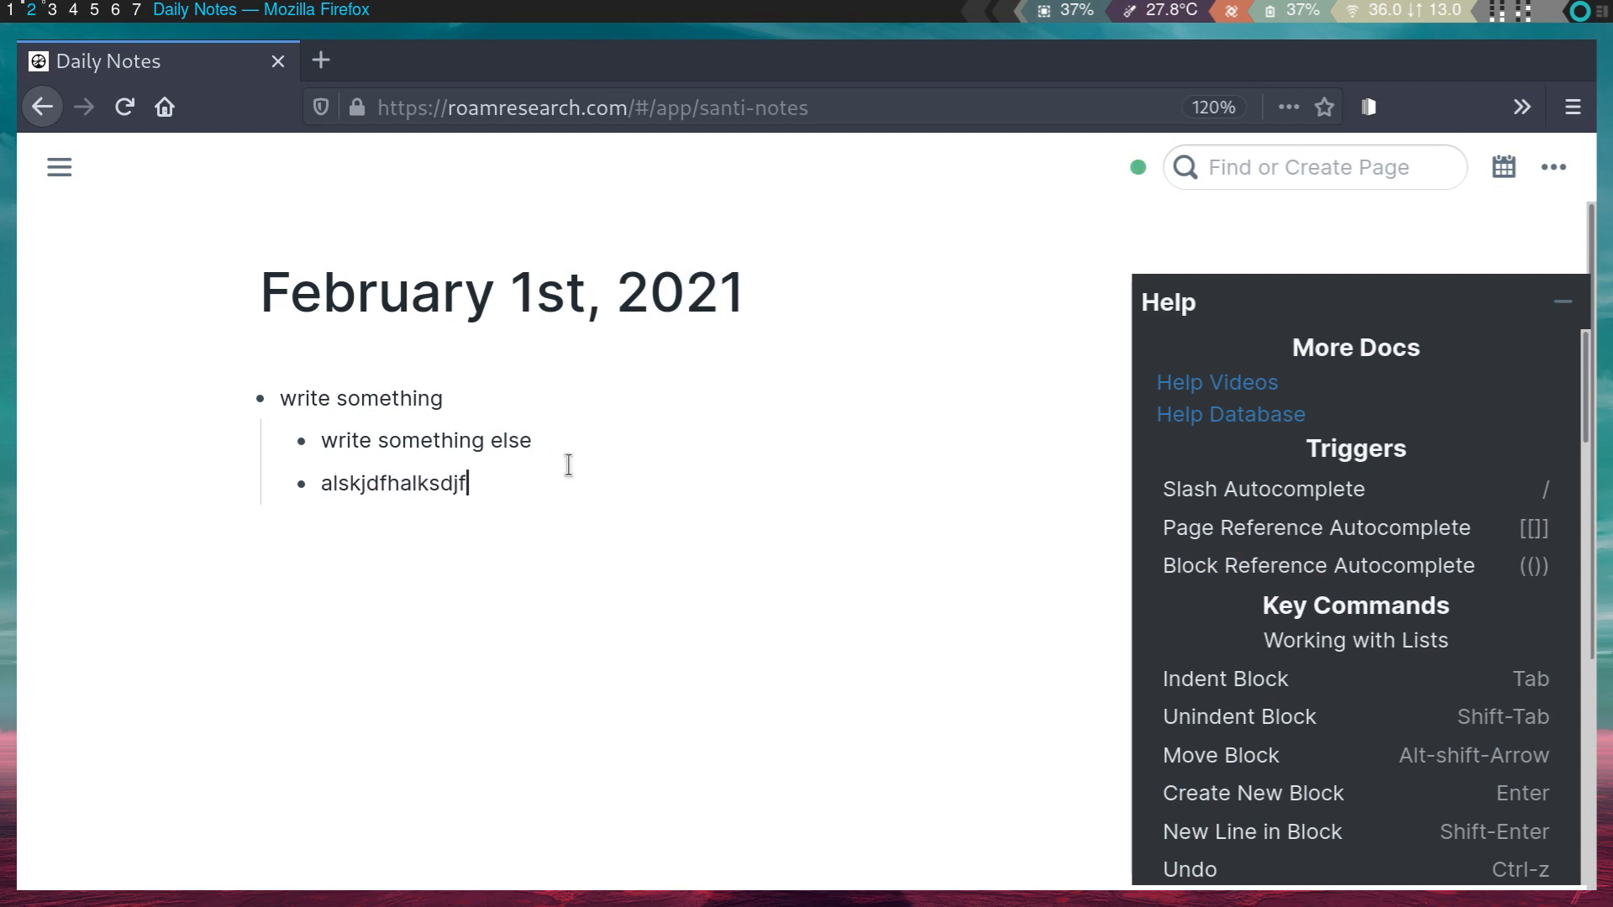
key("Tab")
type("asdlkjfahsd")
key("Tab")
key("Return")
type("asdfljkh")
key("Tab")
key("Return")
type("asdlfjkadsh")
key("Tab")
key("Return")
type("alskdjfhakjsdf")
key("Tab")
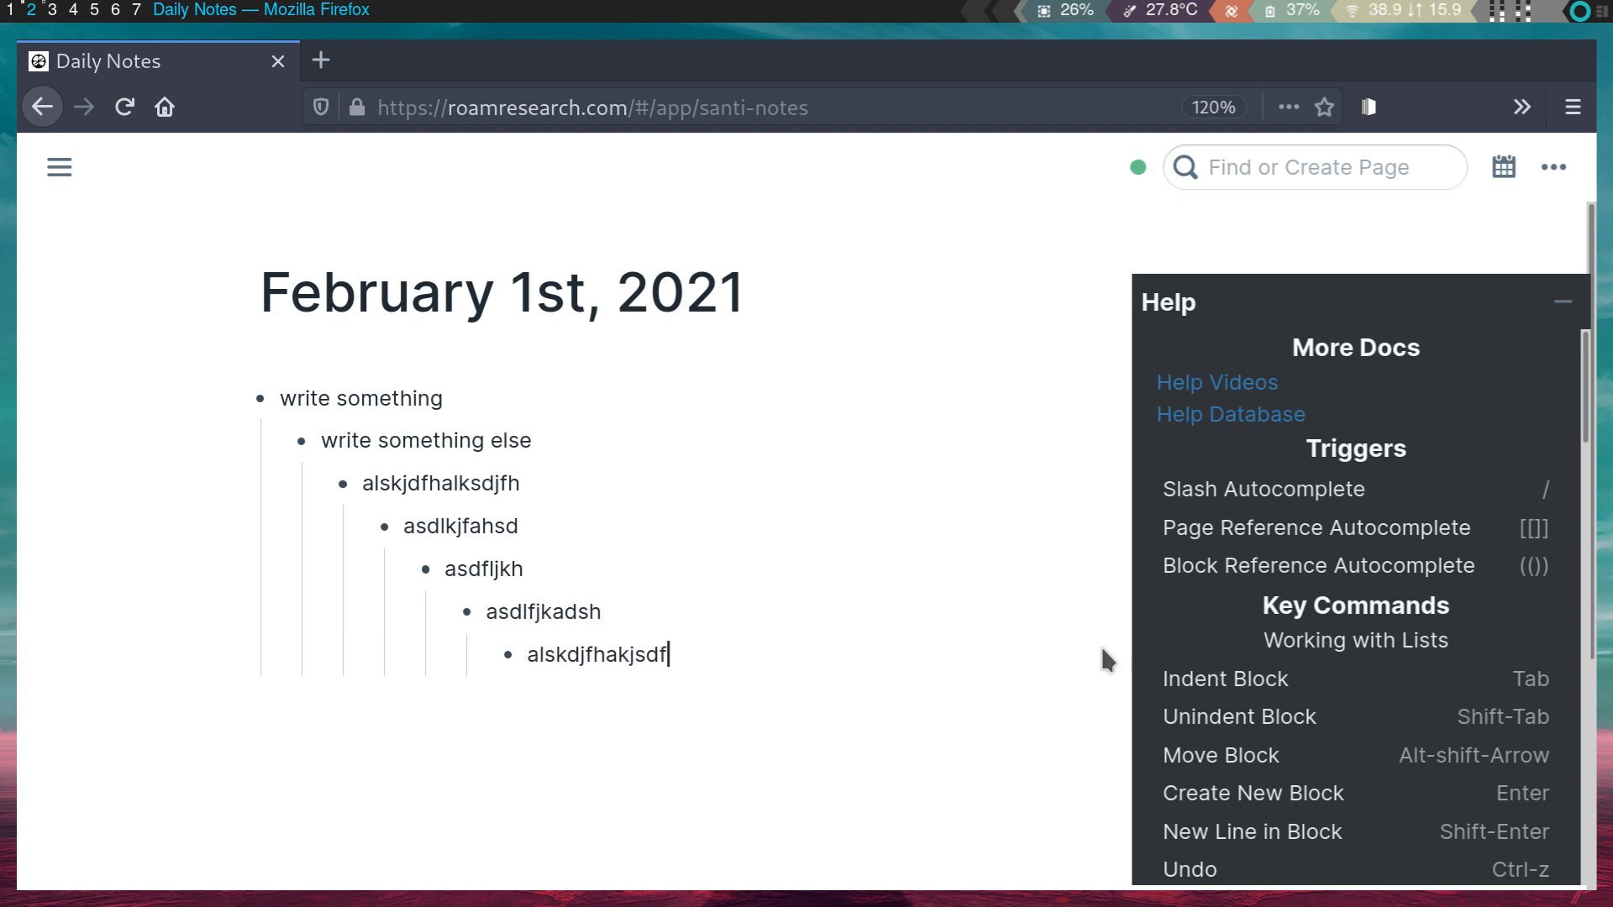
- Outdent the last bullet and start a top-level 'another heading' bullet
key("shift+Tab")
key("shift+Tab")
key("shift+Tab")
key("shift+Tab")
key("shift+Tab")
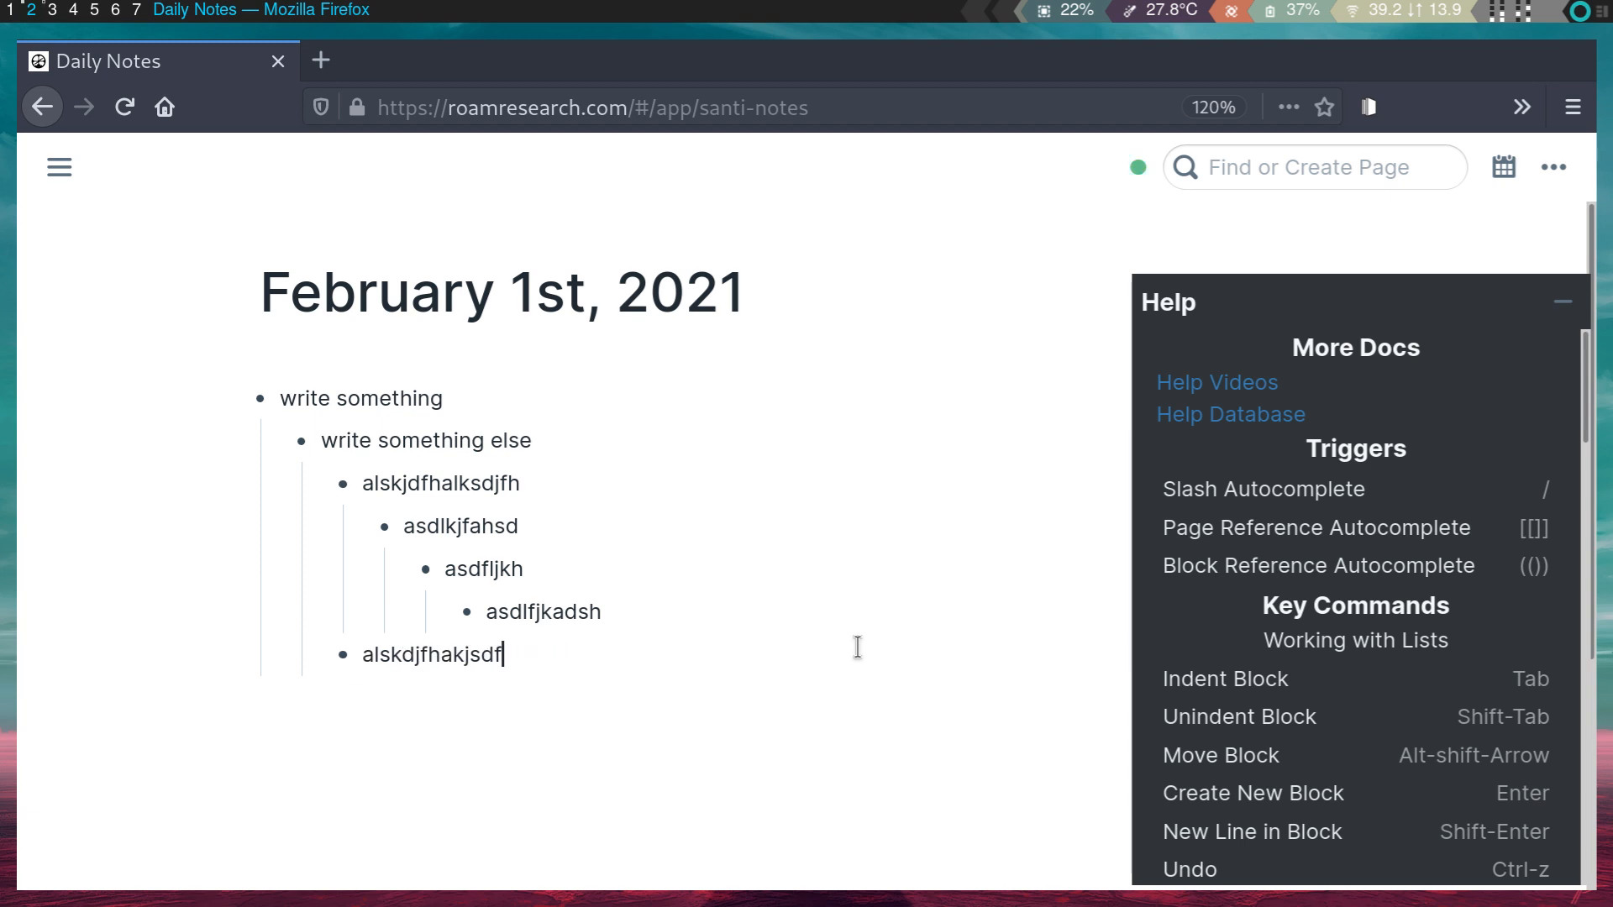
key("shift+Tab")
key("Tab")
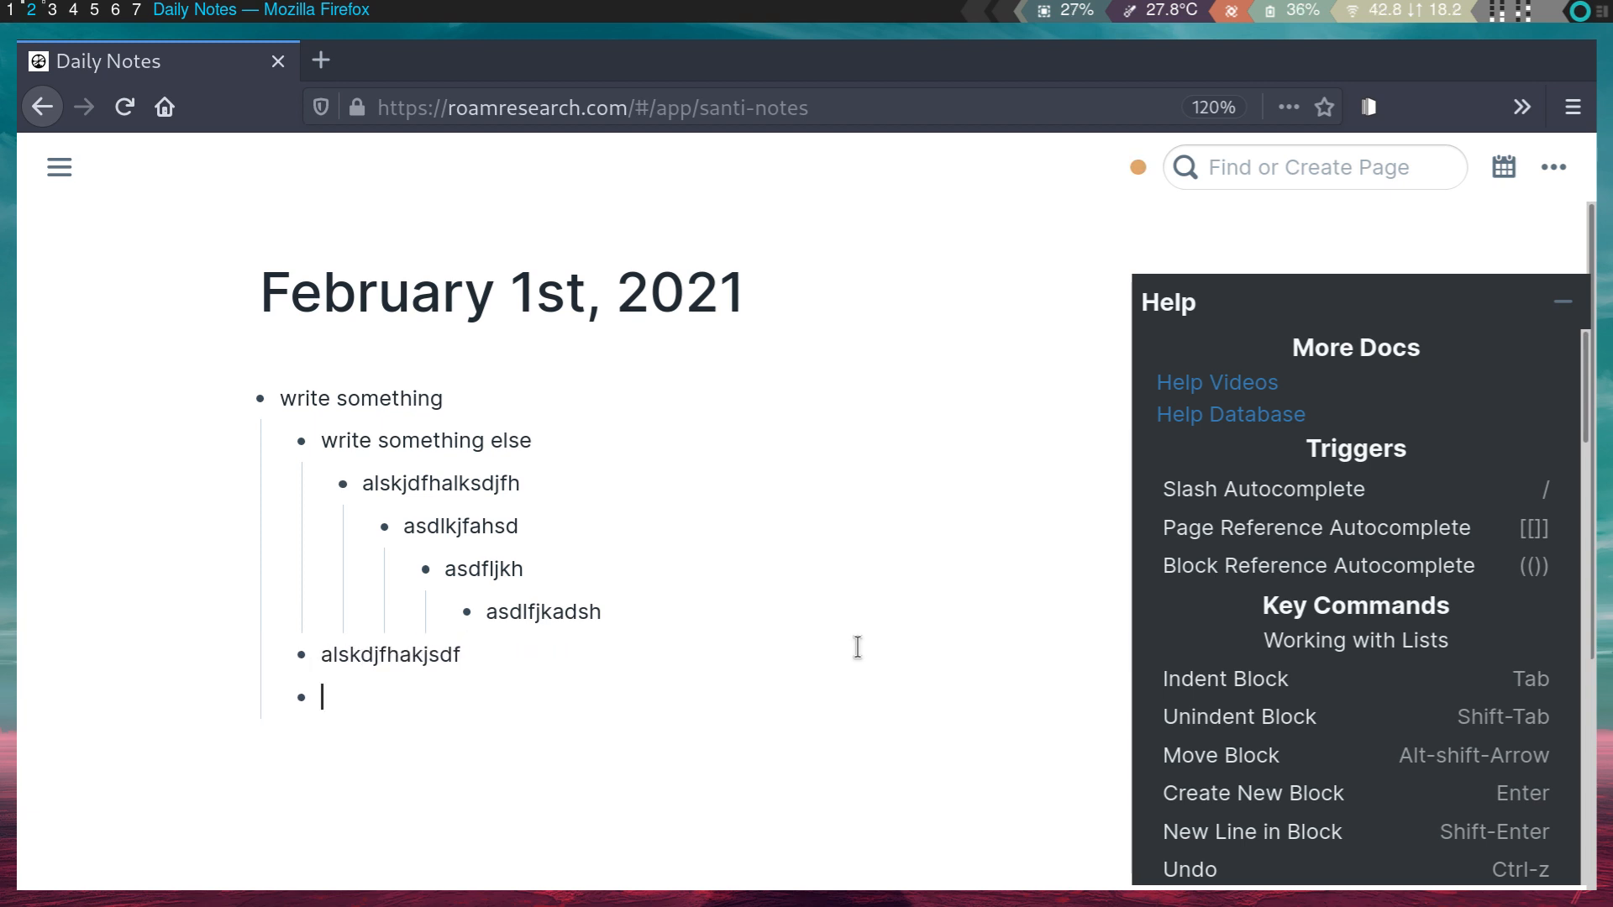
key("shift+Tab")
type("another h")
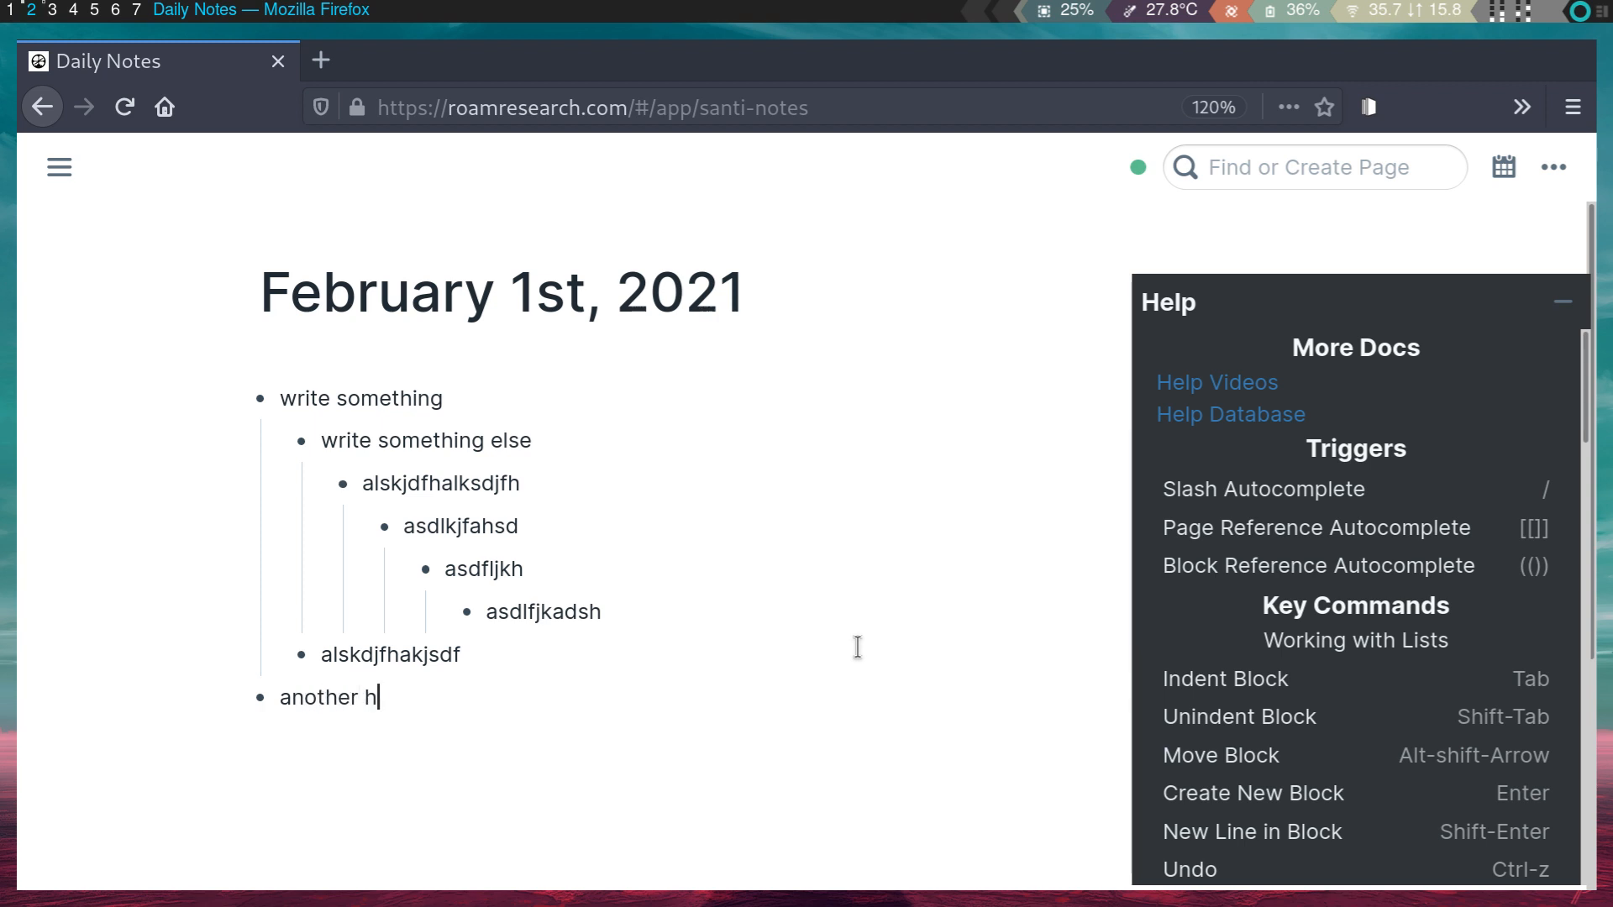
type("eading")
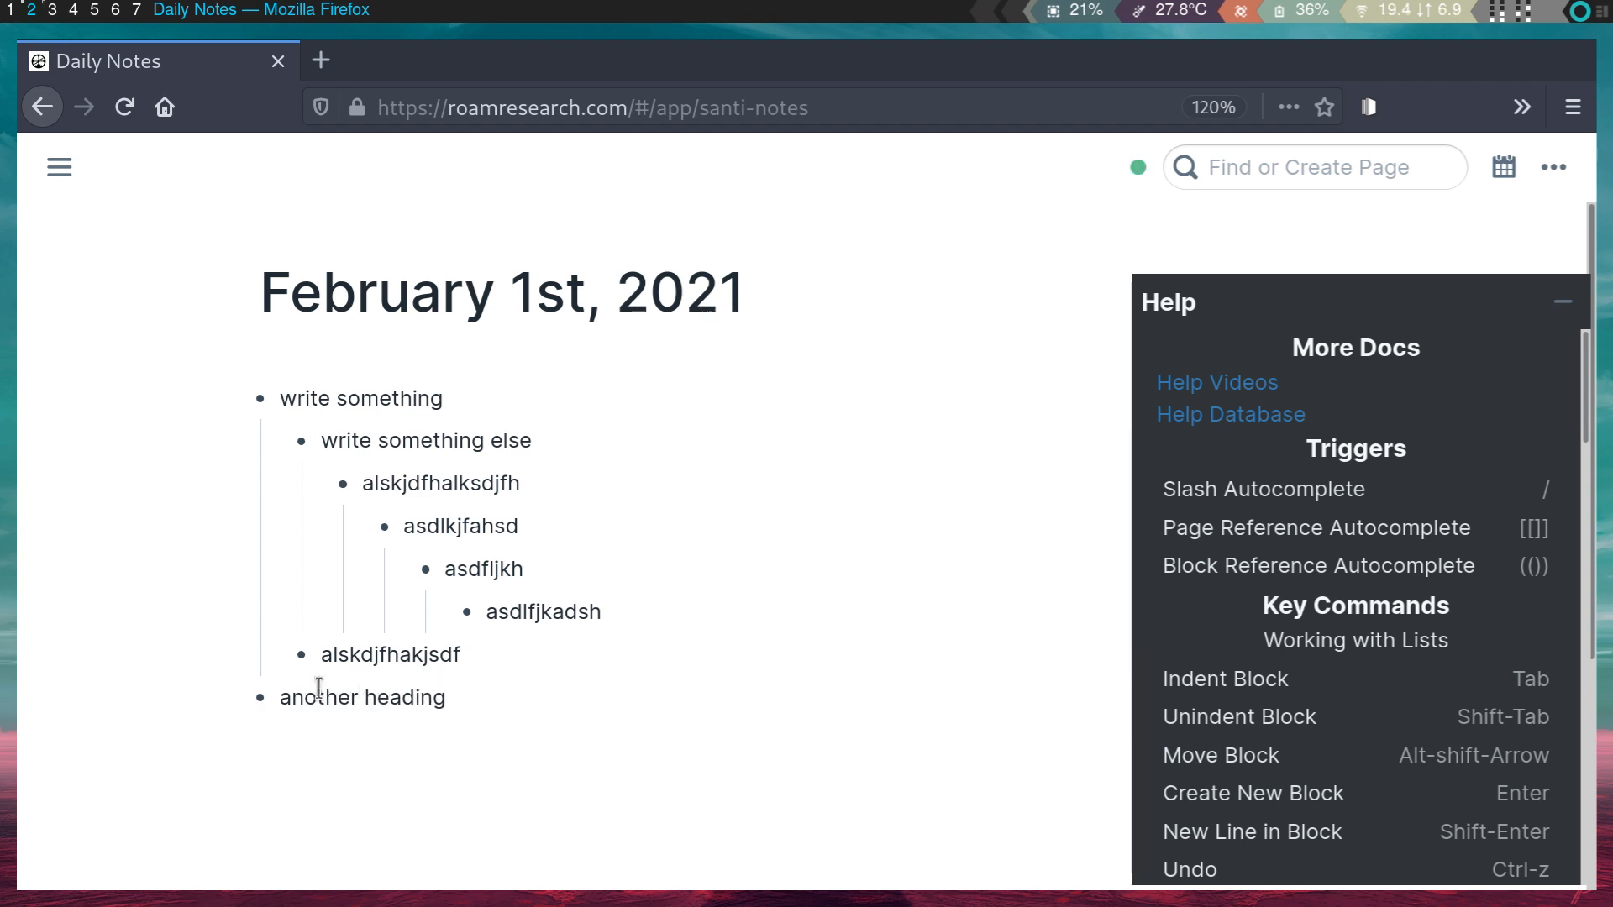
scroll(1559, 658, "down", 15)
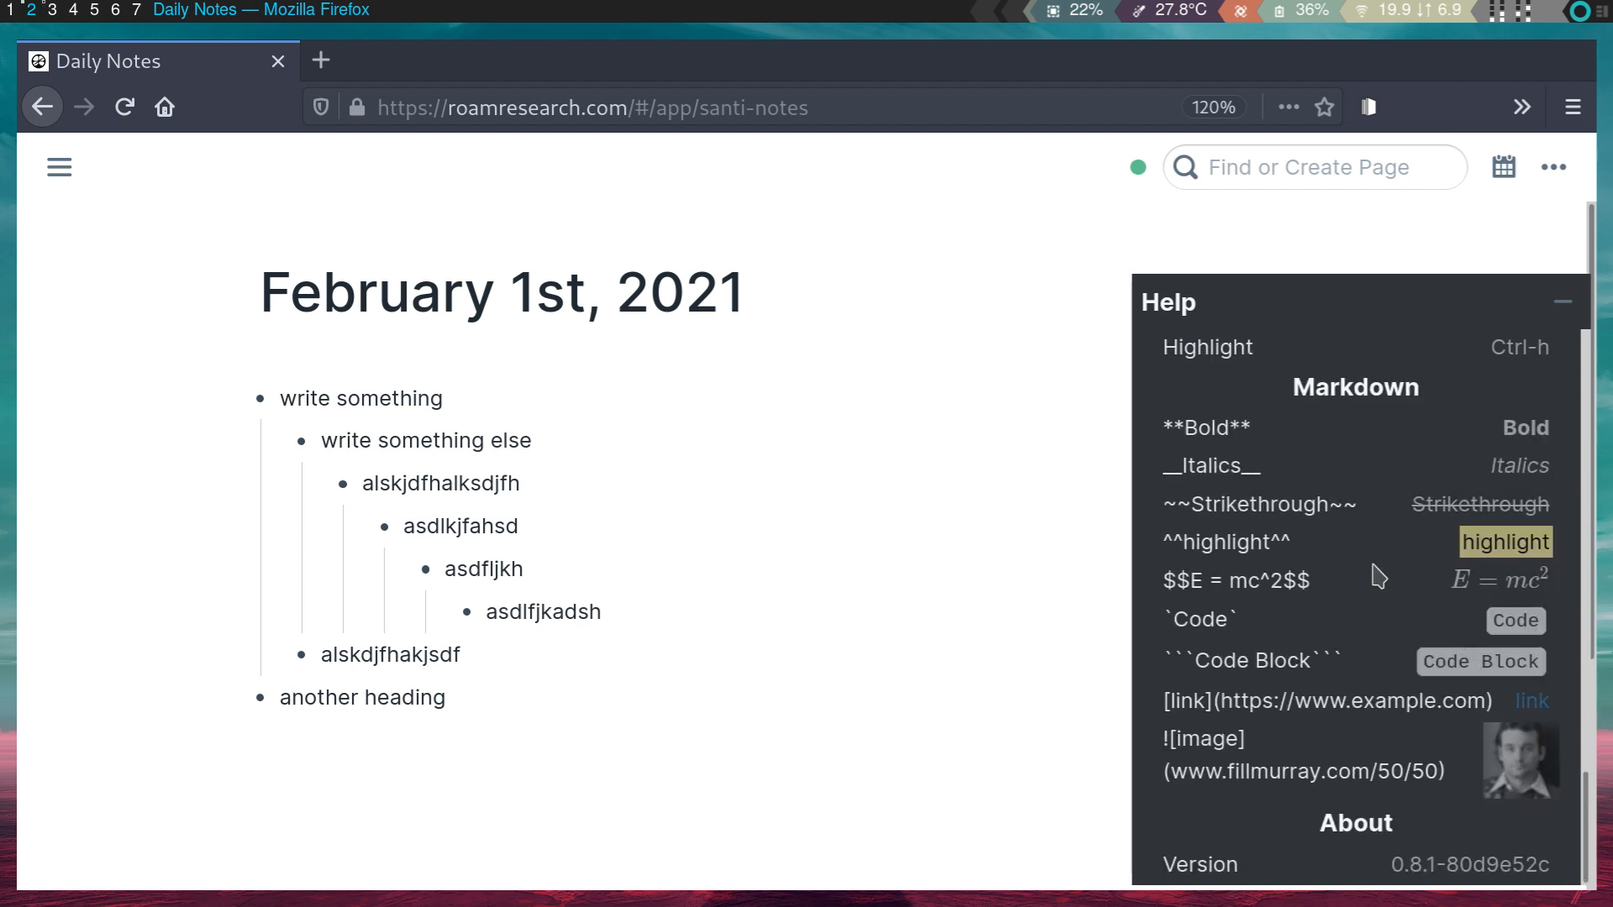
scroll(1372, 566, "up", 5)
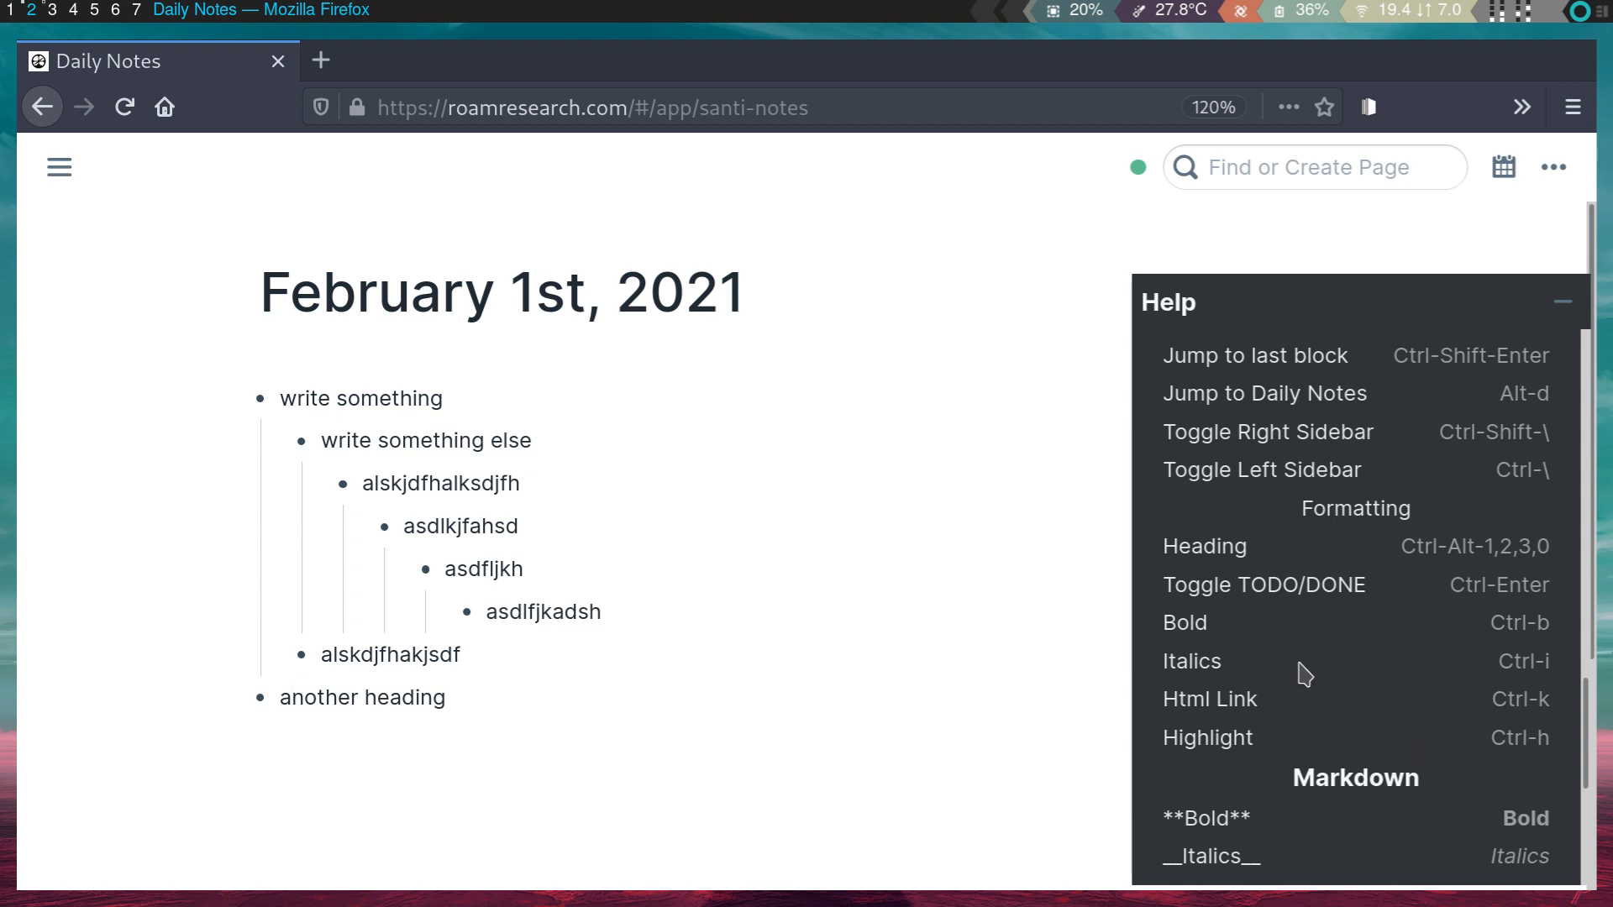
scroll(1303, 673, "up", 3)
scroll(1324, 694, "down", 5)
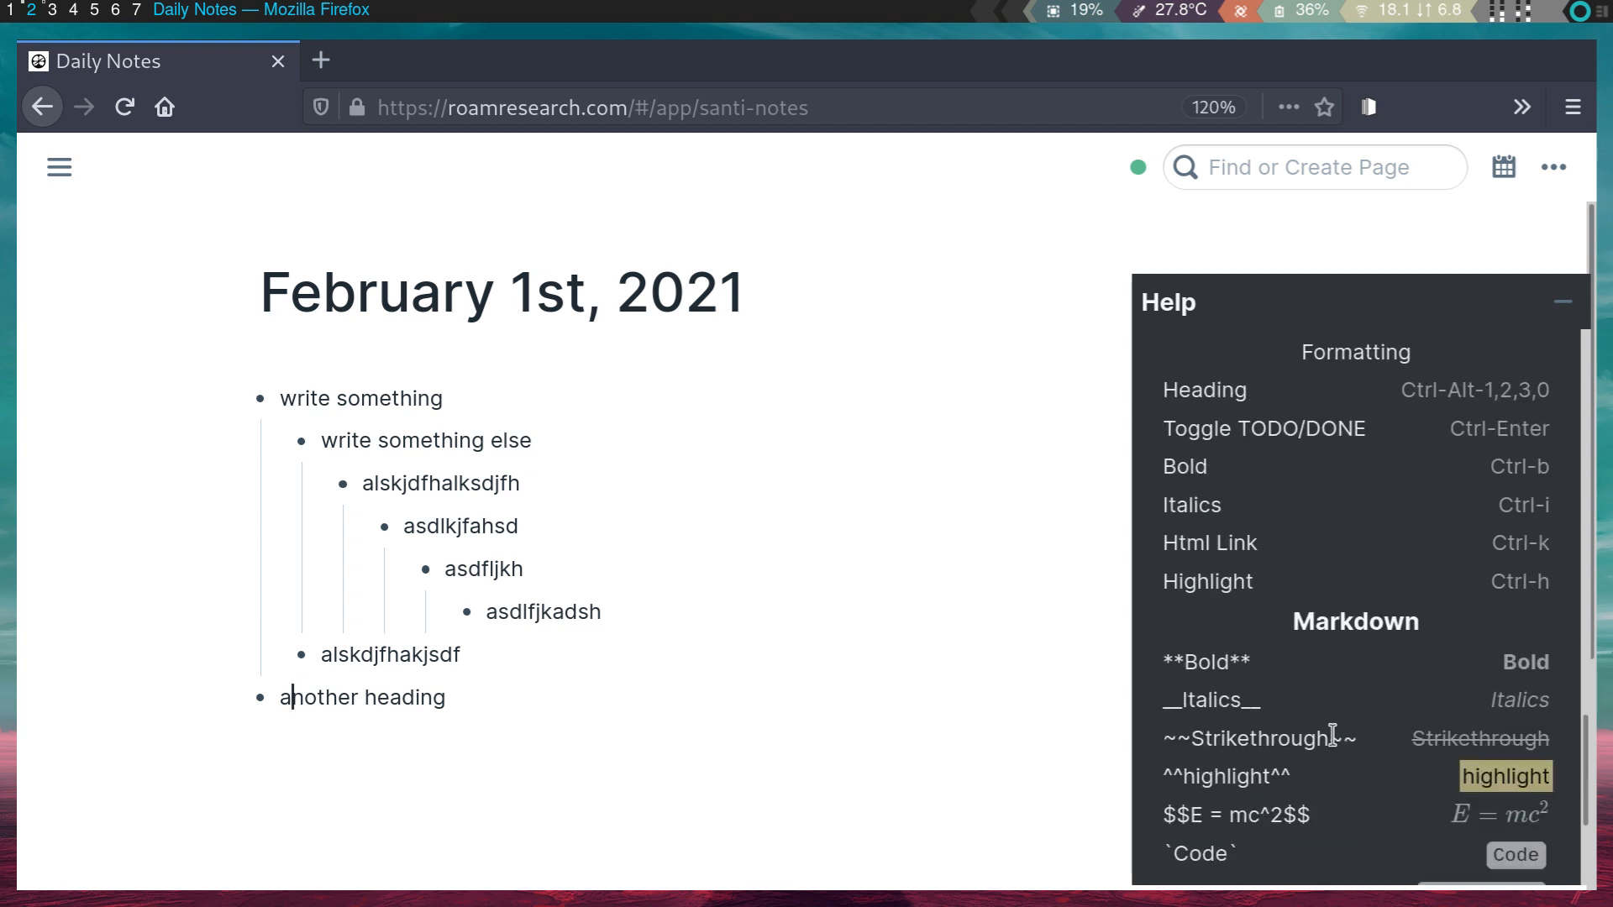
scroll(1332, 735, "down", 3)
scroll(1333, 735, "up", 6)
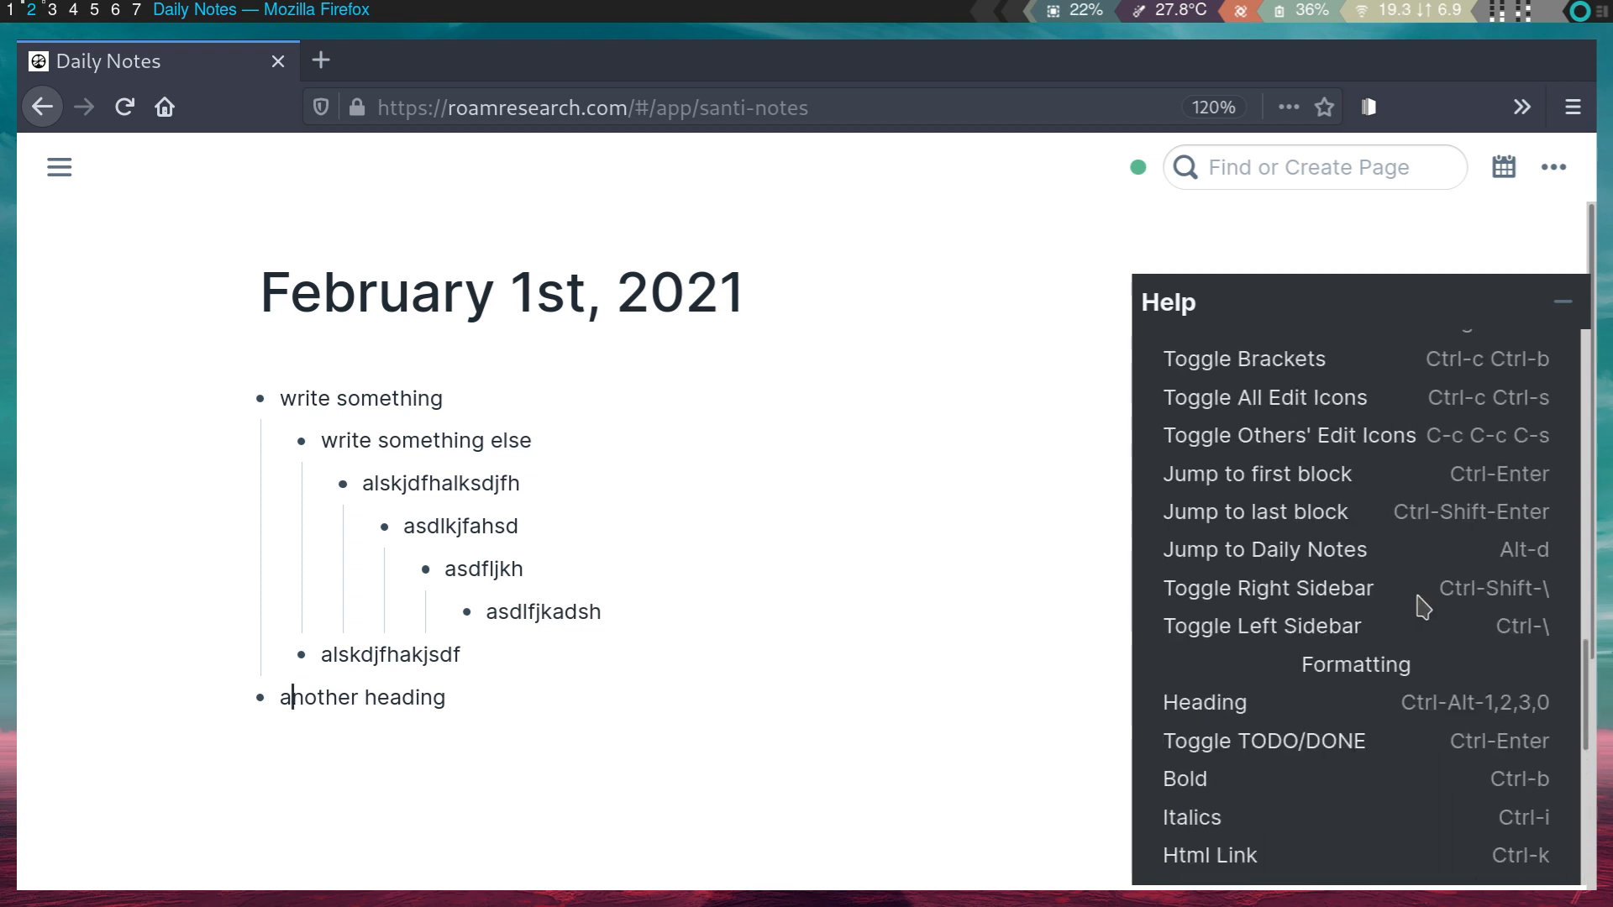
scroll(1452, 558, "up", 5)
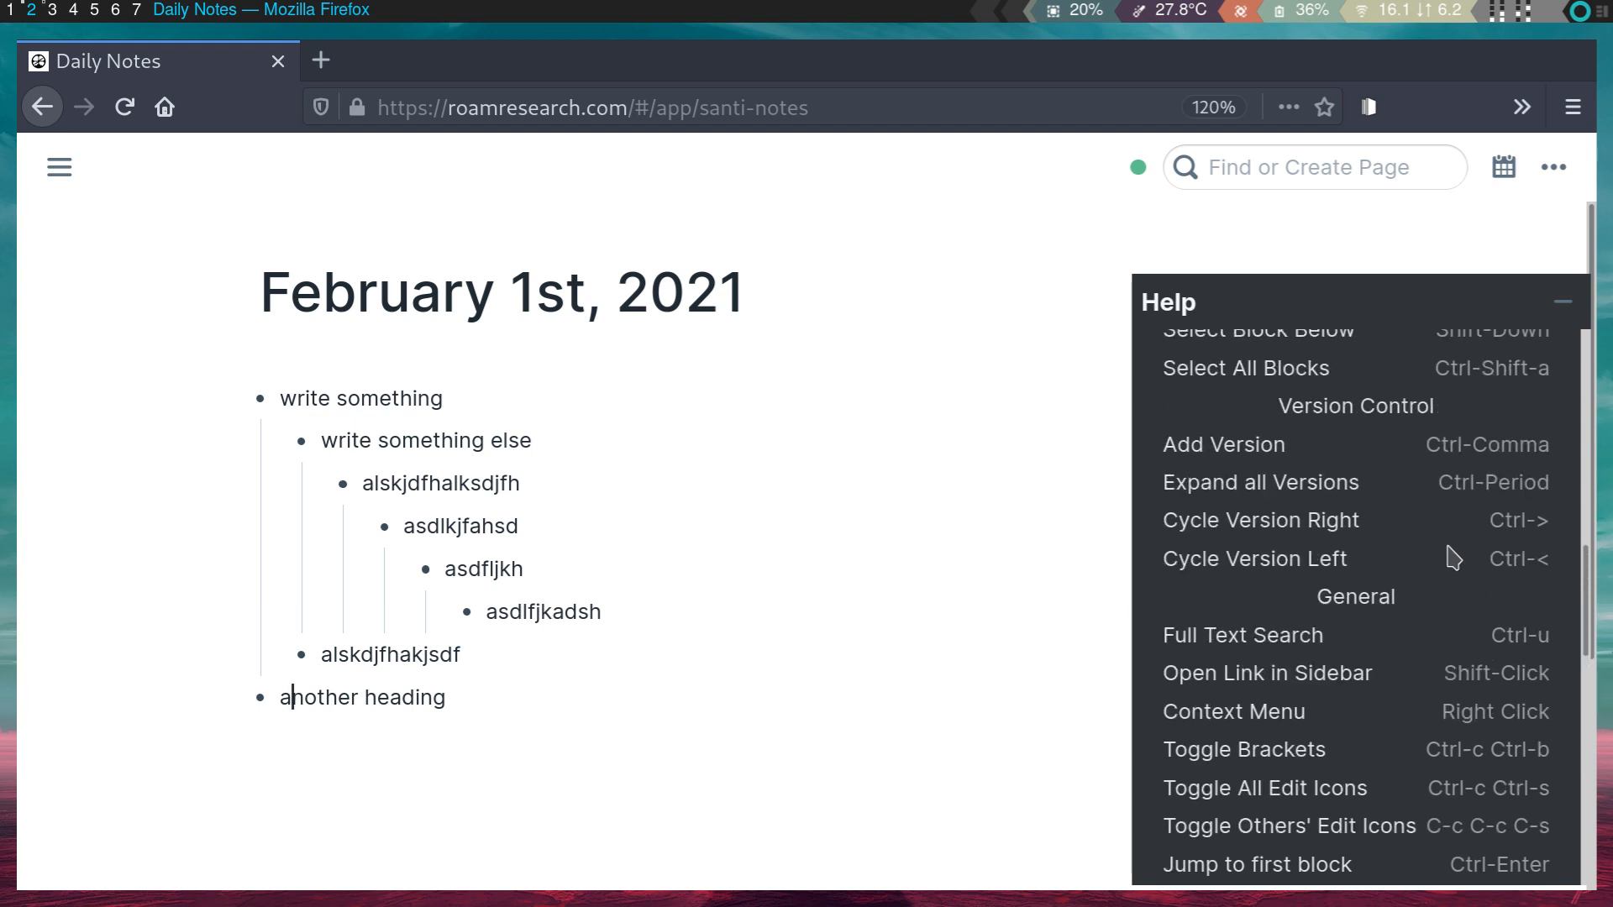
scroll(1453, 558, "down", 5)
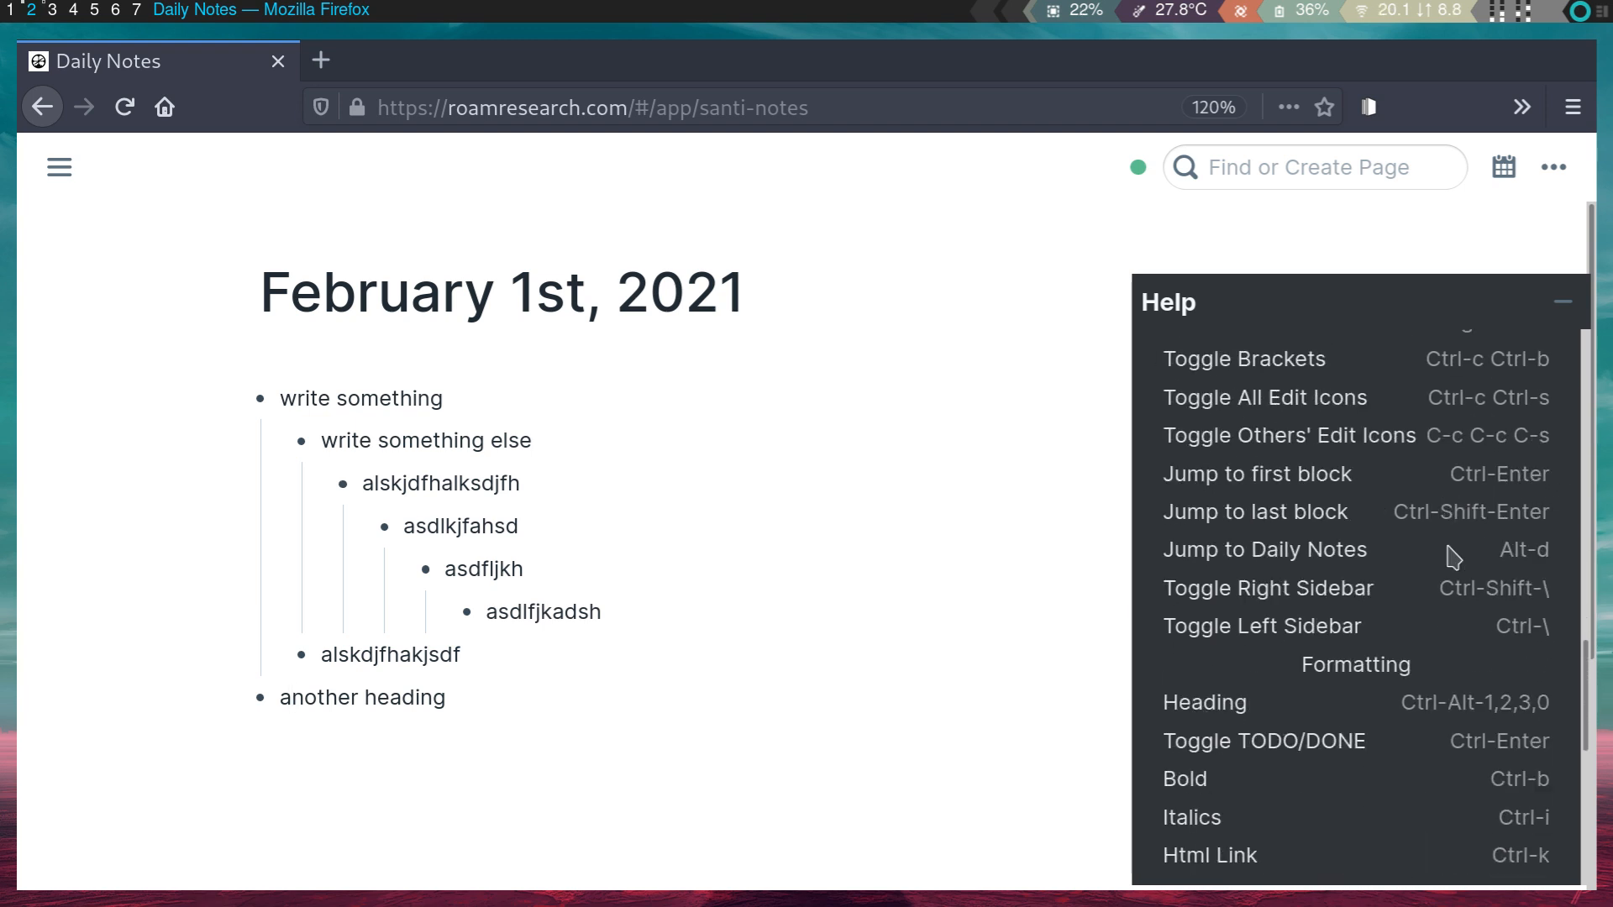
scroll(1452, 552, "down", 5)
scroll(1450, 550, "up", 15)
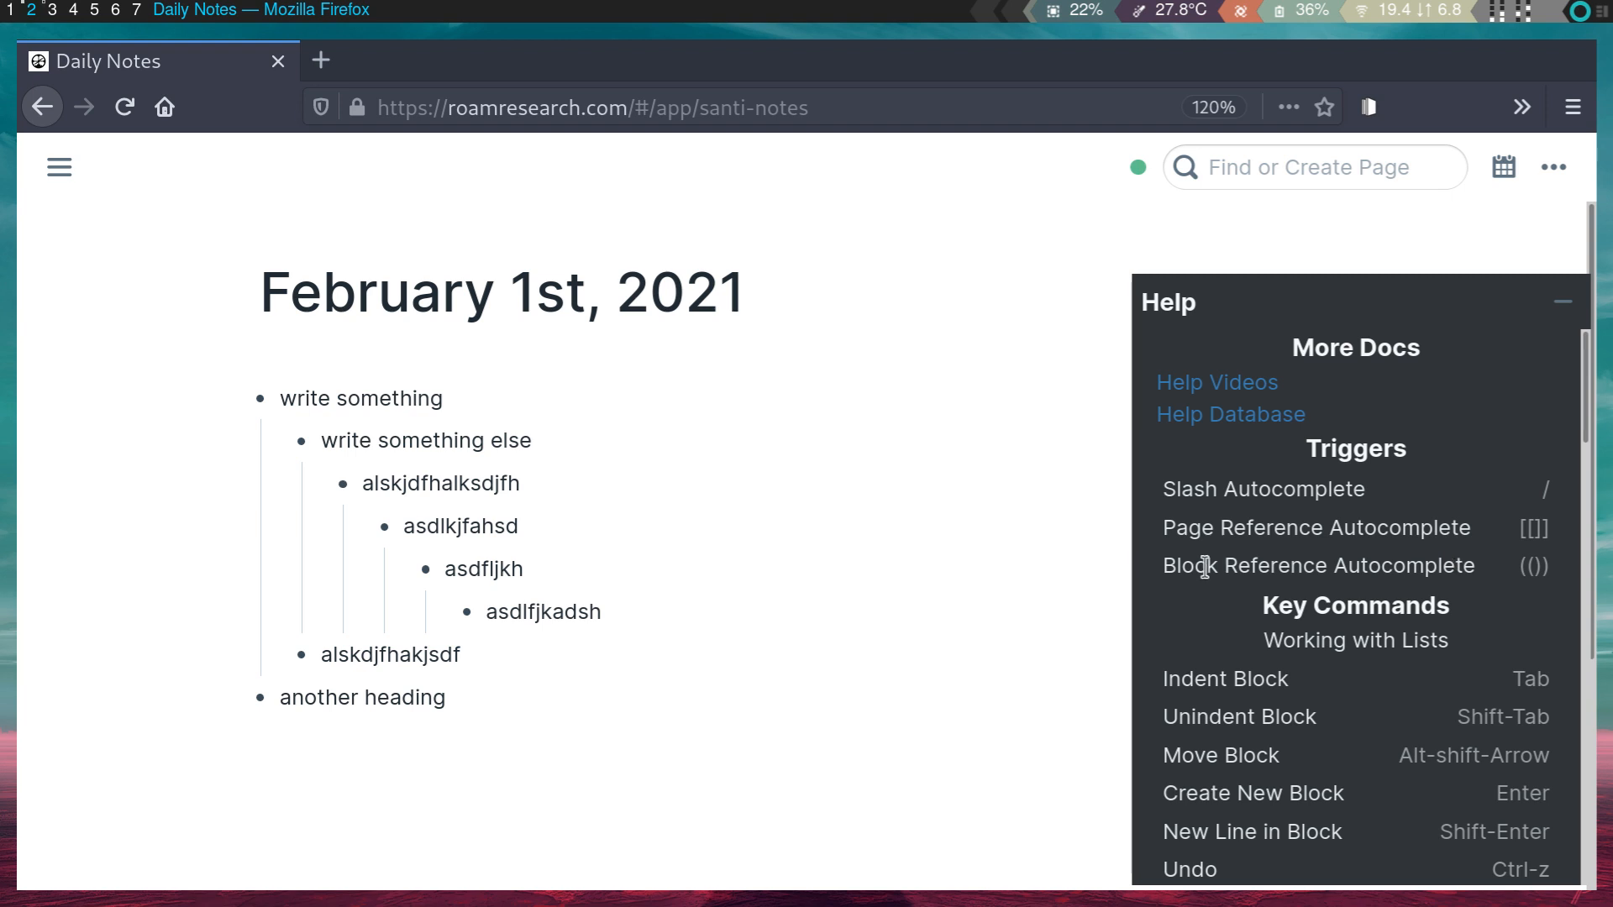
scroll(1210, 697, "down", 8)
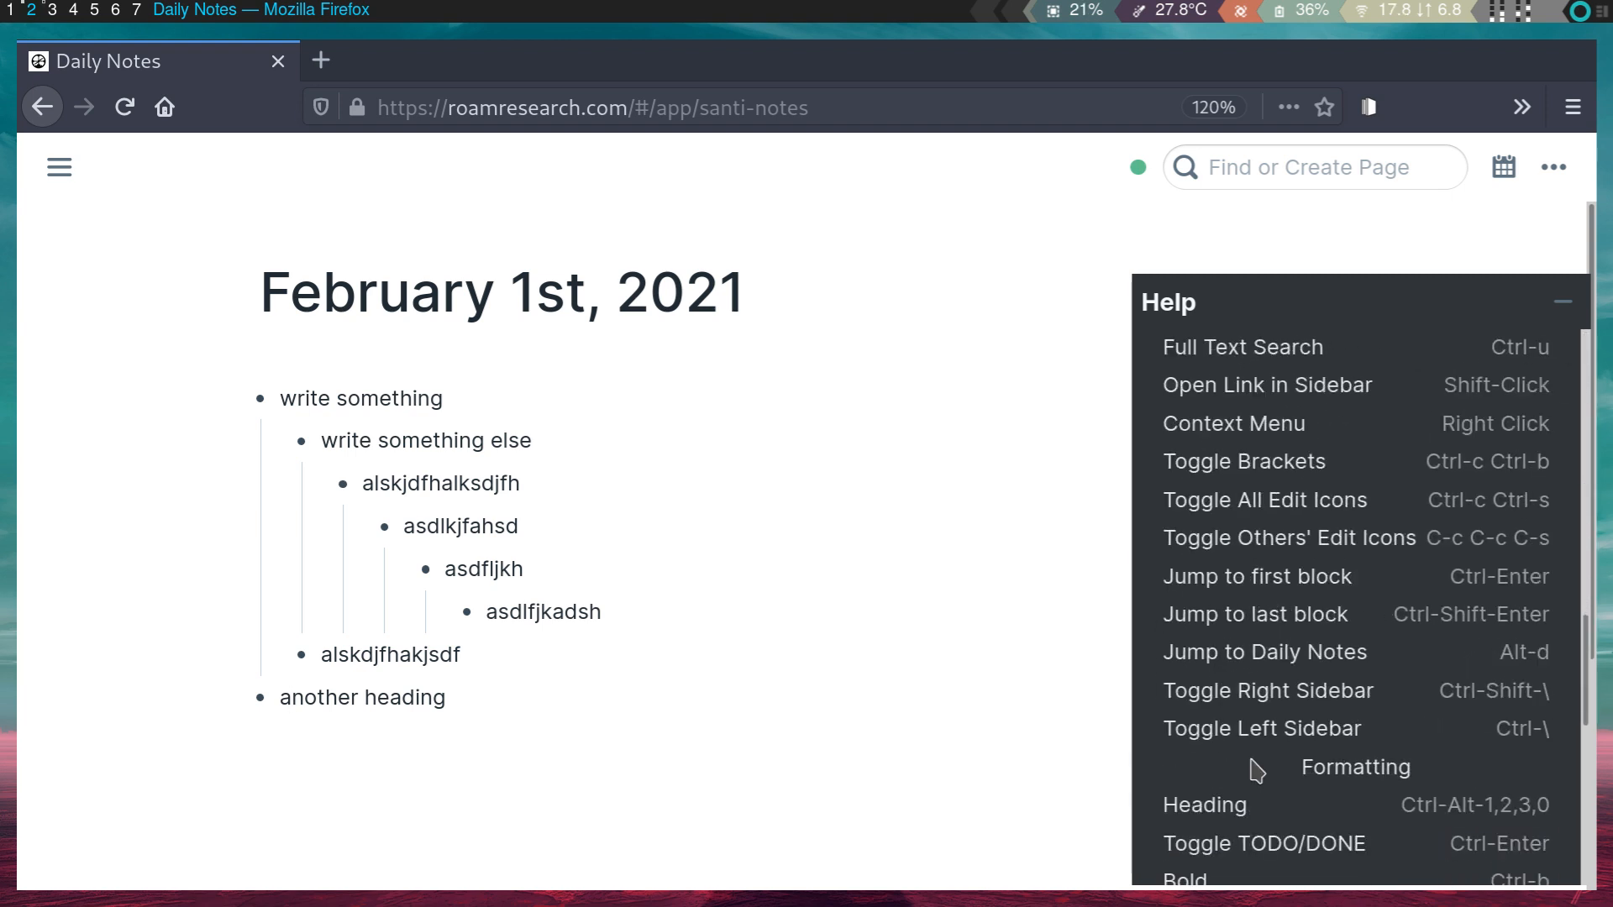
scroll(1255, 770, "down", 4)
scroll(1256, 770, "up", 5)
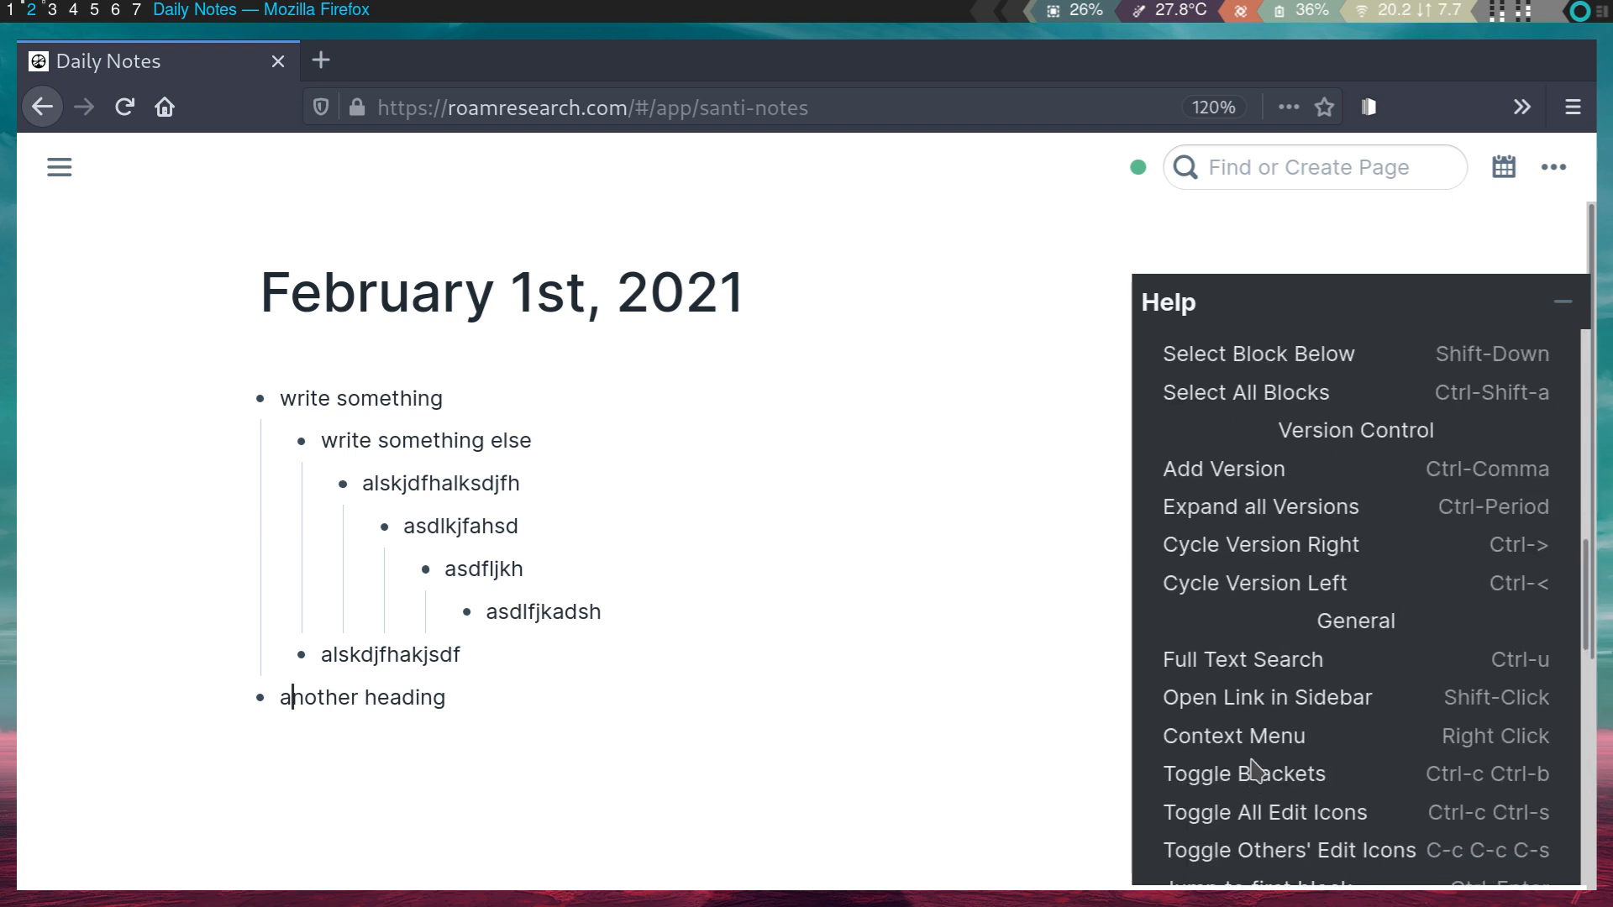
scroll(1448, 501, "down", 5)
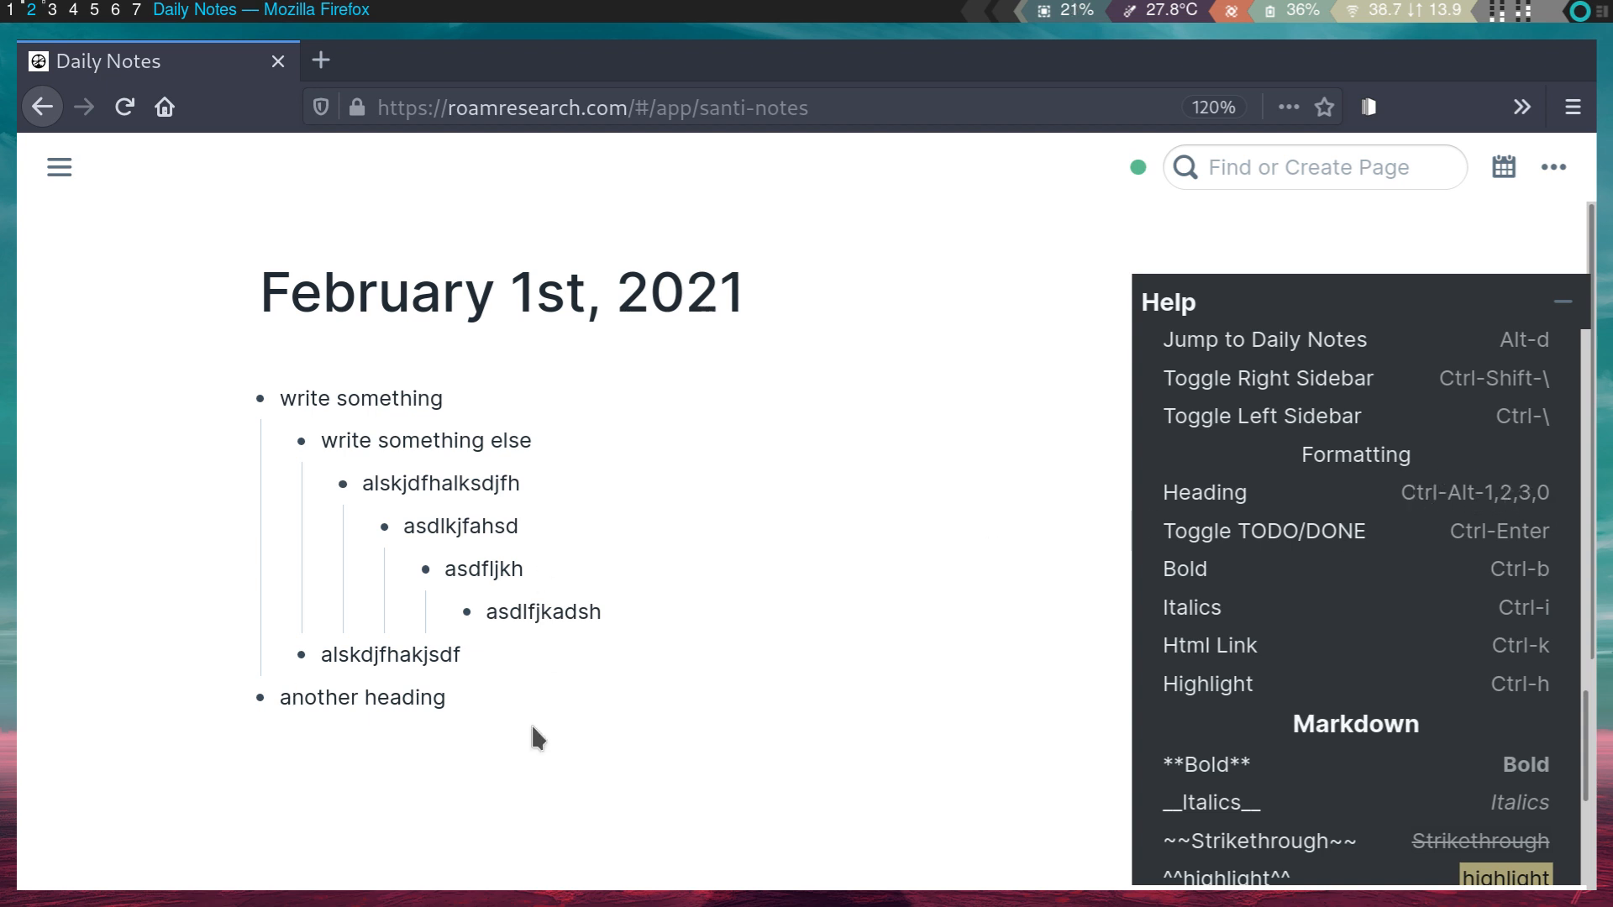
- Add a 'heading 2' bullet below 'another heading'
left_click(478, 699)
key("Return")
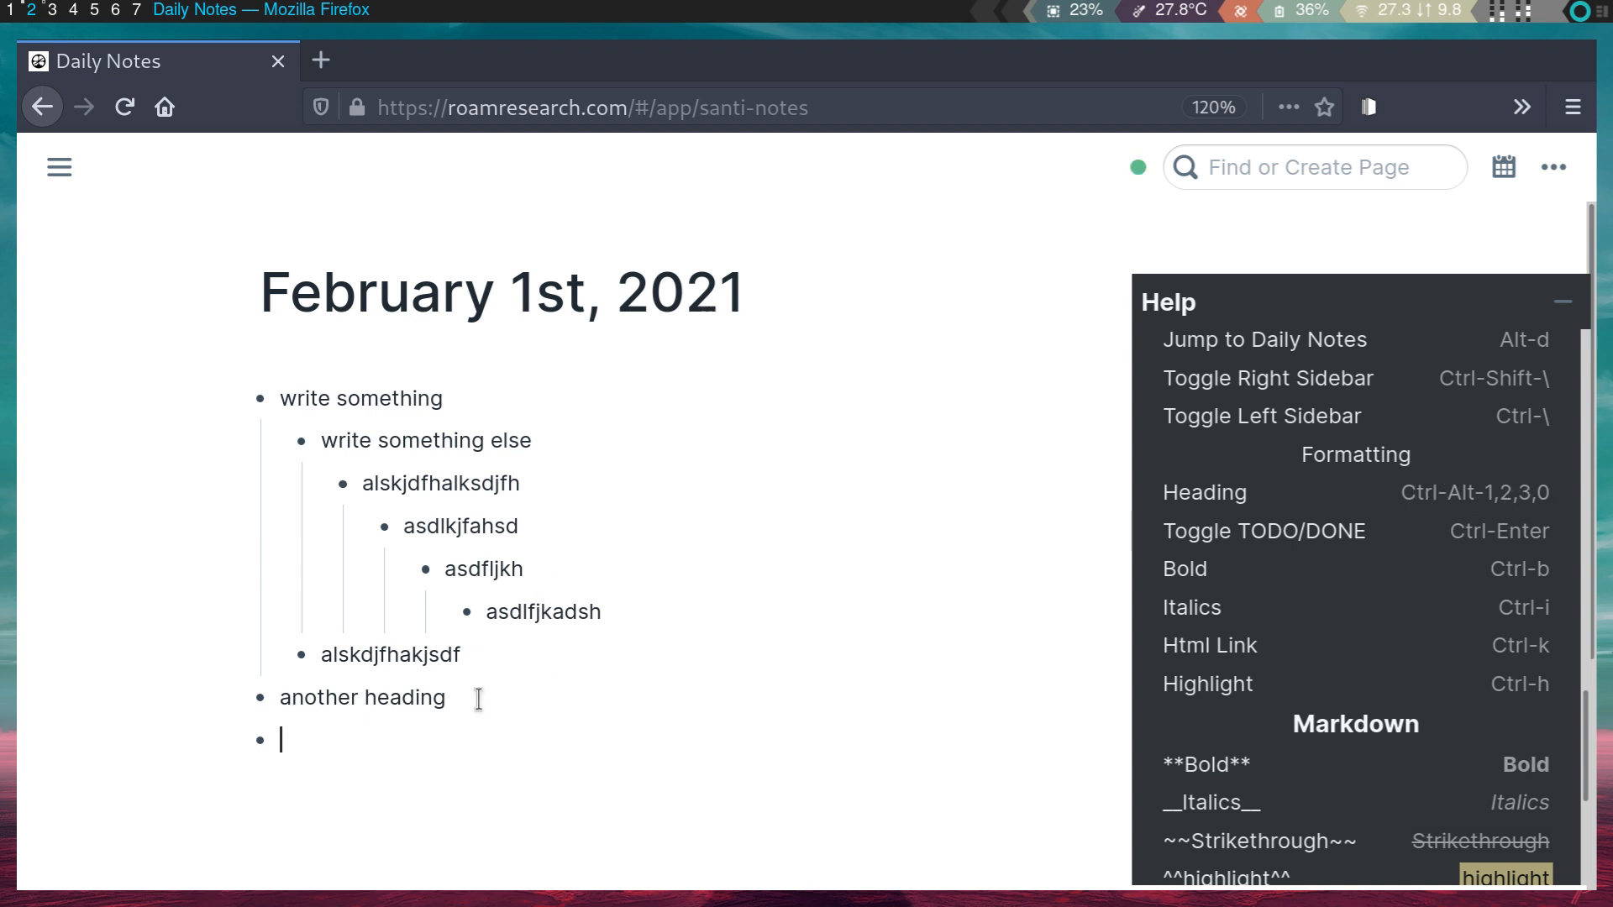
type("heading 2")
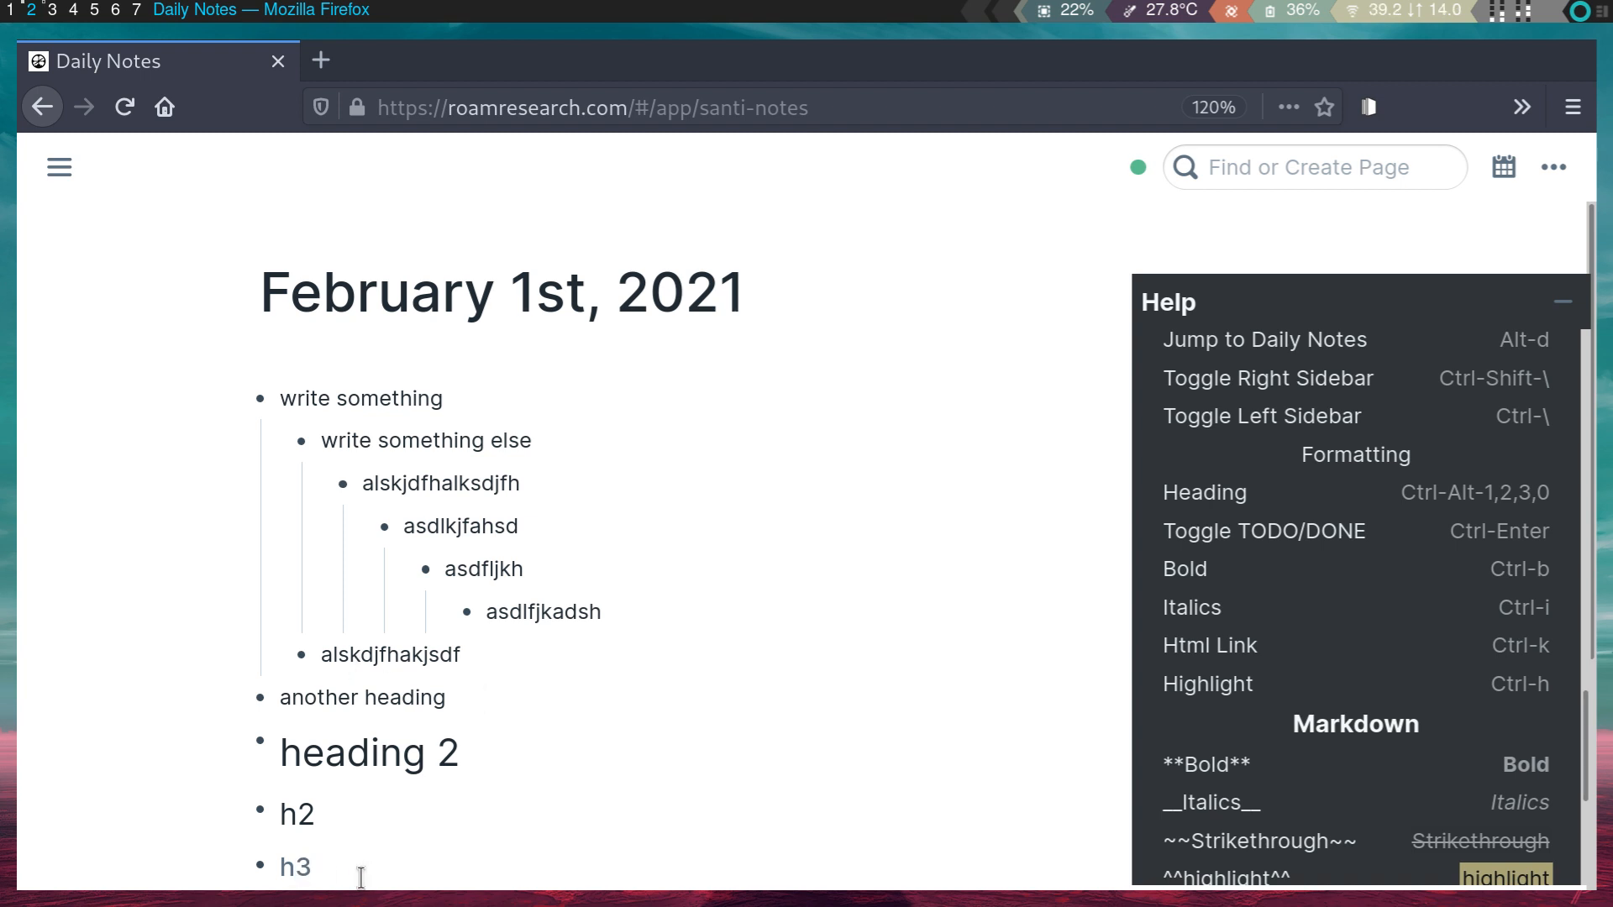
scroll(361, 878, "down", 2)
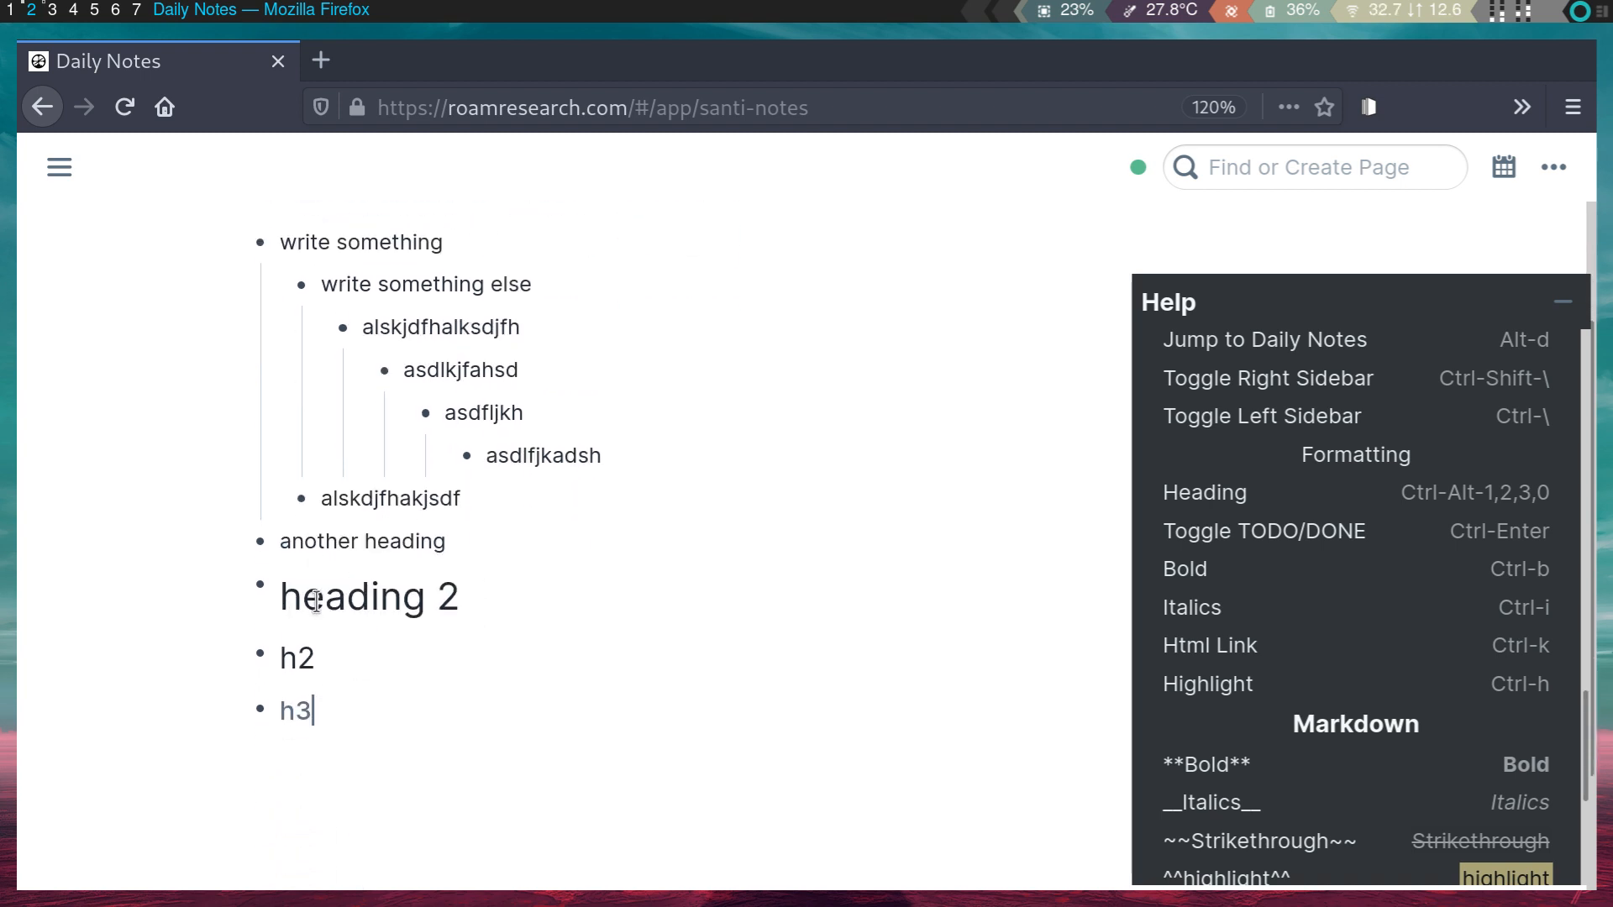
- Insert a '# heading 1' block below 'another heading' and change 'heading 2' to 'heading 1'
left_click(487, 579)
left_click(482, 527)
key("Return")
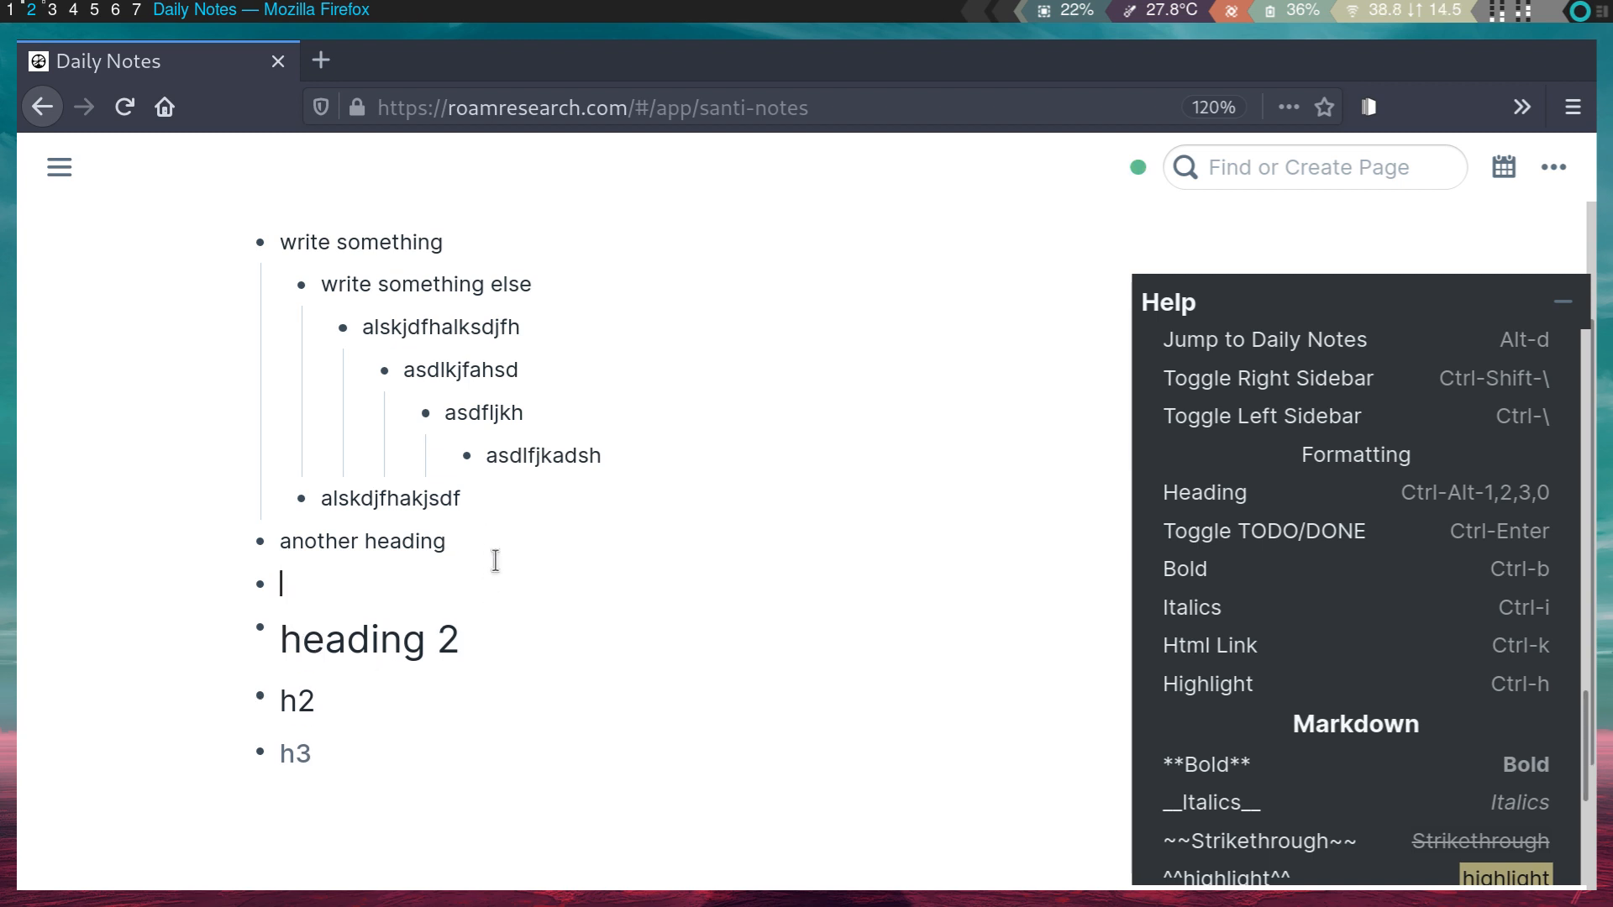
type("# heading")
type(" 1")
key("BackSpace")
type("1")
- Delete the duplicate heading 1 block and start a new bullet under heading 1
left_click(452, 626)
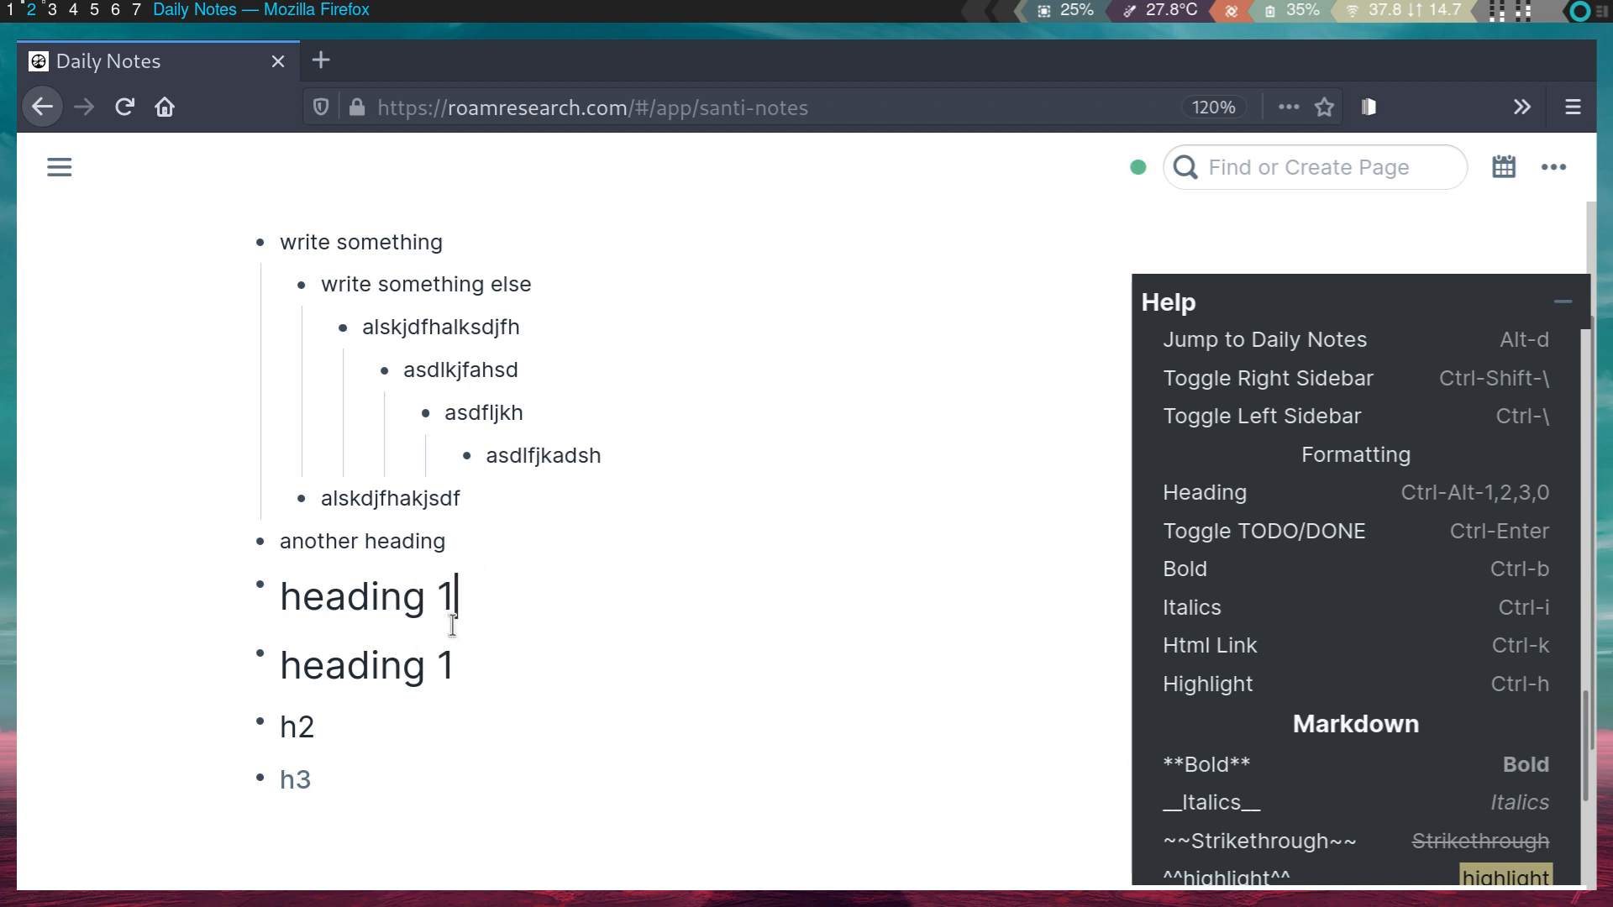
left_click_drag(493, 670, 163, 630)
left_click(304, 639)
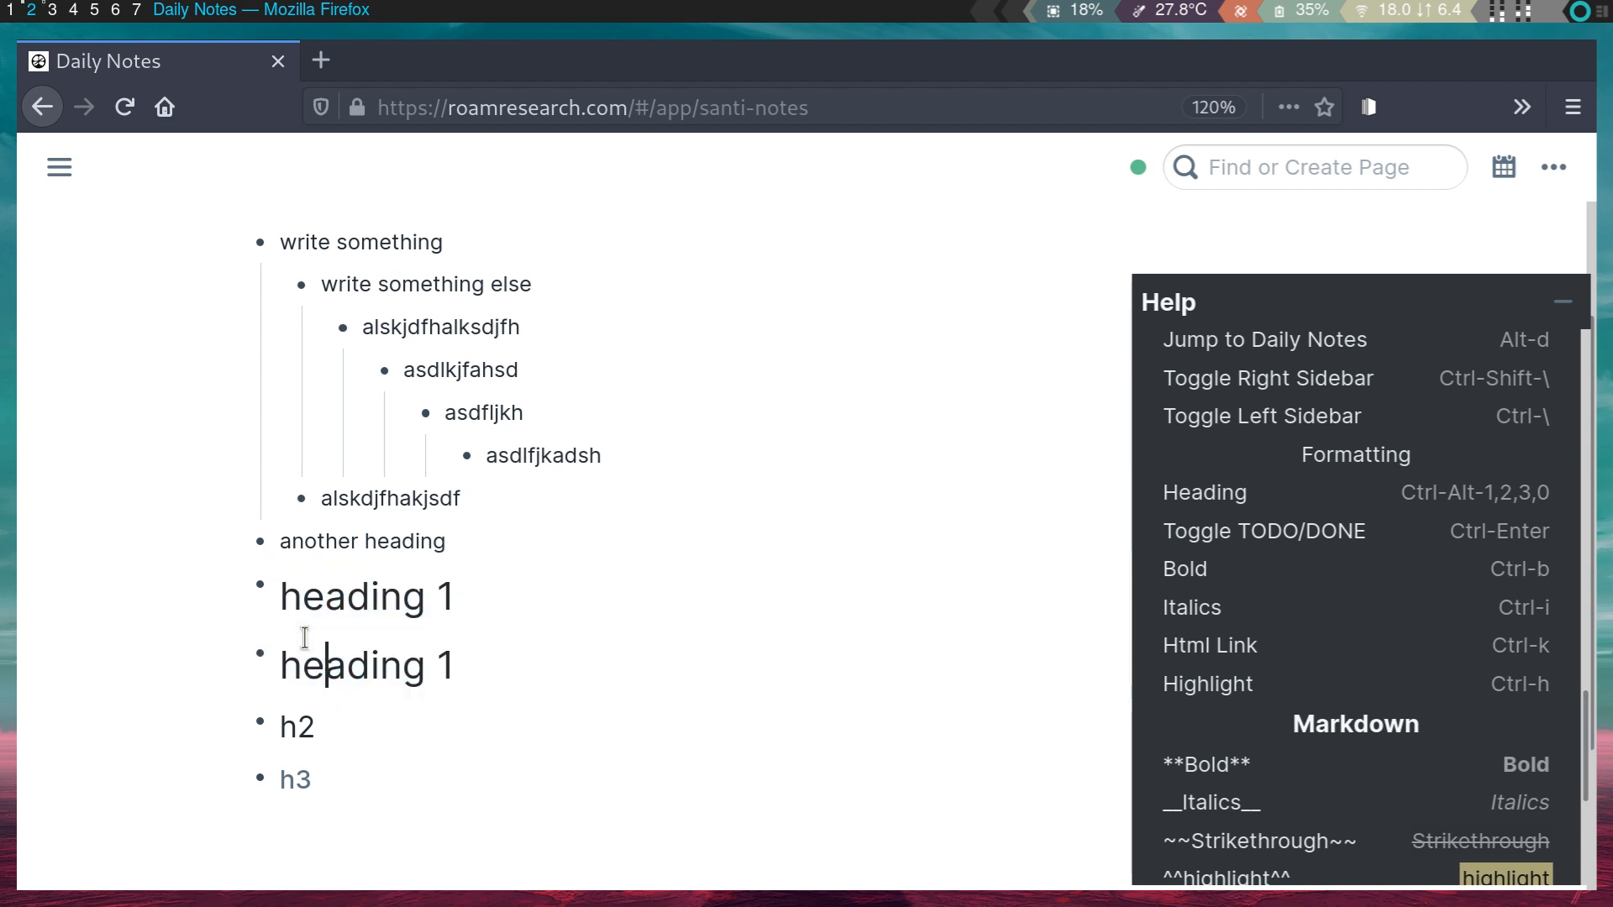
key("Escape")
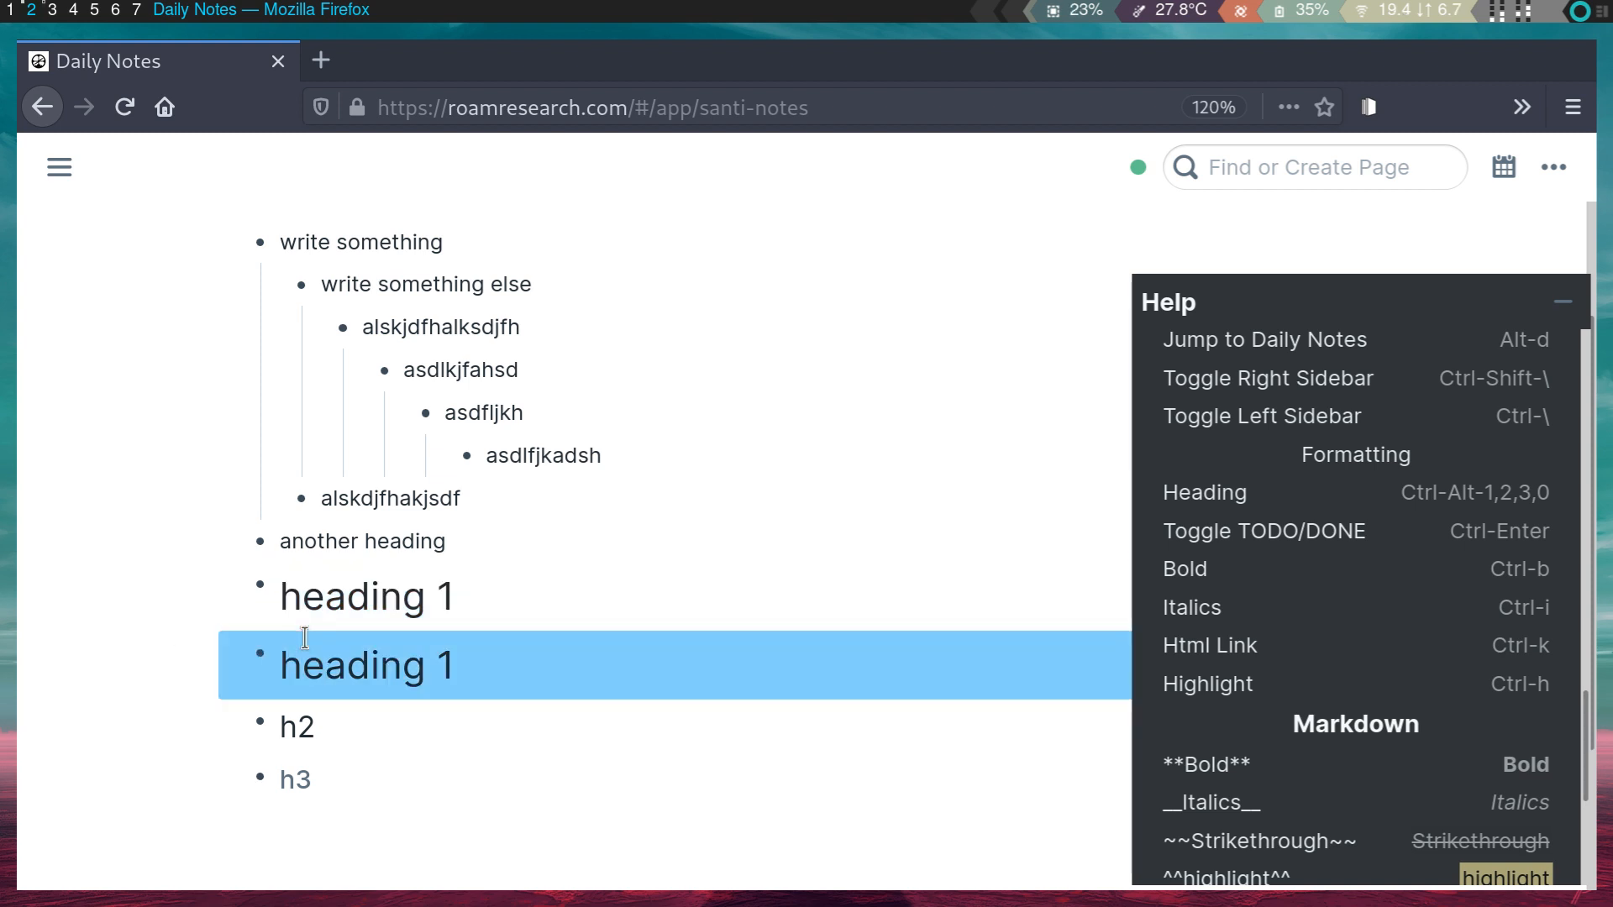
key("BackSpace")
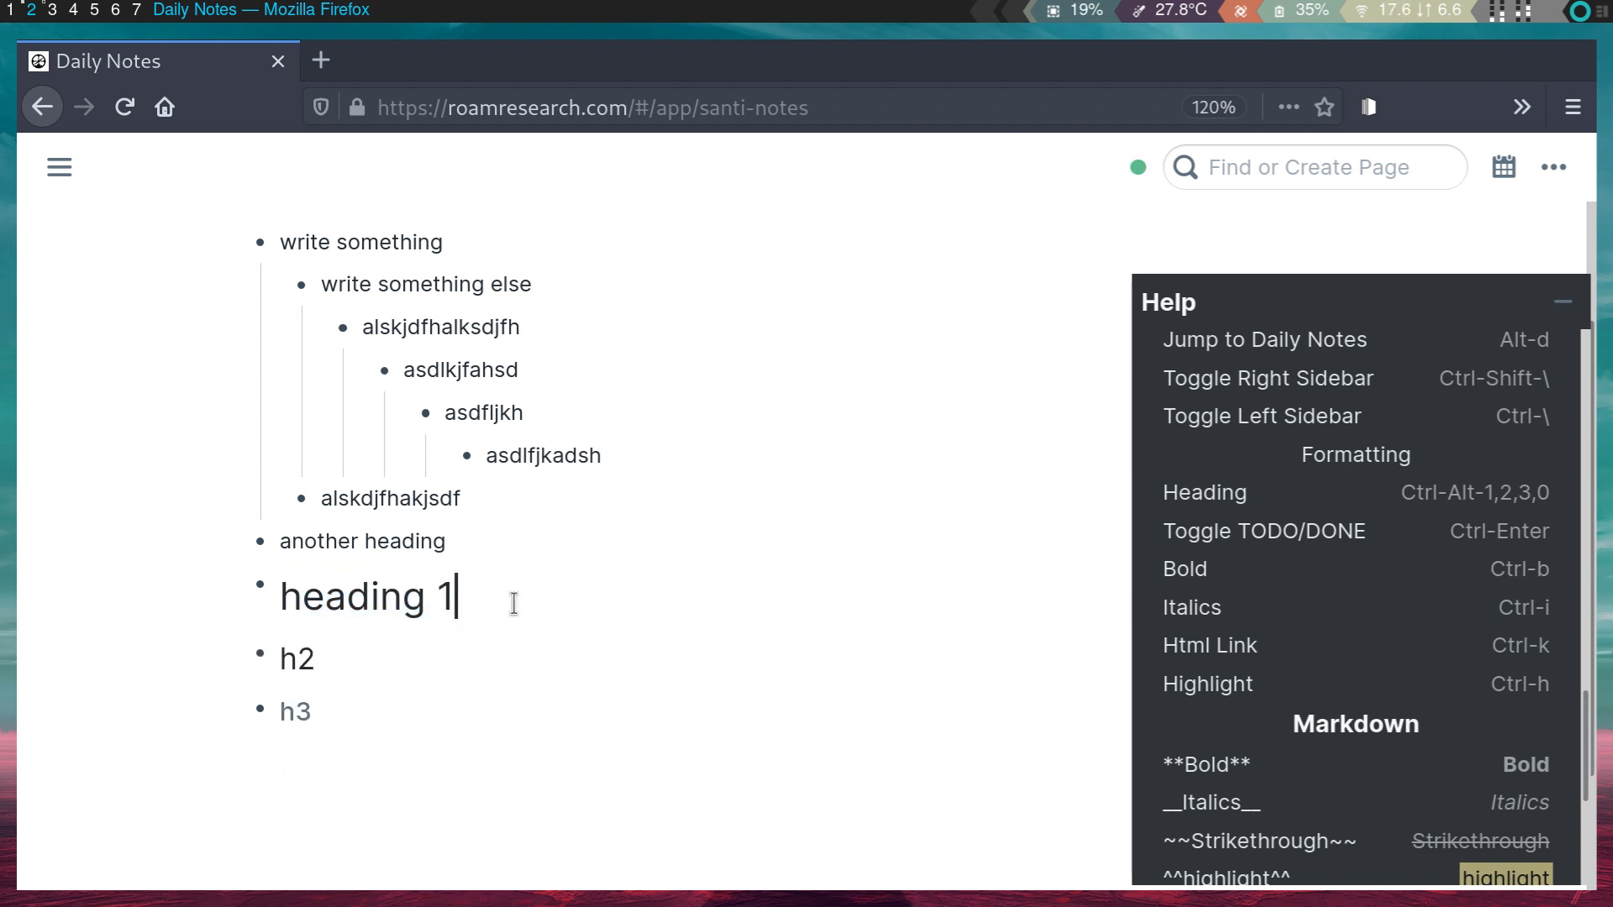
key("Return")
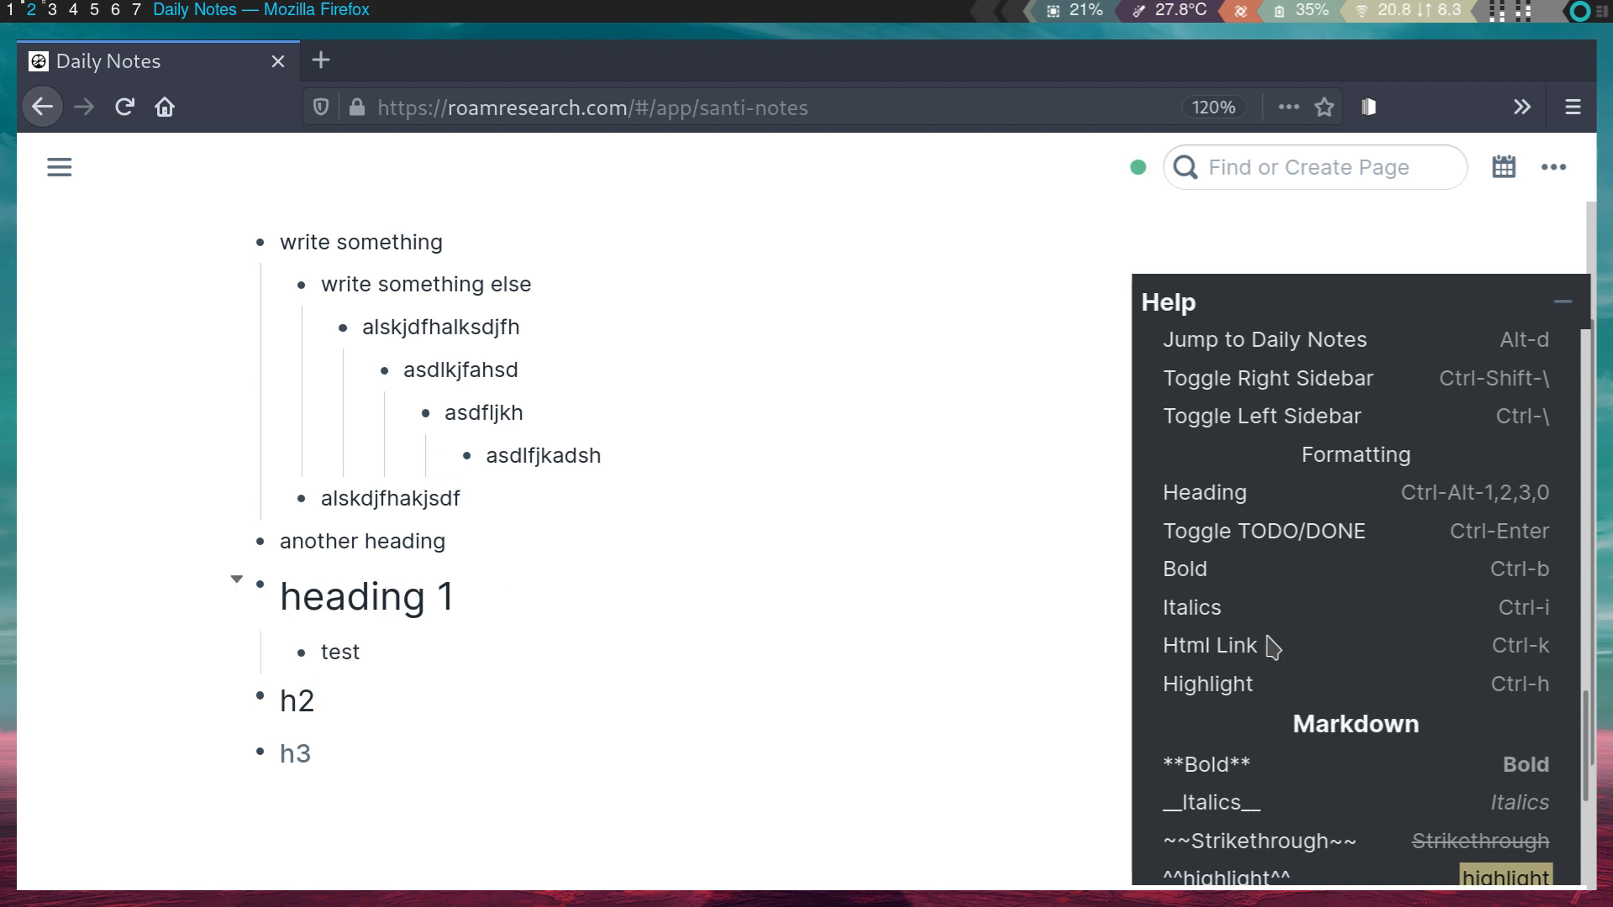
- Let 'test bold' render, then add an 'italics' bullet trying asterisk syntax
scroll(1284, 591, "down", 3)
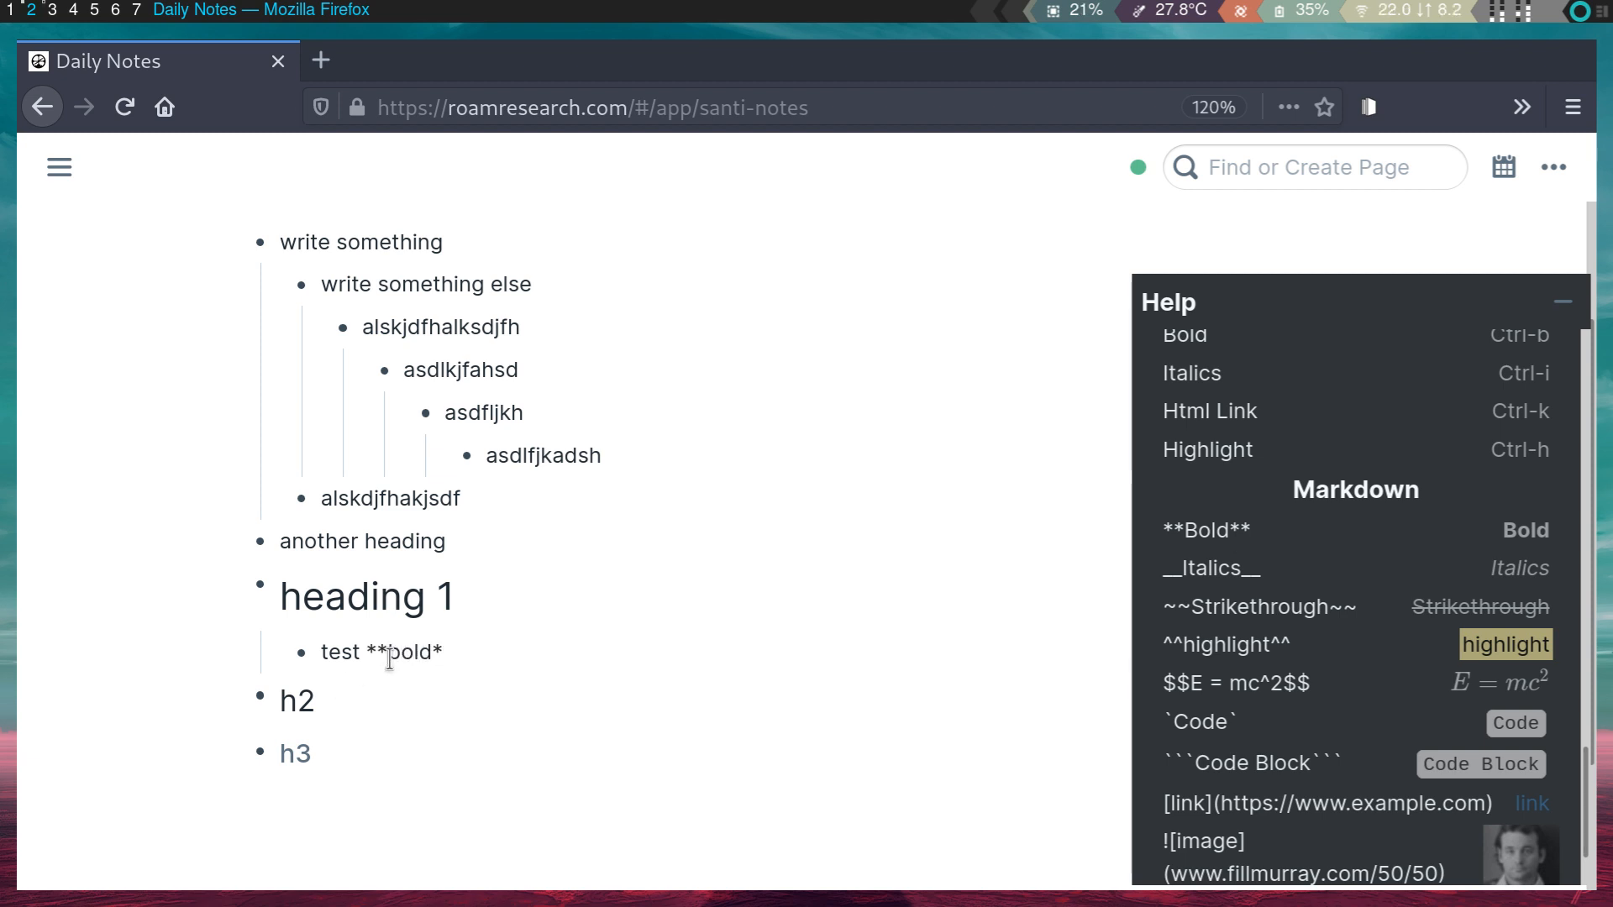
left_click(425, 687)
left_click(457, 649)
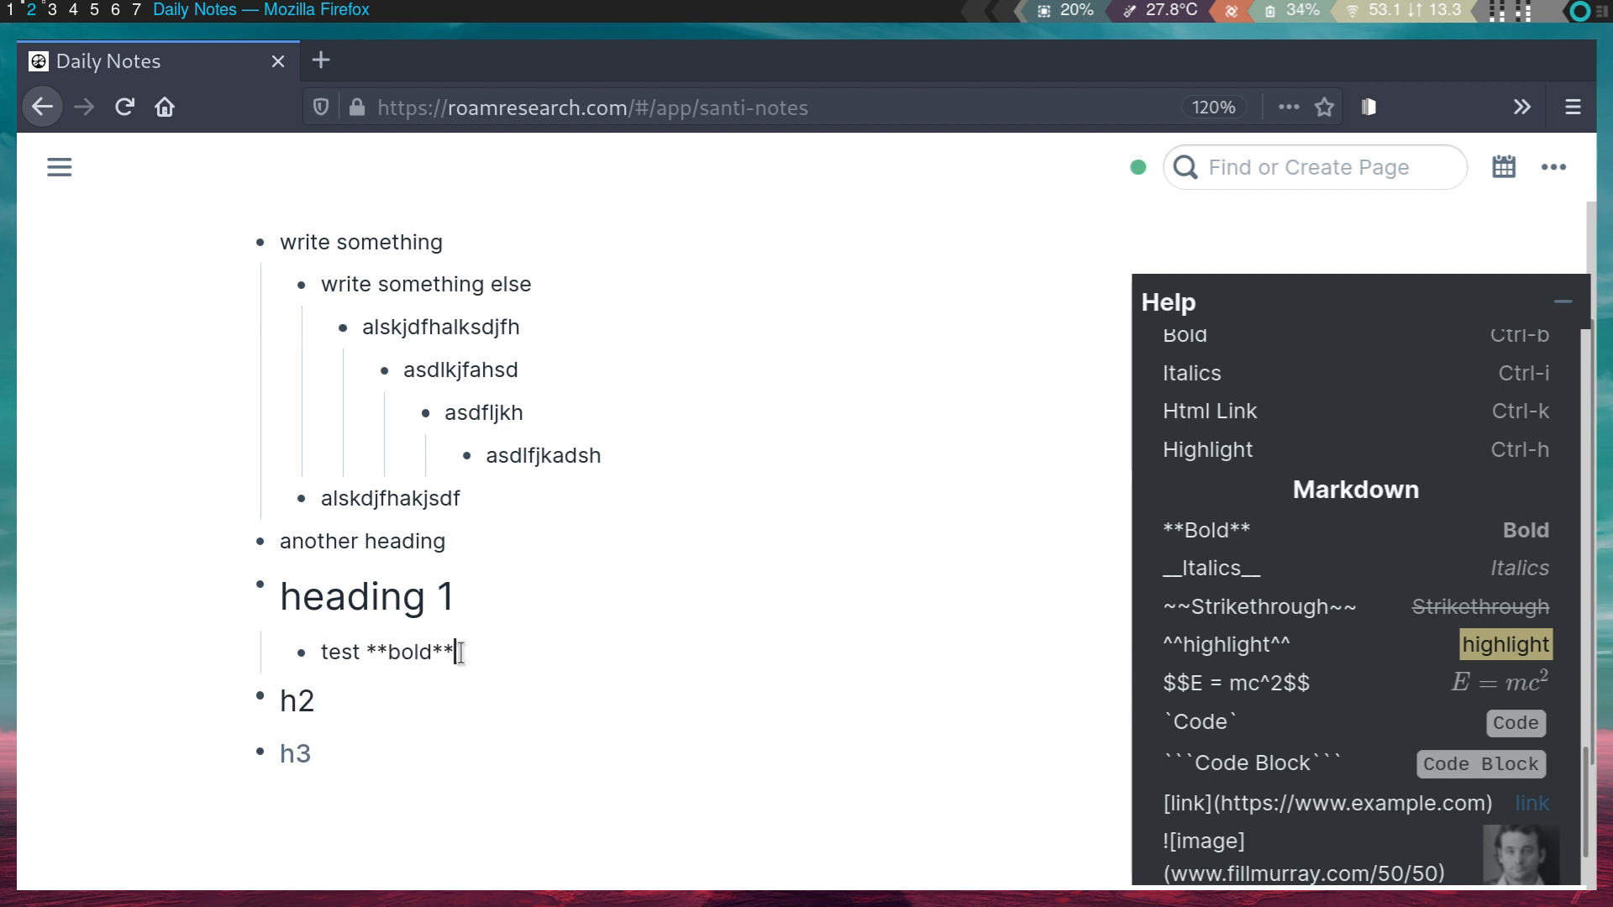
key("Return")
type("italics")
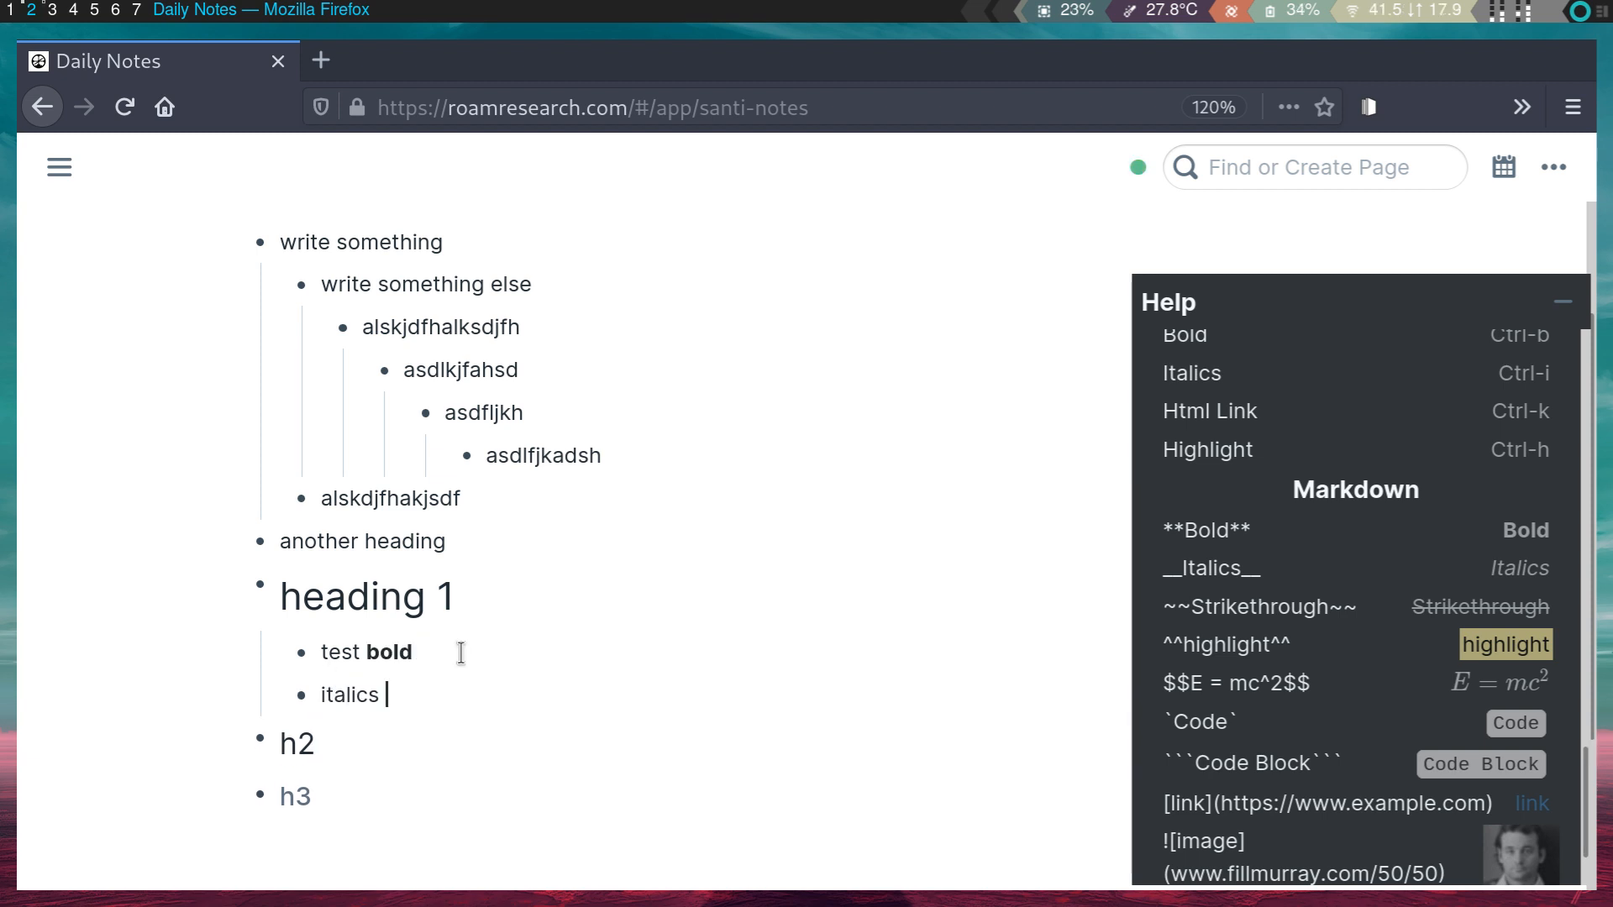
type("*")
left_click(322, 694)
type("*")
left_click(427, 706)
type("adsfkjas")
key("Return")
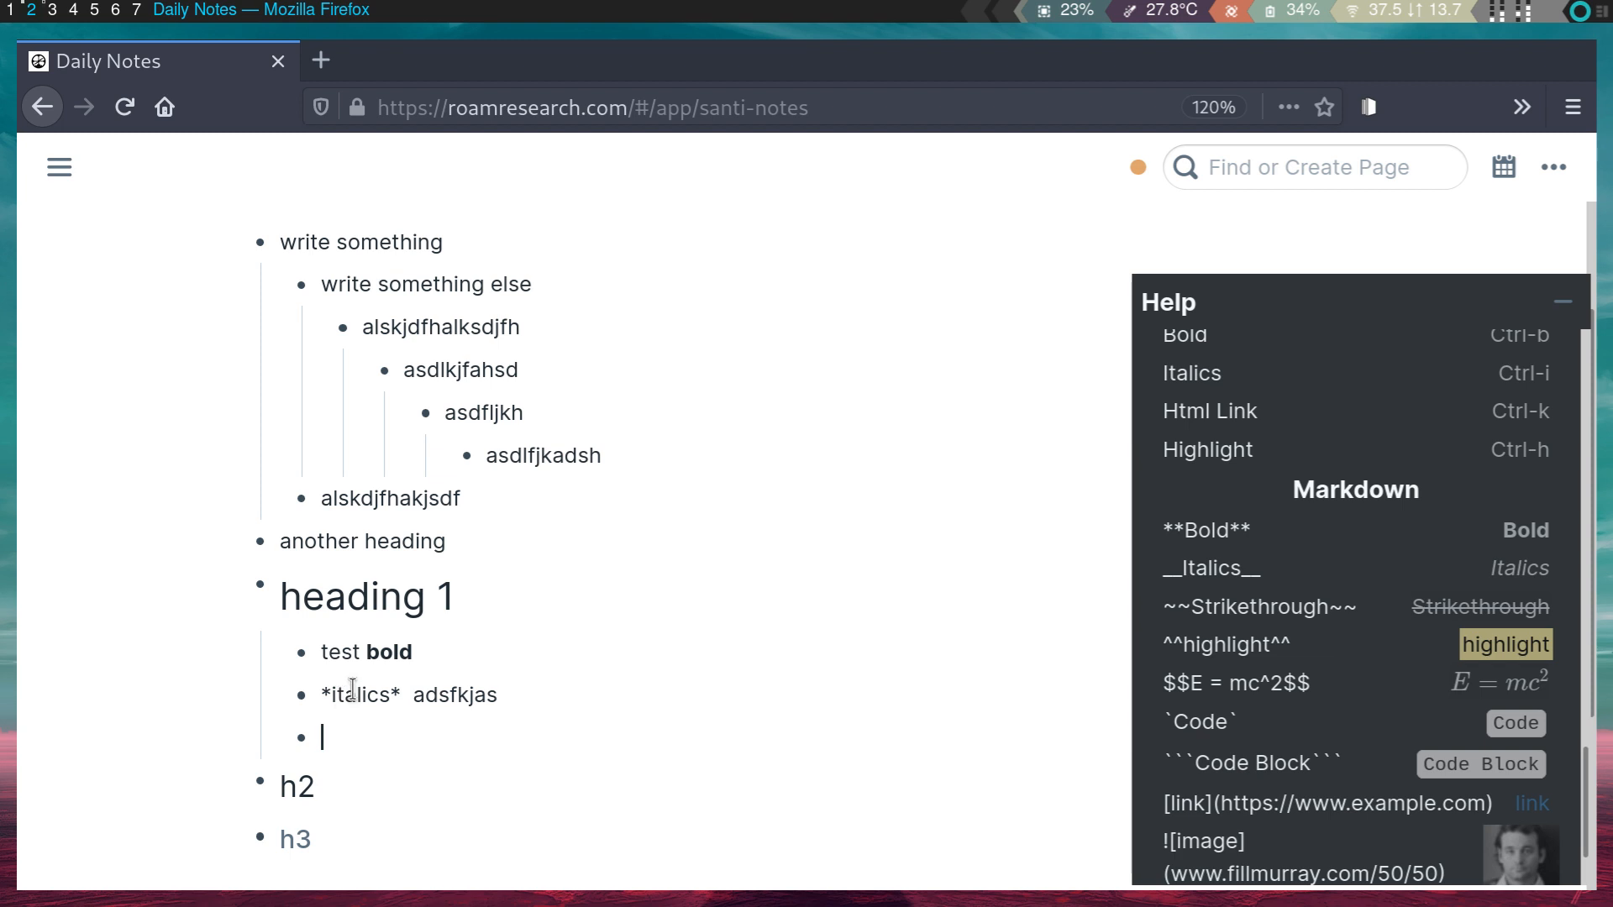
- Check Help's italics syntax and rewrite the line as 'to do italics you need 2 underscores'
left_click(321, 694)
left_click(393, 701)
left_click(399, 645)
left_click(392, 704)
scroll(1422, 594, "down", 3)
left_click_drag(1252, 469, 1267, 485)
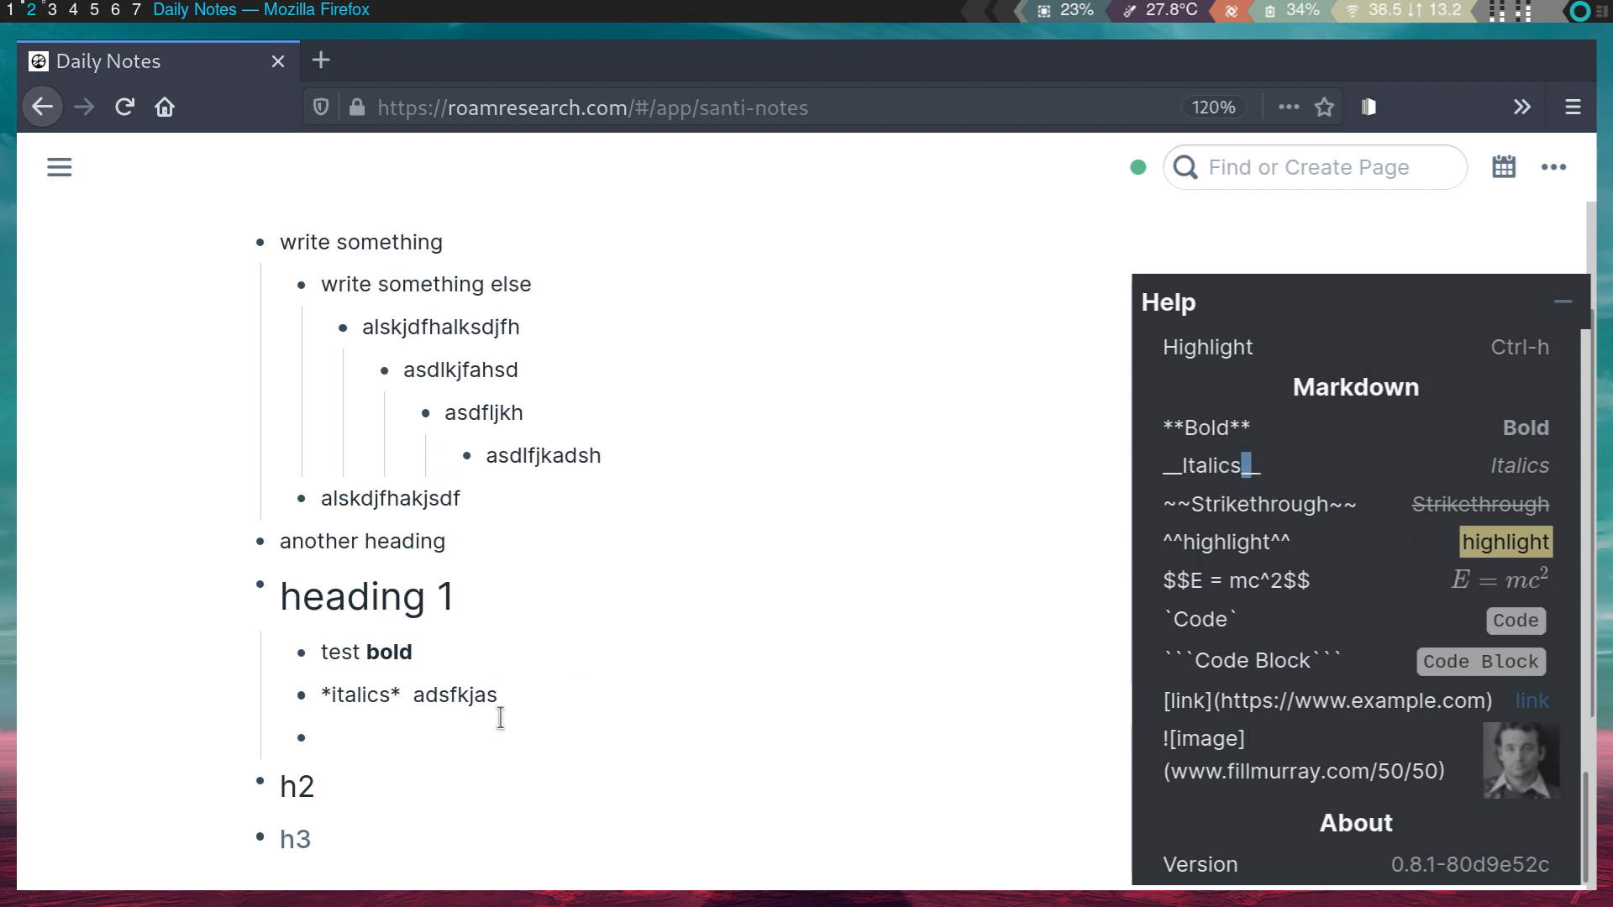
left_click_drag(546, 706, 350, 696)
key("BackSpace")
key("BackSpace")
type("to do __")
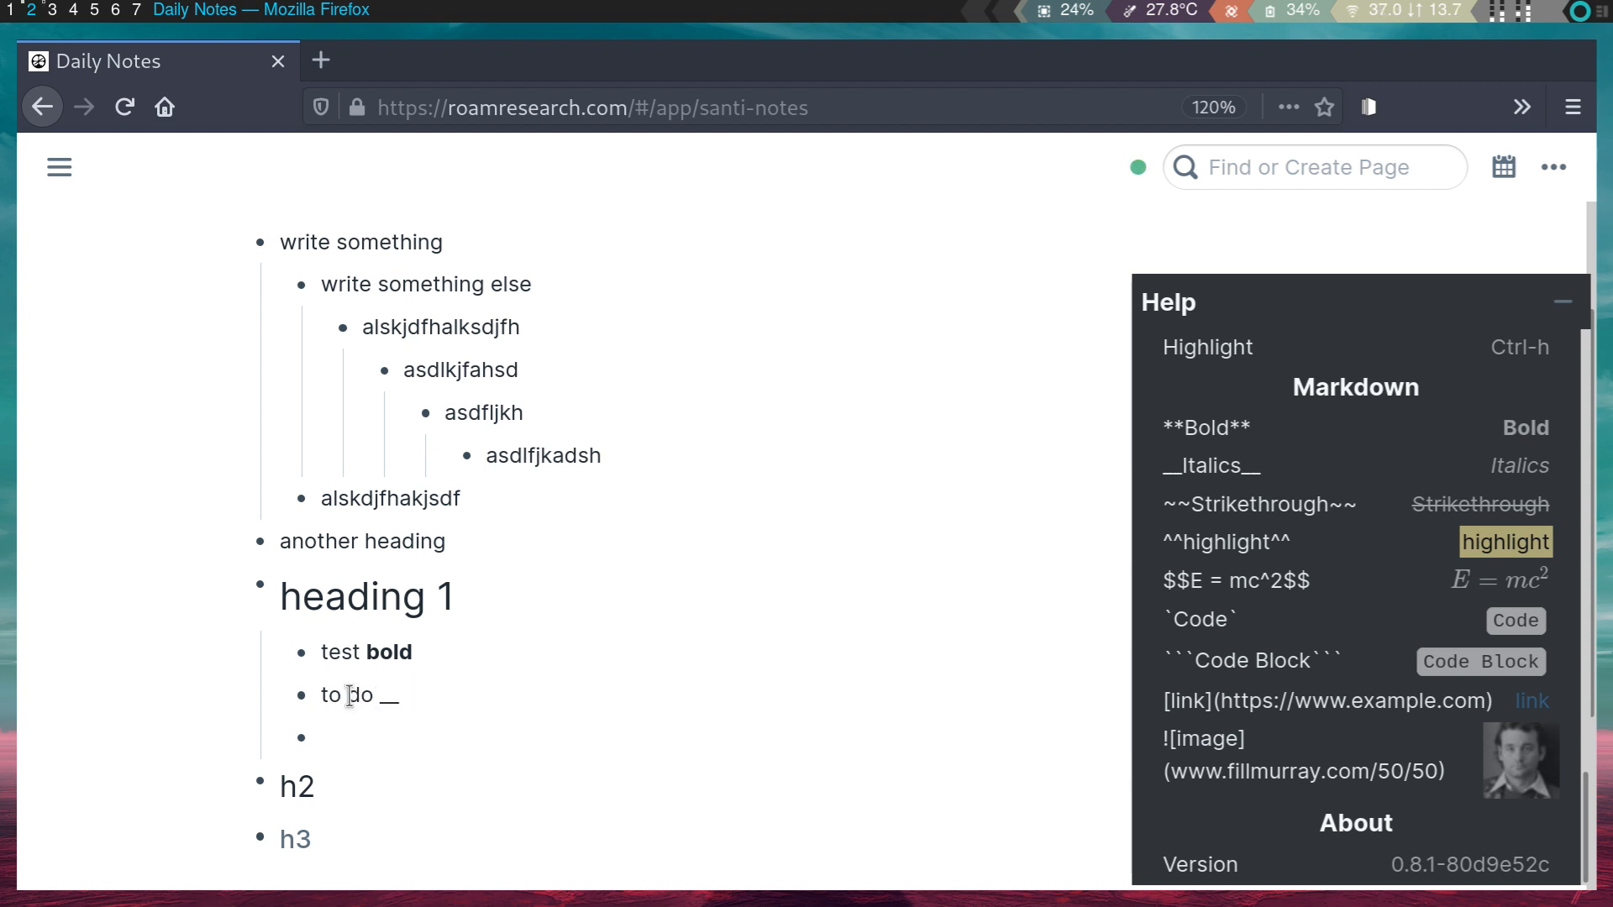
type("alics")
type(" you need 2 underscores")
left_click(437, 754)
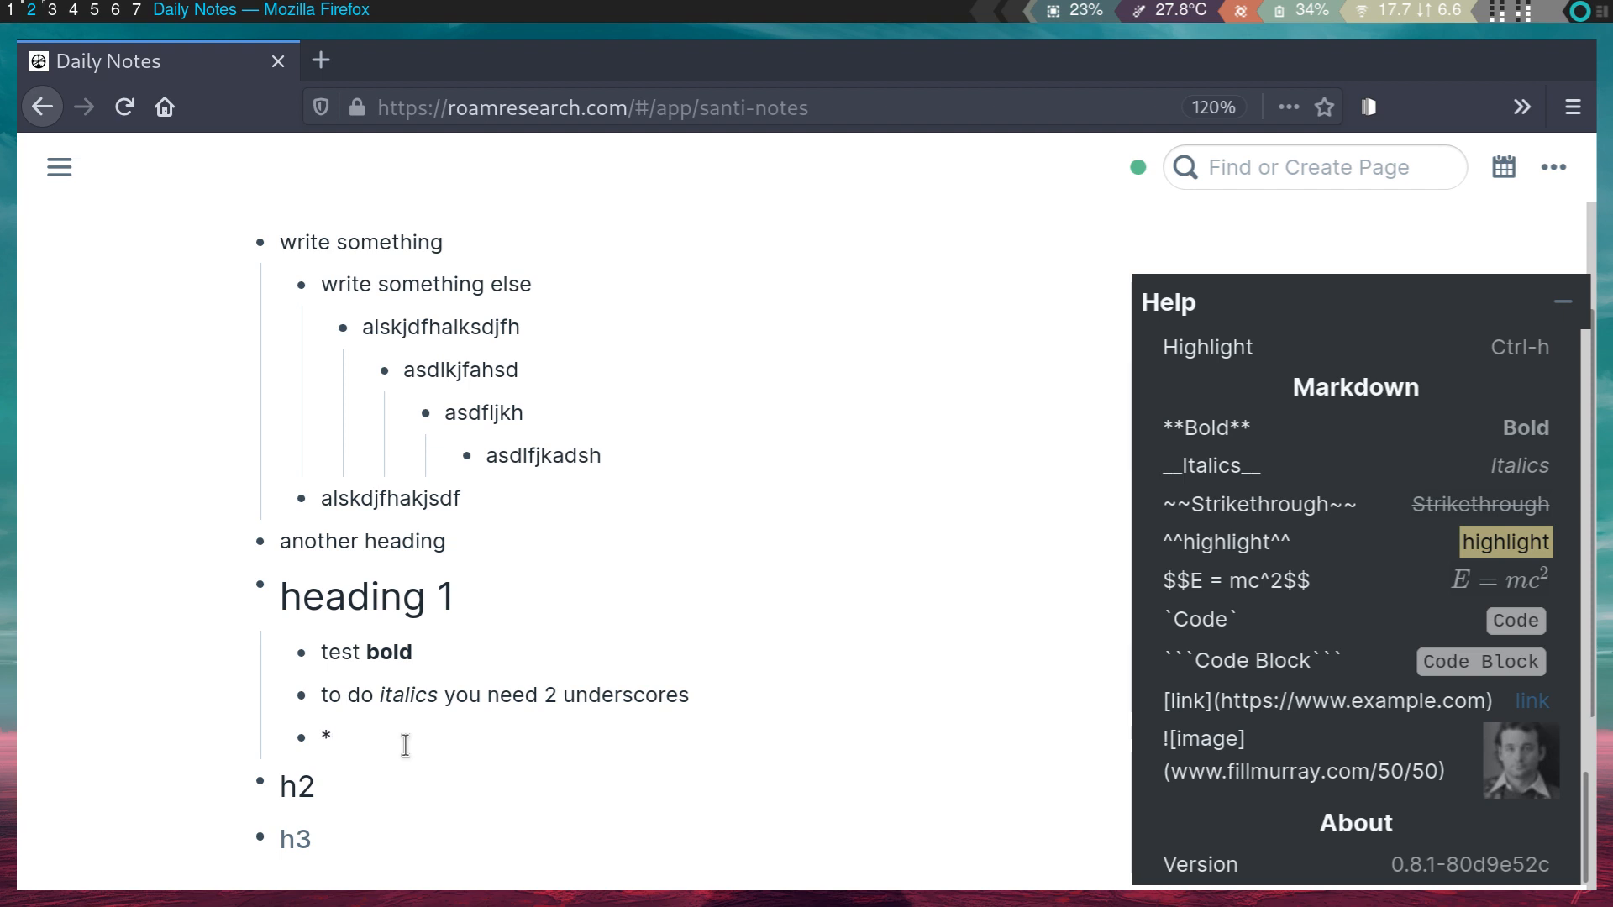
- Format the bullet as __italics__ **bold** so both styles render
type("tali")
type("cs* **")
type("bold")
left_click(520, 820)
left_click(408, 740)
key("BackSpace")
key("BackSpace")
type("__")
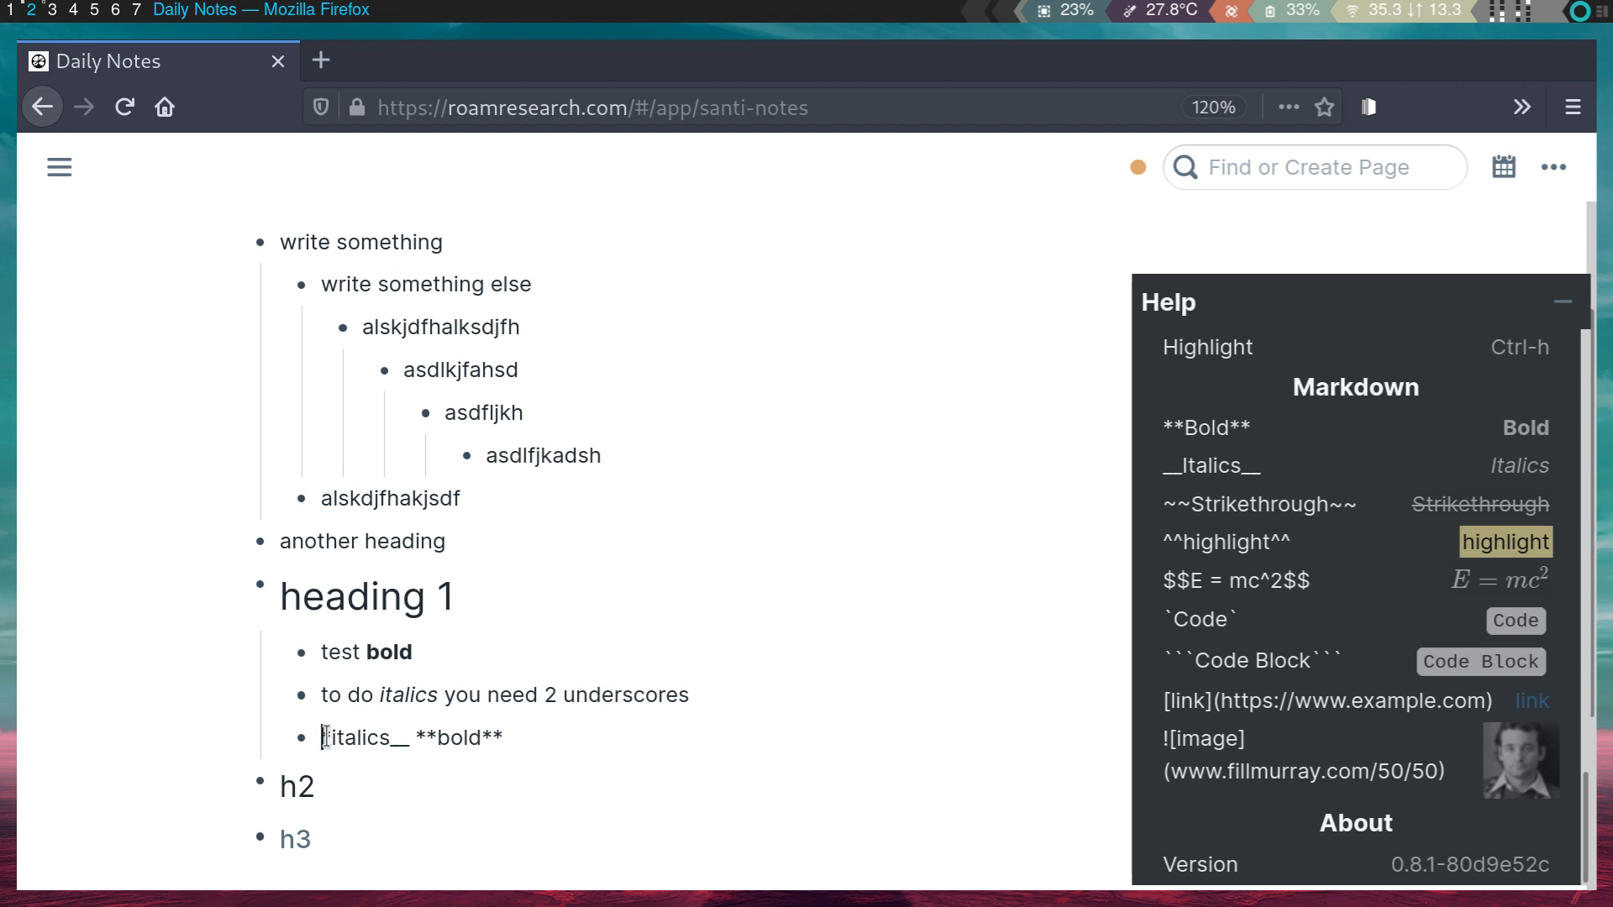
key("BackSpace")
type("__")
left_click(421, 809)
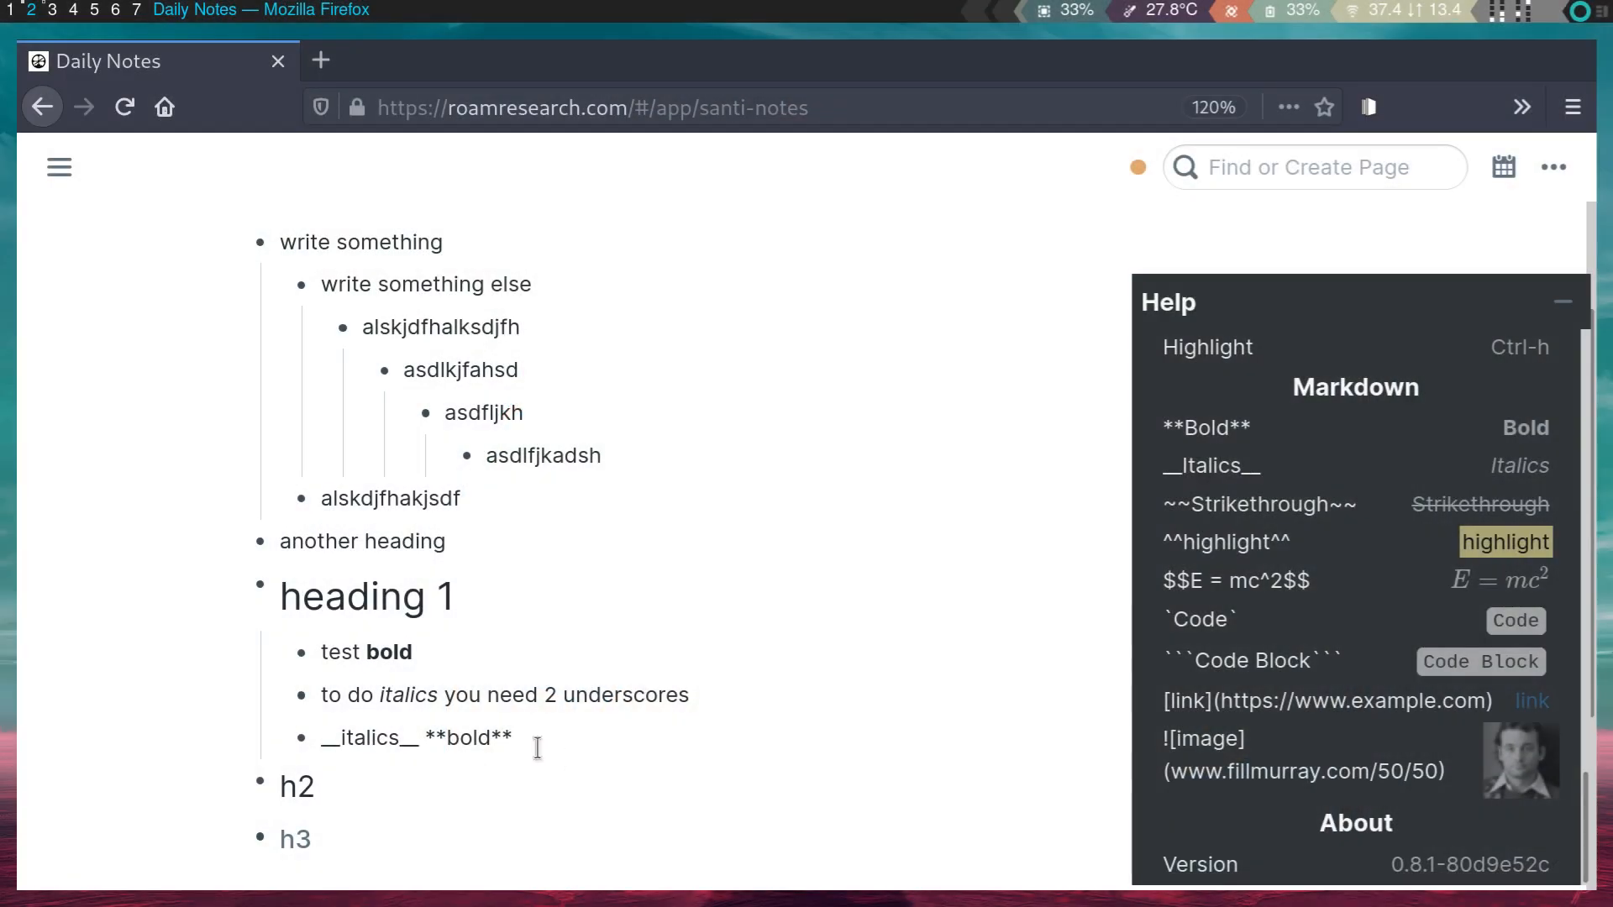
- Add an 'Images' bullet below it
key("Return")
scroll(537, 748, "down", 2)
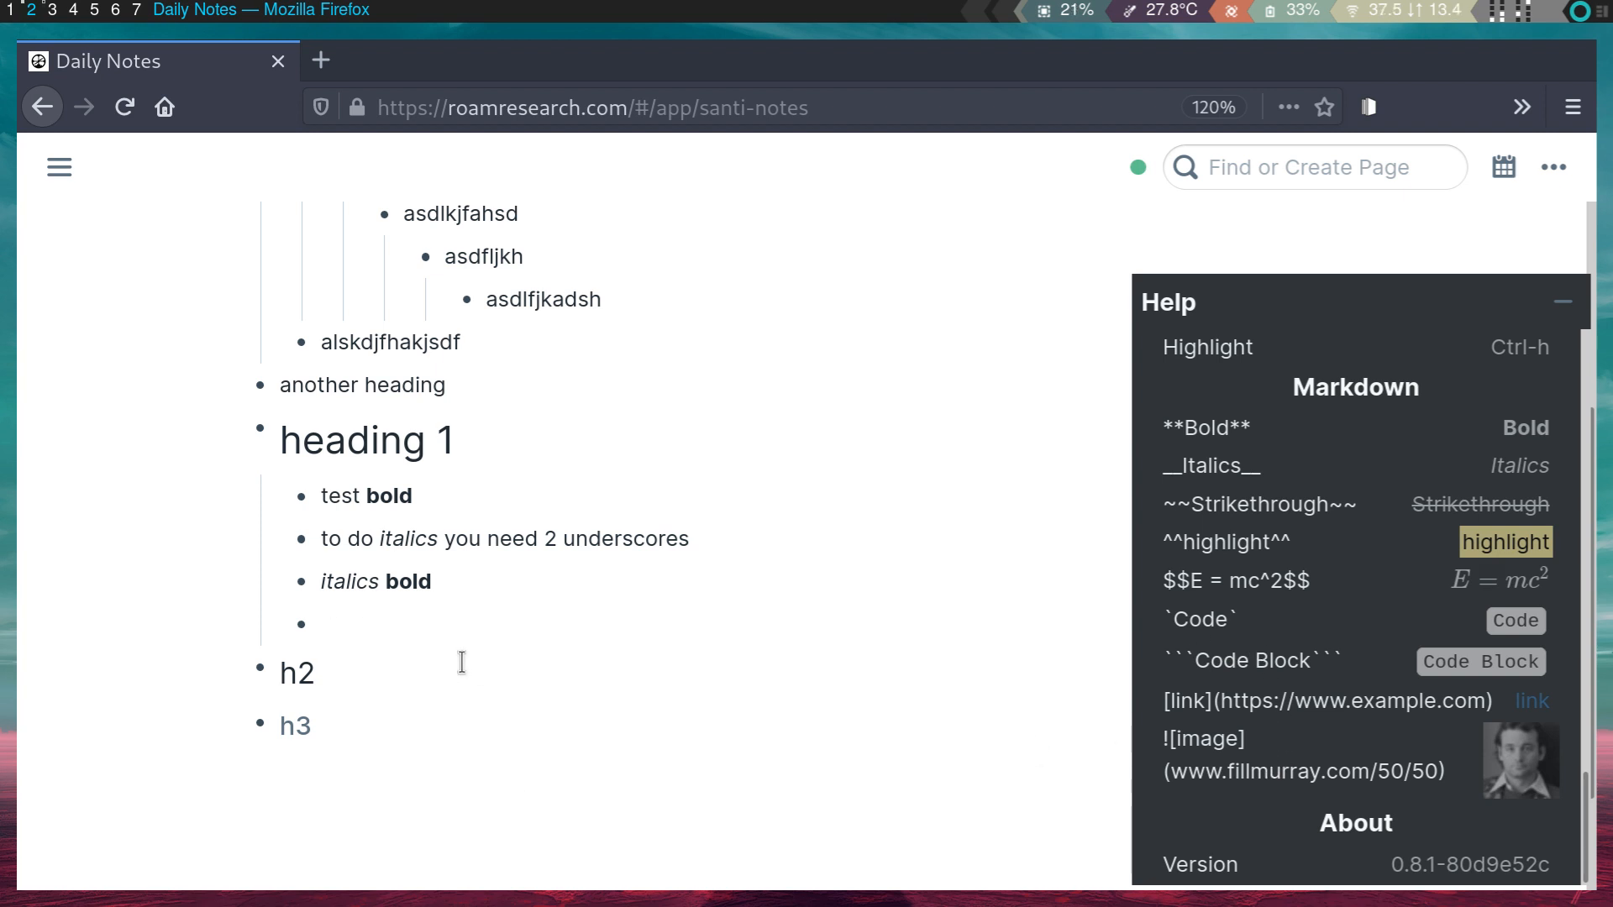
type("ages")
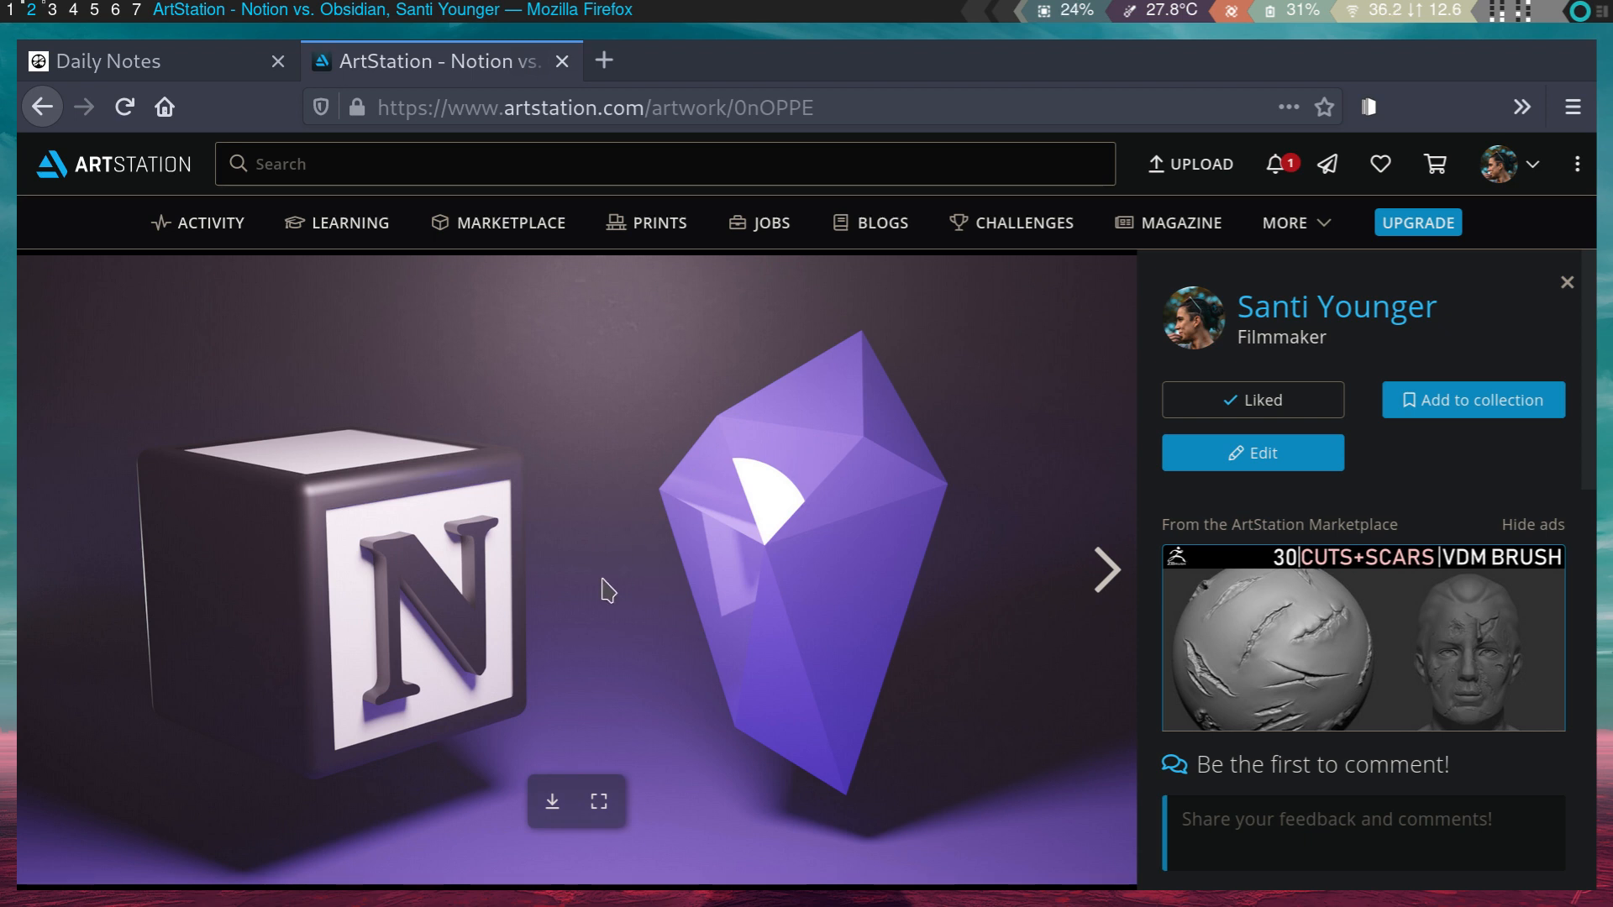
- Paste the ArtStation artwork as a ![](Image URL) link under 'Images' and start a 'local images' bullet
right_click(713, 530)
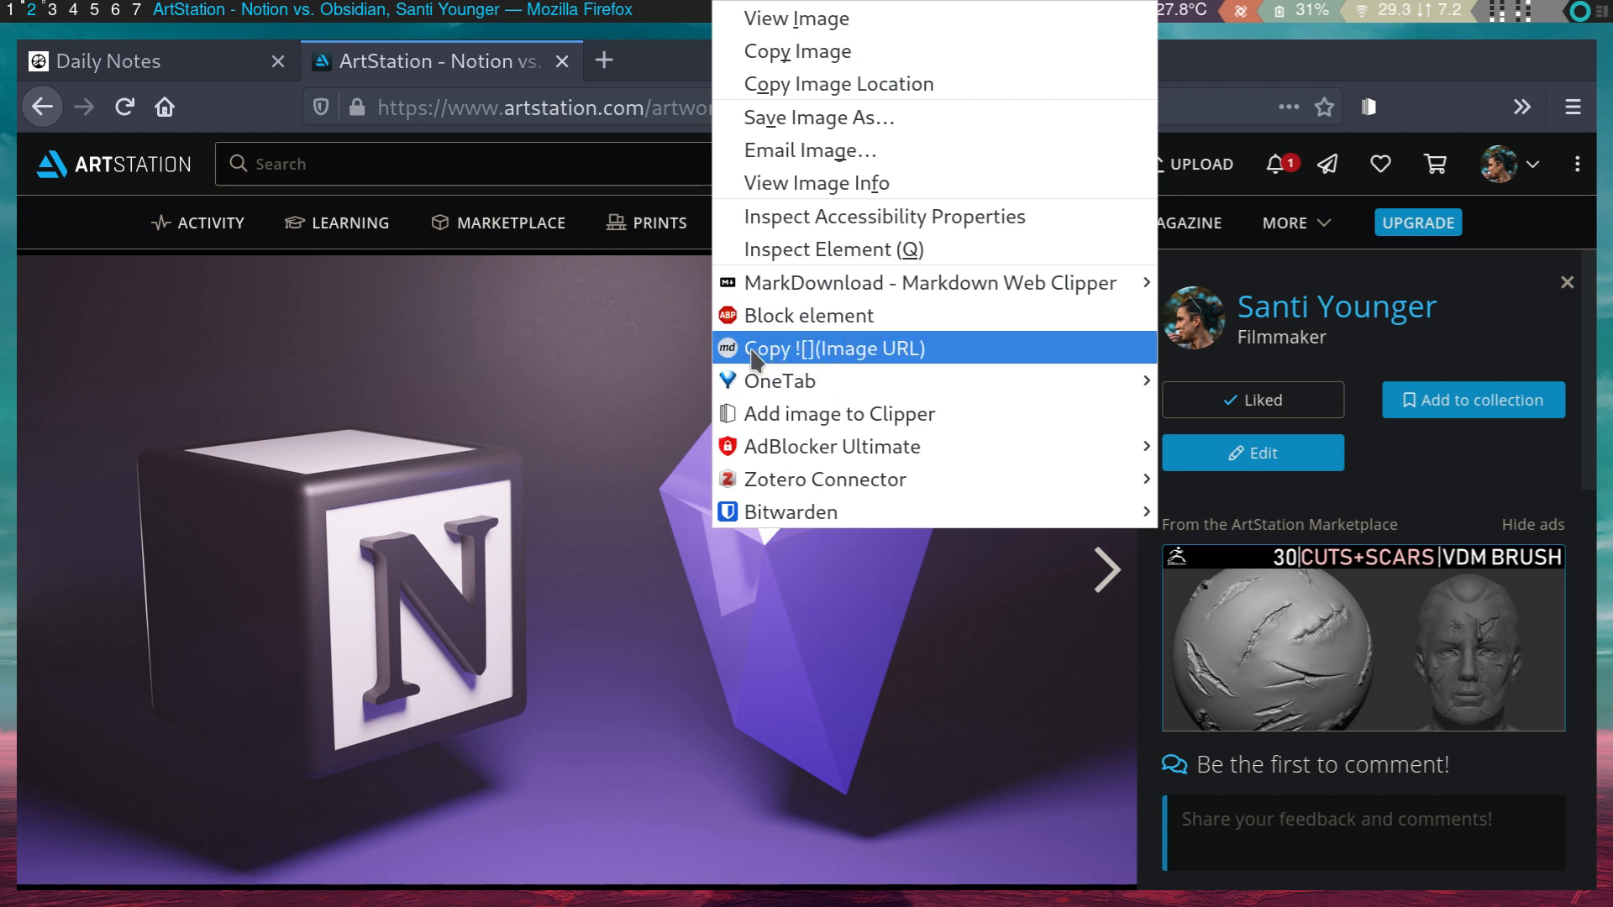
left_click(796, 353)
left_click(166, 64)
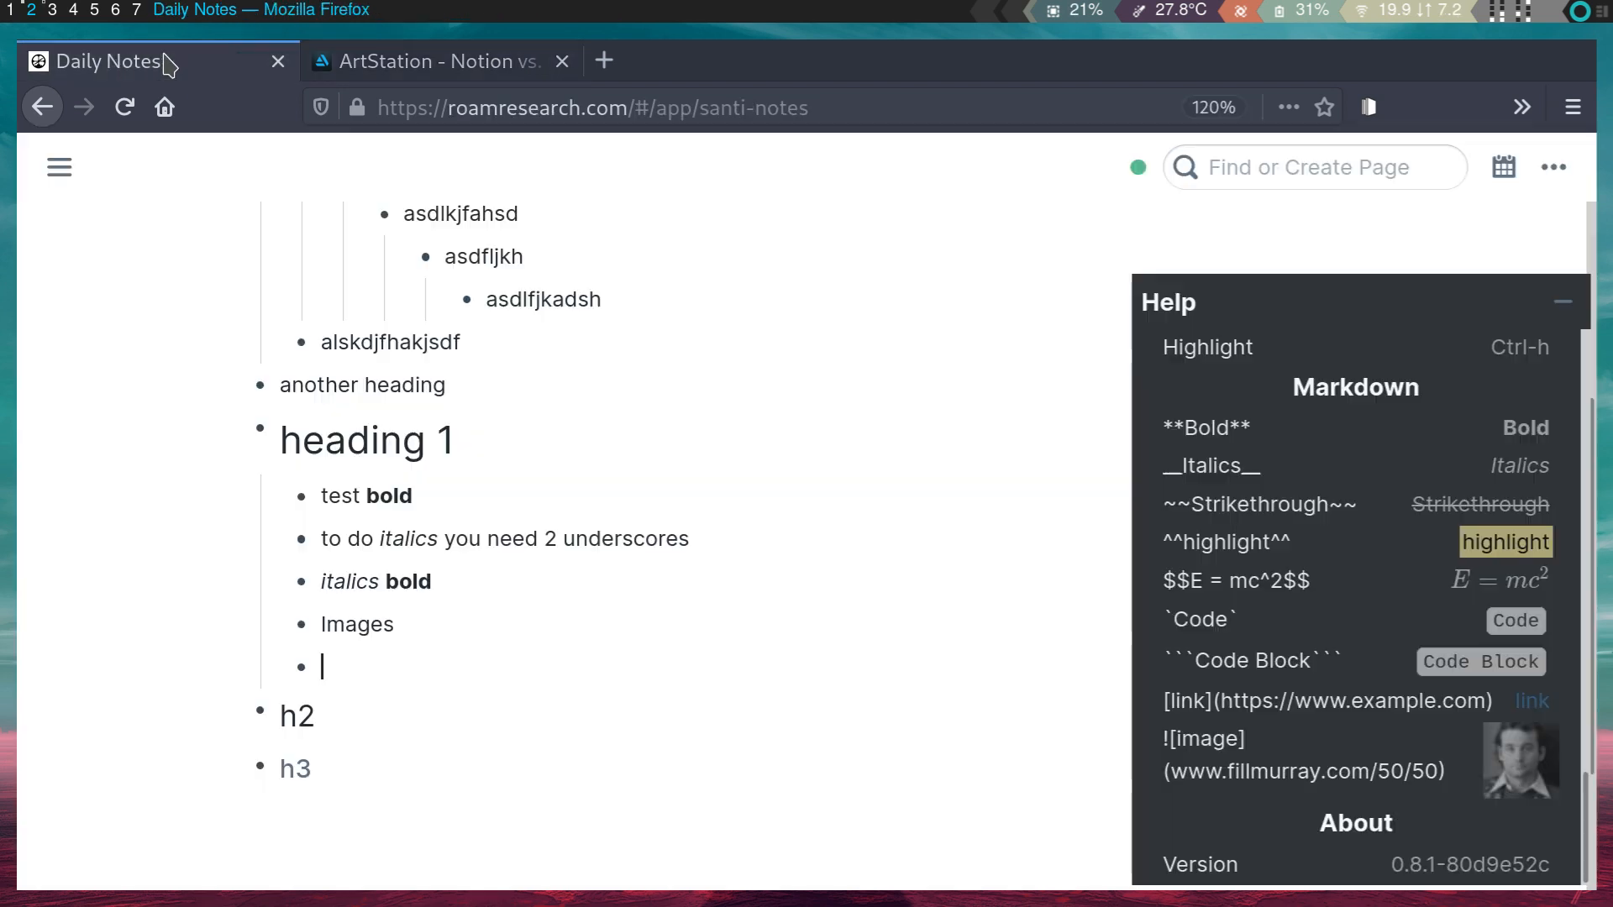
key("ctrl+v")
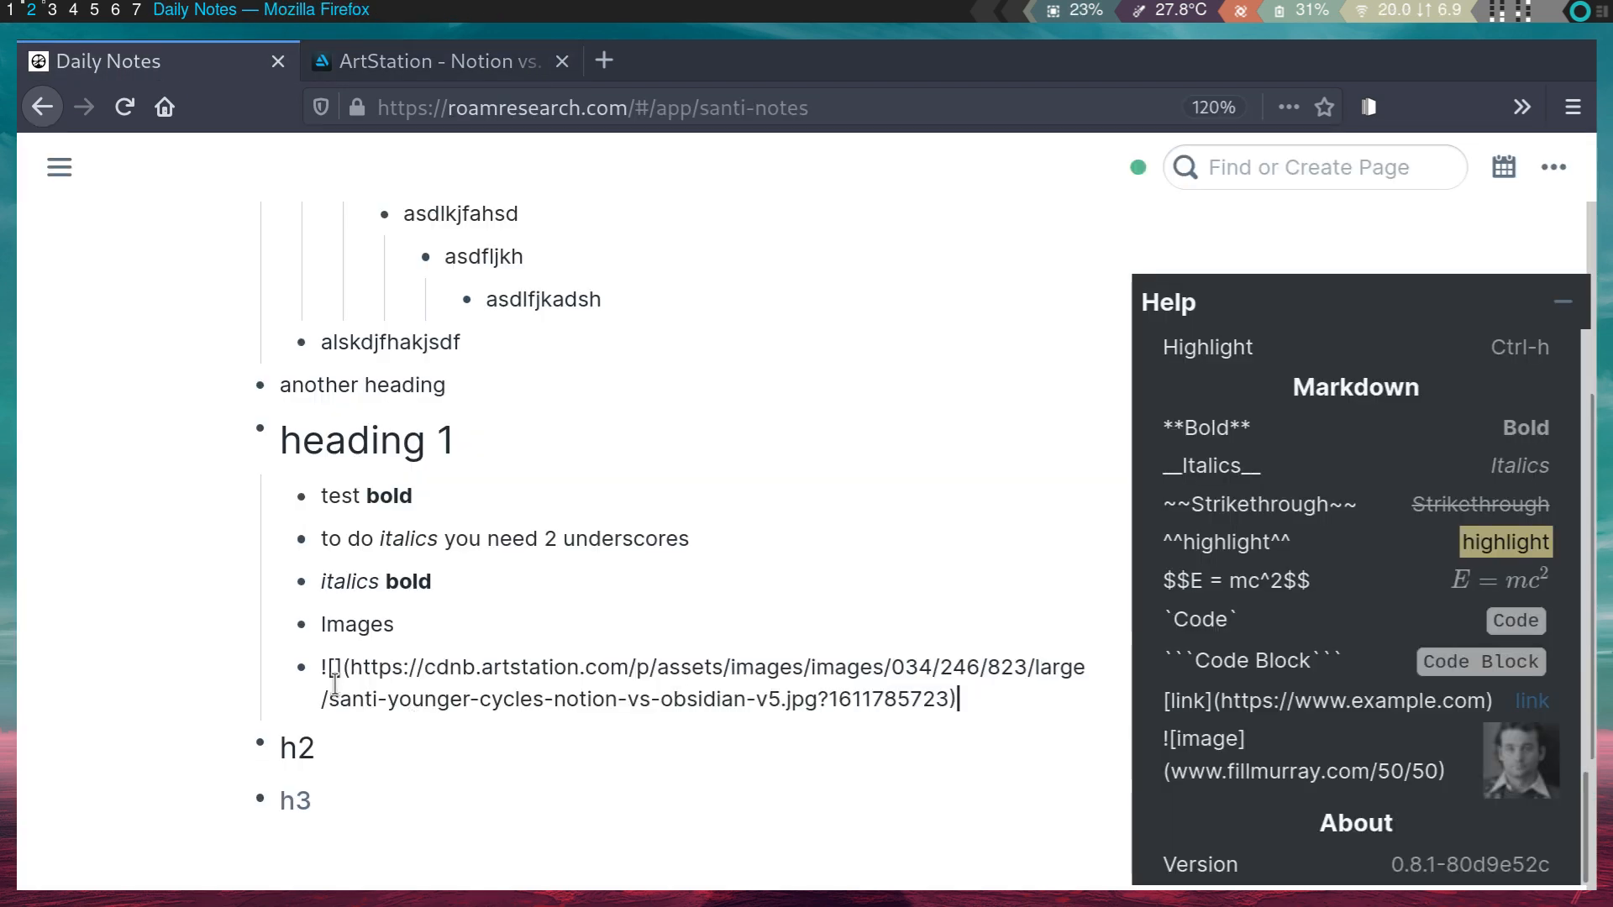
key("Return")
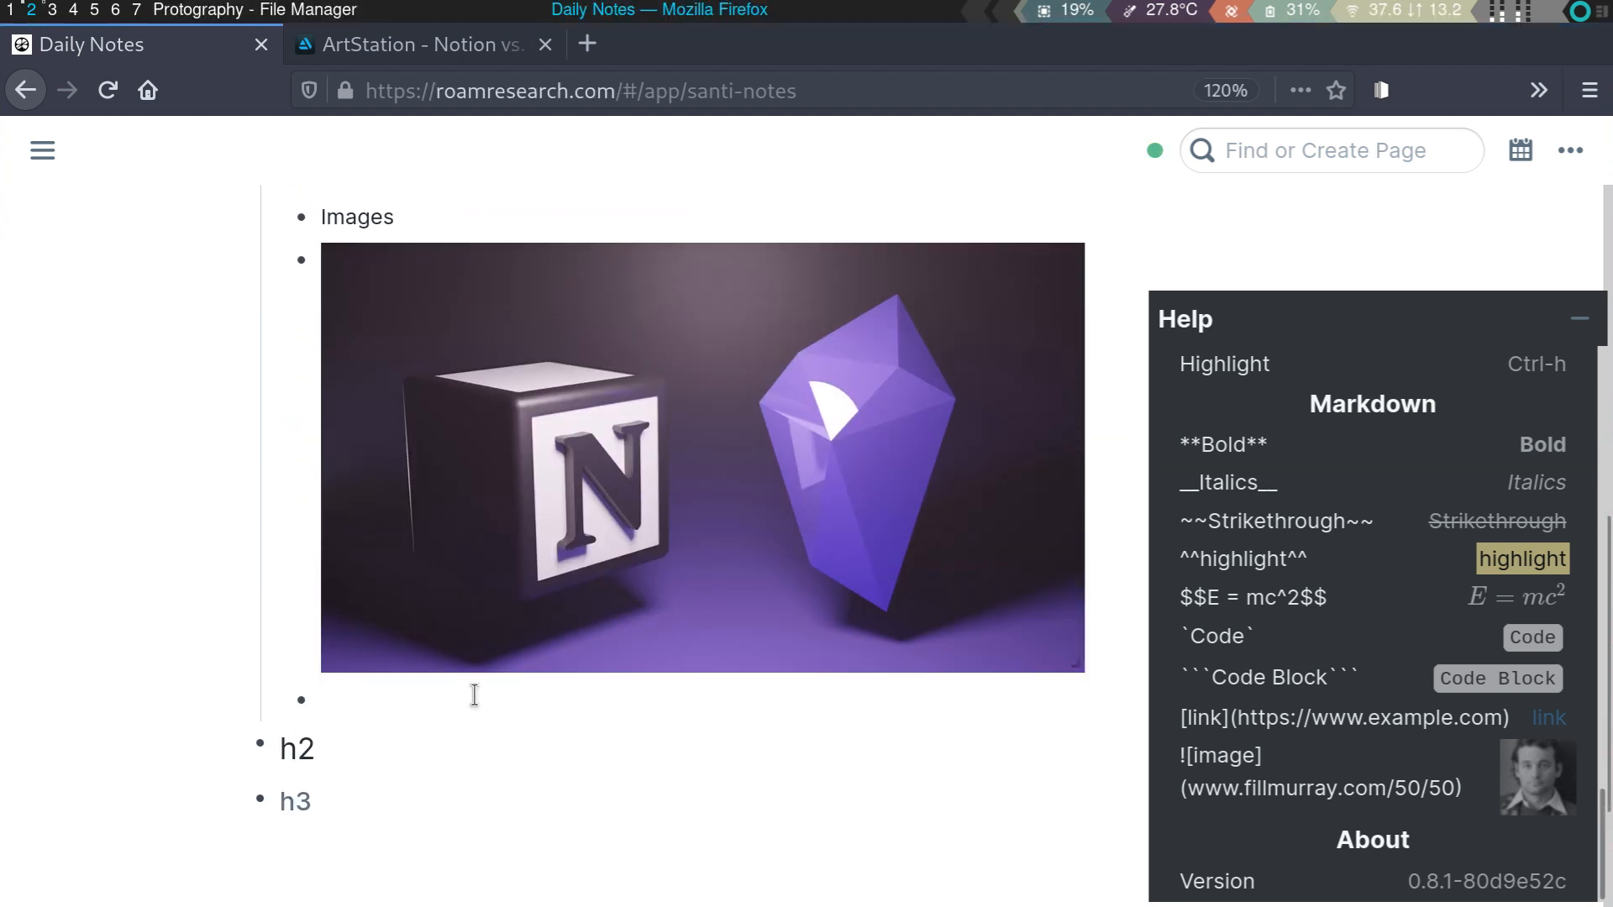
type("local images wor")
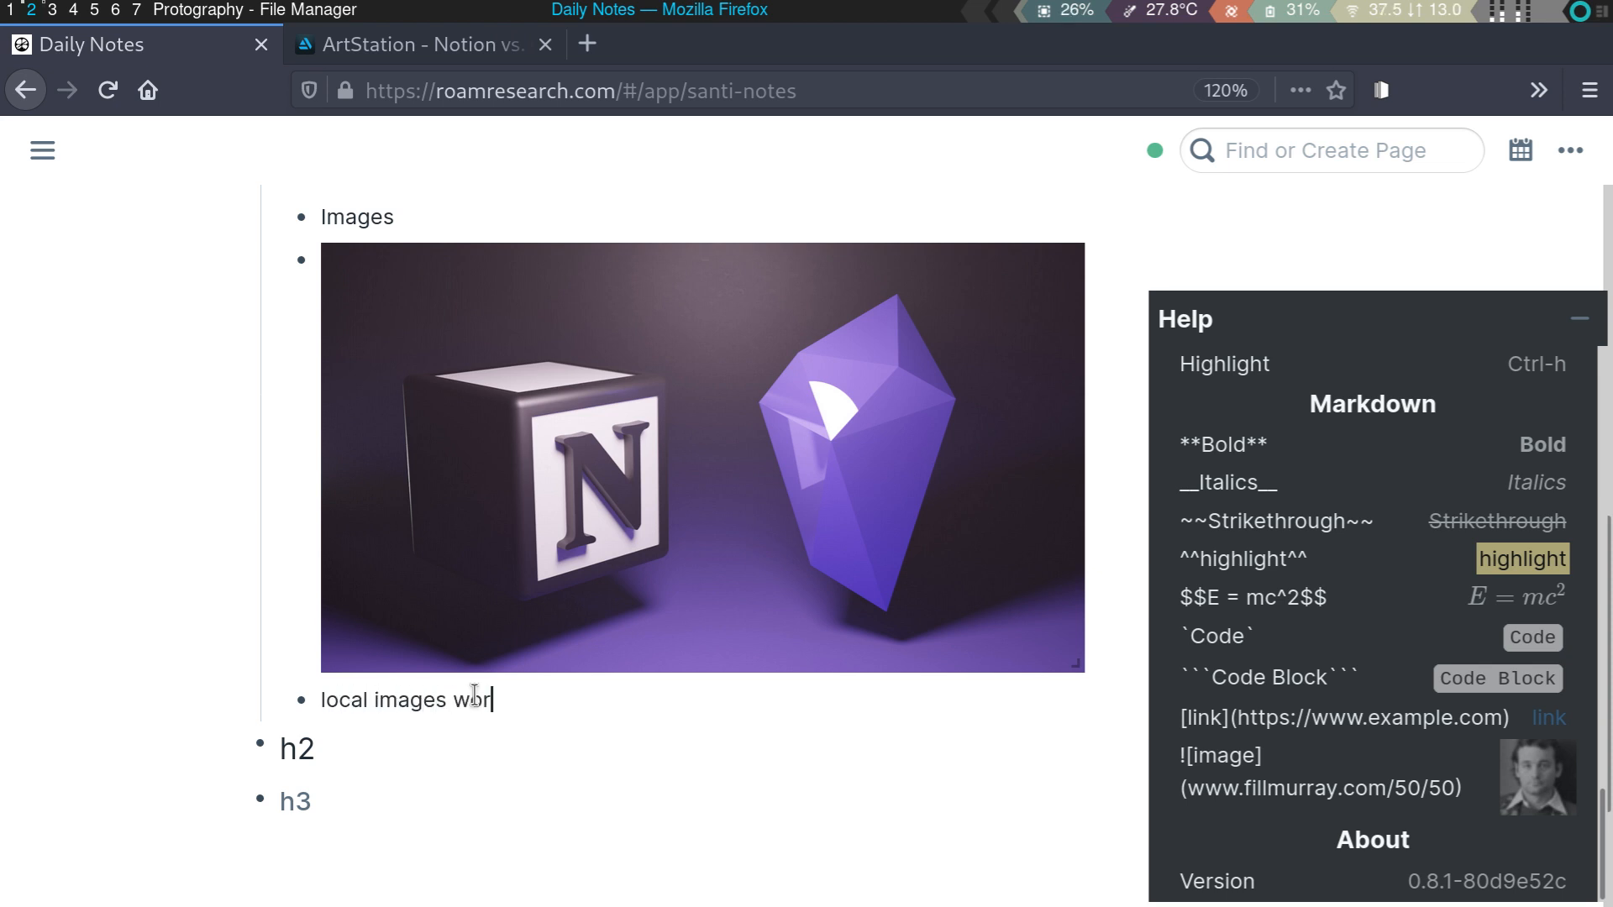
- Upload DSC_0214-Edit.jpg from the file manager into a new bullet beneath 'local images'
key("BackSpace")
key("BackSpace")
key("BackSpace")
key("BackSpace")
key("BackSpace")
key("Return")
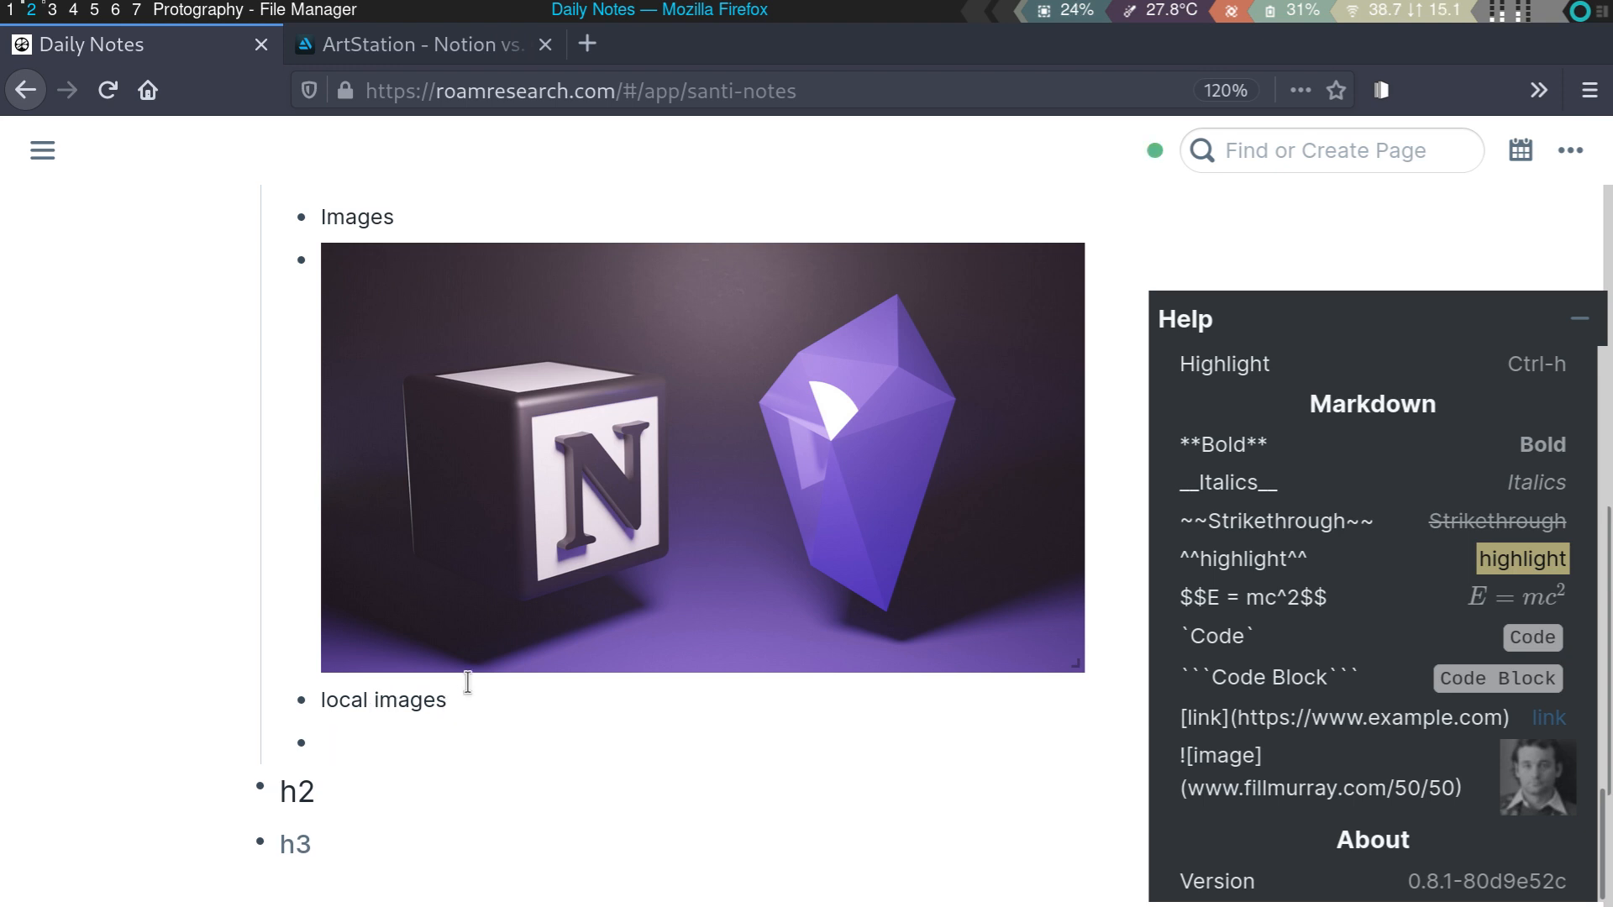
key("super+m")
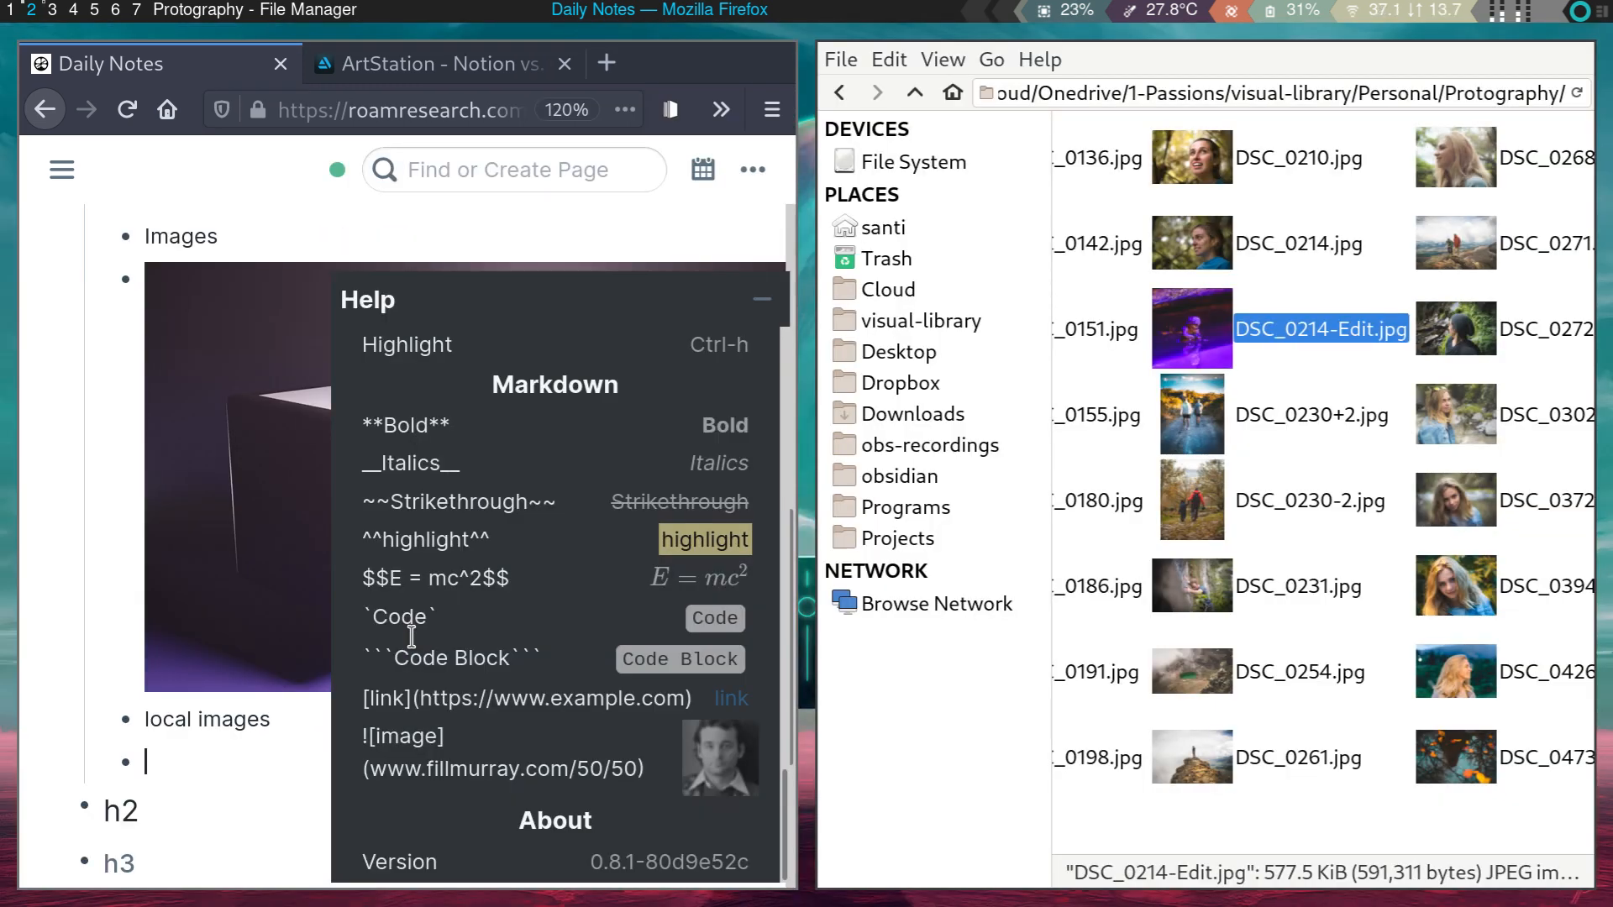
left_click(761, 300)
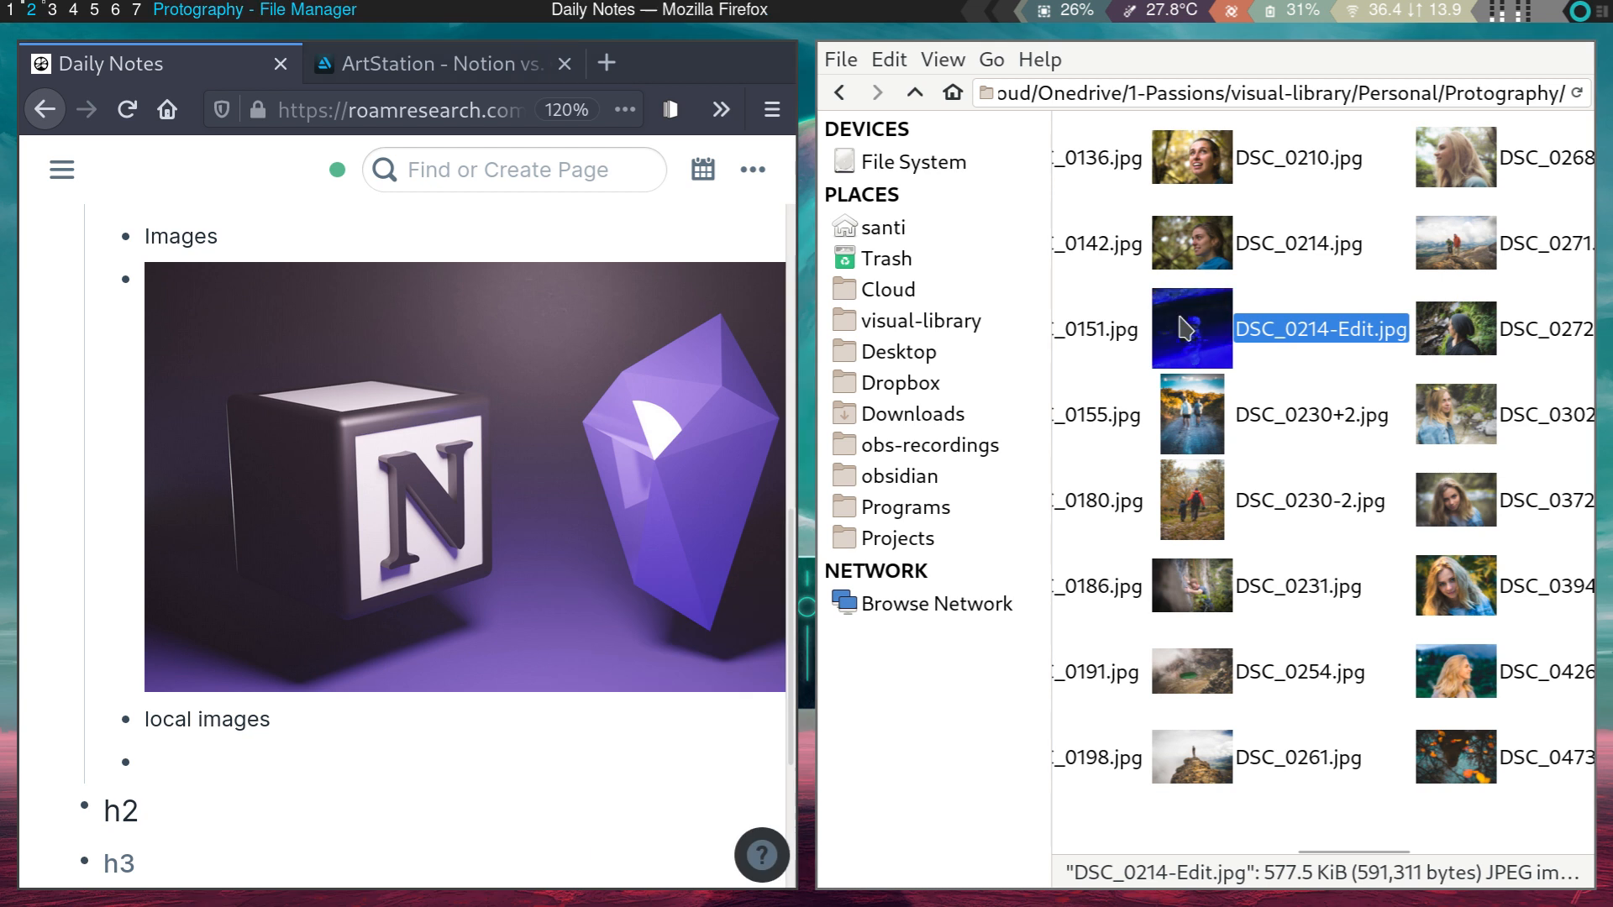
left_click_drag(1191, 336, 205, 765)
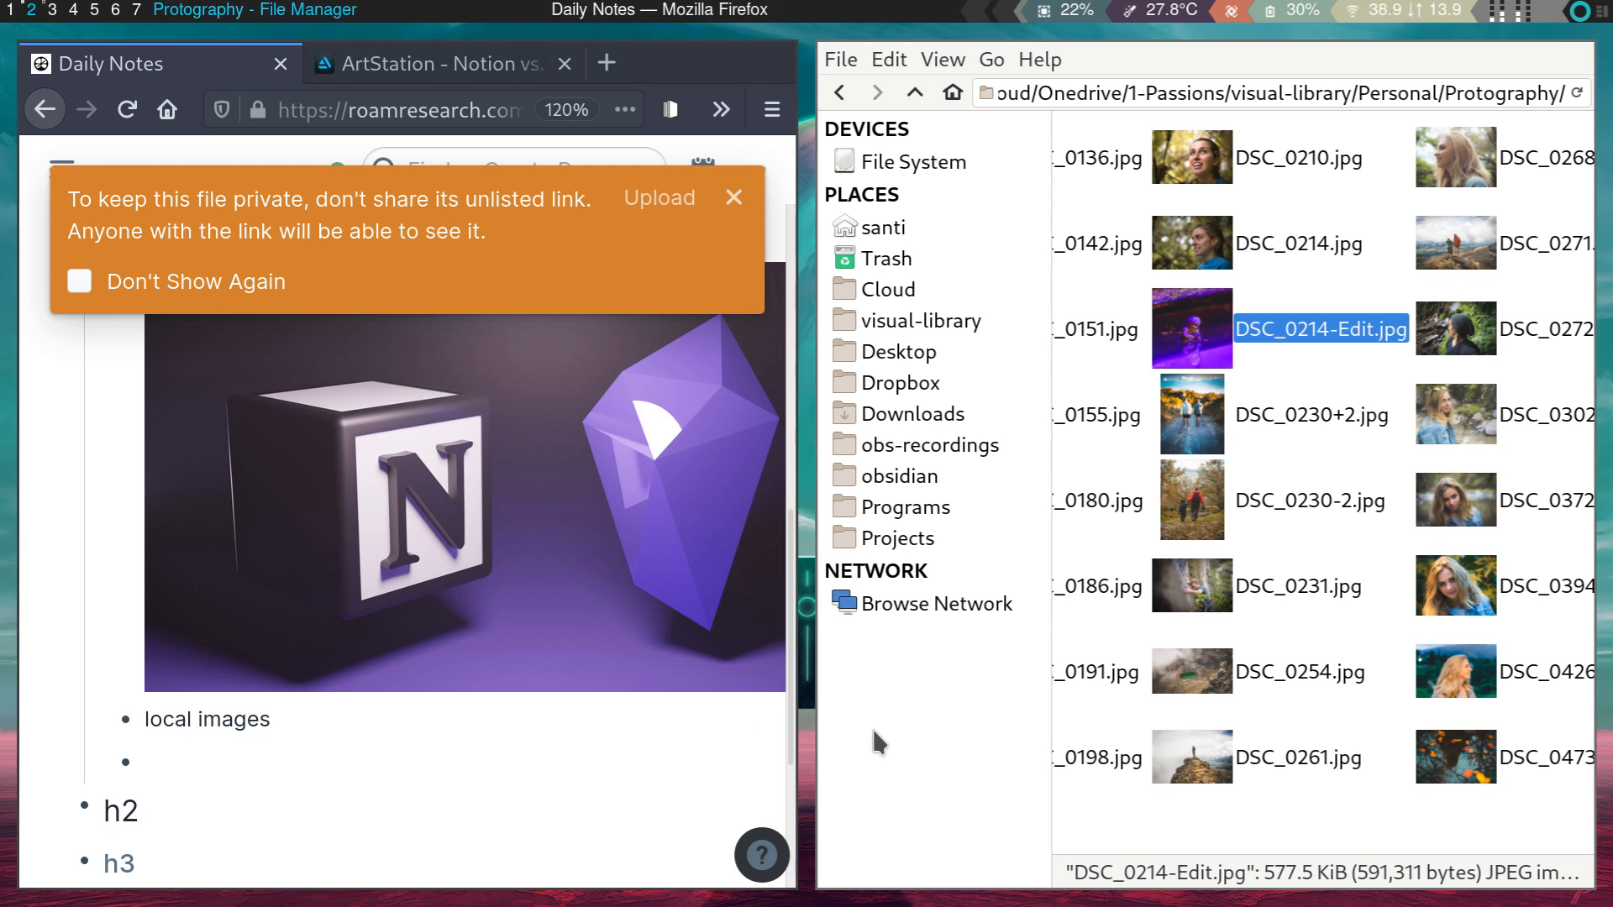
key("super+q")
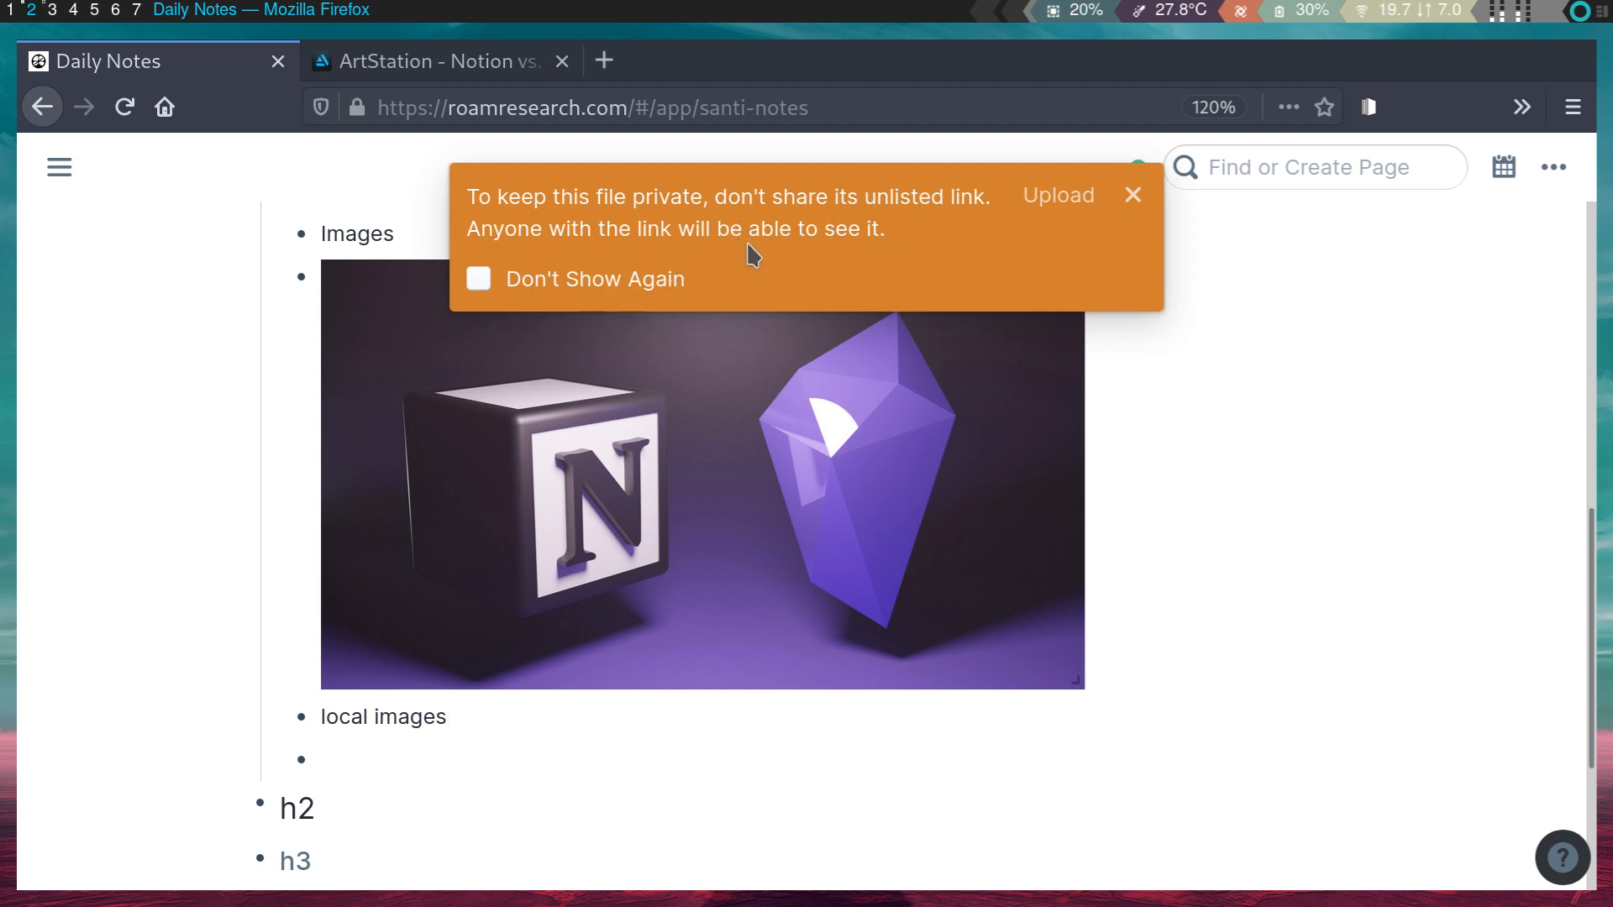
left_click(1056, 197)
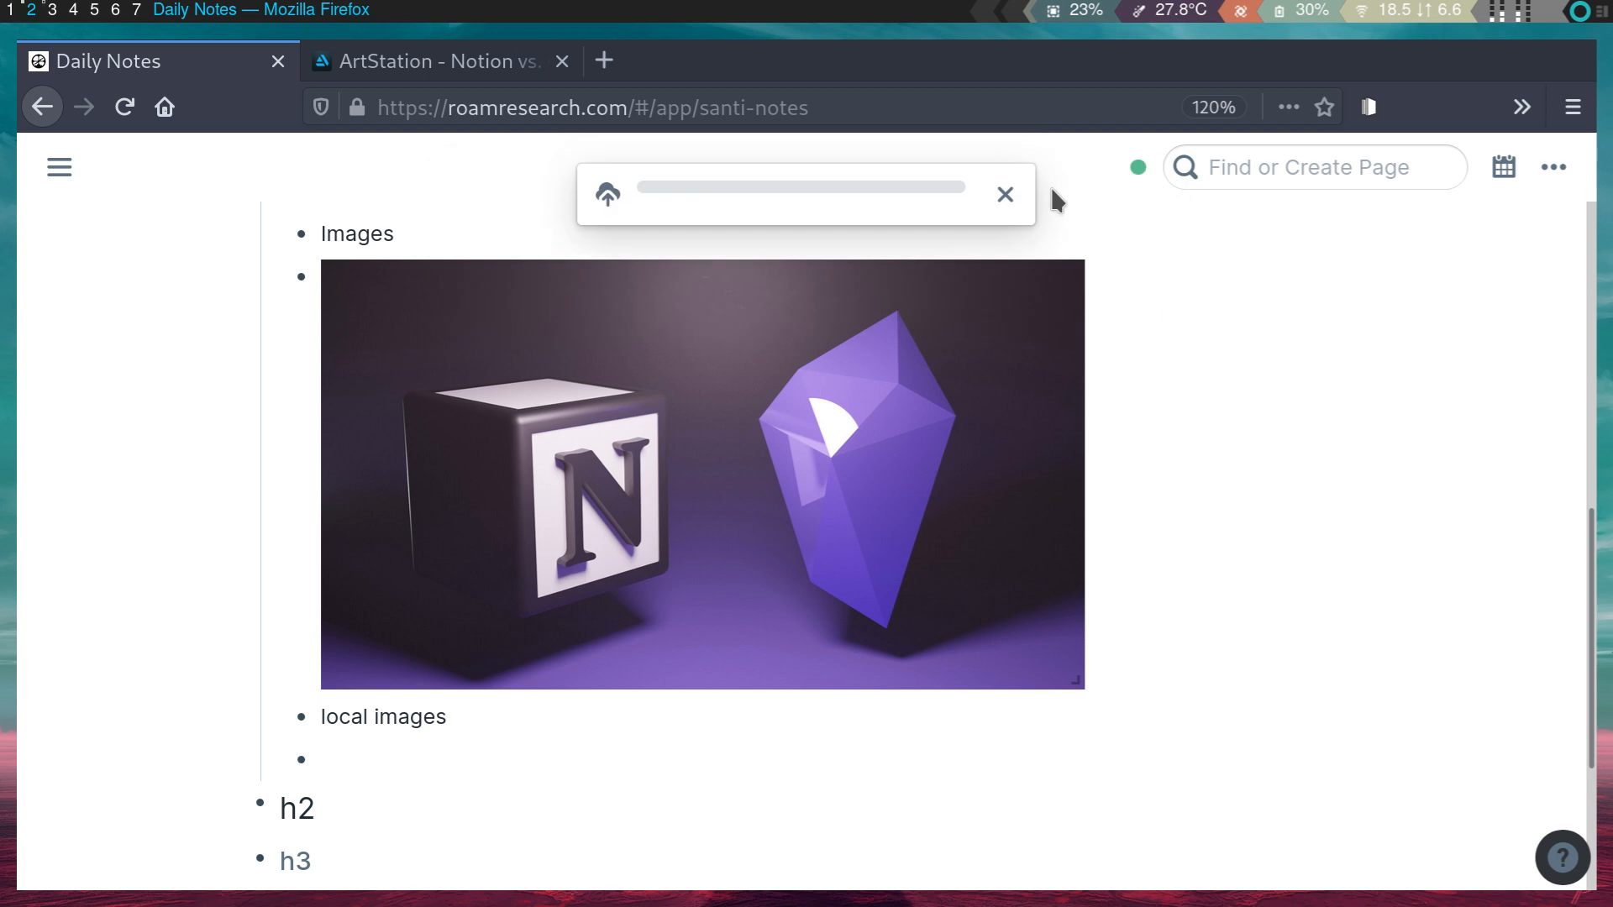
scroll(616, 611, "down", 3)
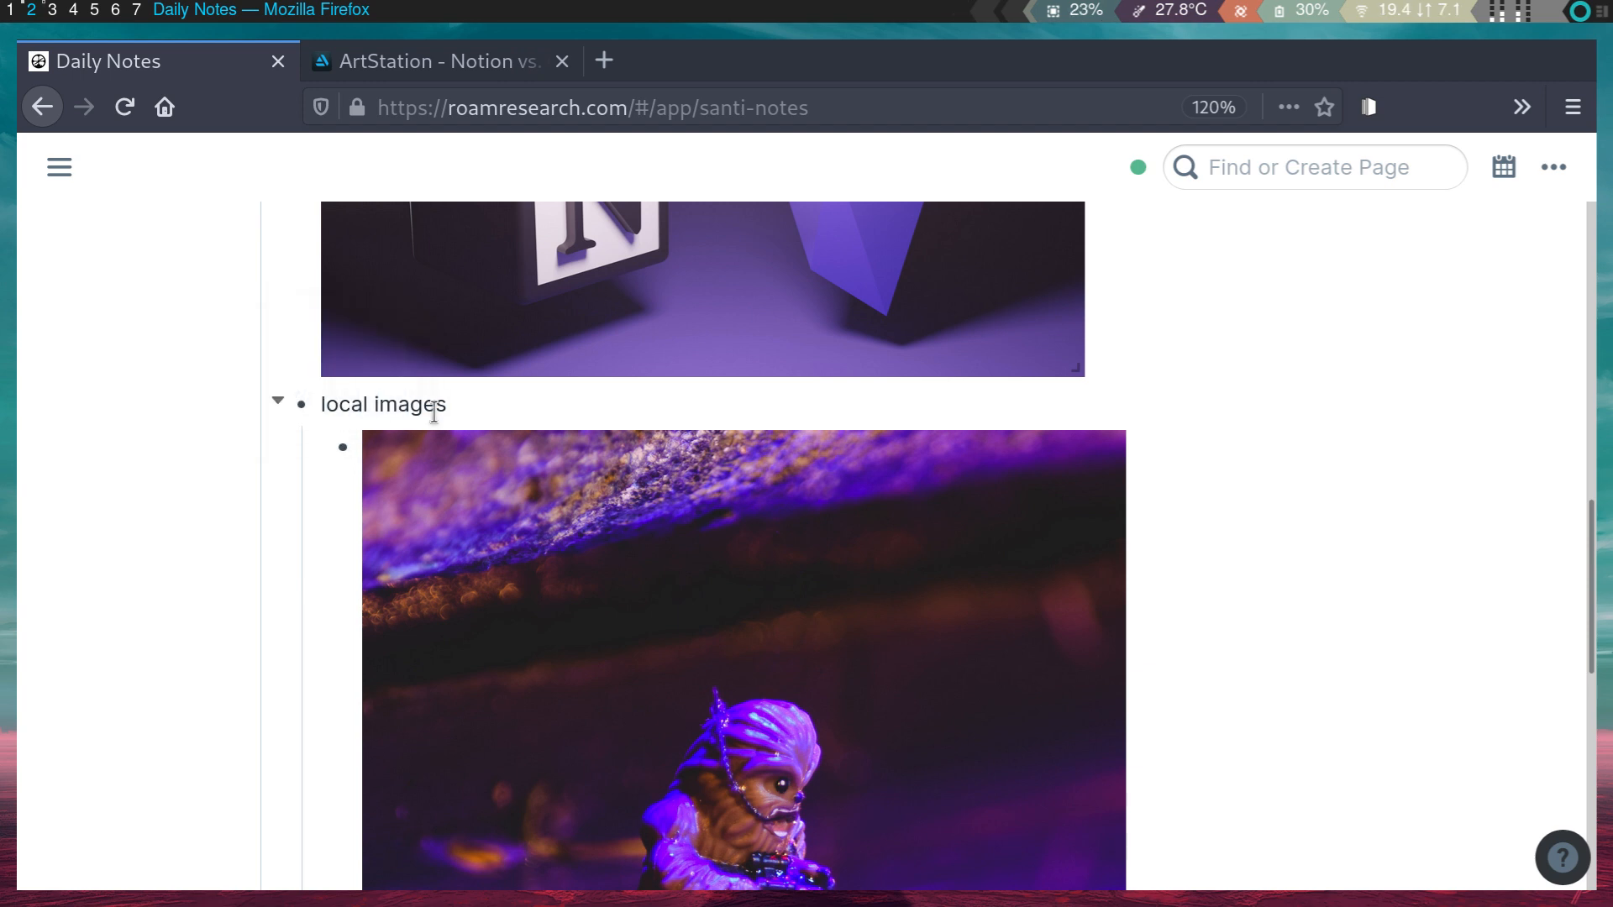
- Outdent the uploaded image block to the 'local images' level and check its markdown source
key("Down")
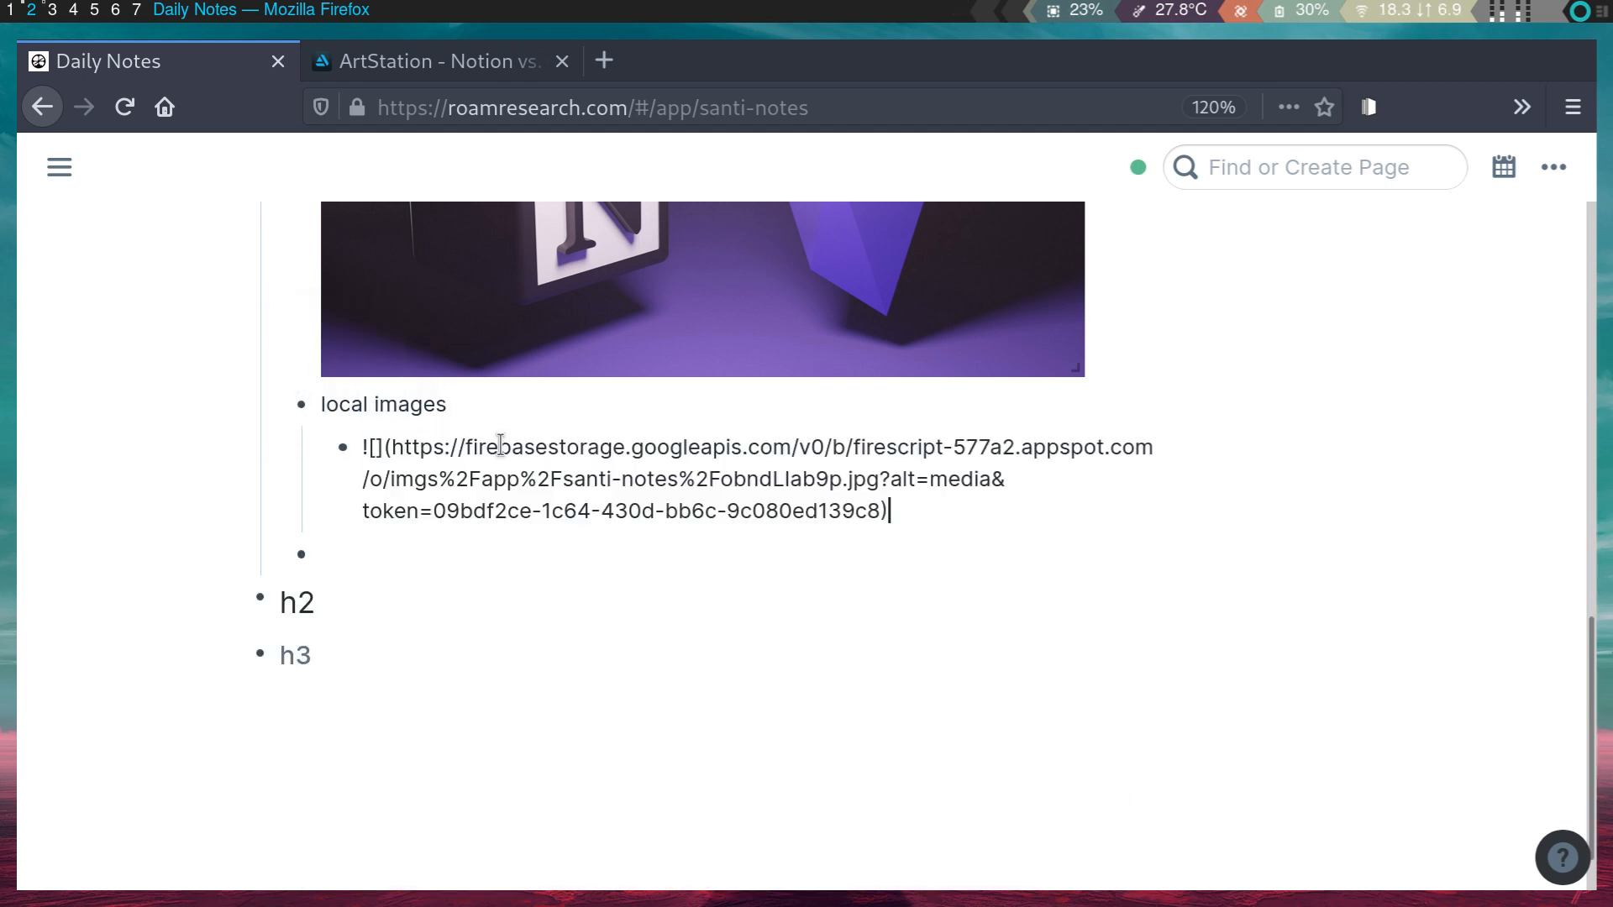
key("shift+Tab")
left_click(425, 480)
key("Escape")
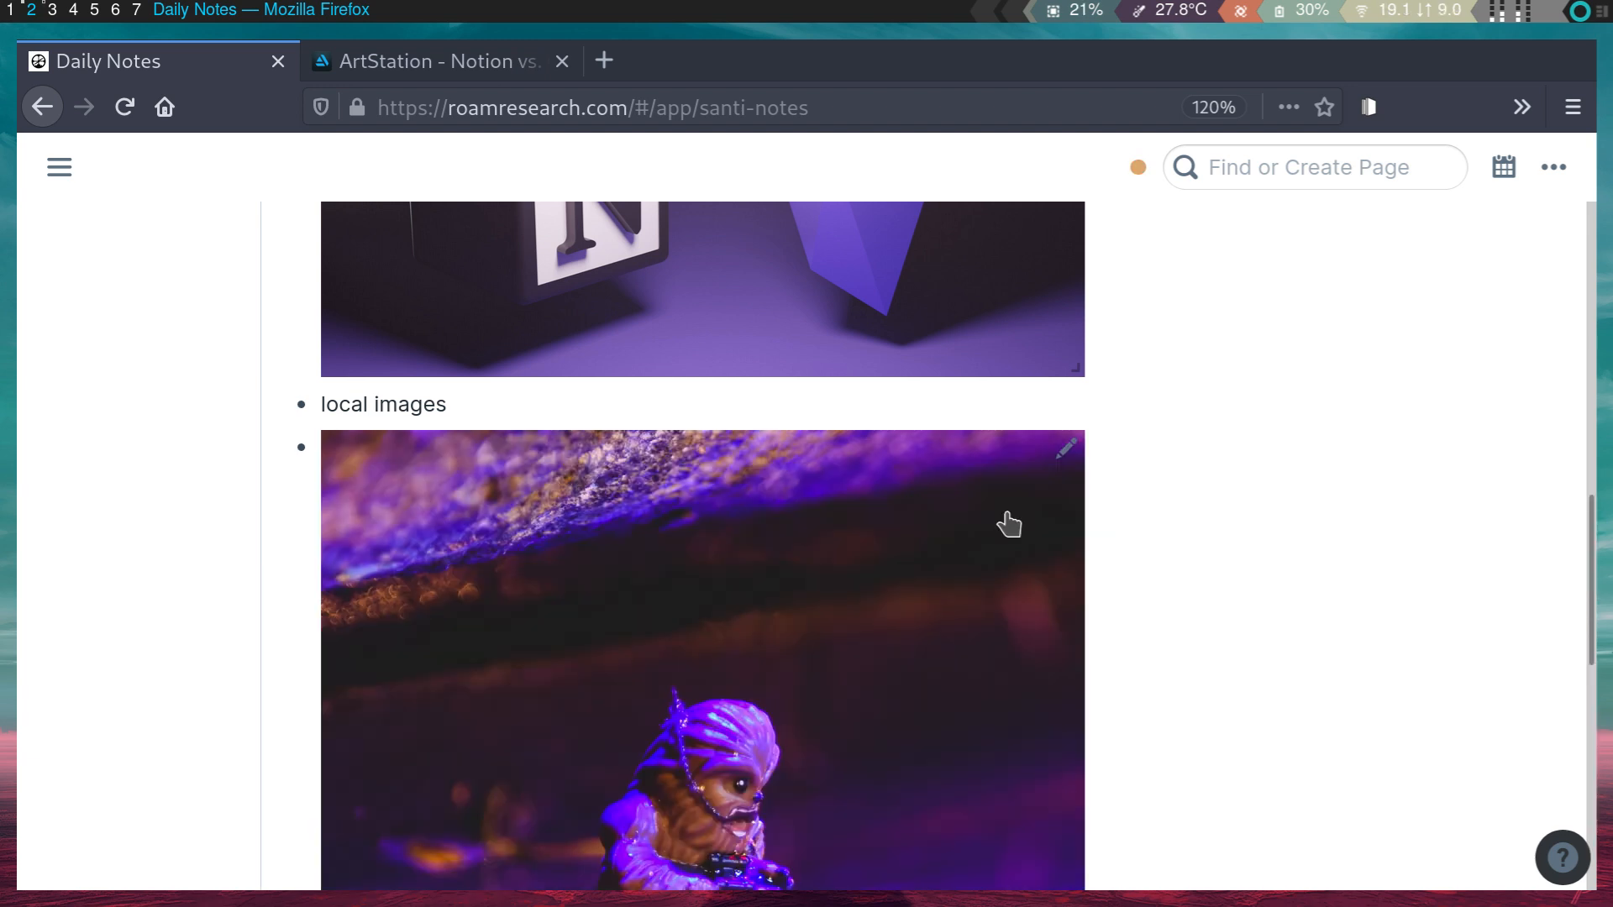
scroll(587, 663, "down", 3)
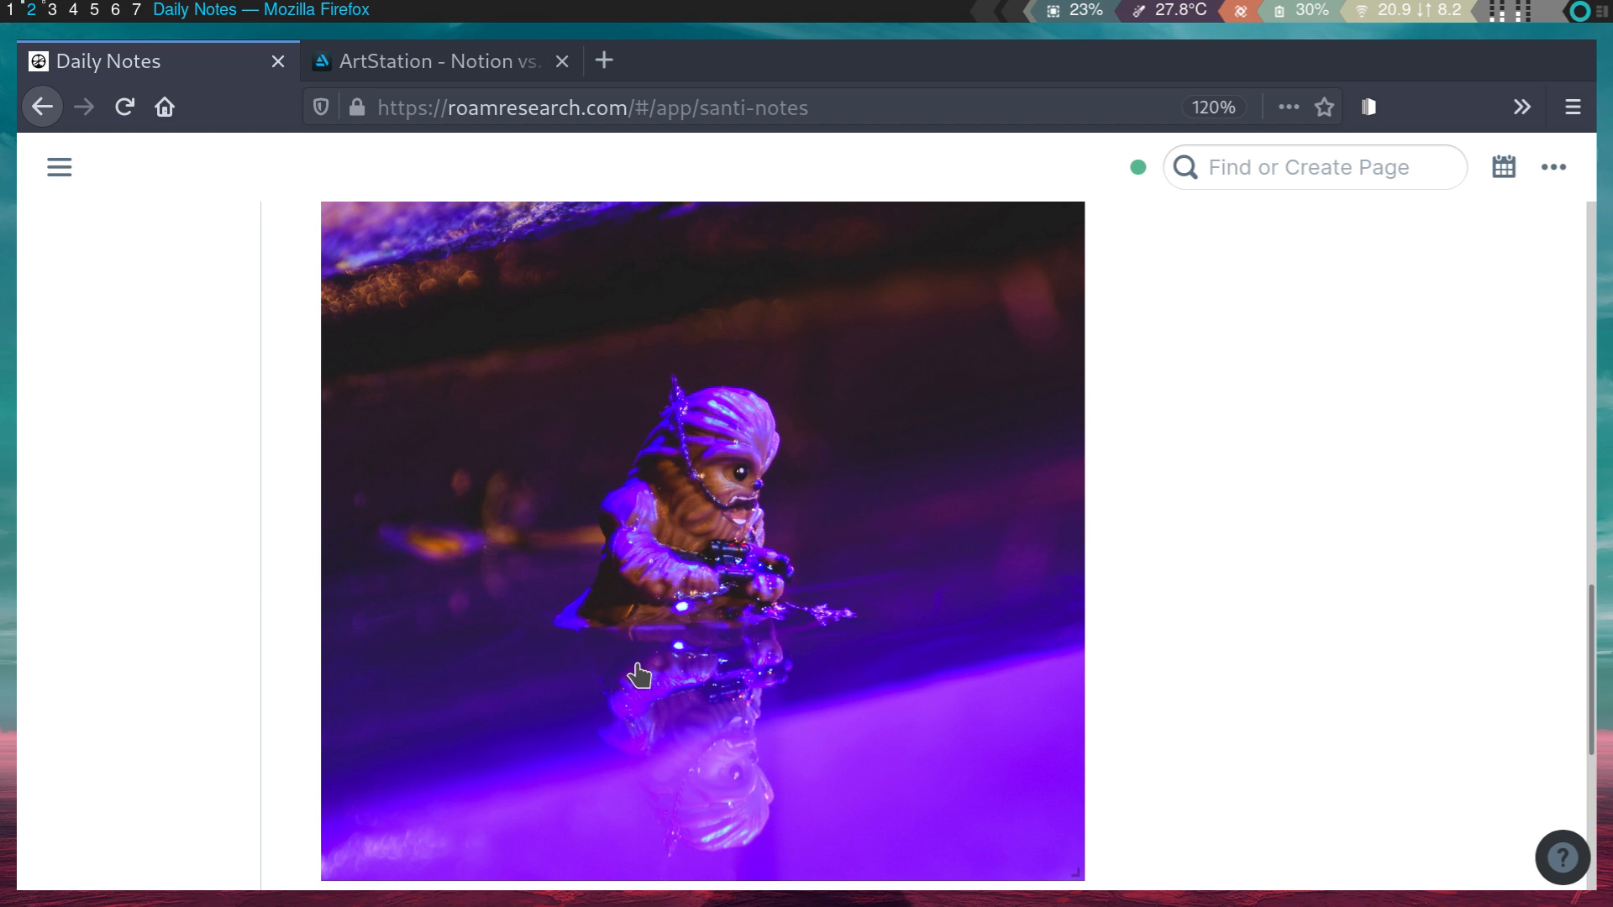
scroll(638, 668, "down", 3)
scroll(785, 591, "up", 4)
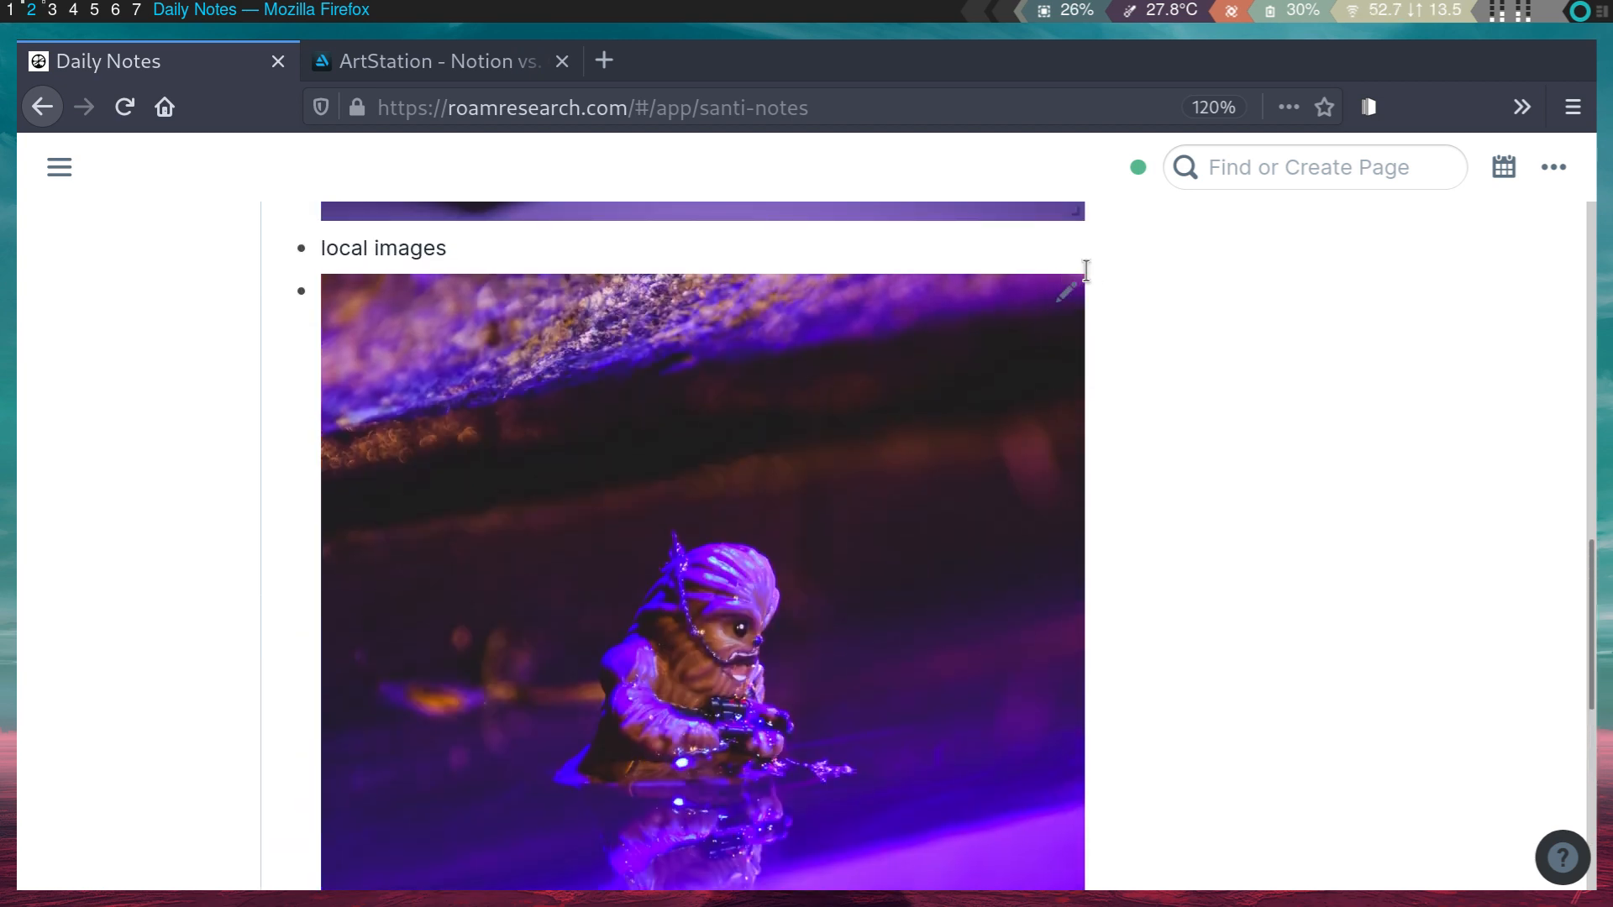
left_click(1070, 286)
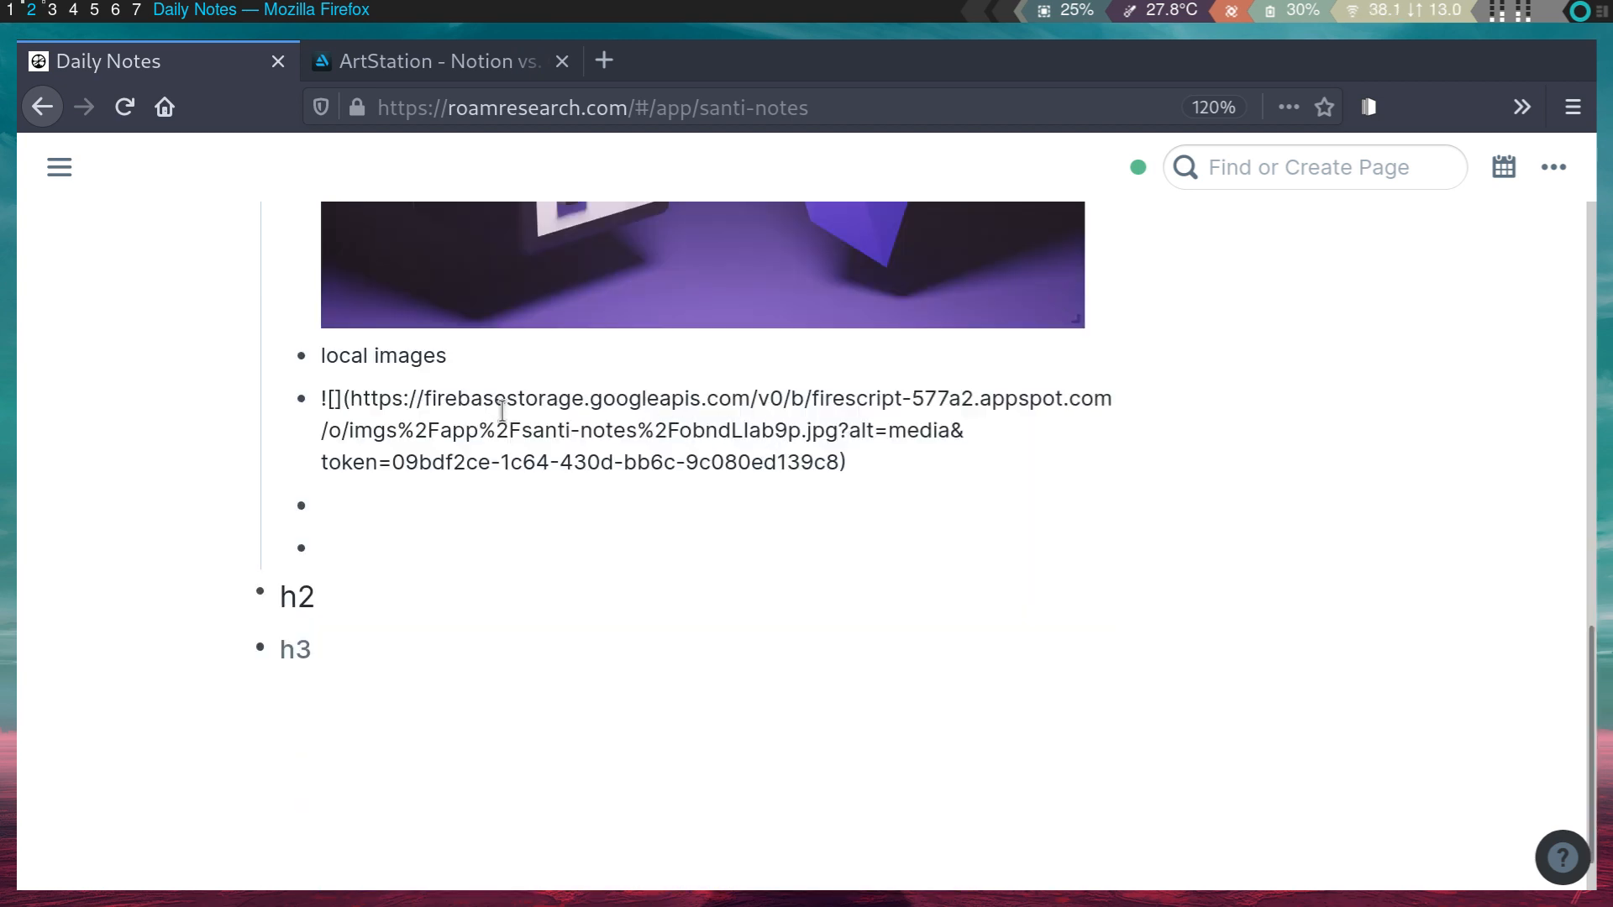
key("Escape")
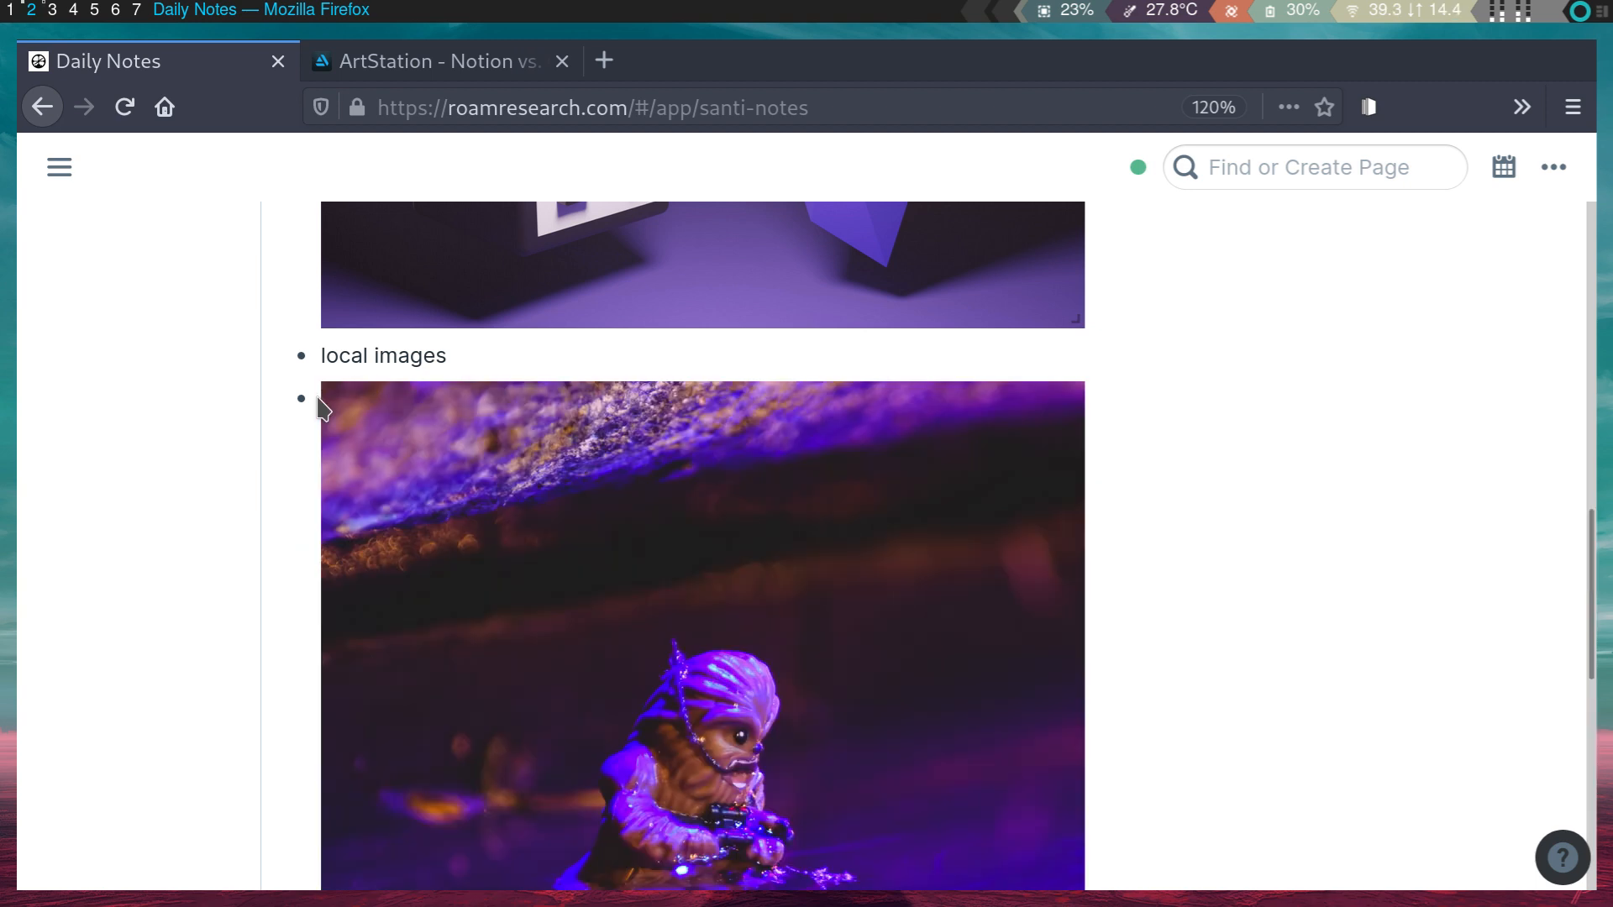
left_click(1066, 399)
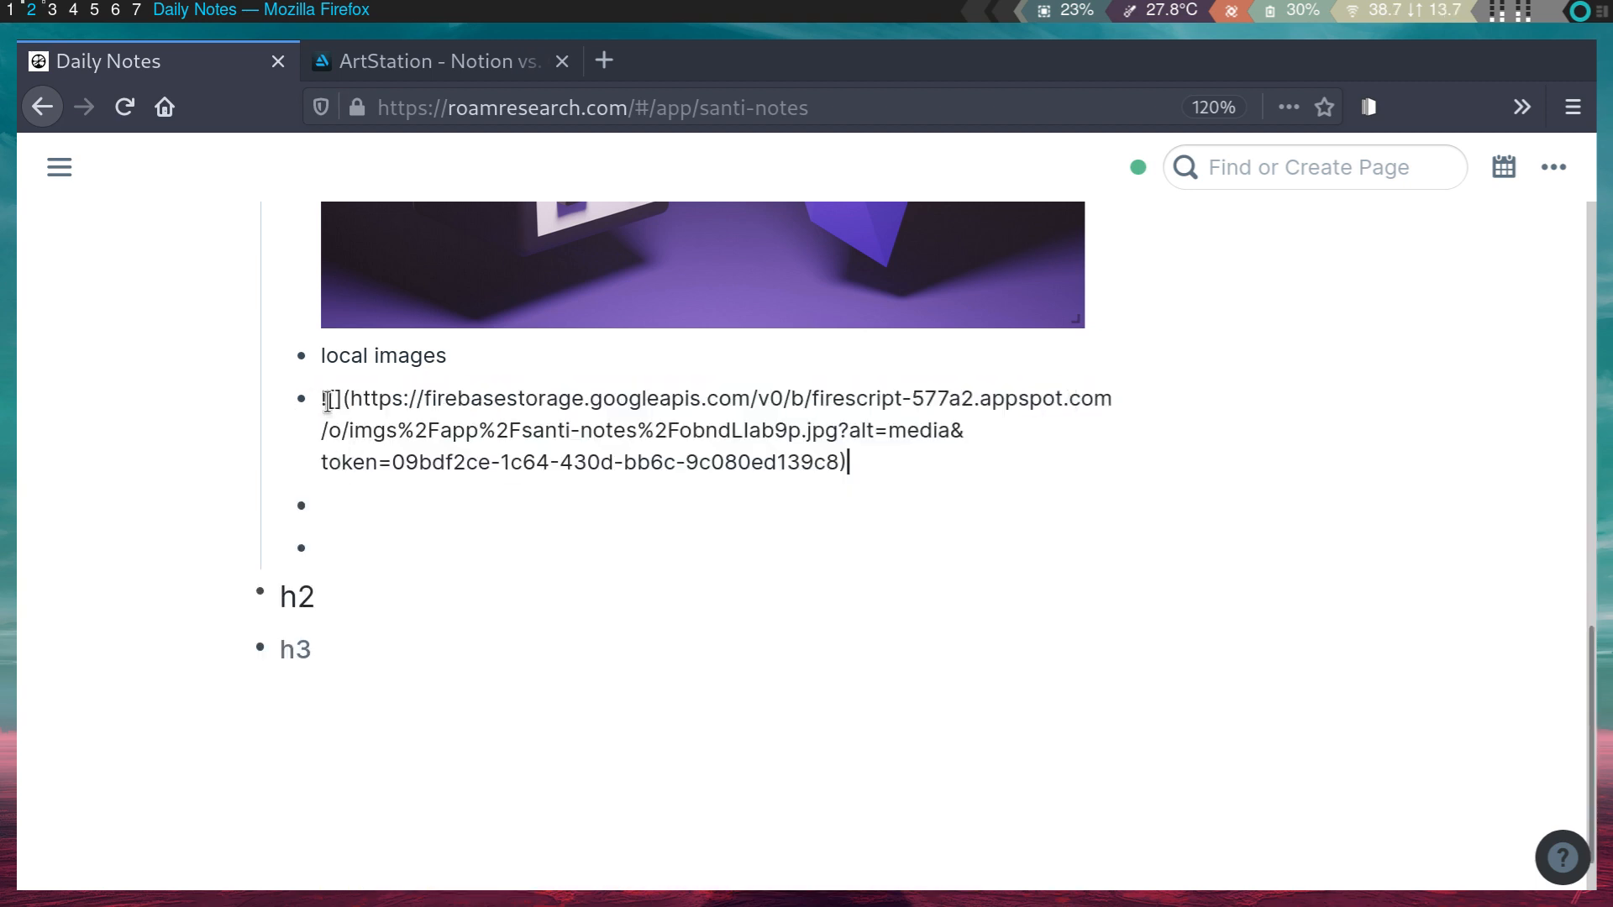
- Browse the Help panel's image markdown example, then minimise the panel
left_click(1560, 857)
scroll(1395, 710, "down", 10)
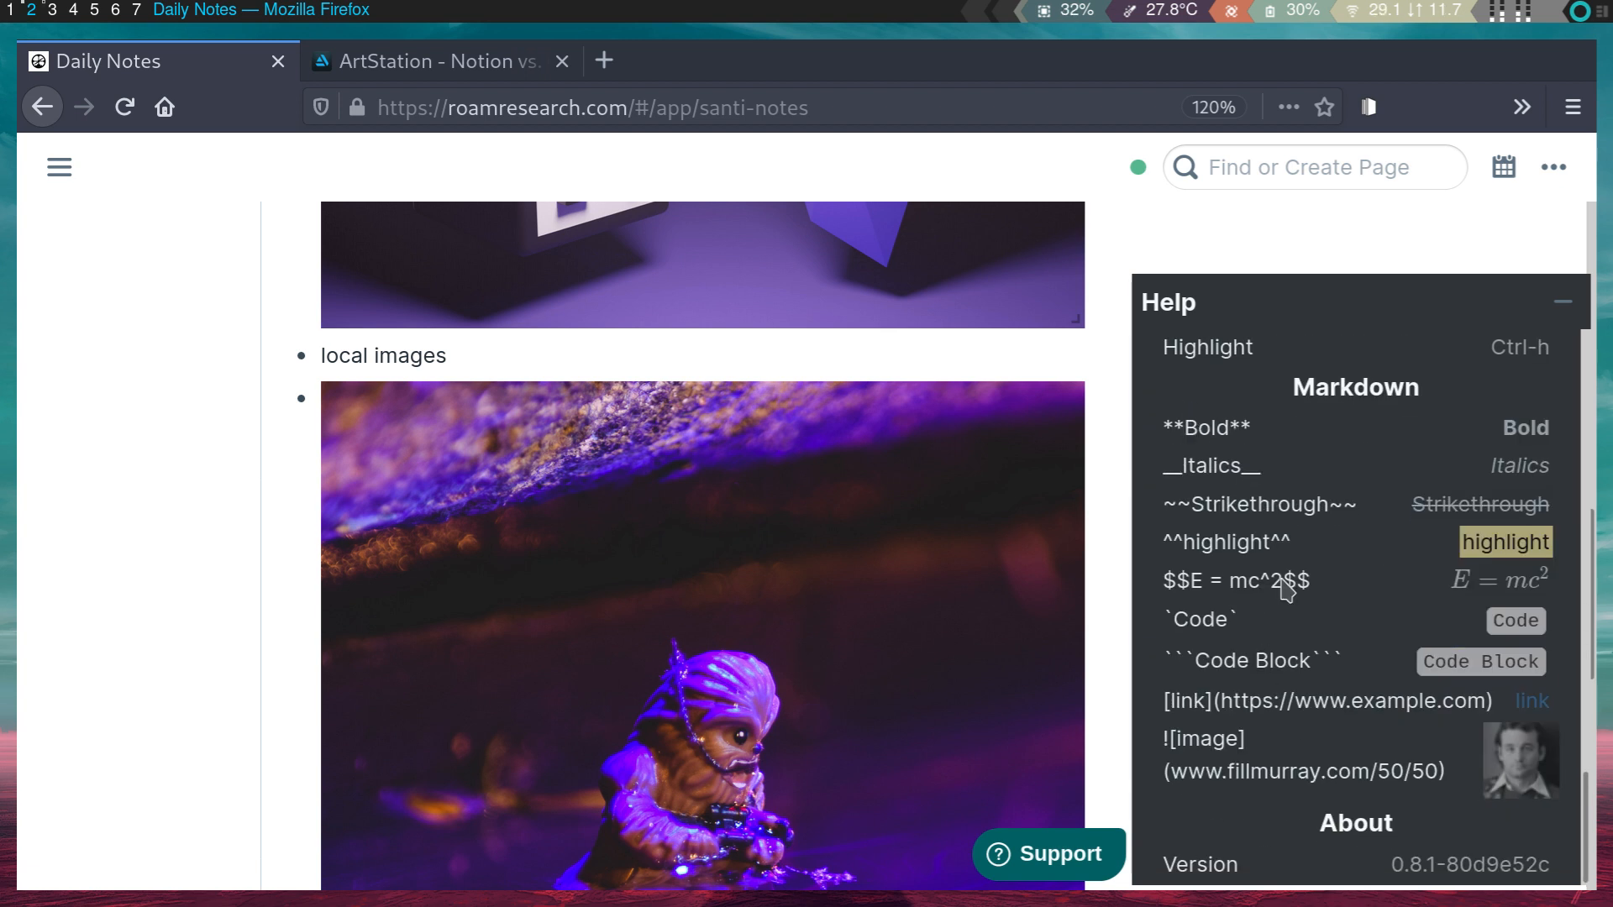
left_click_drag(1254, 741, 1185, 739)
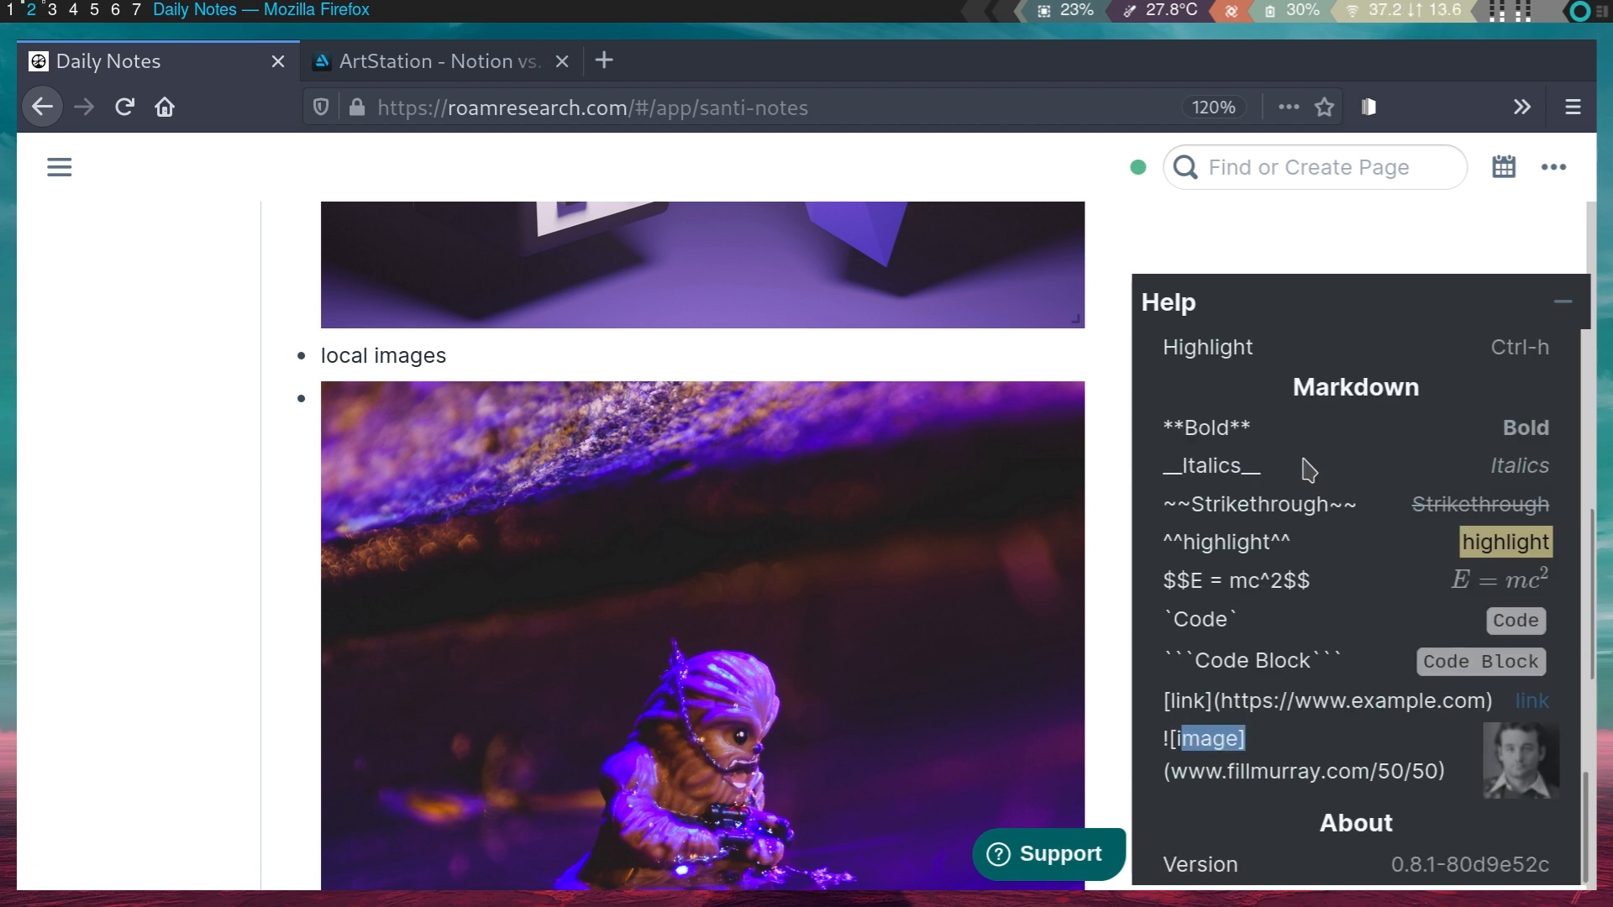
left_click(1559, 303)
scroll(995, 476, "up", 5)
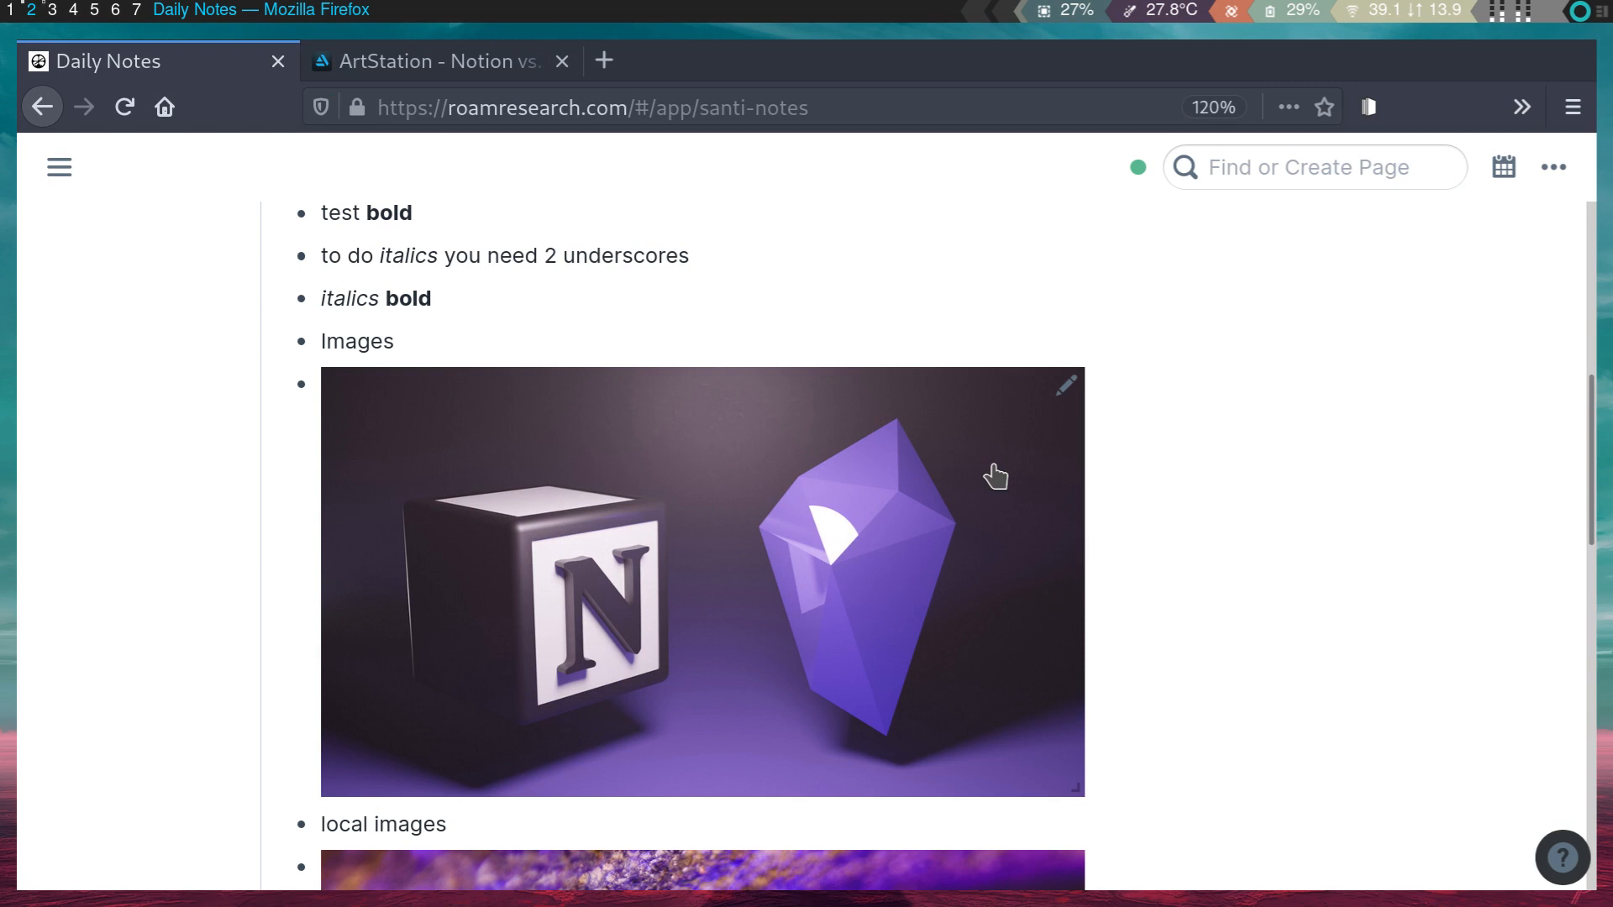
- Expand the WYSIWYG bullet to show its child, then reveal the italics/bold line's raw markdown
scroll(996, 476, "down", 10)
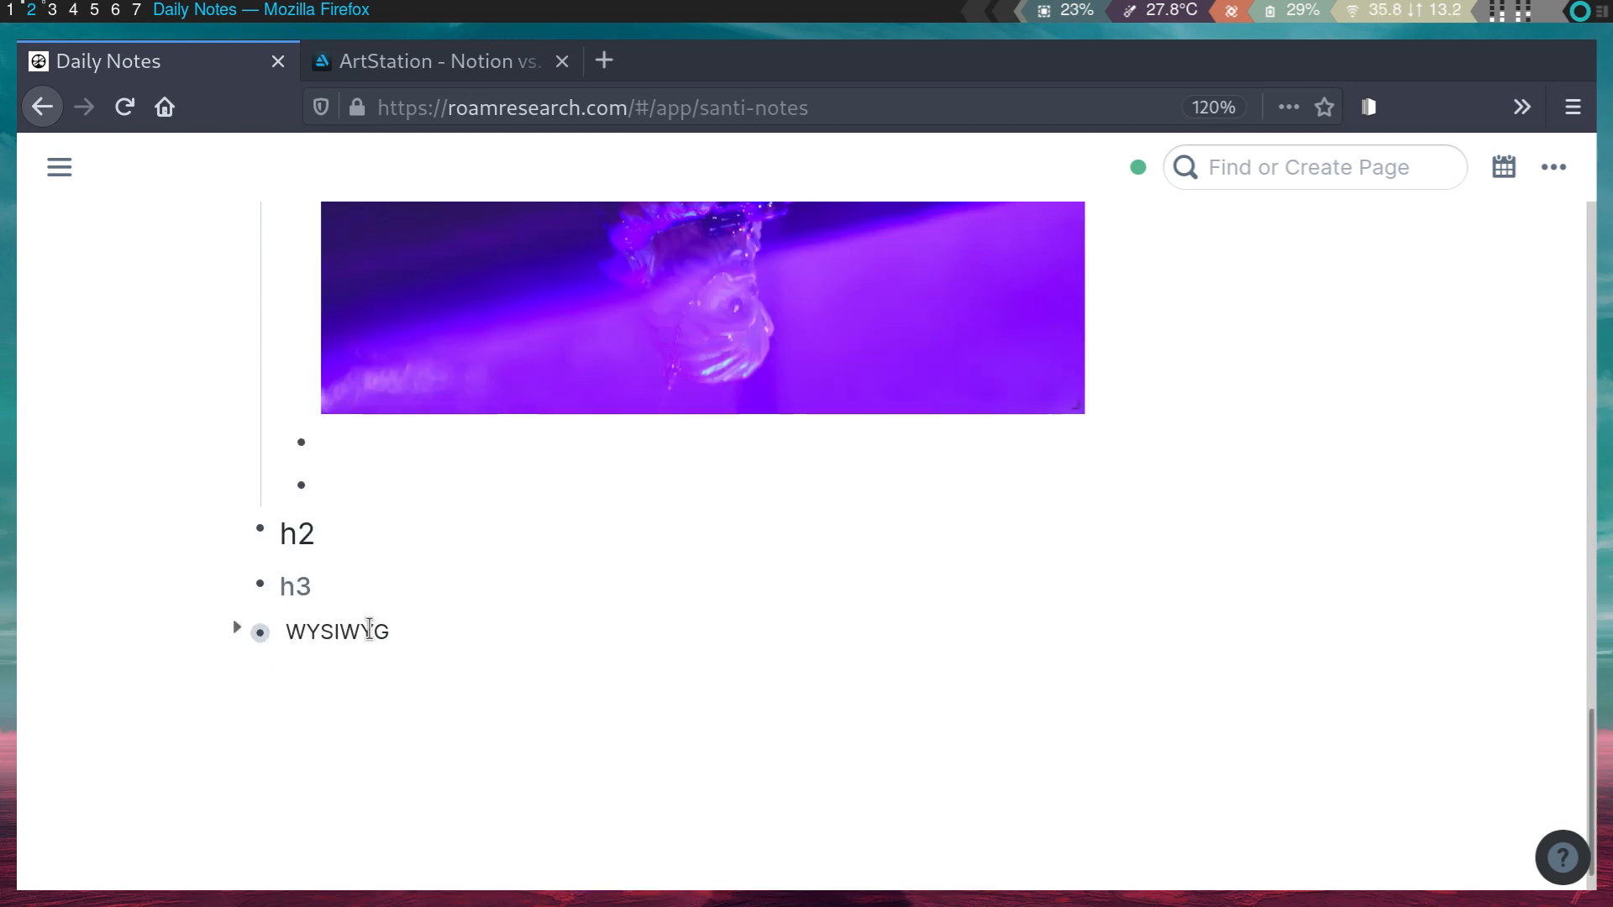
scroll(394, 641, "down", 1)
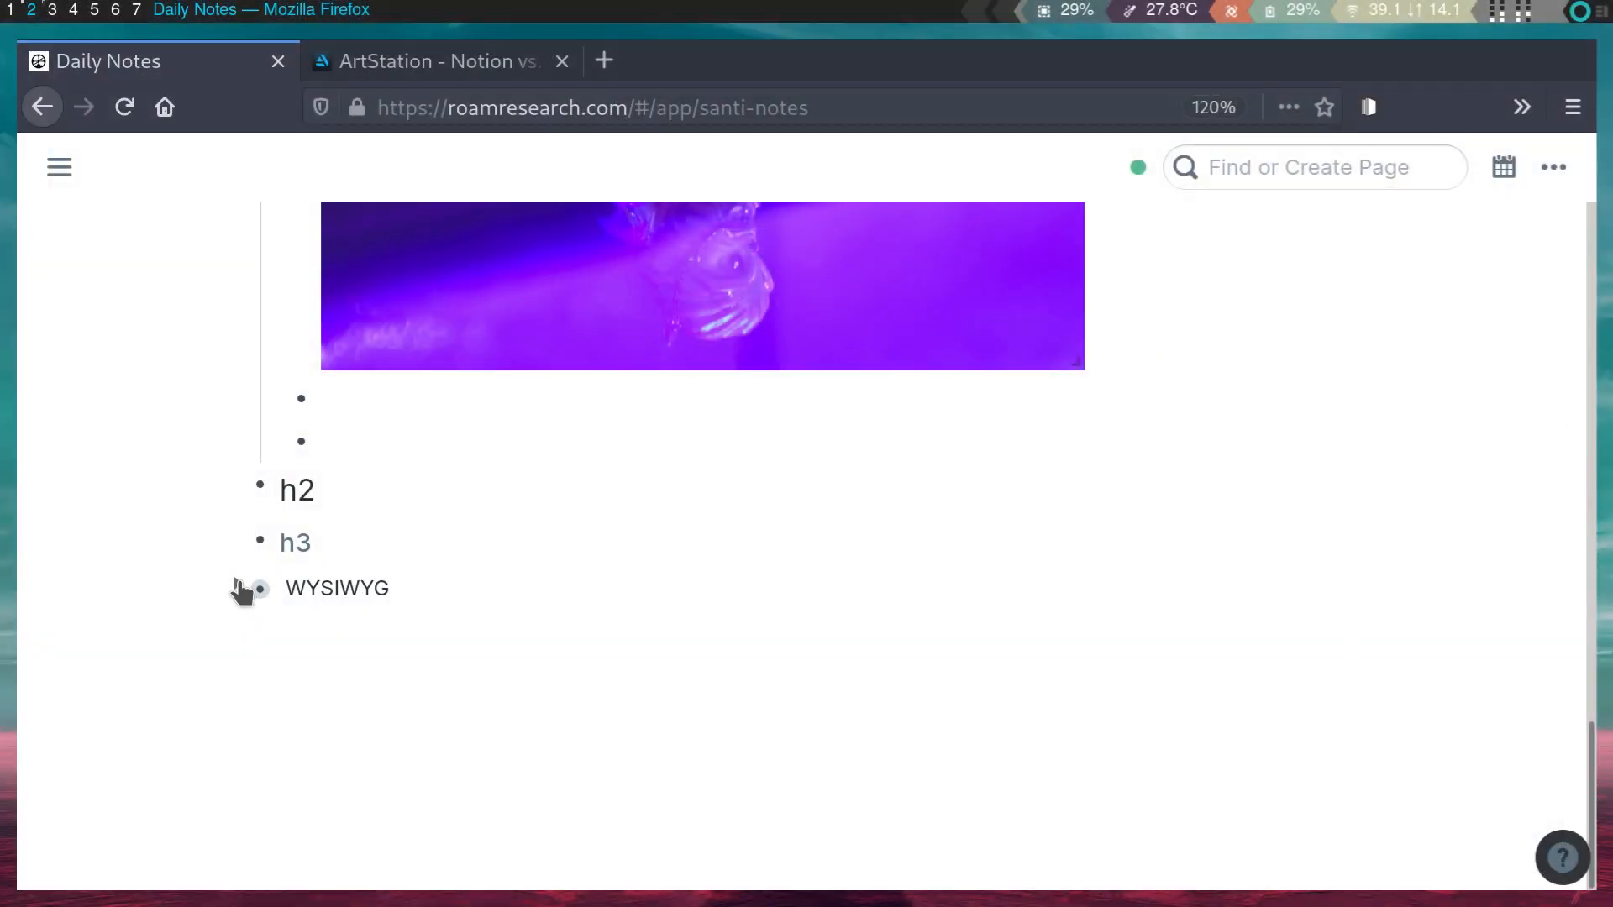
left_click(237, 588)
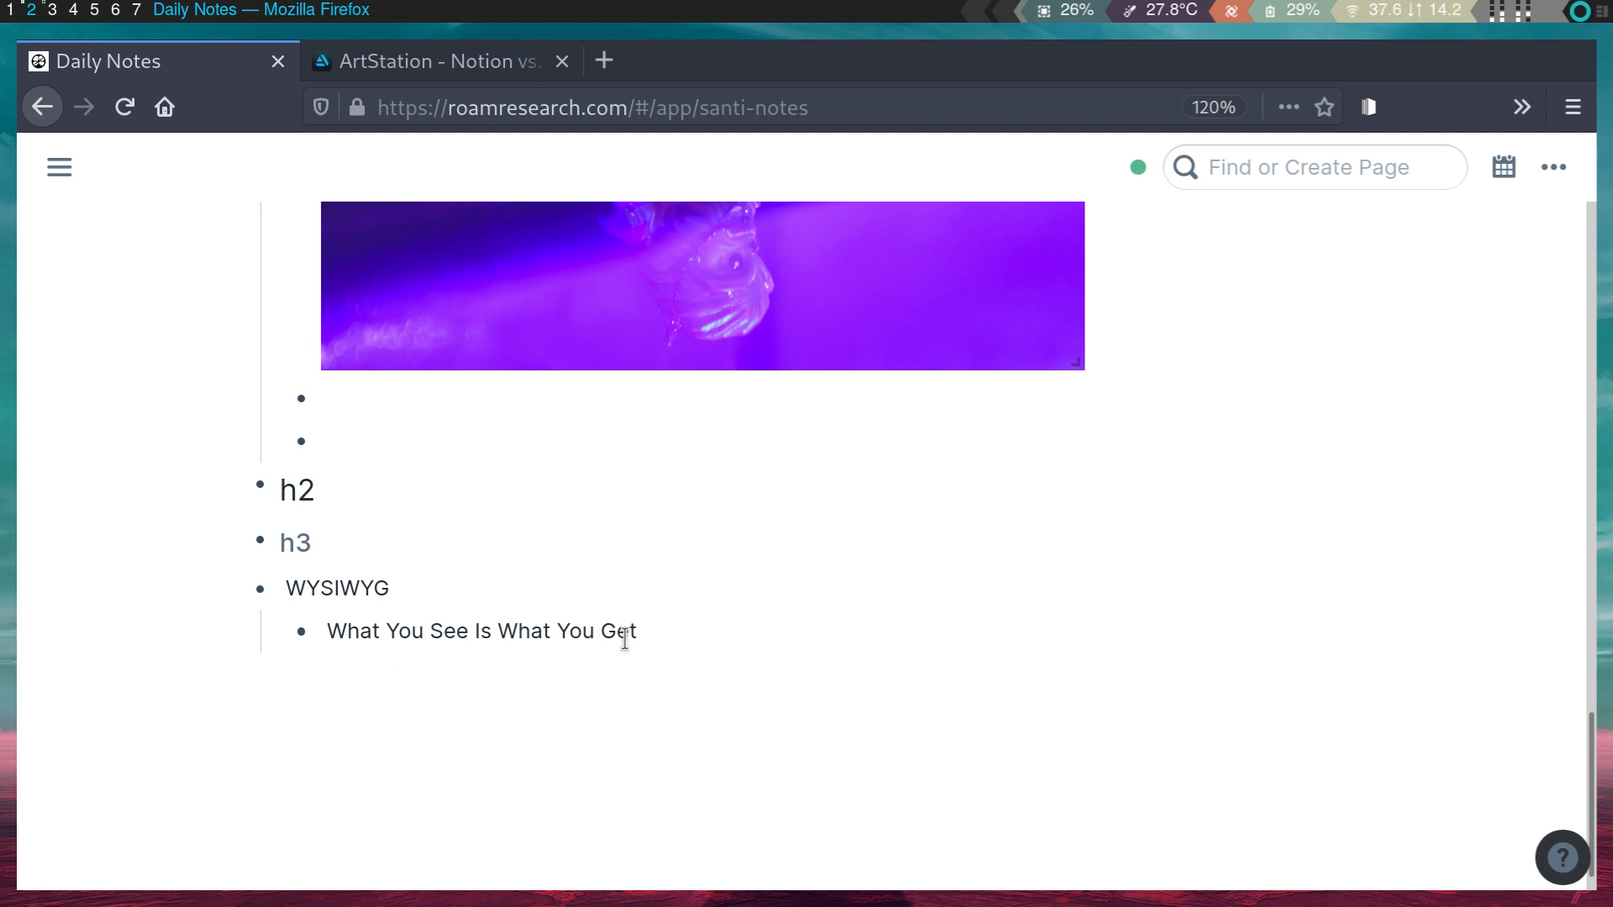
scroll(624, 639, "up", 10)
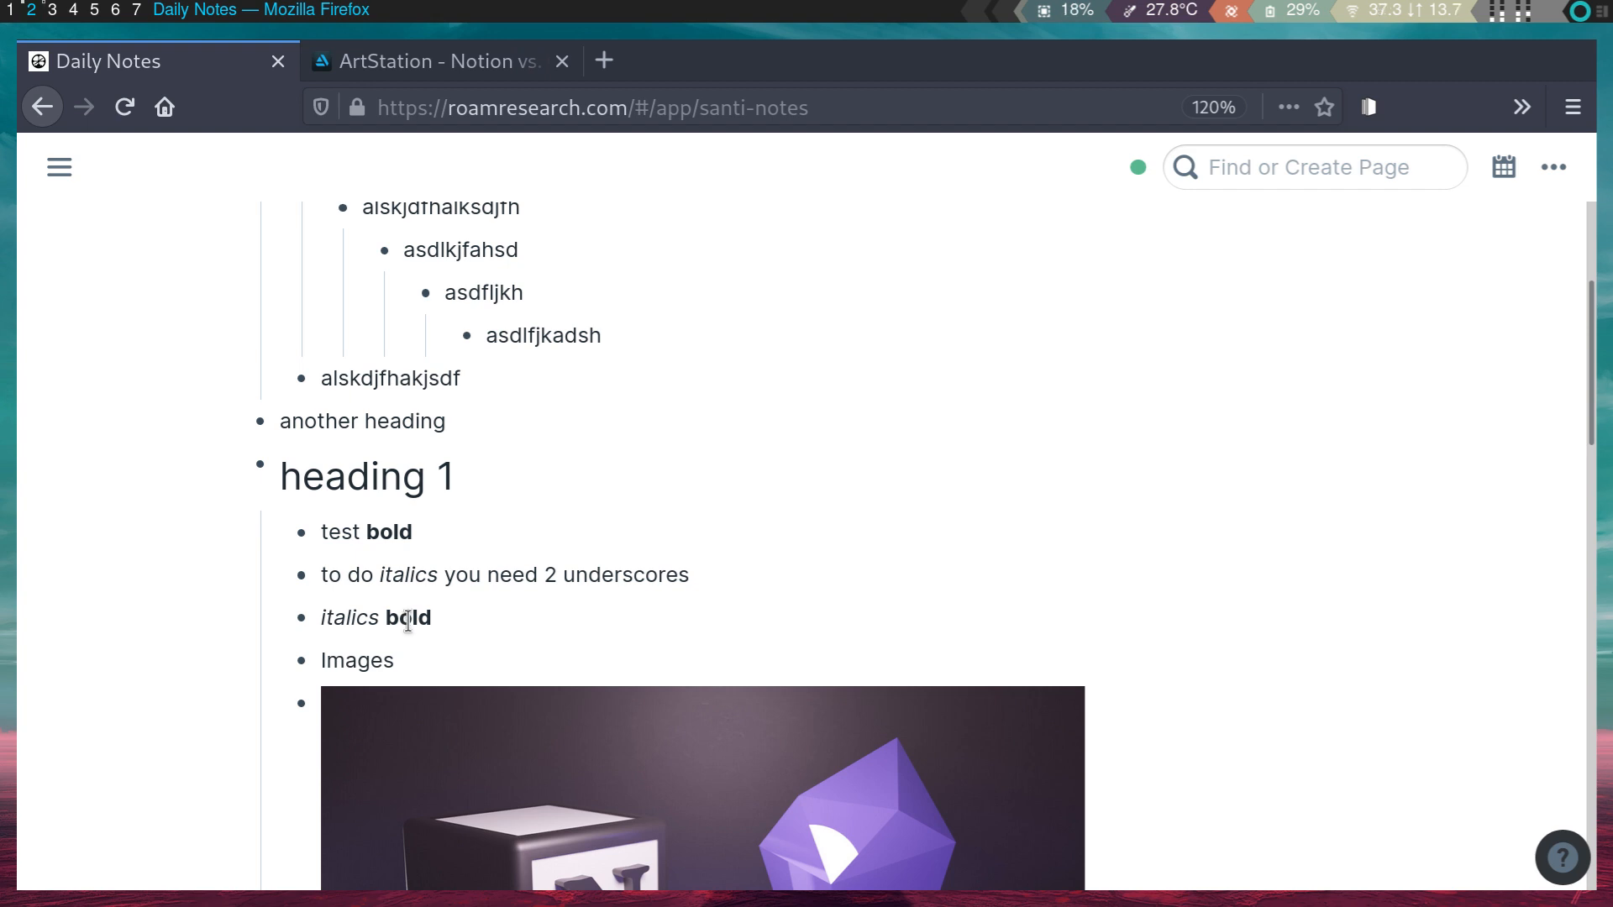
left_click(408, 619)
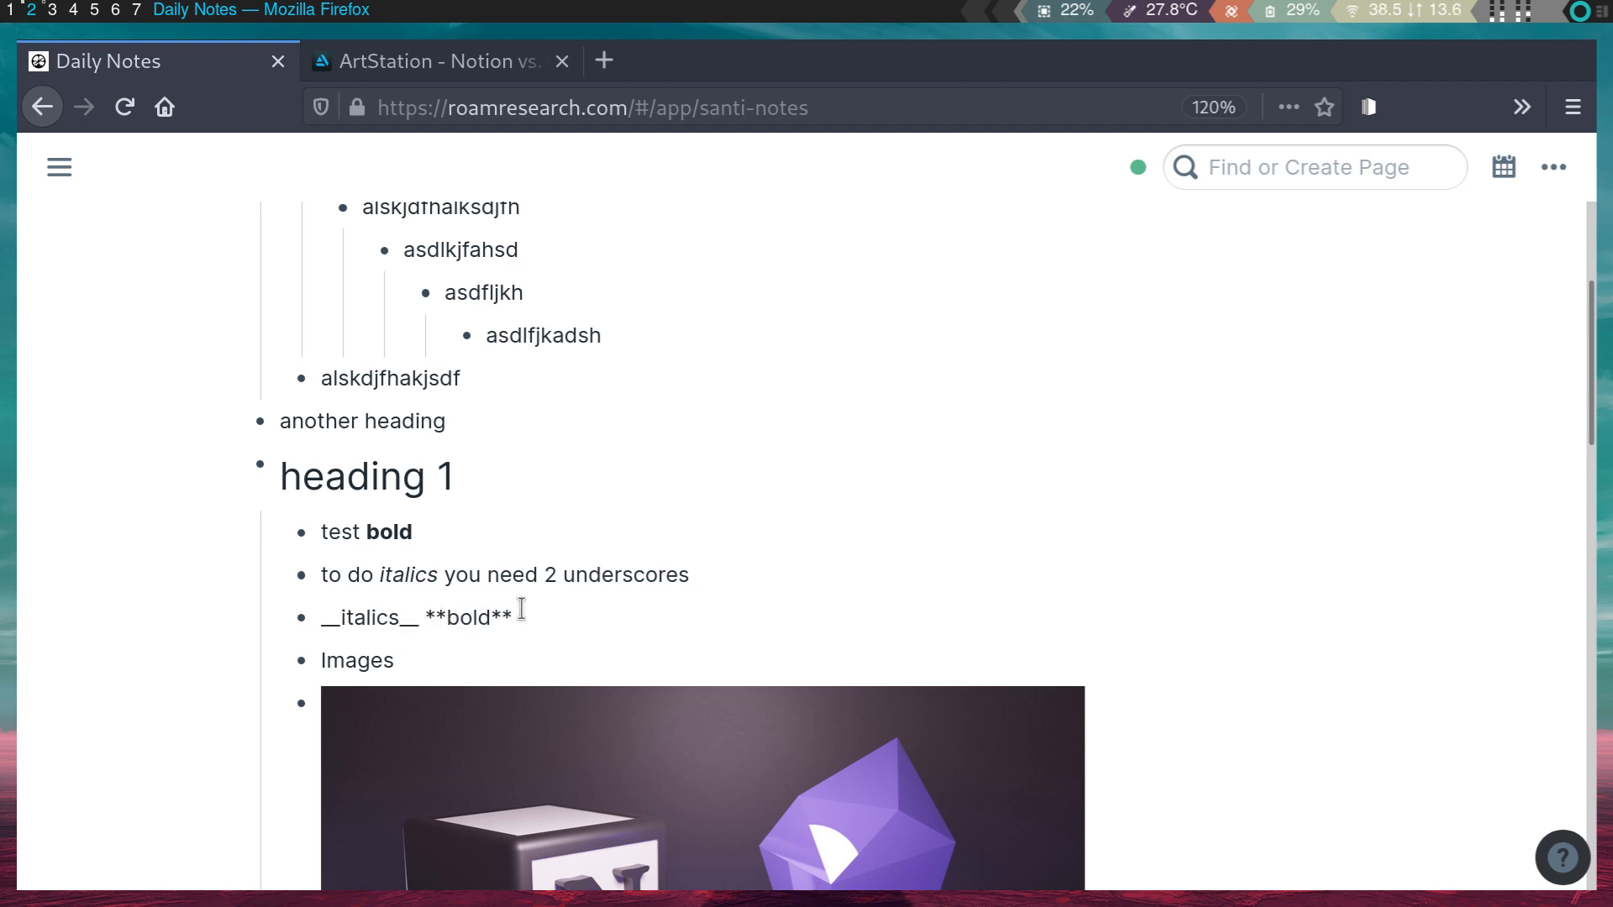
scroll(347, 674, "down", 5)
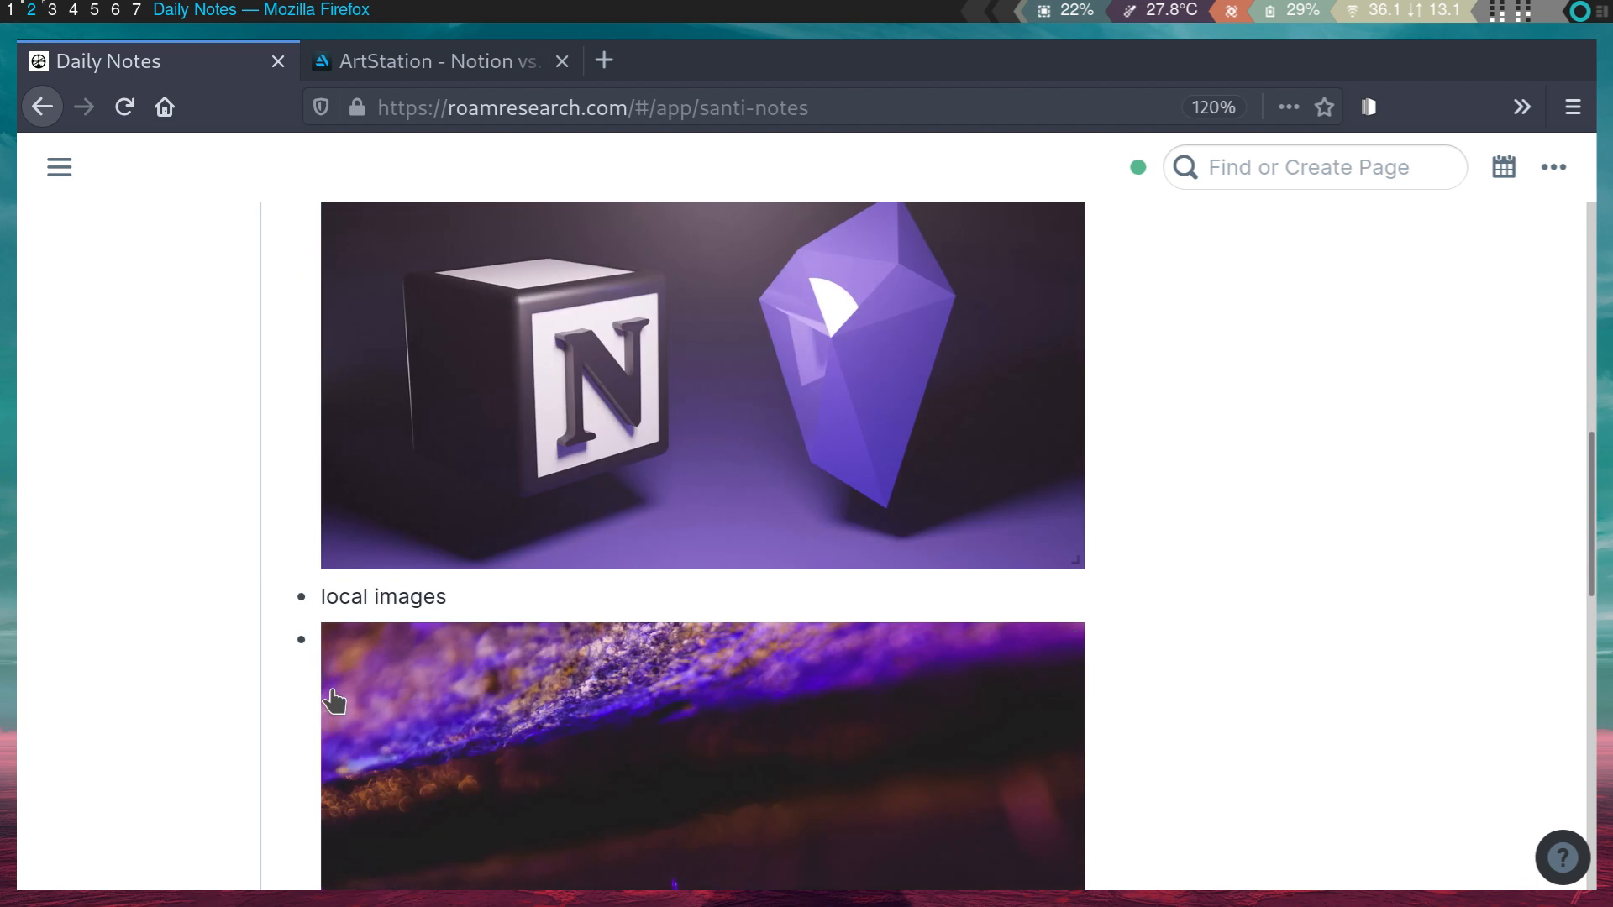
scroll(347, 674, "up", 6)
left_click(347, 403)
left_click(286, 401)
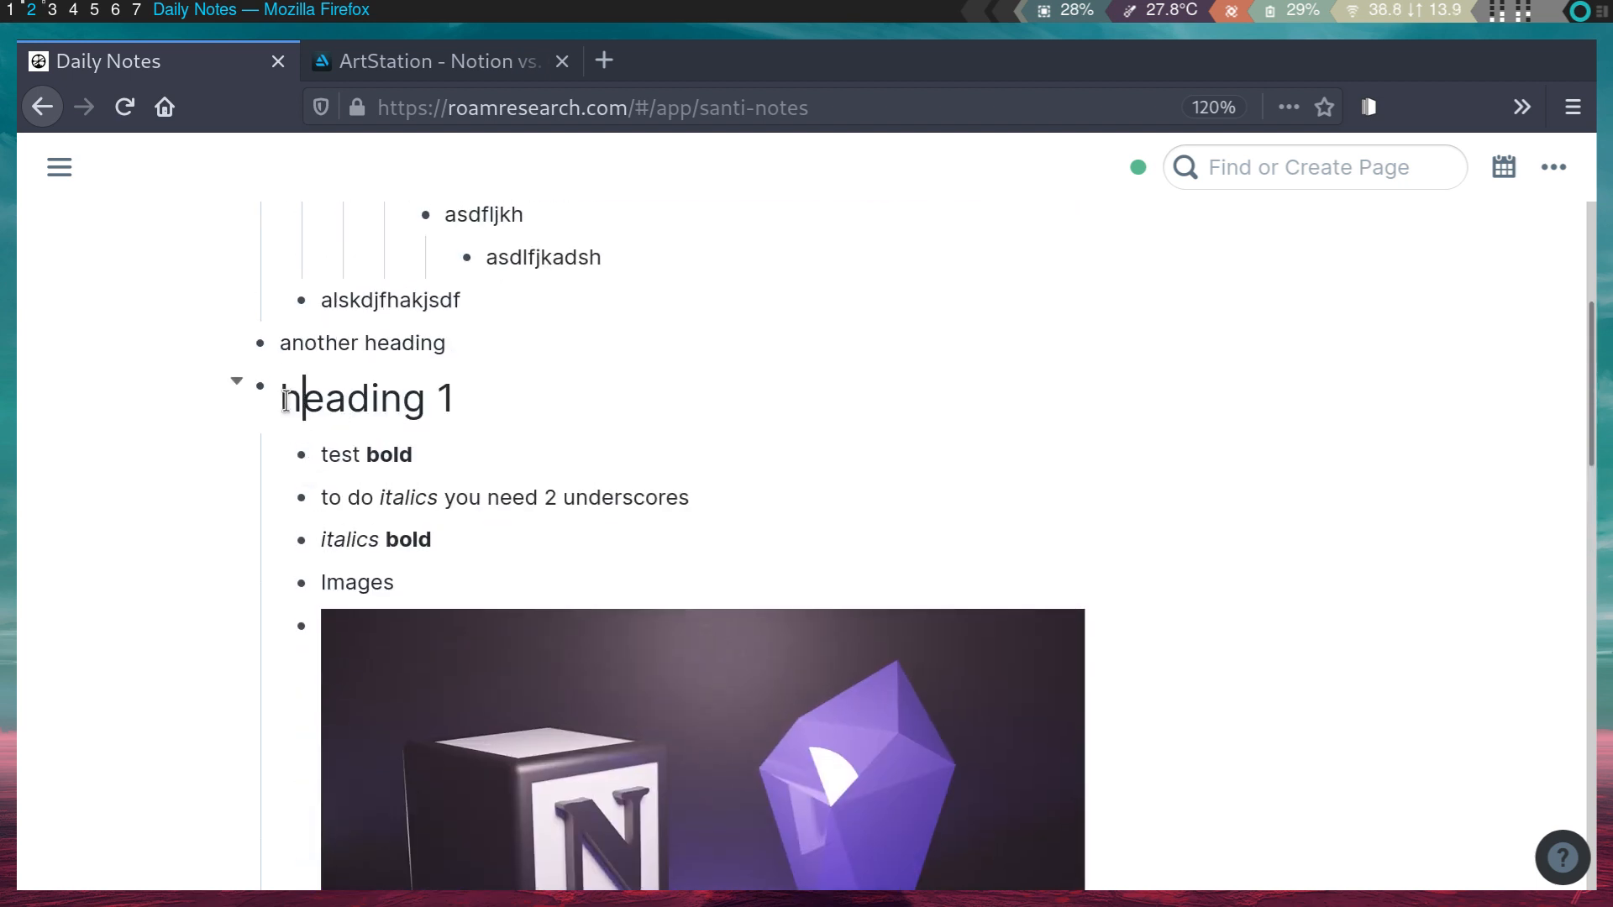
type("#")
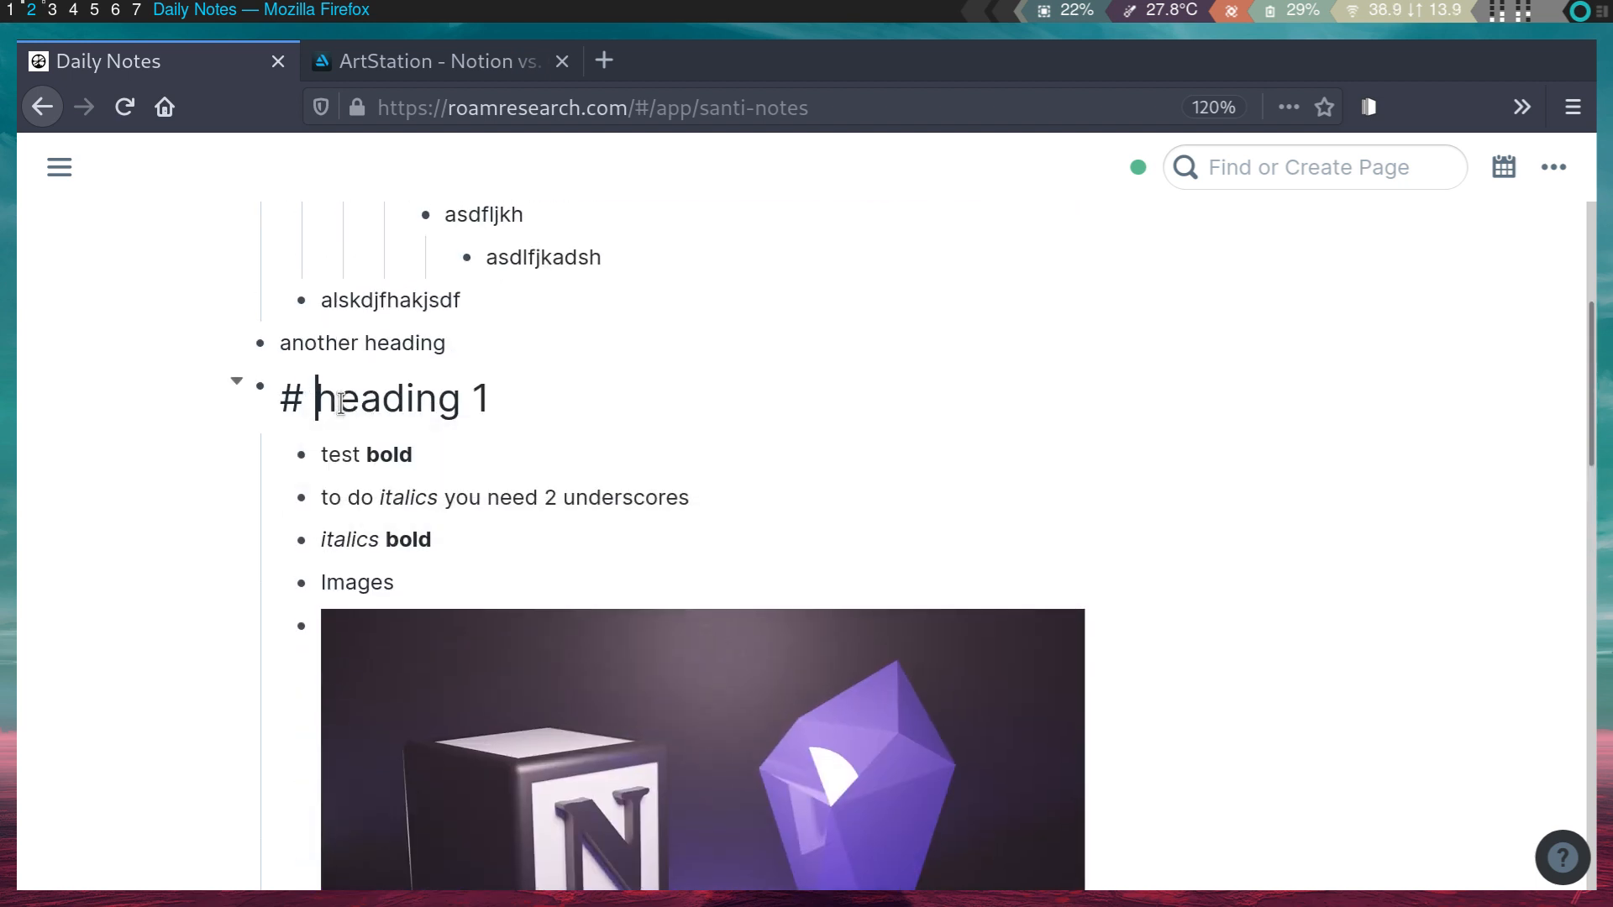
left_click(458, 485)
scroll(437, 428, "down", 3)
scroll(431, 419, "up", 3)
left_click(389, 539)
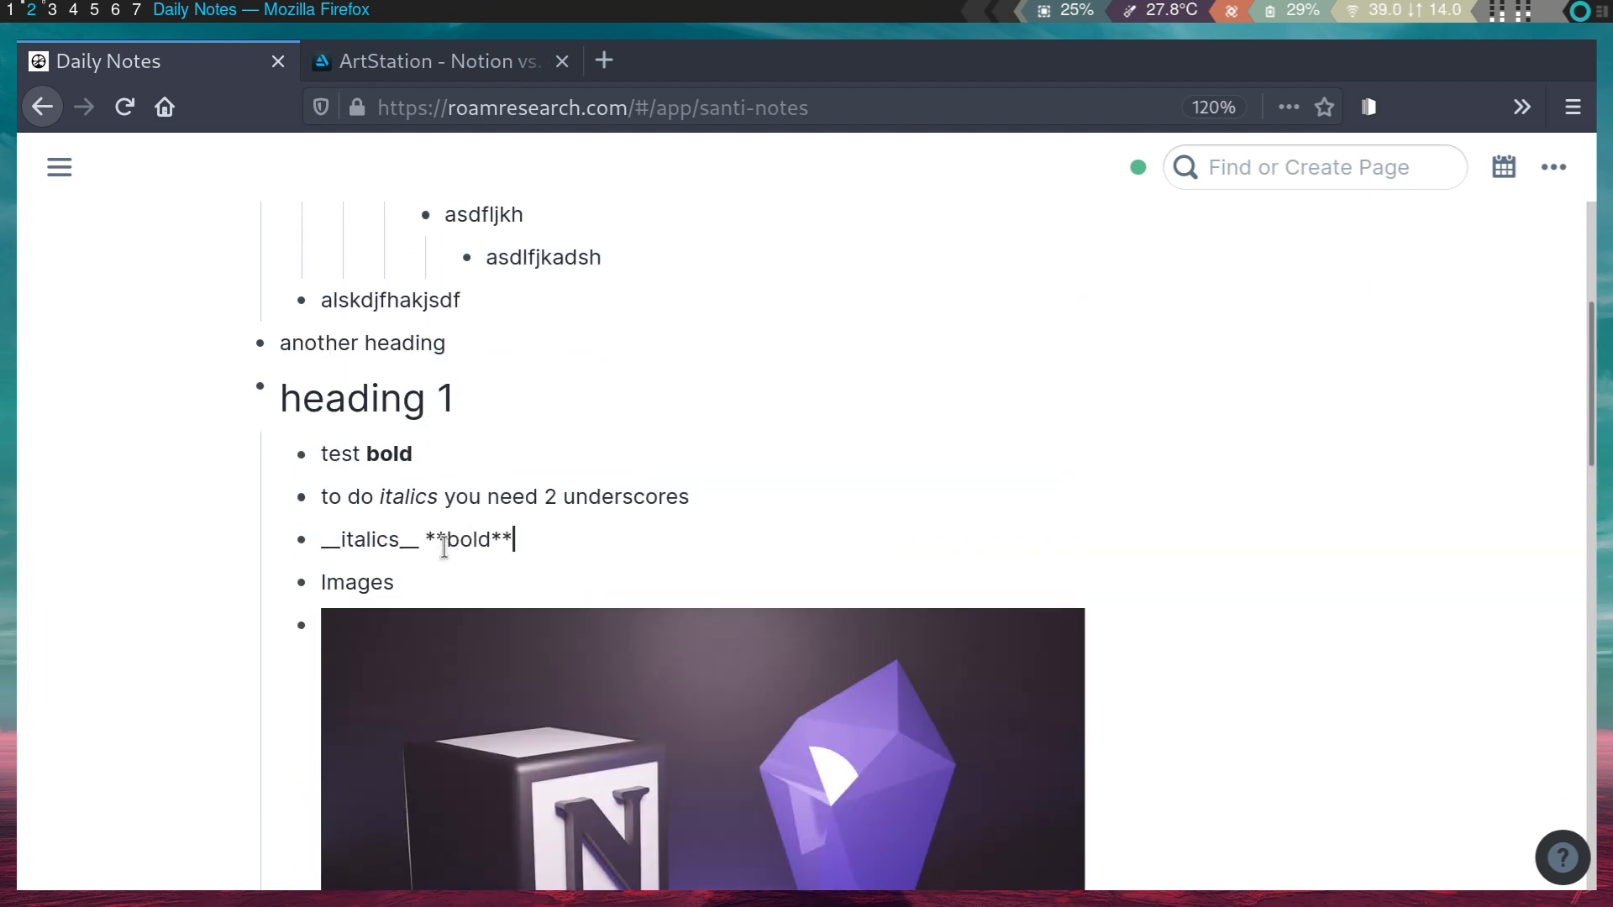
left_click_drag(445, 538, 555, 540)
left_click(410, 543)
scroll(401, 538, "down", 3)
left_click(448, 276)
scroll(493, 364, "up", 2)
scroll(495, 370, "down", 6)
scroll(495, 369, "down", 5)
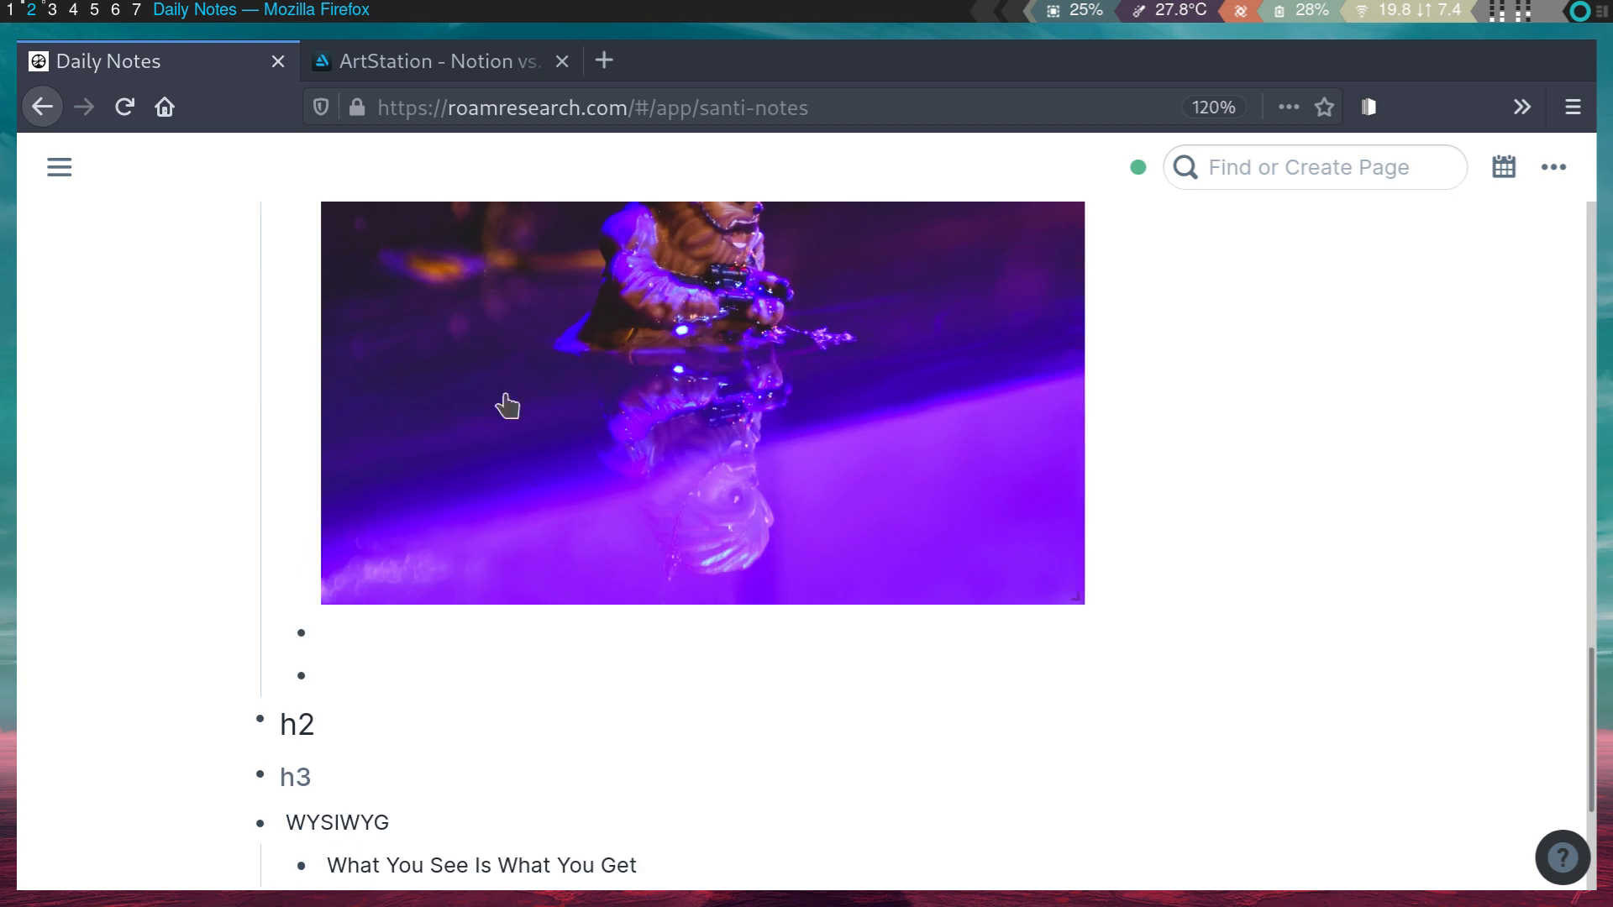
scroll(490, 381, "up", 4)
scroll(493, 436, "up", 2)
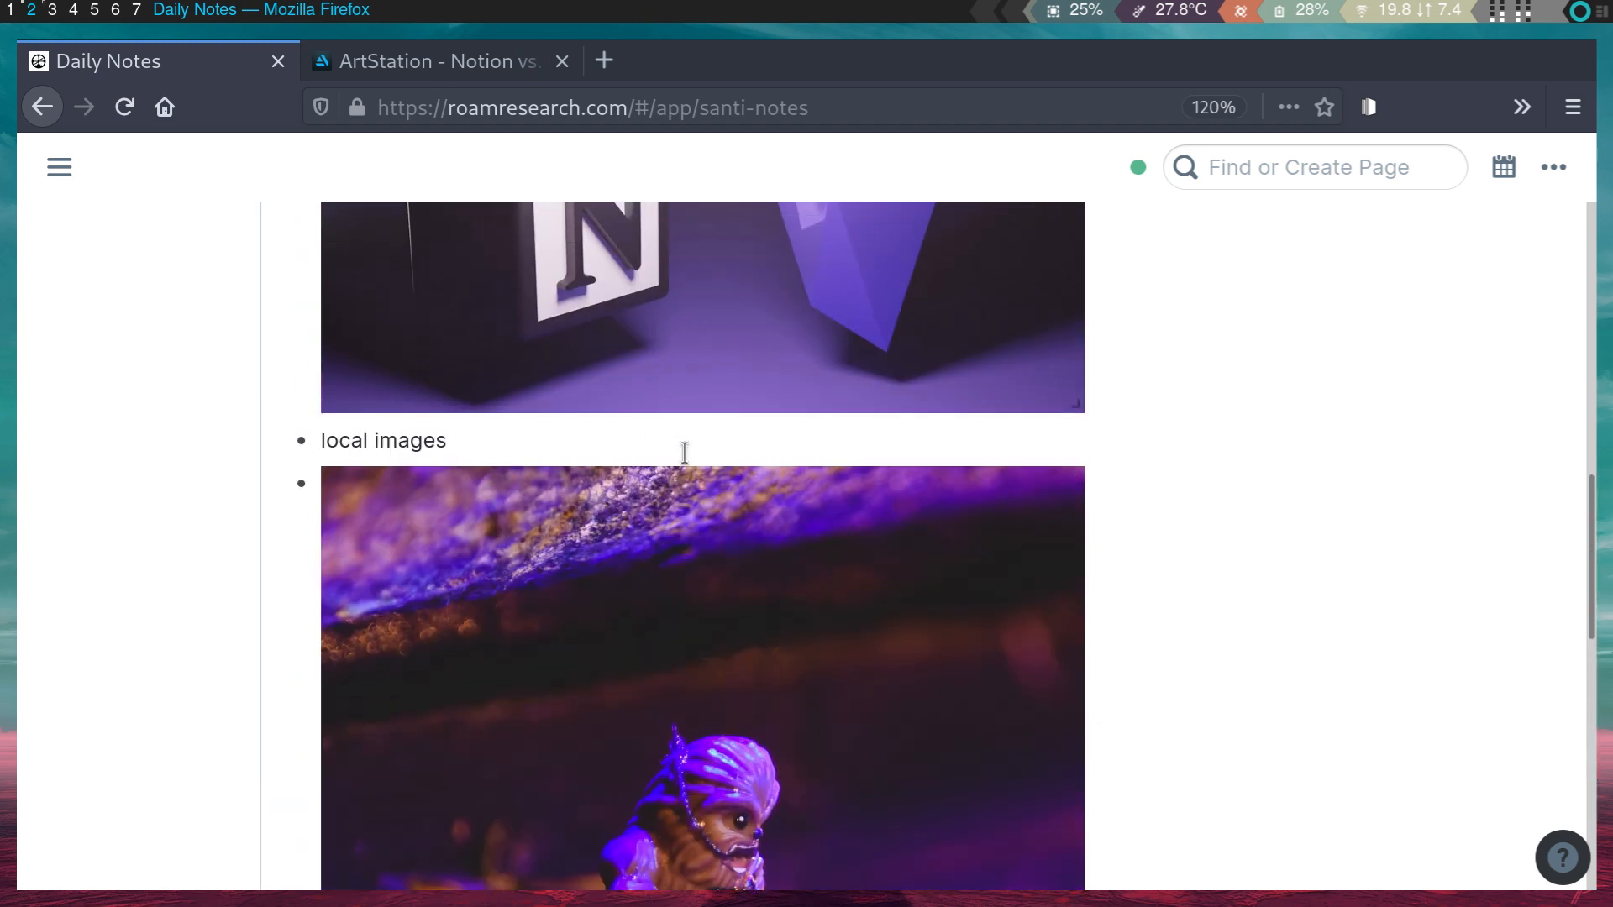
left_click(1062, 482)
left_click_drag(850, 547, 663, 485)
left_click(425, 501)
left_click(661, 484)
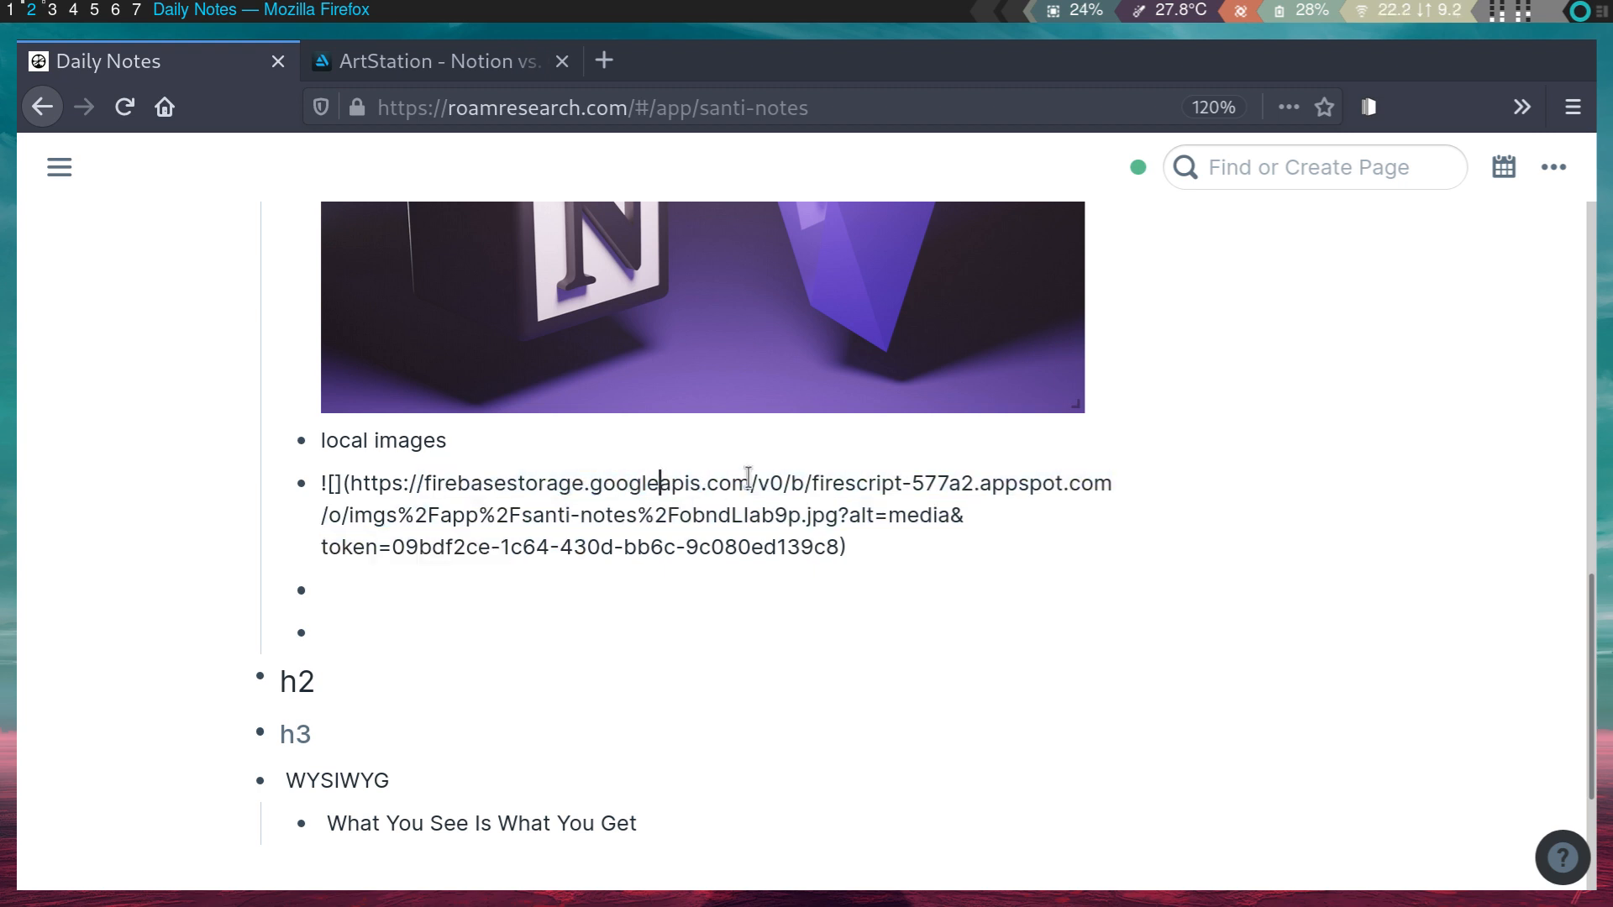
key("Escape")
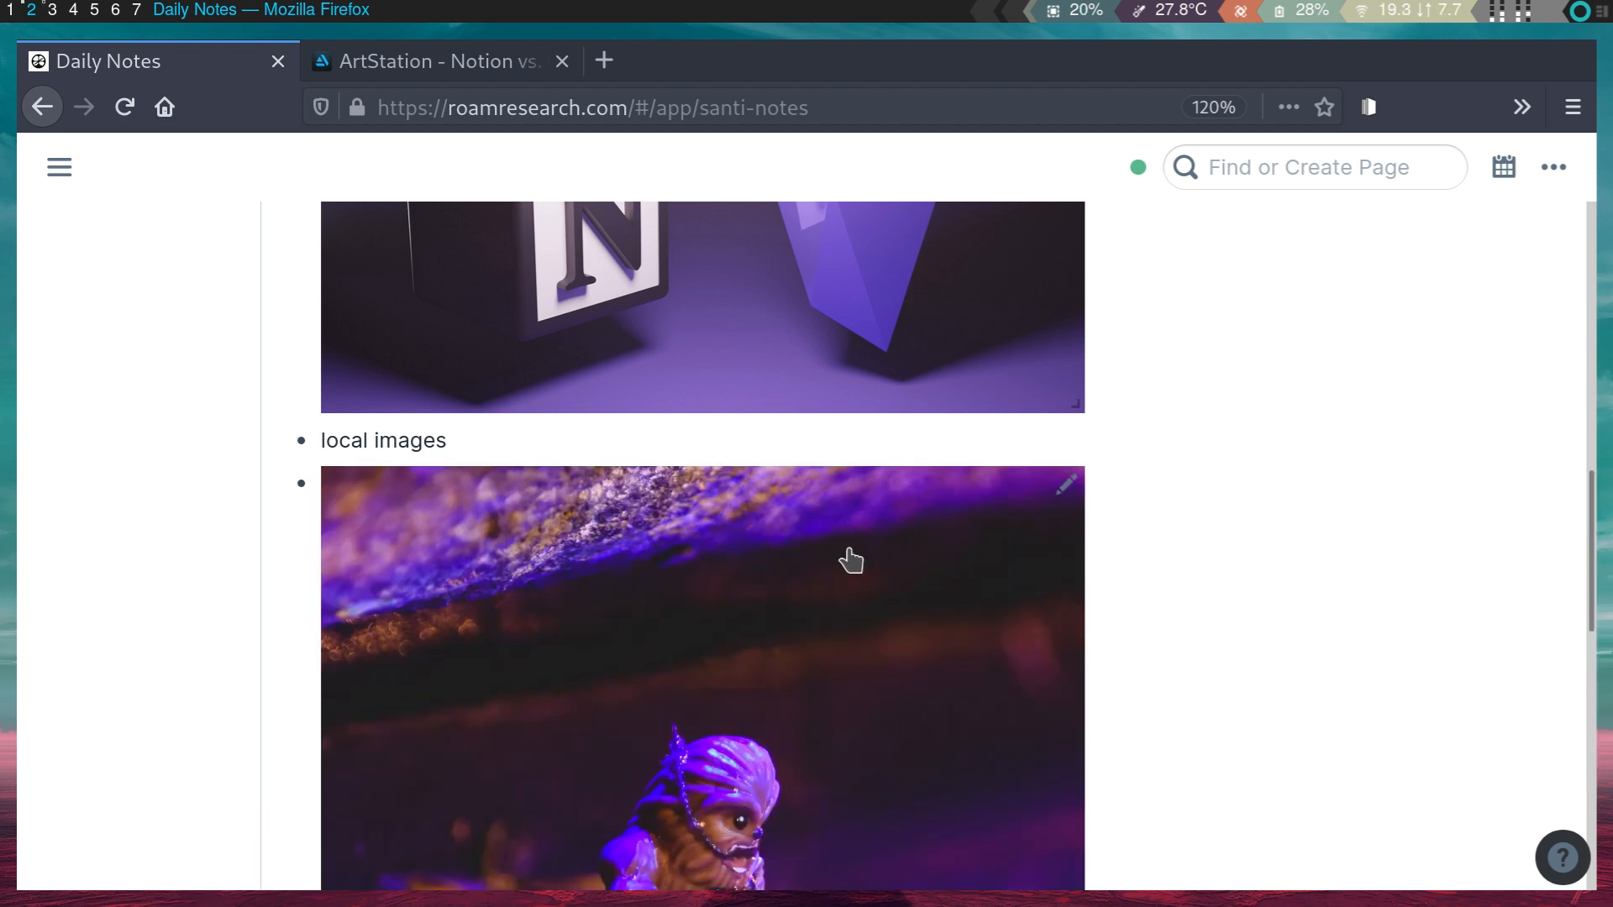
scroll(846, 558, "down", 5)
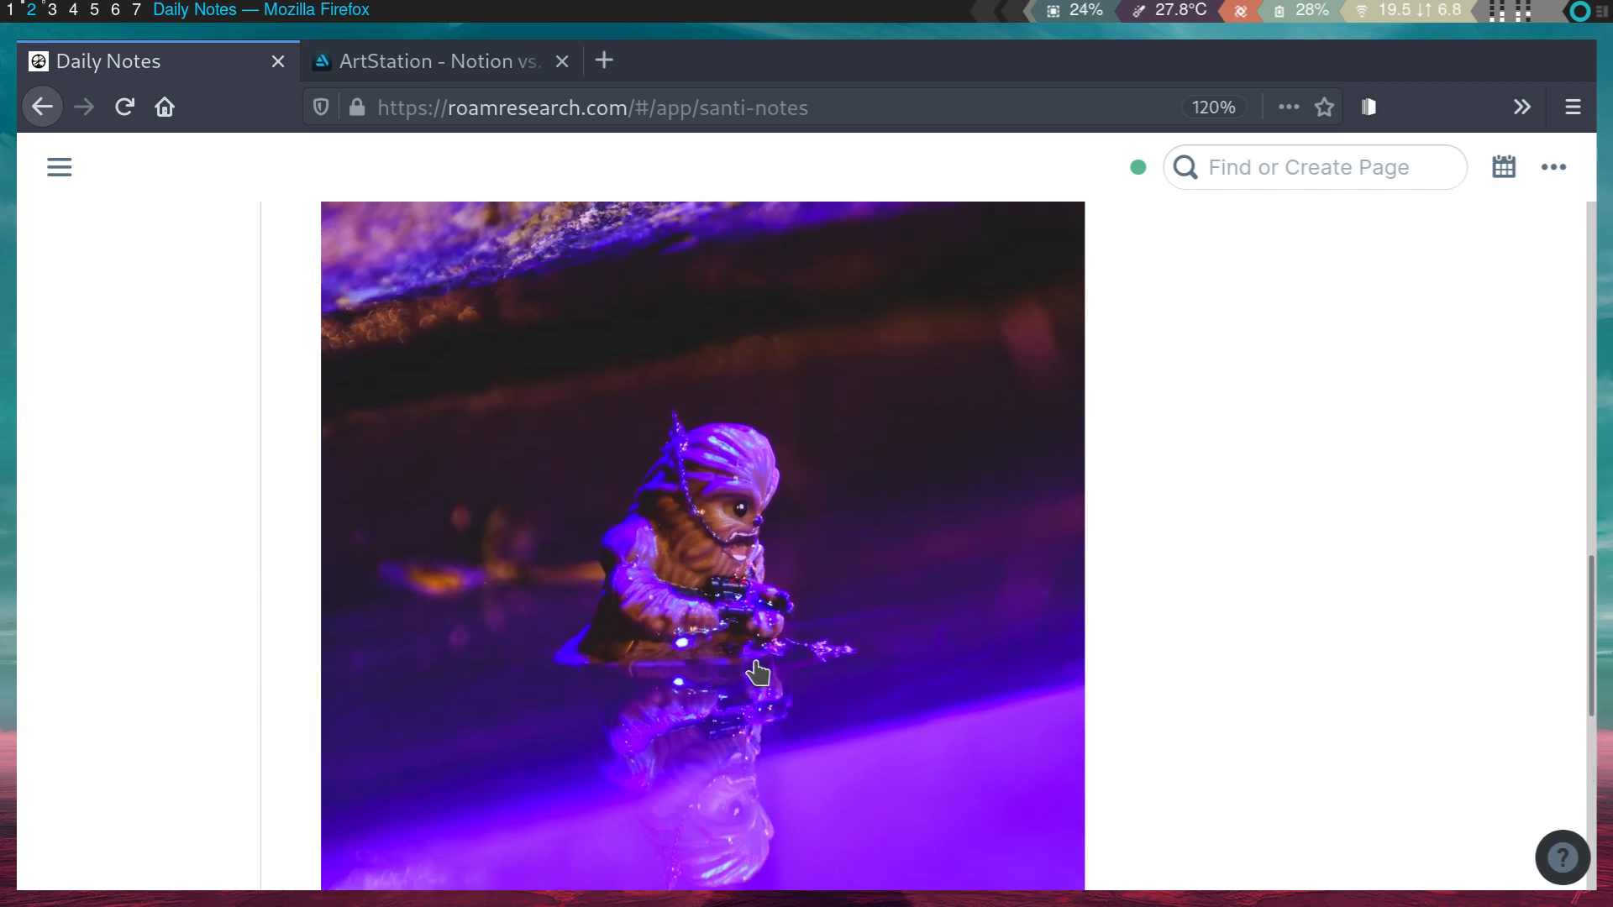
scroll(757, 672, "up", 10)
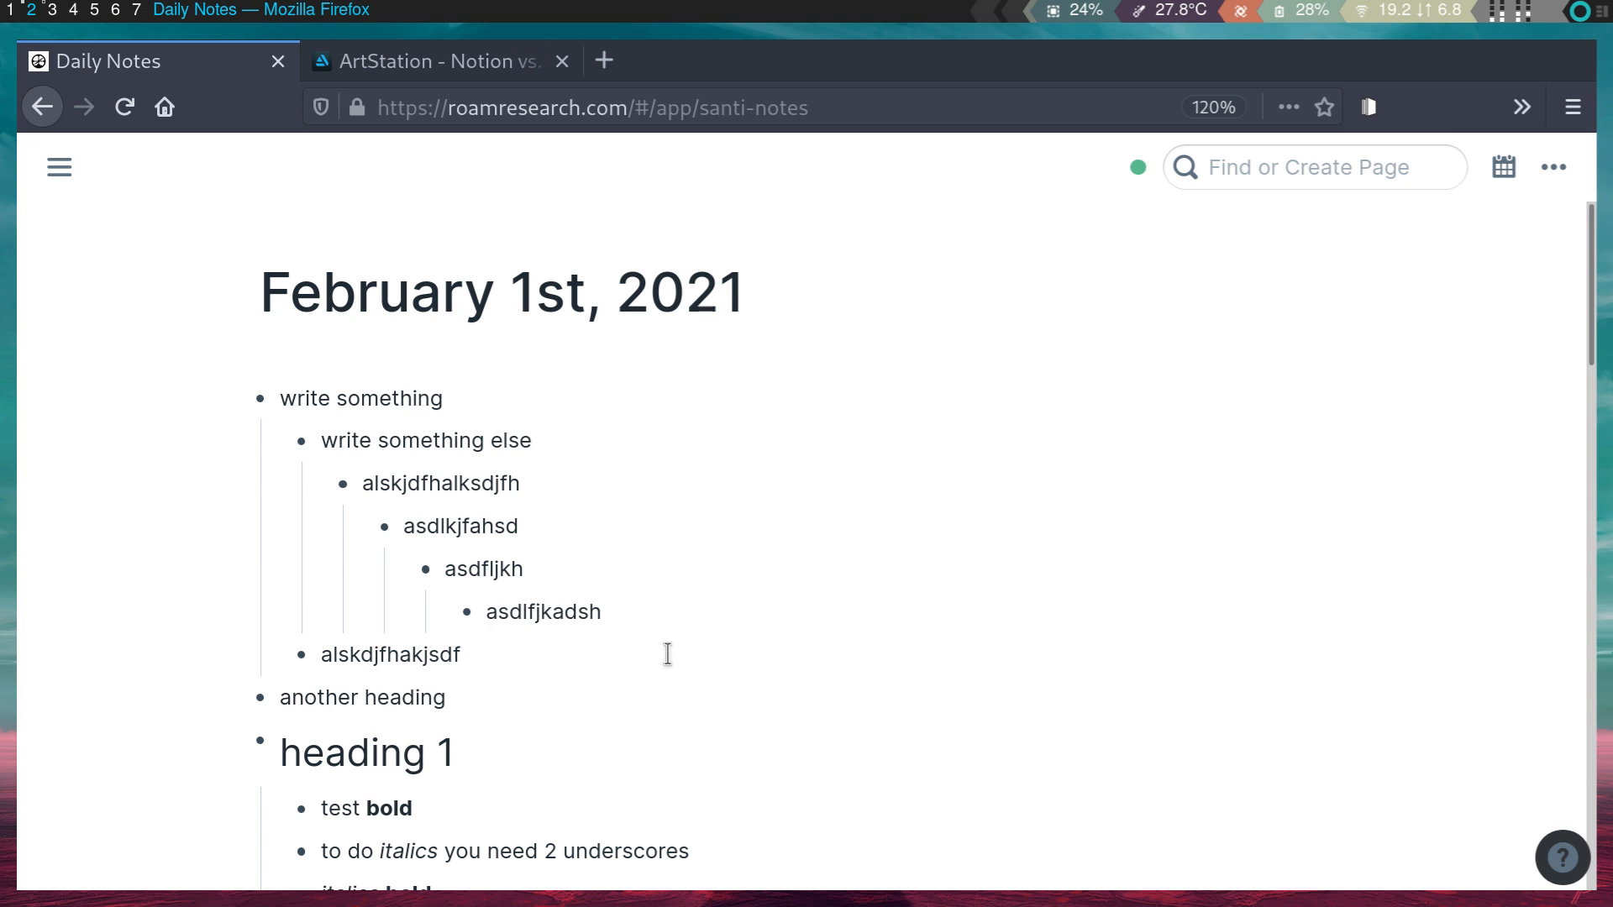
- Open the ? Help panel and scroll through its triggers and key command shortcuts
left_click(1561, 857)
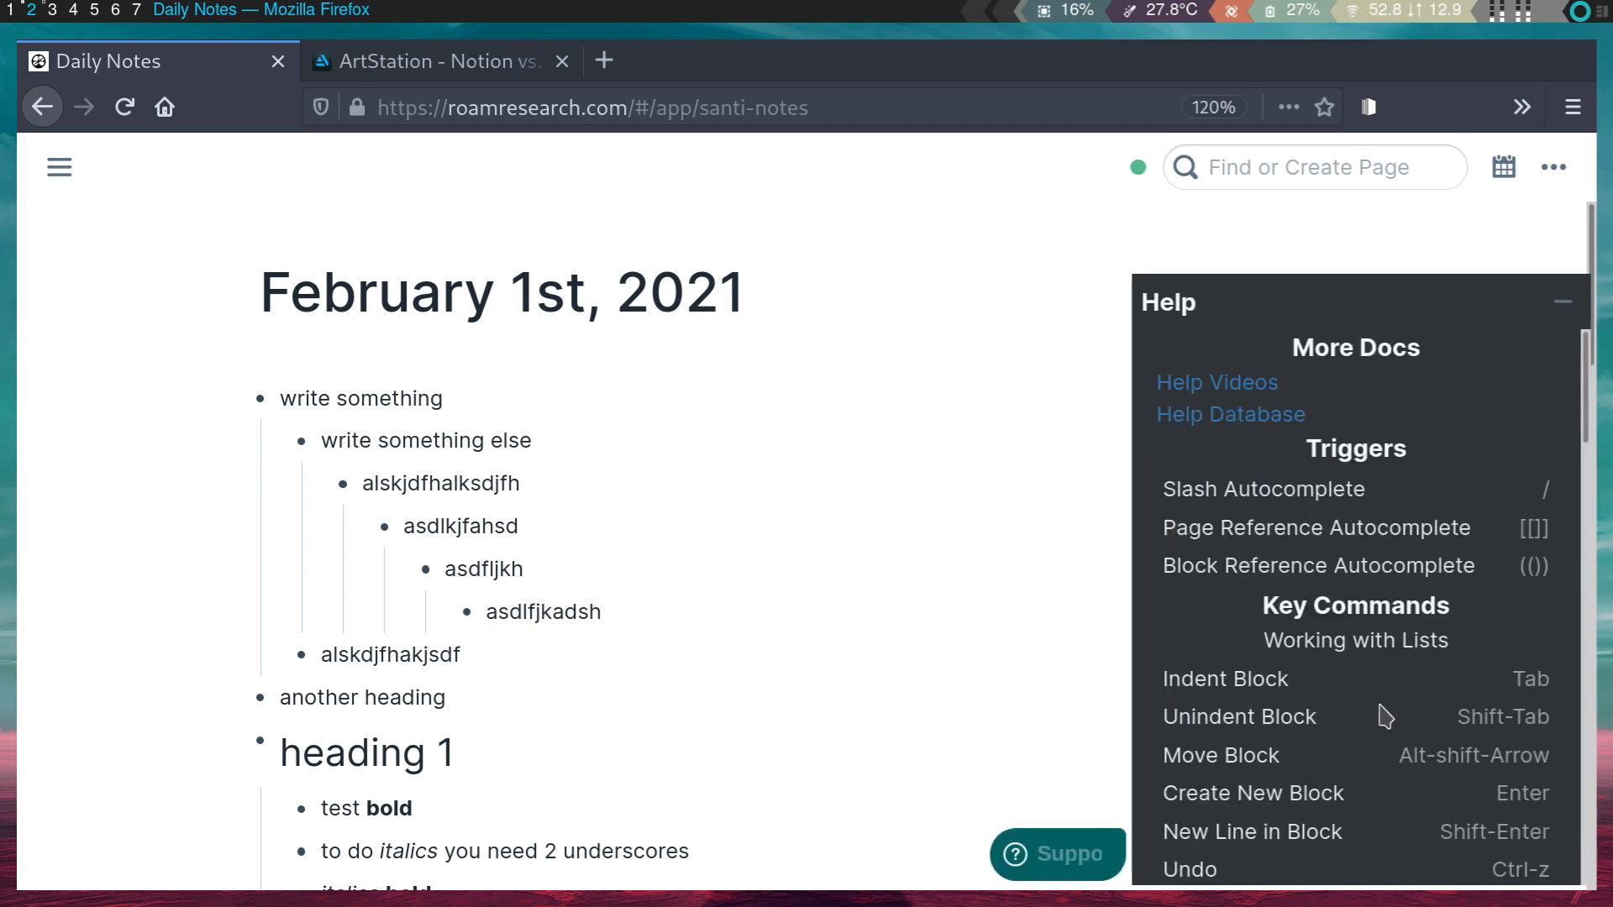
scroll(1365, 687, "down", 12)
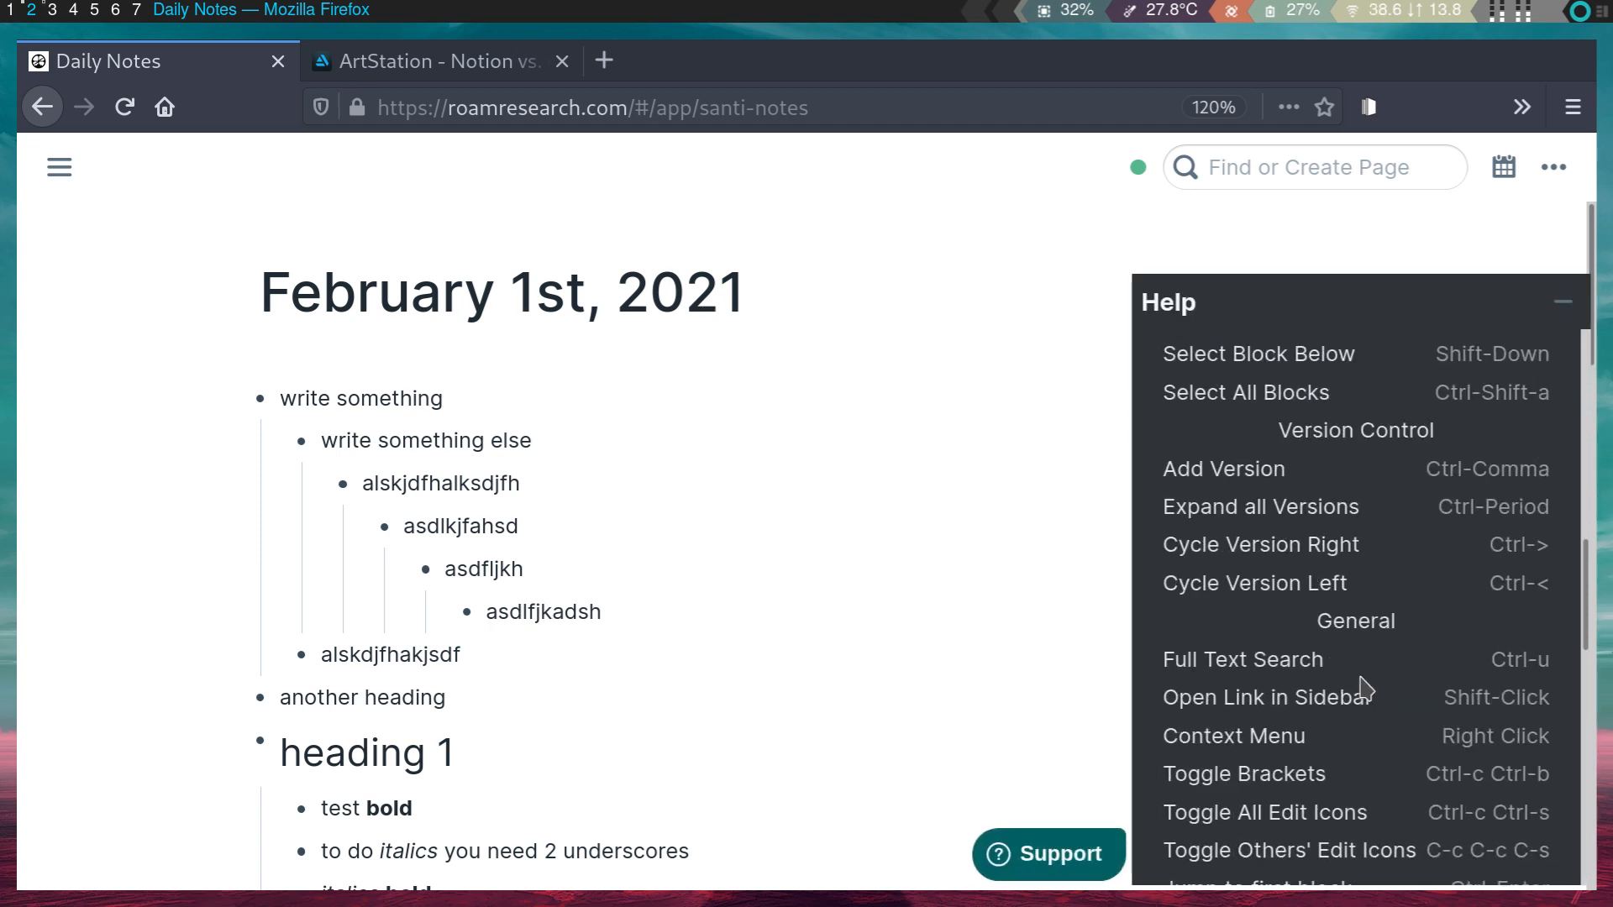
scroll(1470, 710, "down", 4)
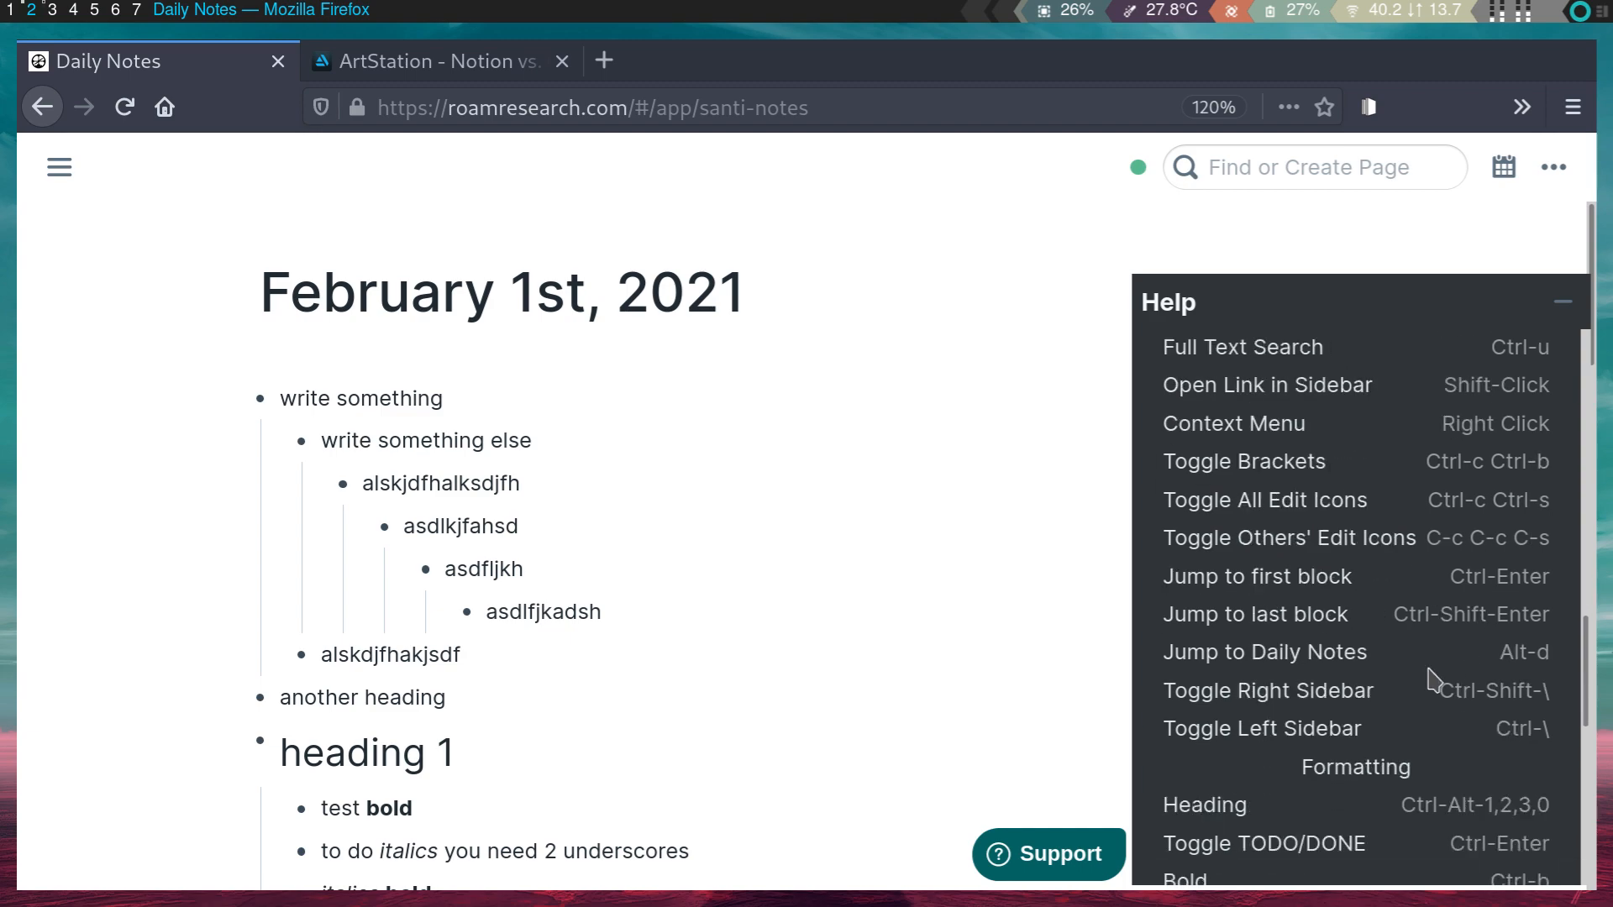
scroll(1433, 680, "up", 4)
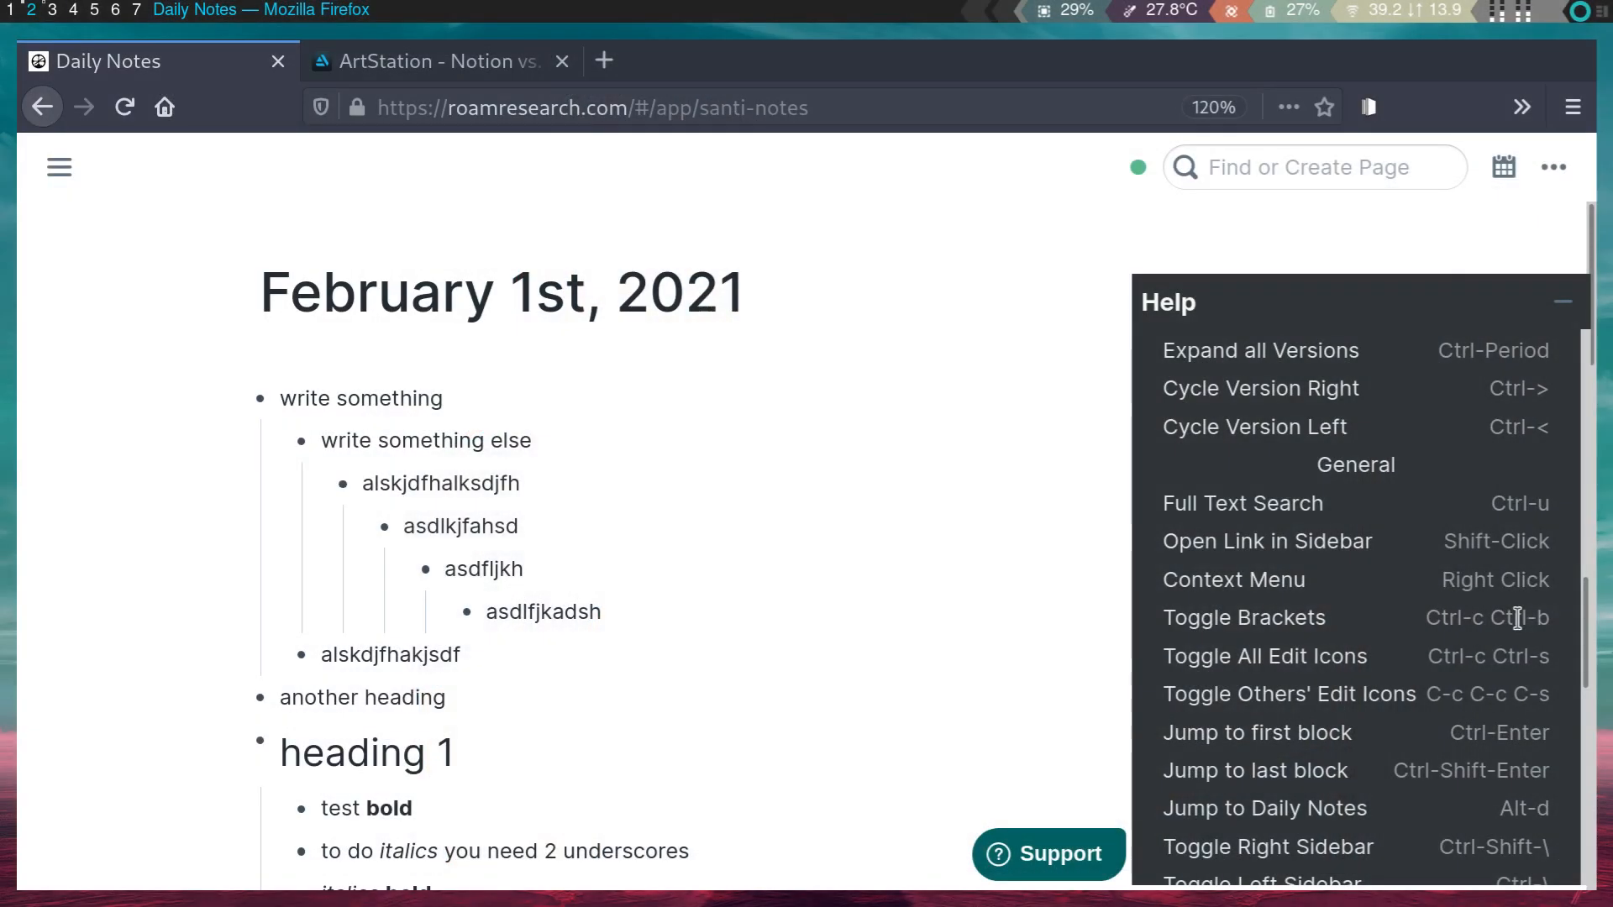
scroll(1512, 596, "up", 6)
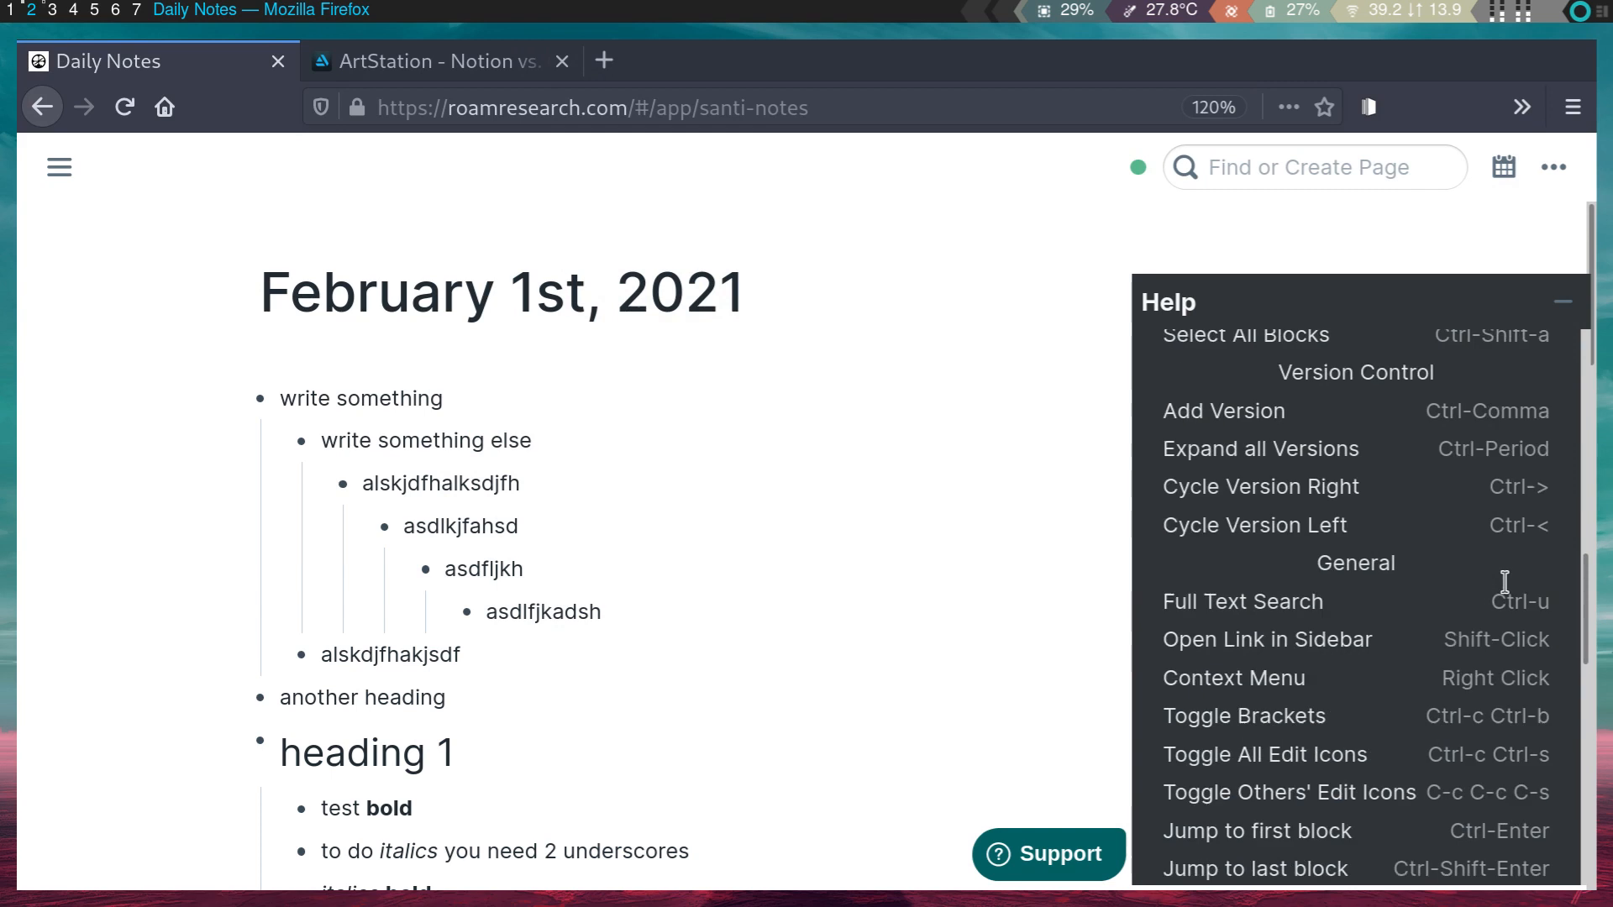
- Add a child block 'adslkfjahsdflkjhkajdsf' under write something, undo it, then restore it
scroll(1458, 478, "up", 5)
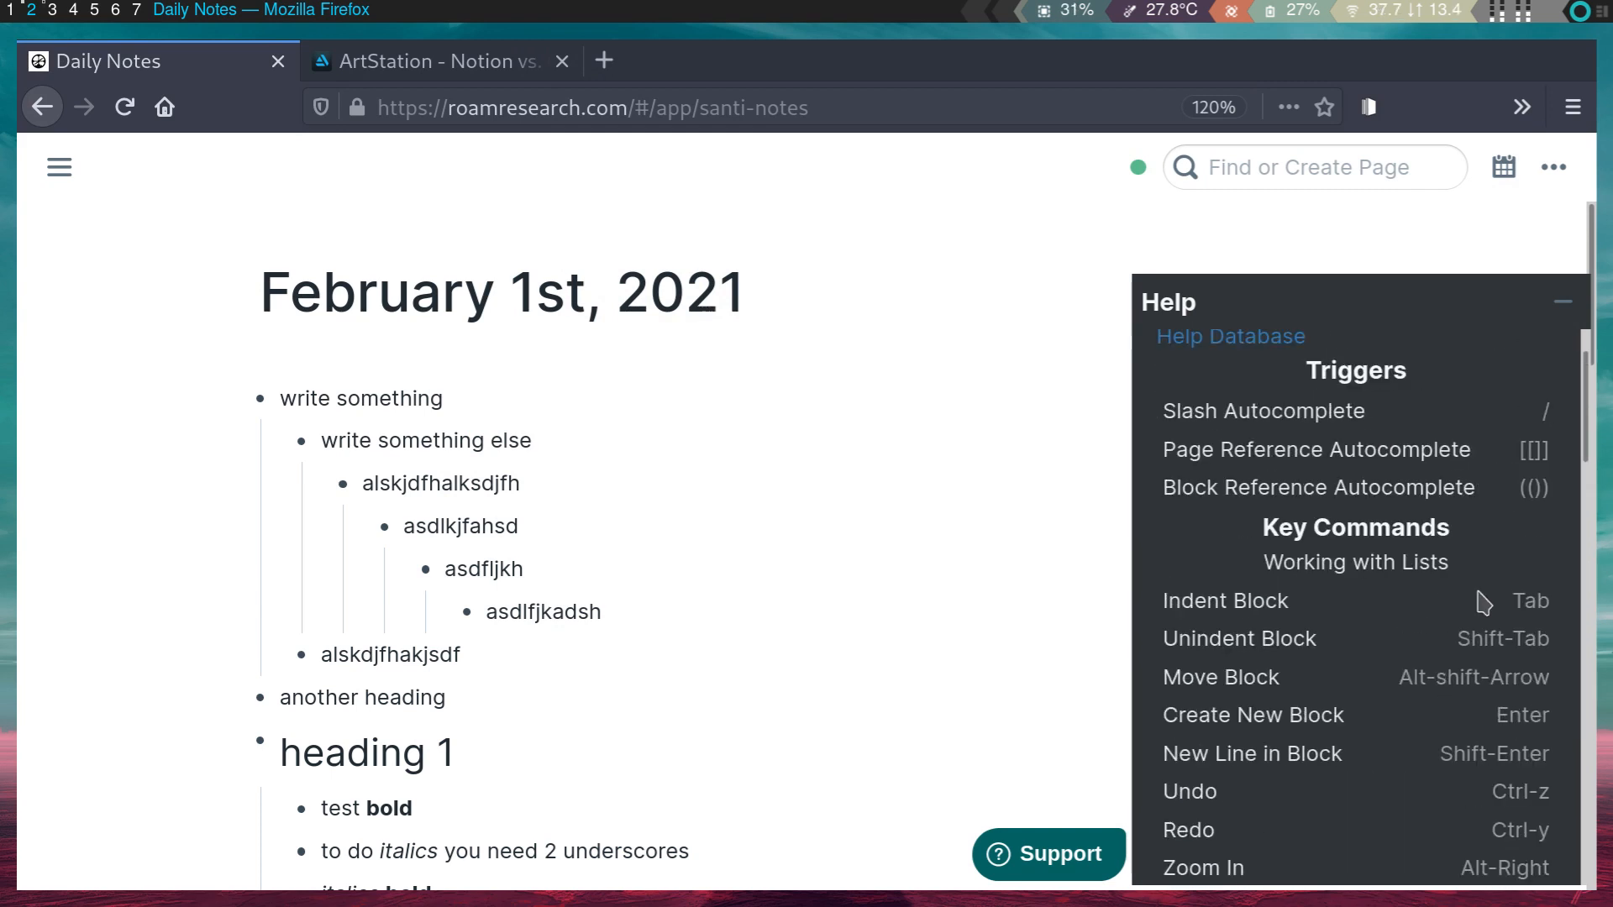
scroll(1479, 588, "down", 2)
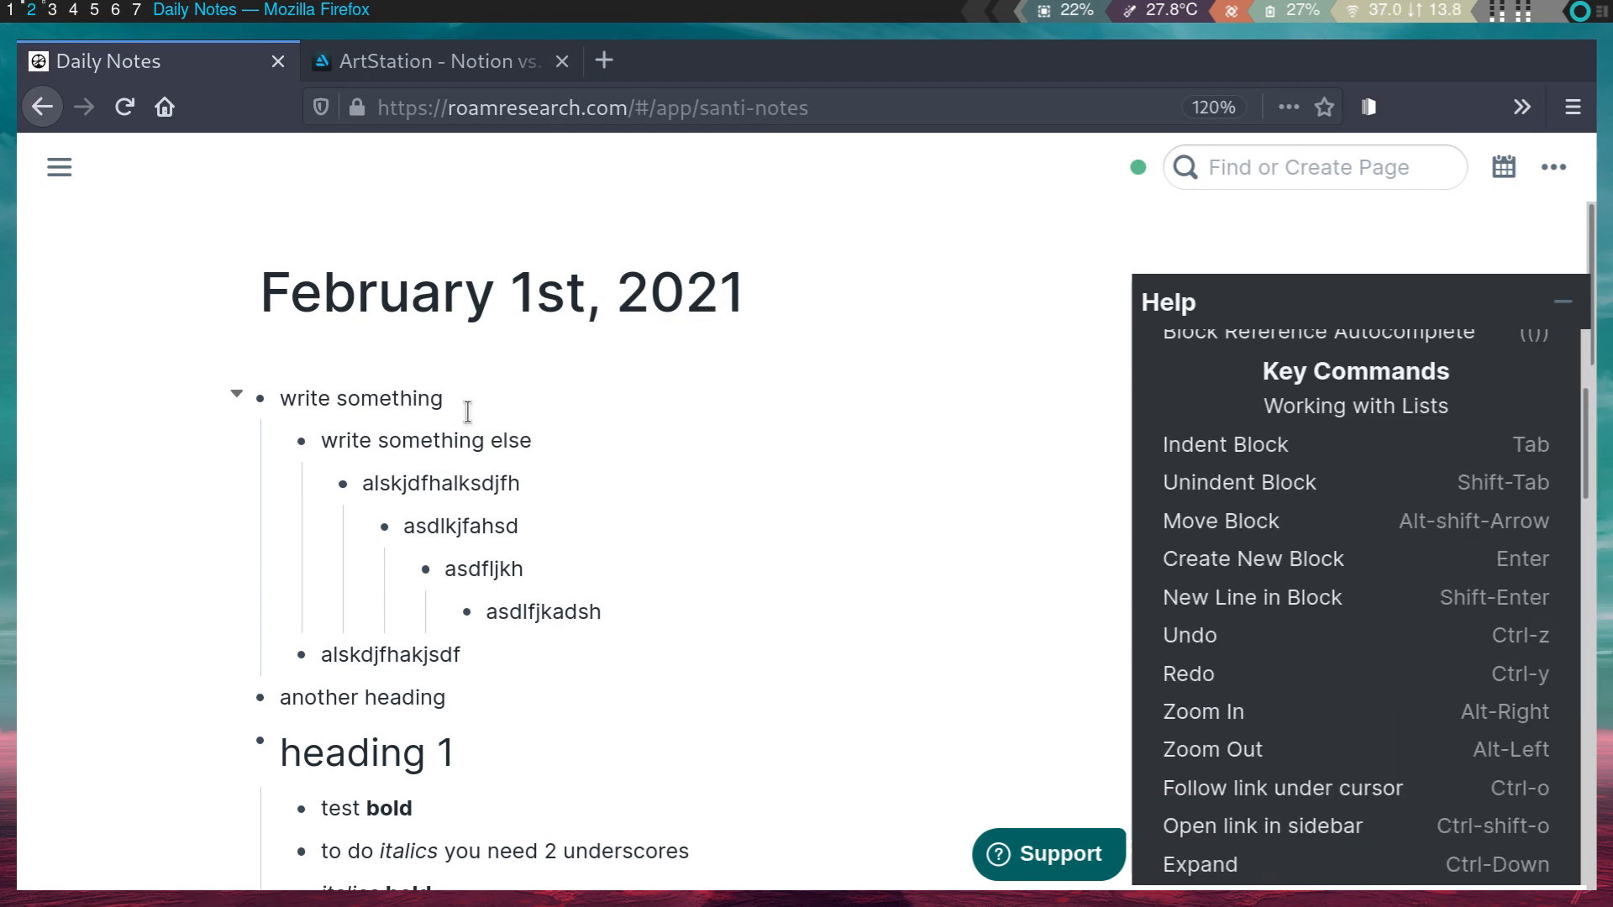
key("Return")
type("adslkfjahsdflkjhkajdsf")
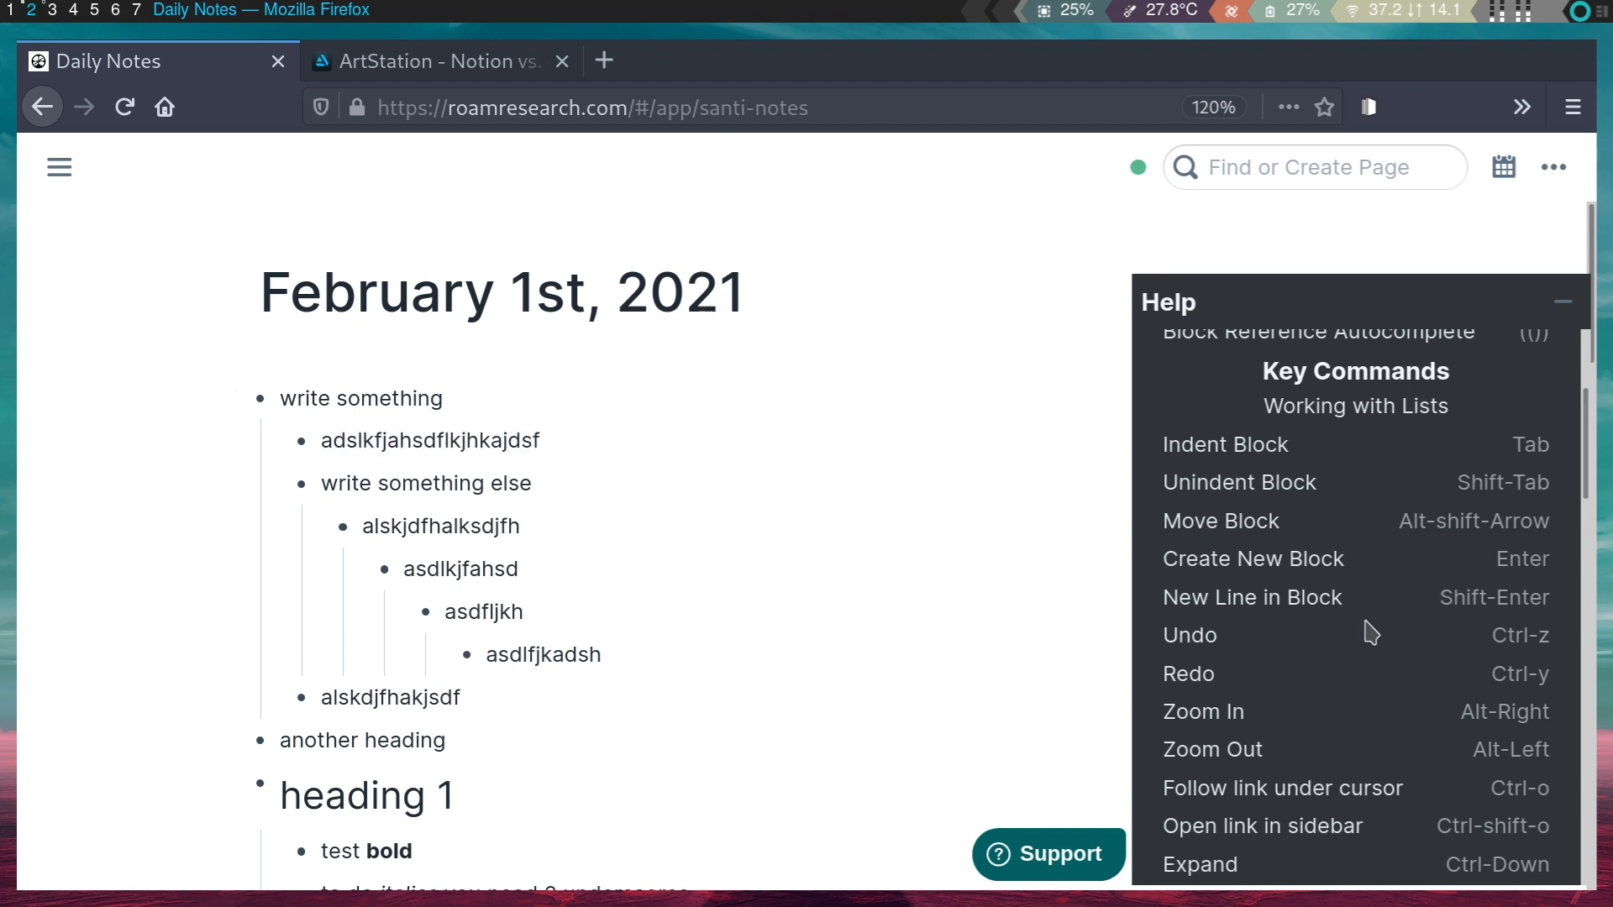
key("ctrl+BackSpace")
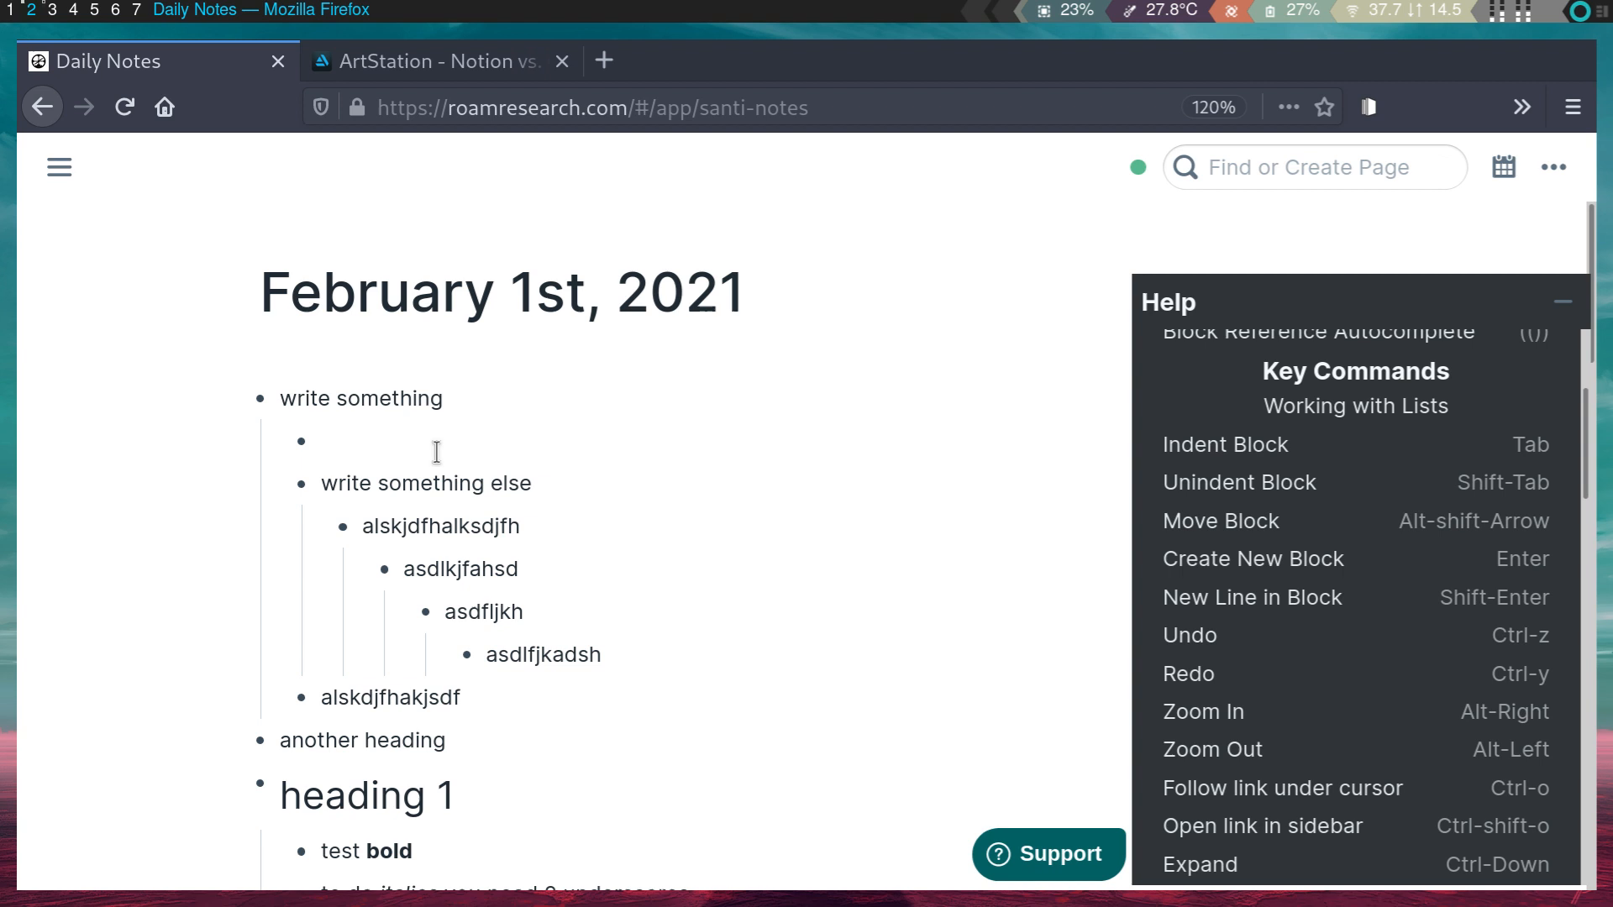
key("ctrl+z")
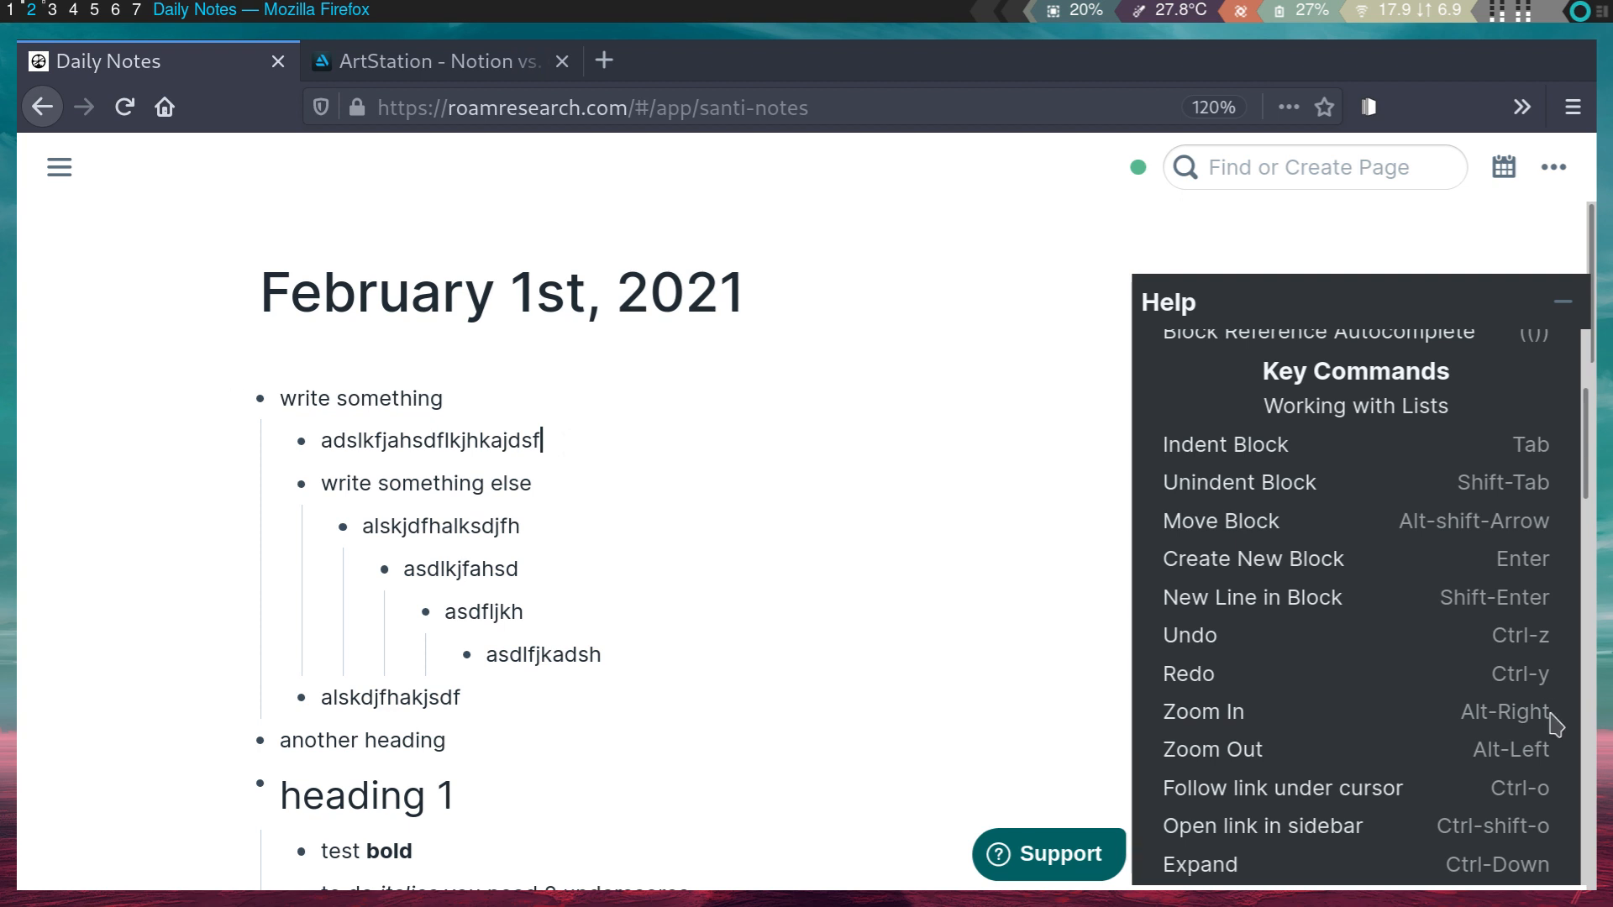
- Scroll the Help panel to the list-editing and Version Control shortcuts
left_click_drag(1551, 673, 1506, 673)
scroll(1420, 683, "down", 2)
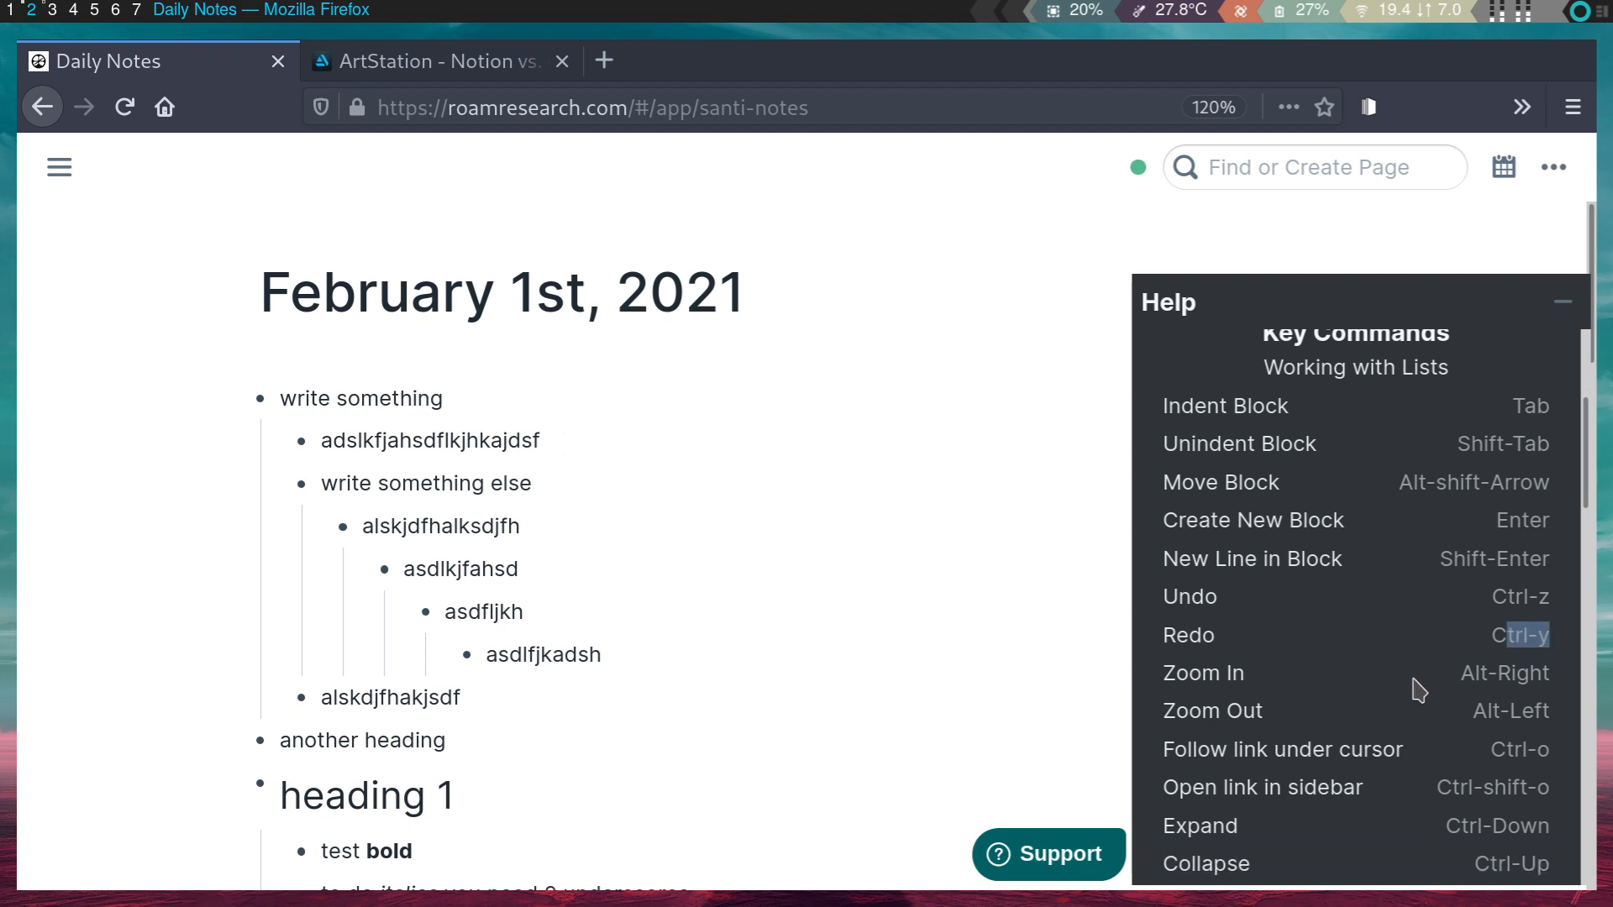
scroll(1428, 680, "down", 1)
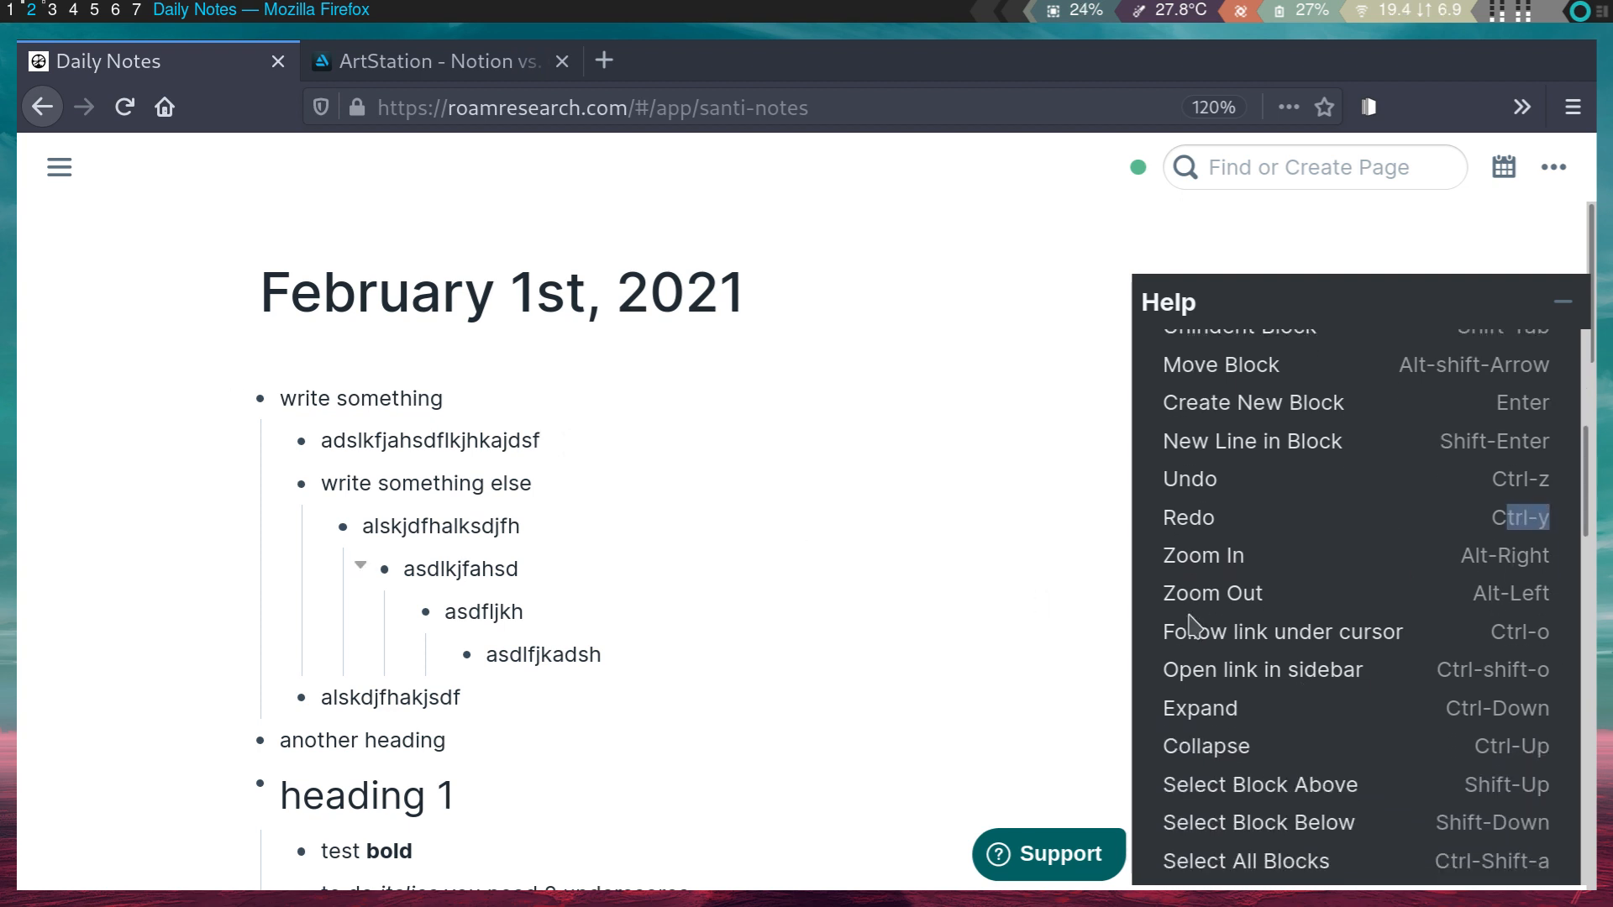
scroll(1517, 715, "down", 1)
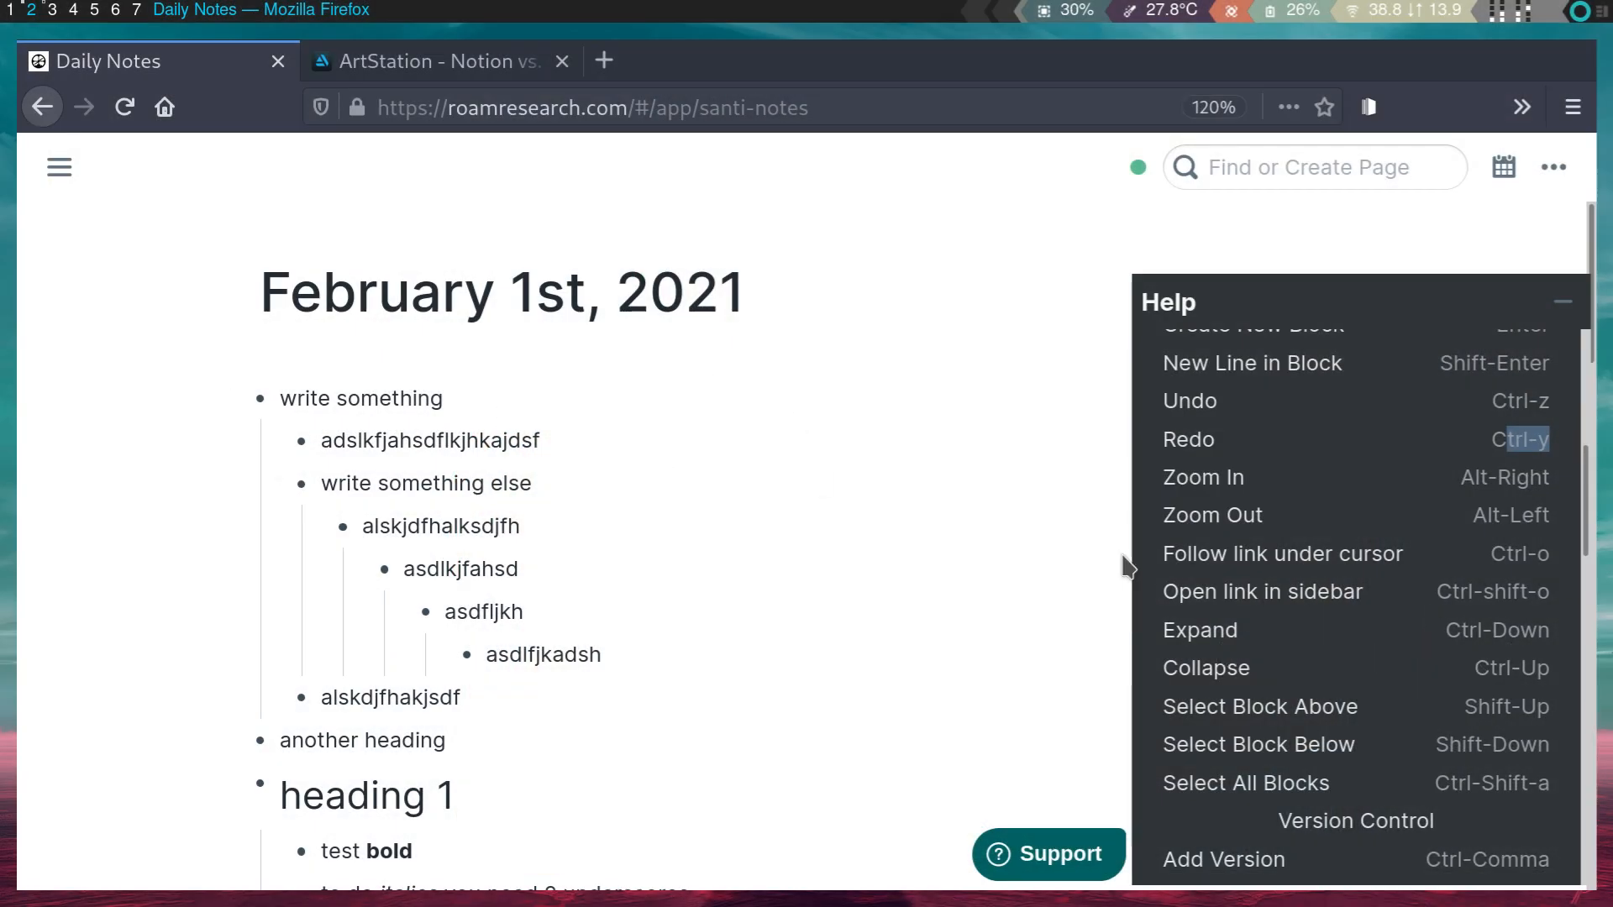
- Collapse and expand the write something and heading 1 blocks with Ctrl-Up/Ctrl-Down
left_click(374, 402)
key("ctrl+Up")
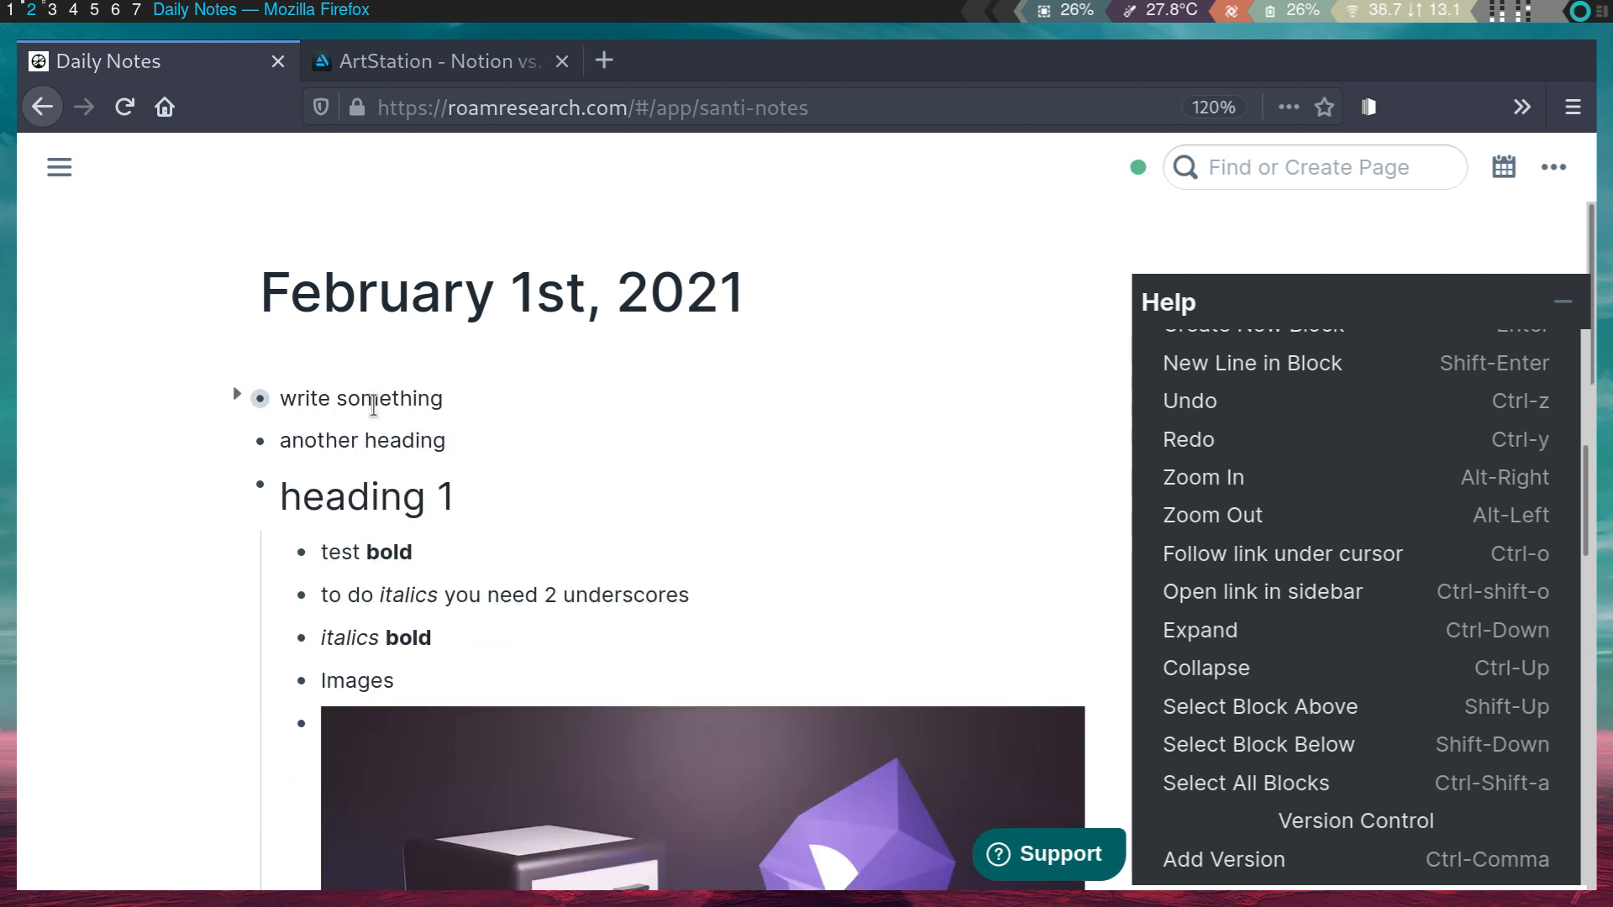
key("ctrl+Down")
key("ctrl+Up")
key("Down")
key("ctrl+Up")
key("ctrl+Down")
key("ctrl+Up")
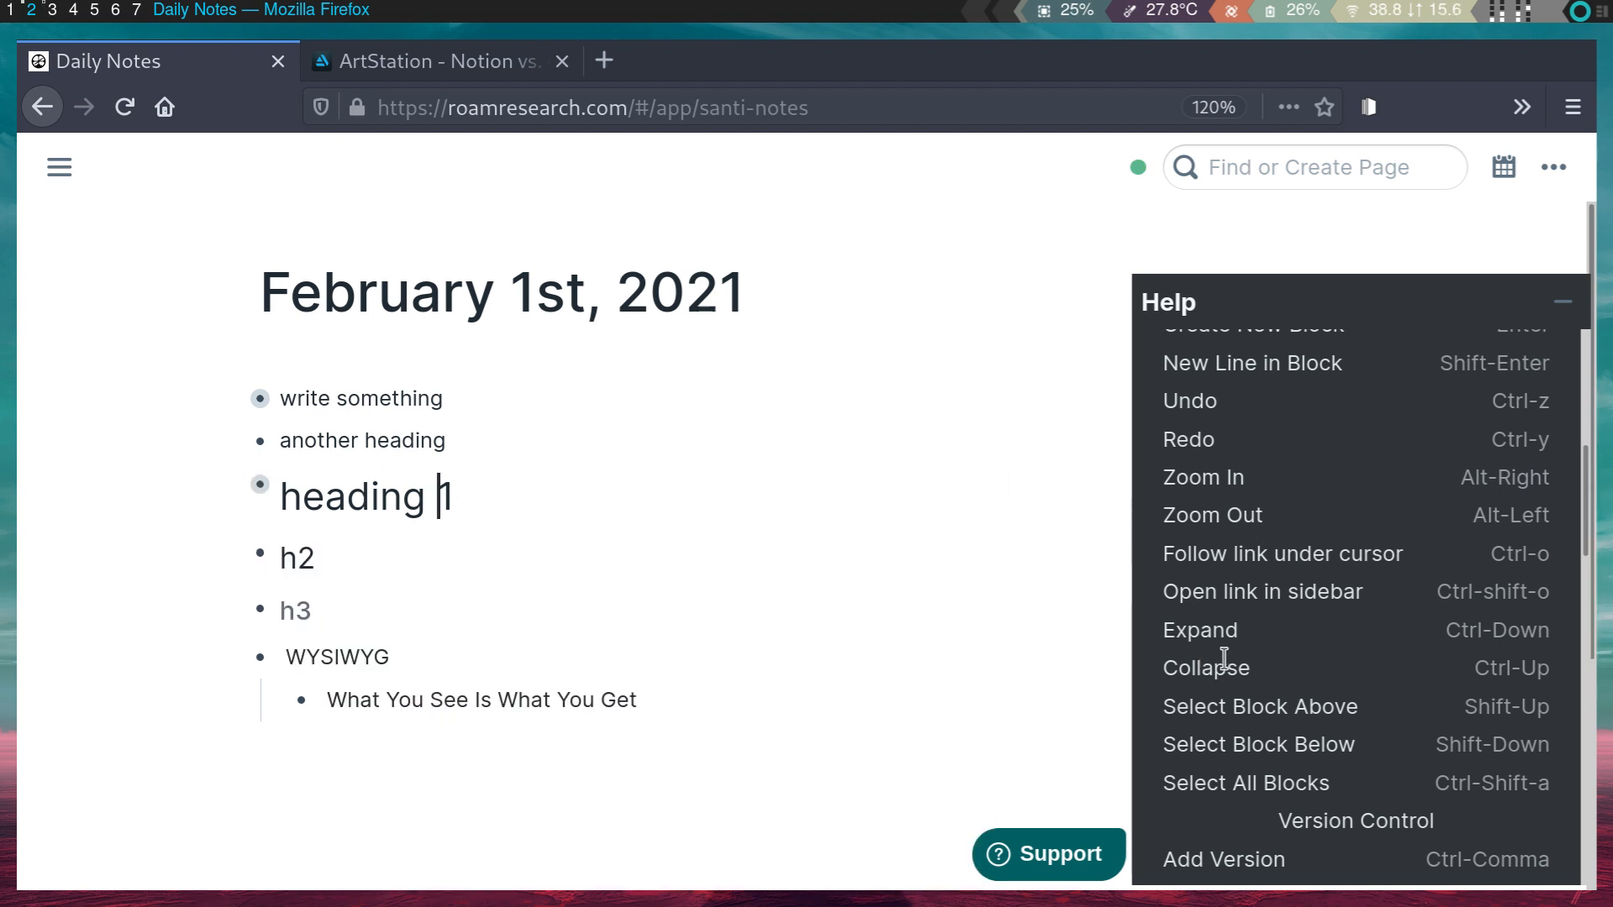
- Re-expand the heading 1 and write something blocks so their children show again
scroll(1207, 736, "up", 2)
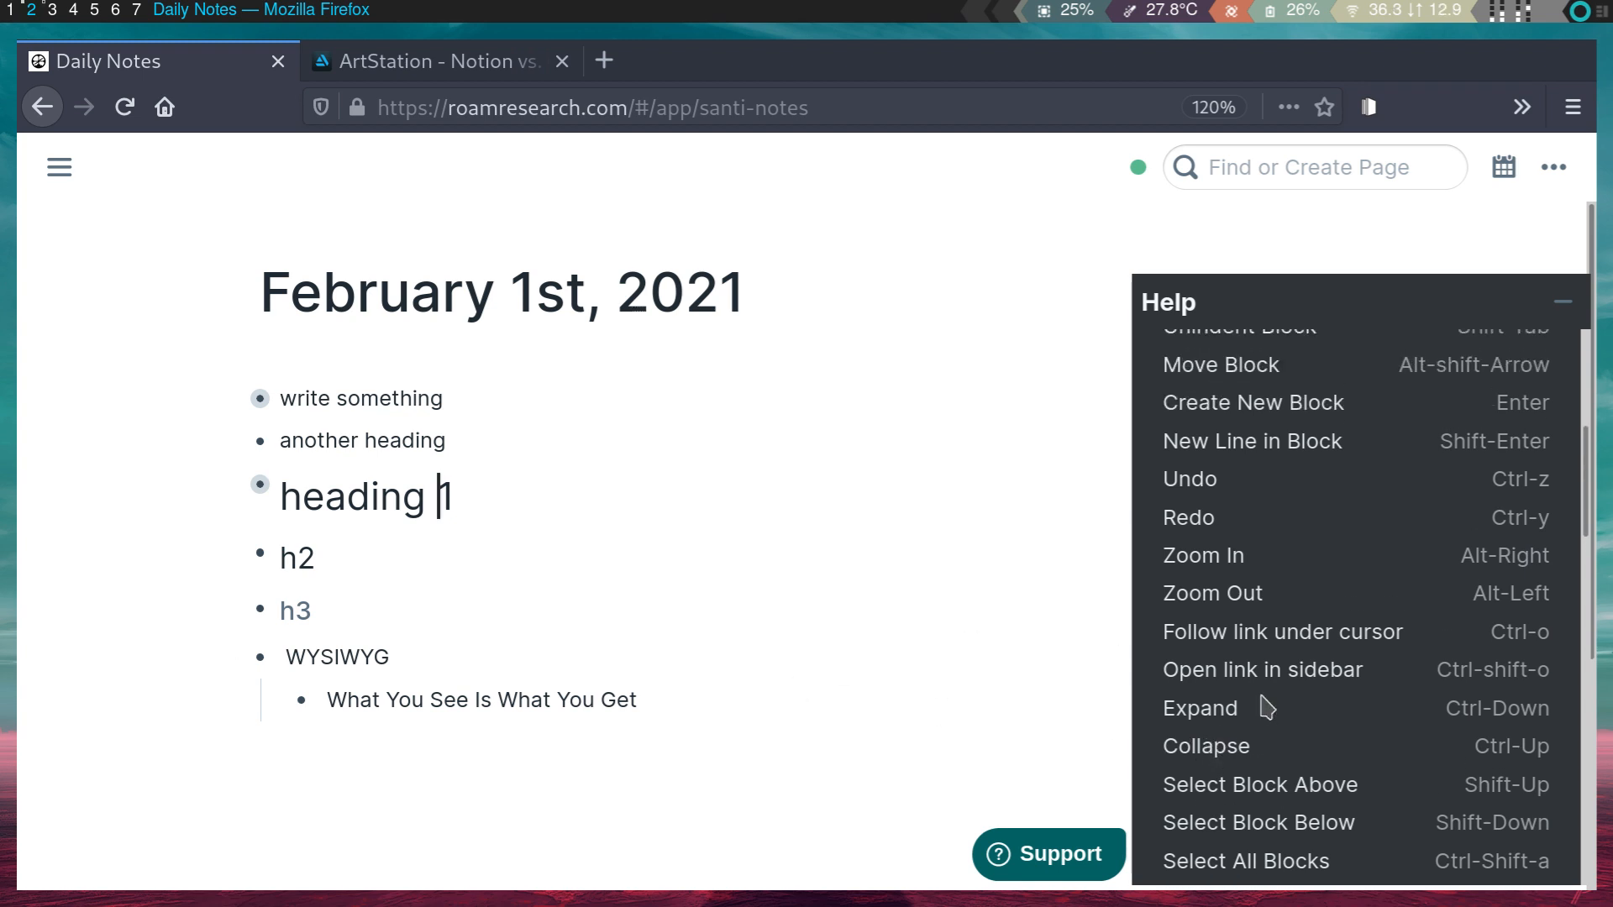
left_click(313, 559)
left_click(327, 471)
key("ctrl+Down")
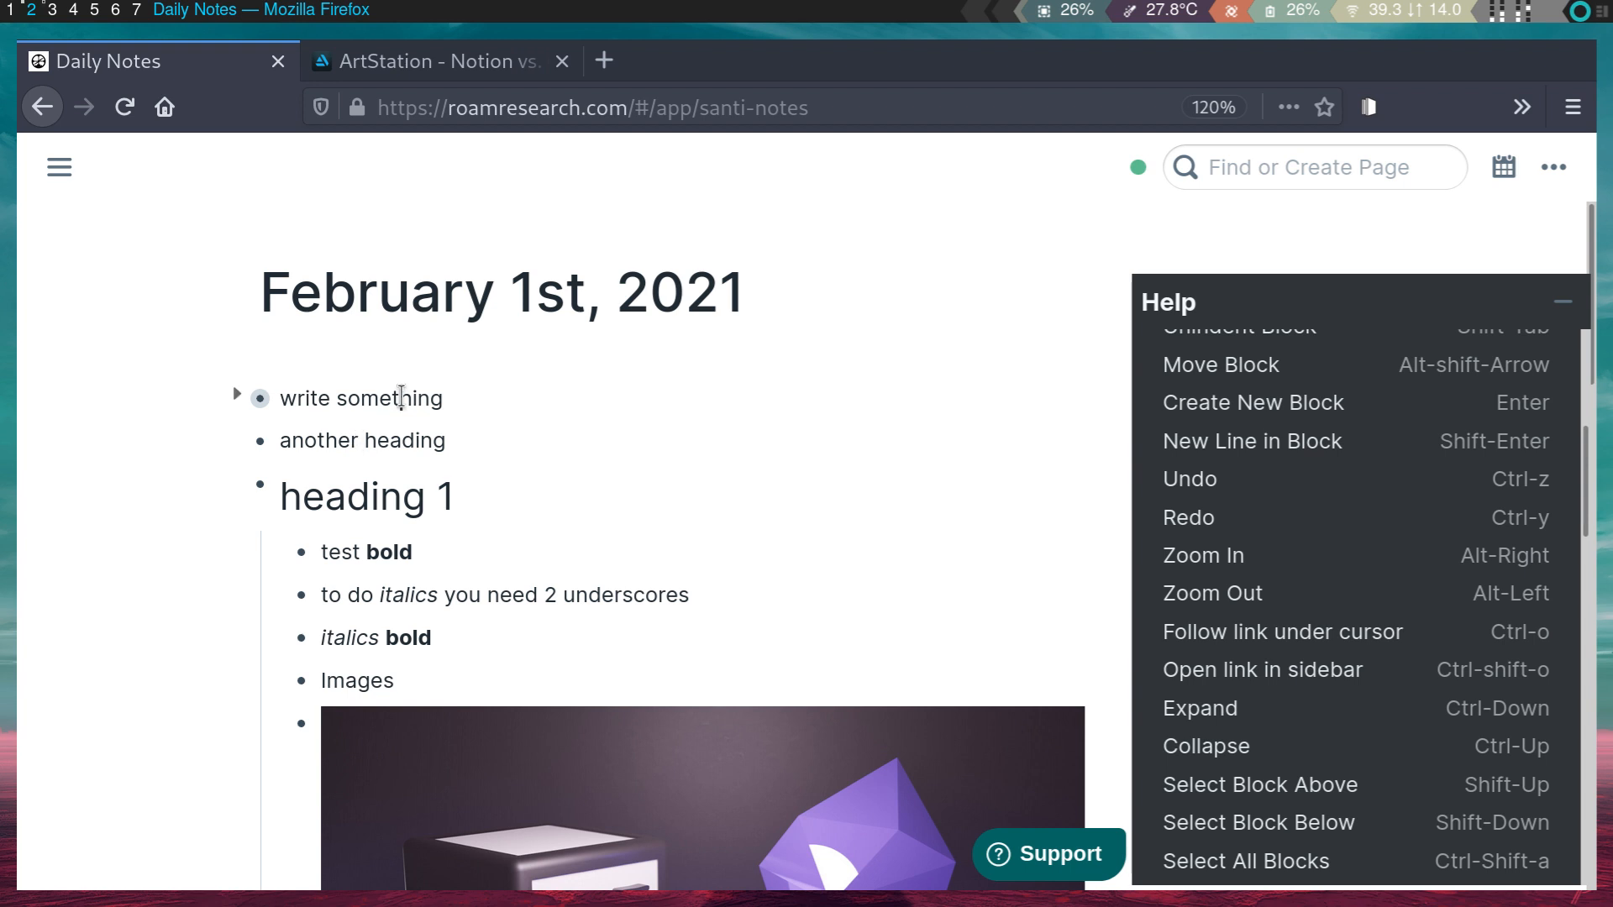
left_click(402, 397)
key("ctrl+Down")
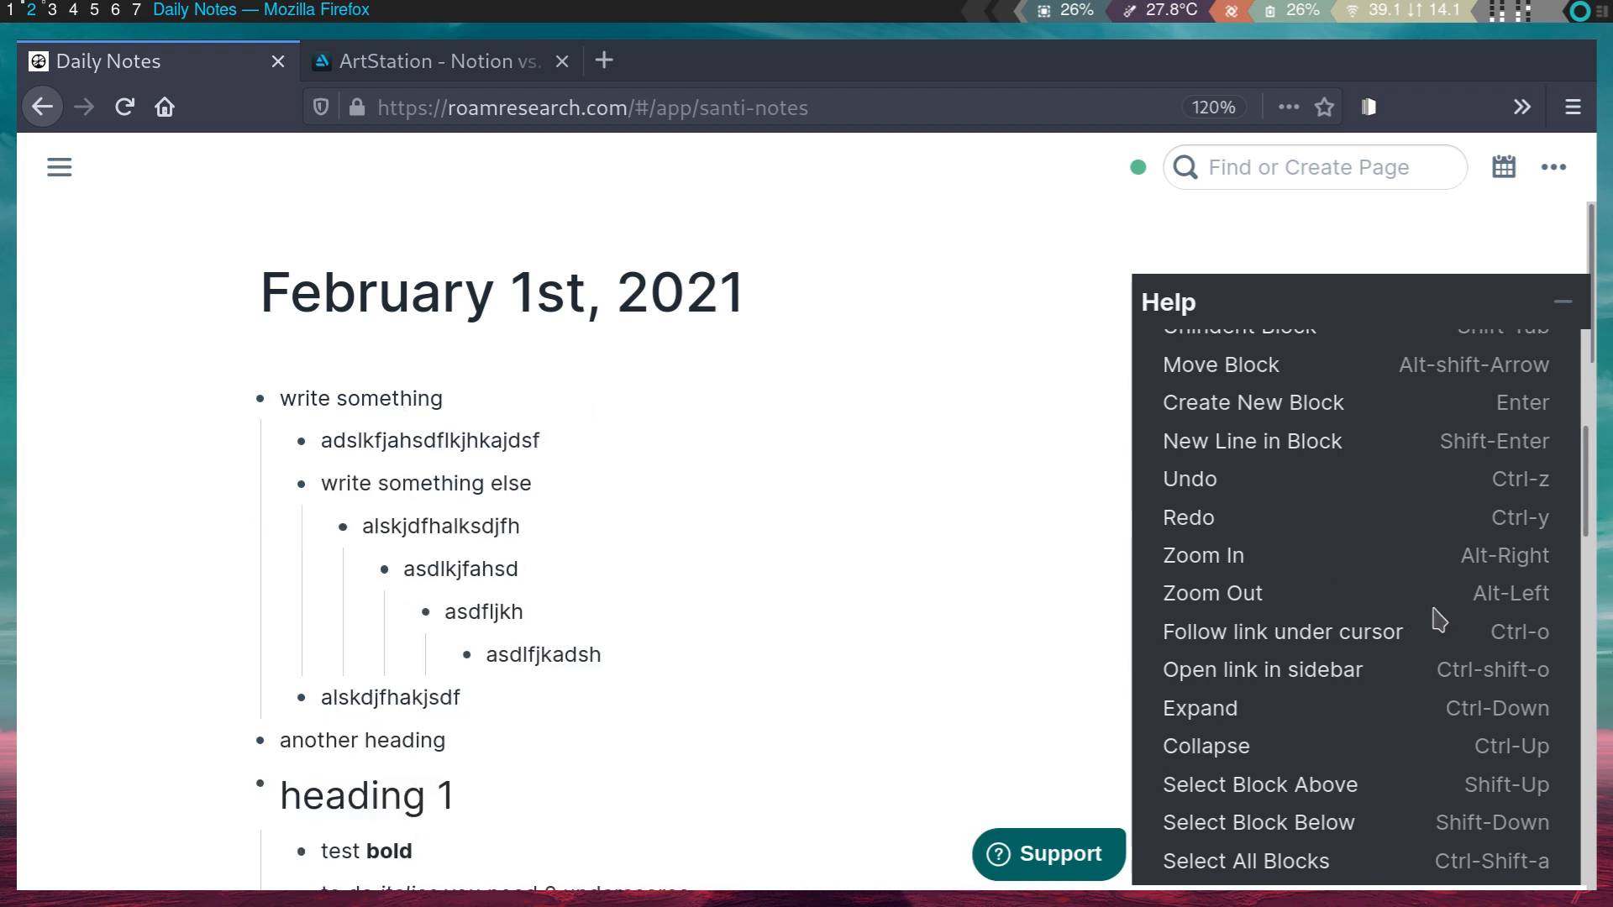
- Zoom into the write something block with Alt-Right
scroll(1441, 622, "up", 2)
scroll(1390, 558, "up", 2)
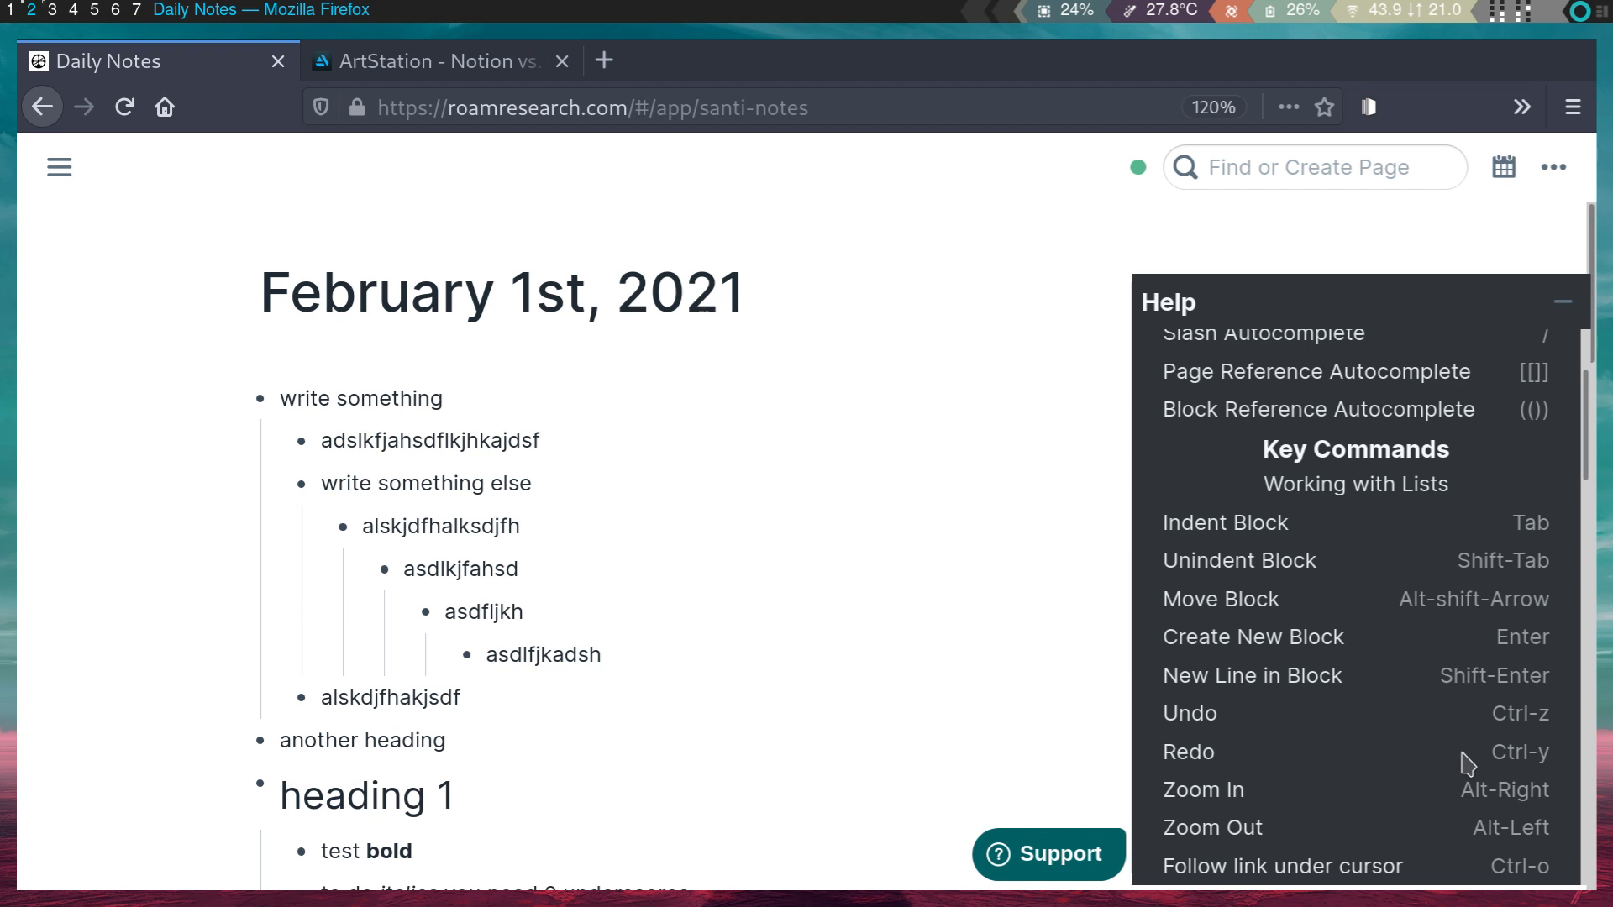
scroll(1480, 810, "down", 1)
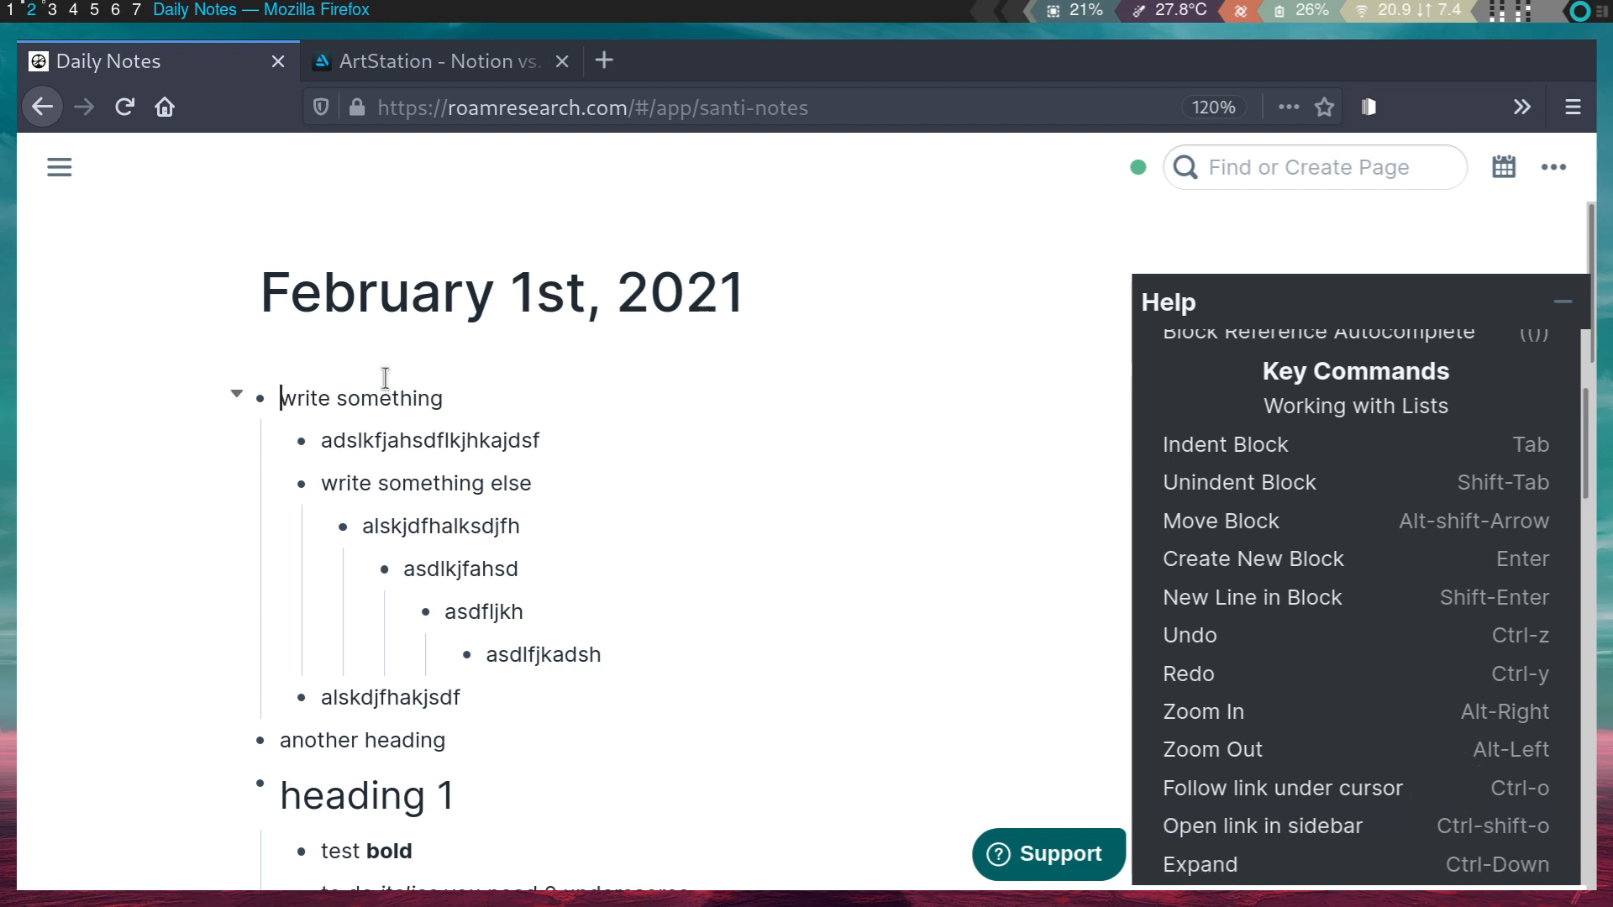
key("alt+Right")
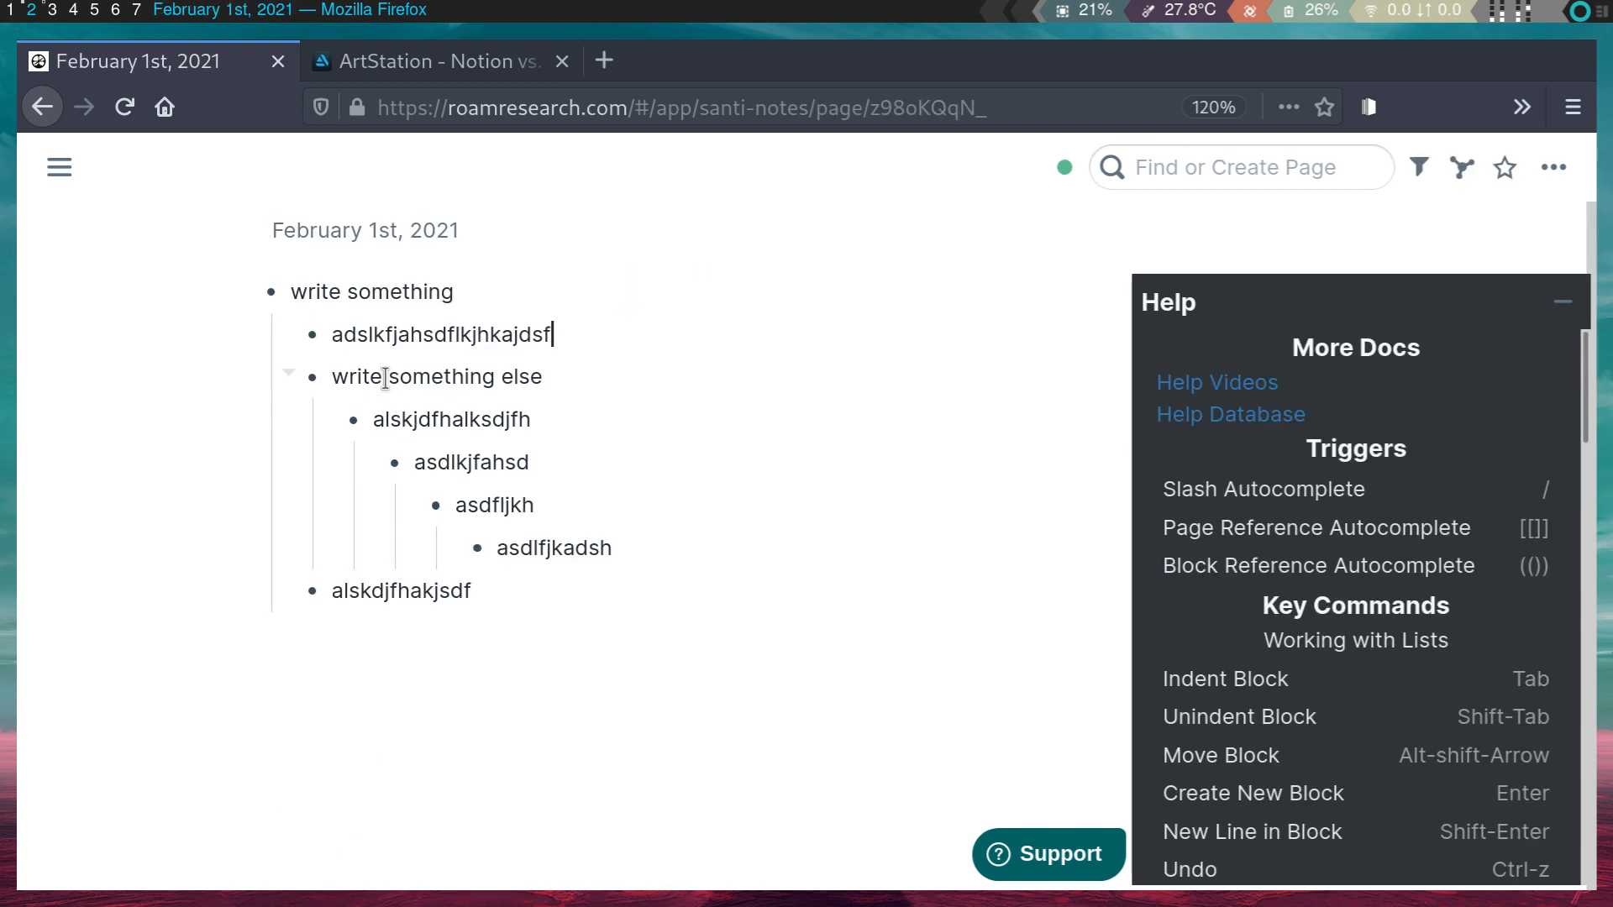
- Return to the full February 1st page and start an empty block under write something
left_click(327, 297)
key("alt+Left")
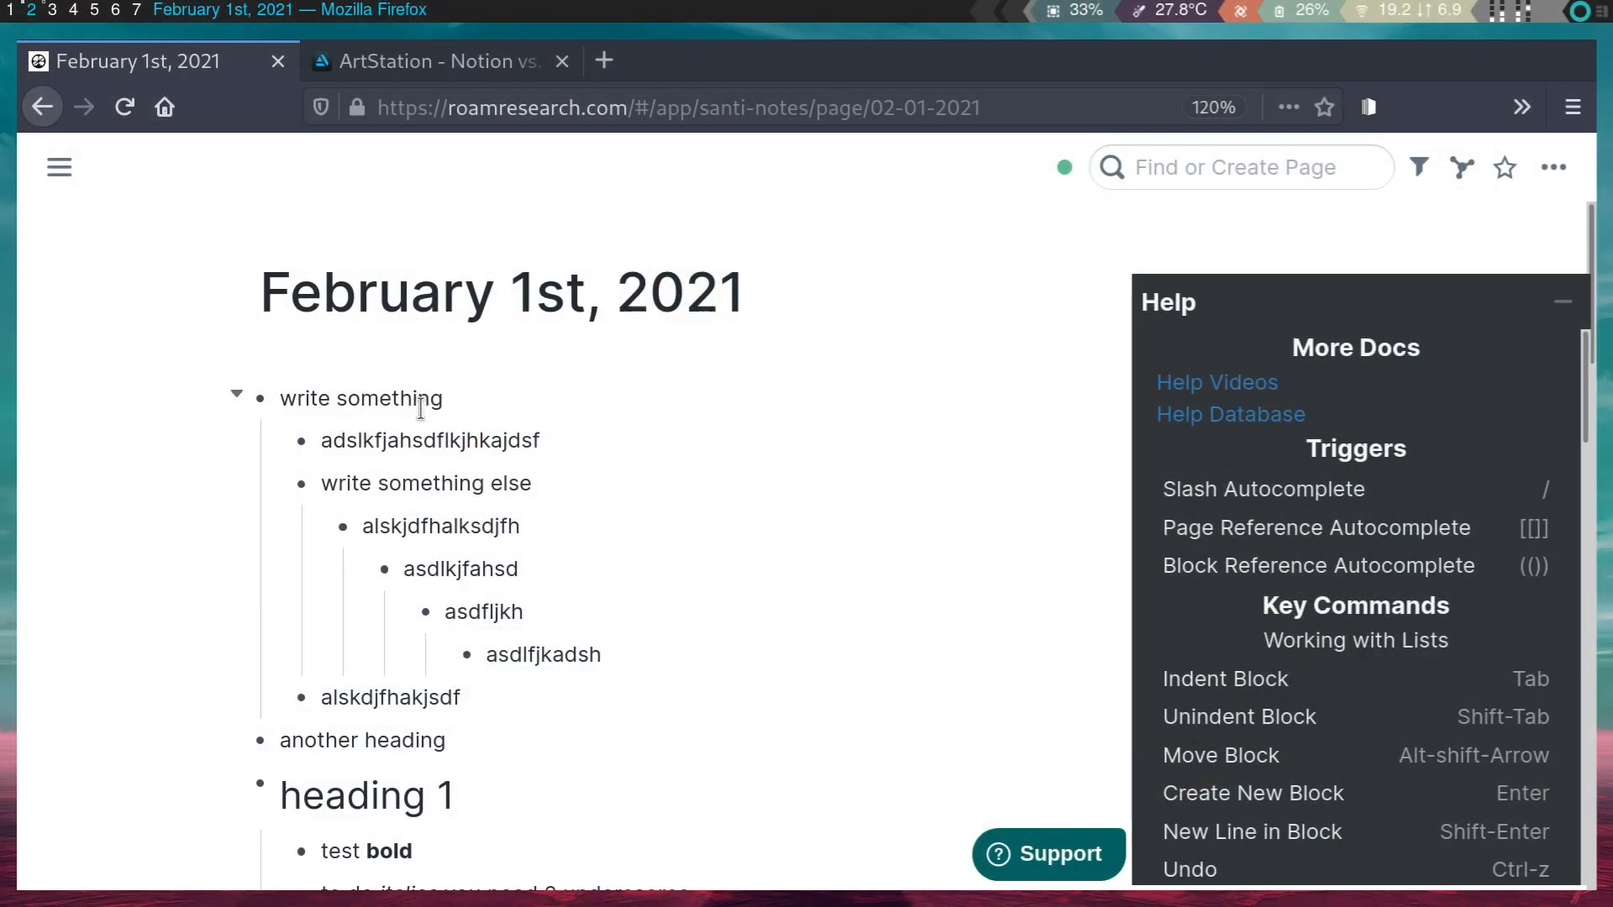
left_click(468, 411)
key("Return")
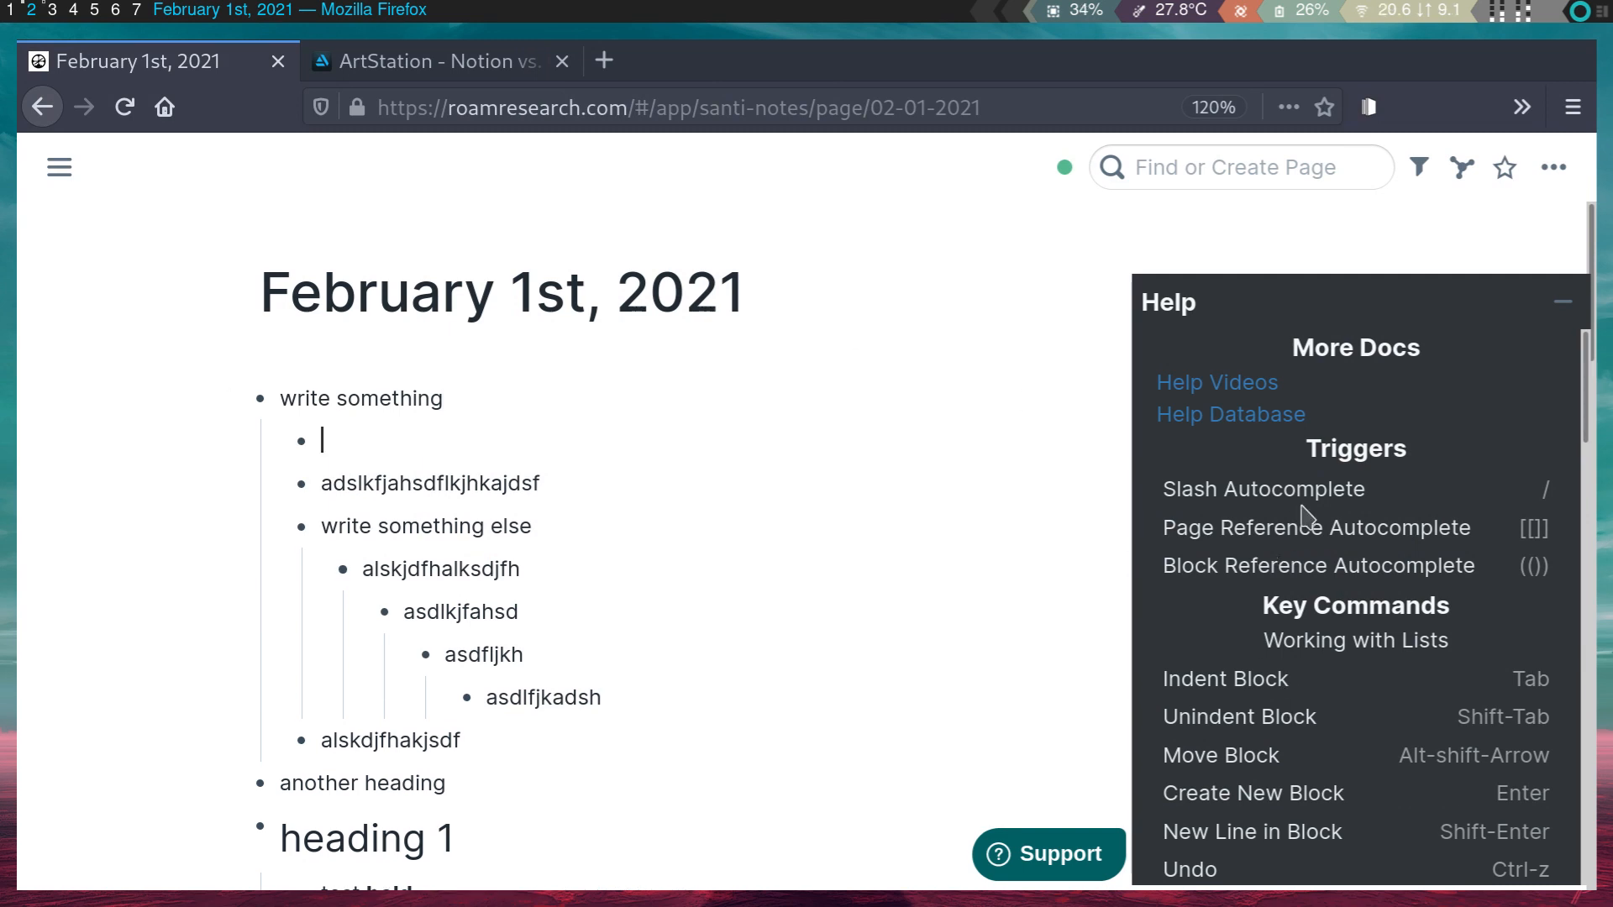
- Insert a TODO 'wash hands often' from the slash menu and start a new block
type("/")
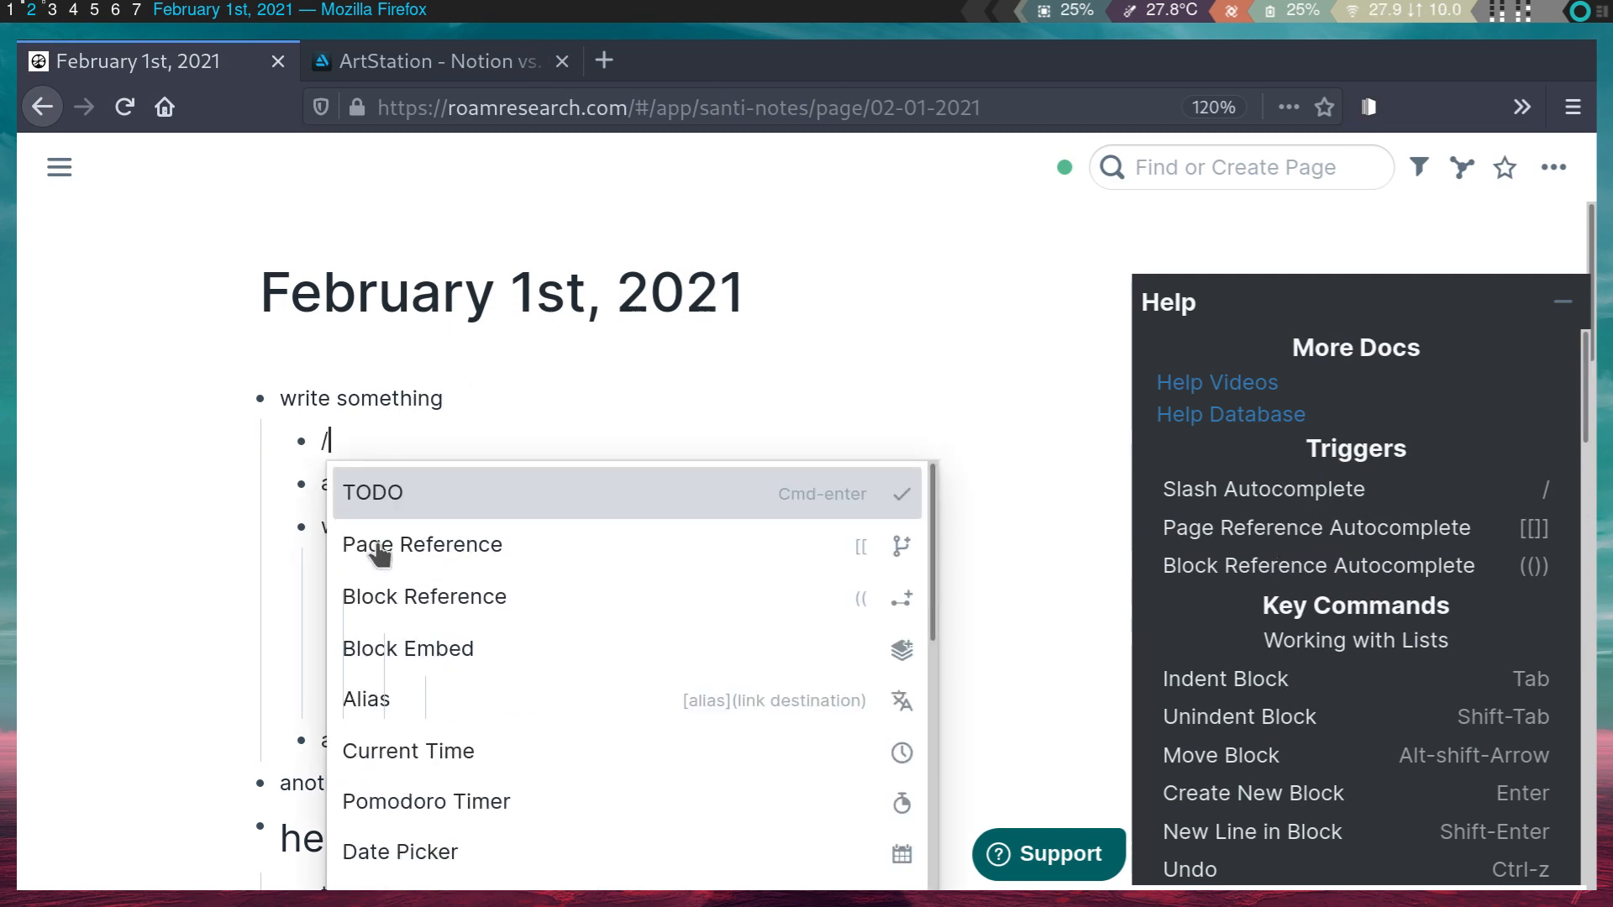
scroll(379, 554, "down", 1)
scroll(407, 619, "down", 5)
scroll(406, 619, "up", 5)
scroll(406, 619, "down", 1)
scroll(407, 619, "down", 4)
scroll(407, 620, "up", 5)
left_click(455, 494)
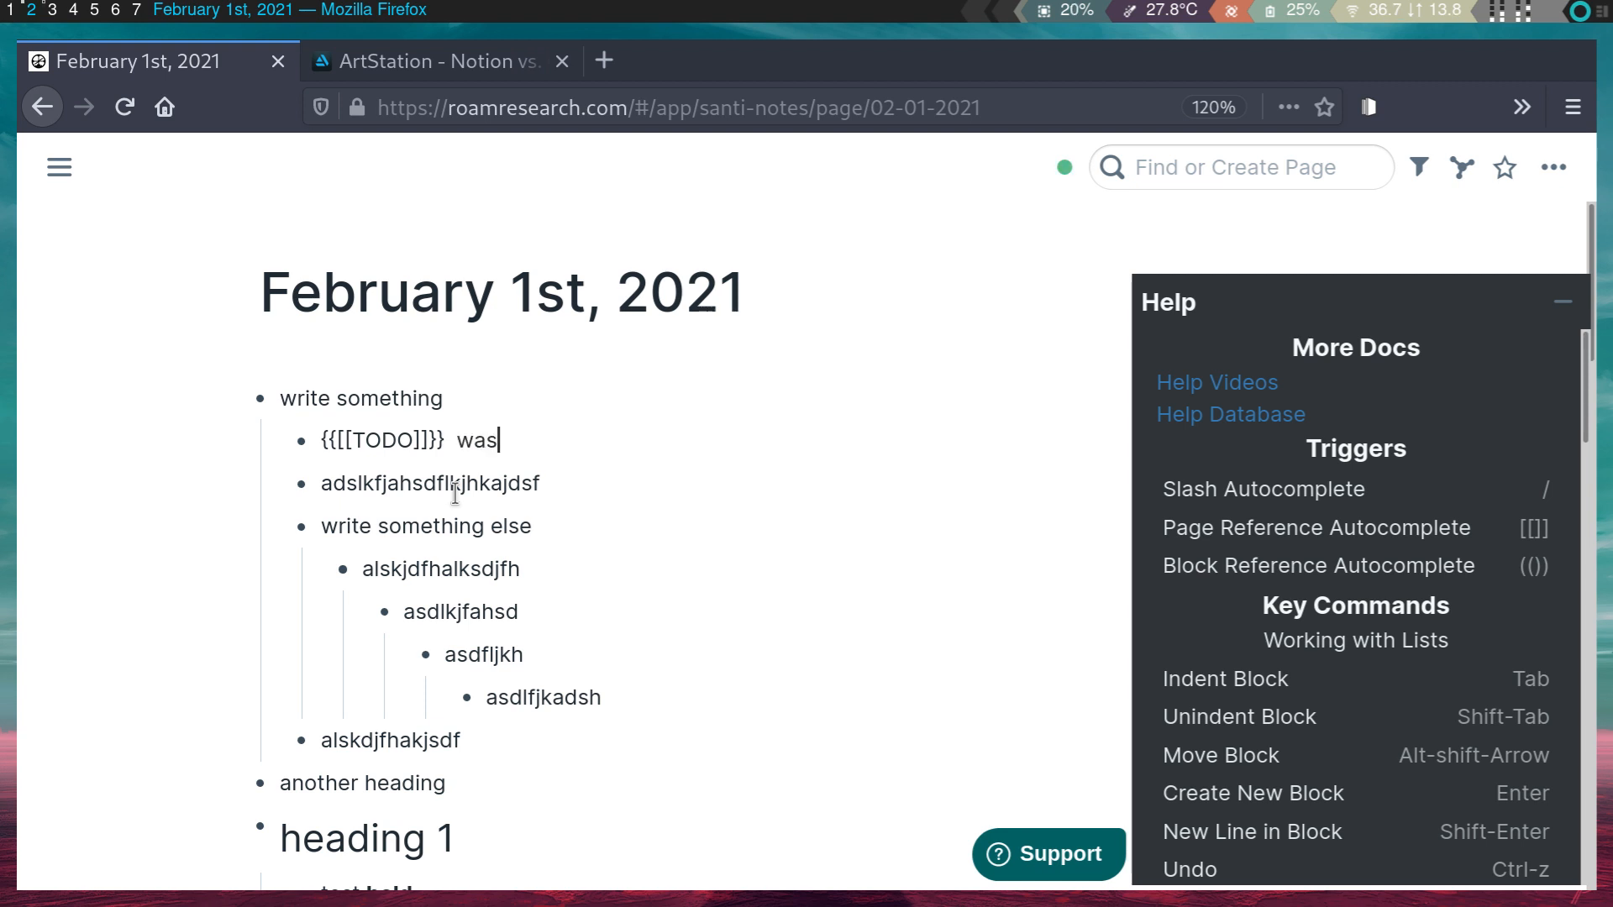
type("wash hands often")
key("Return")
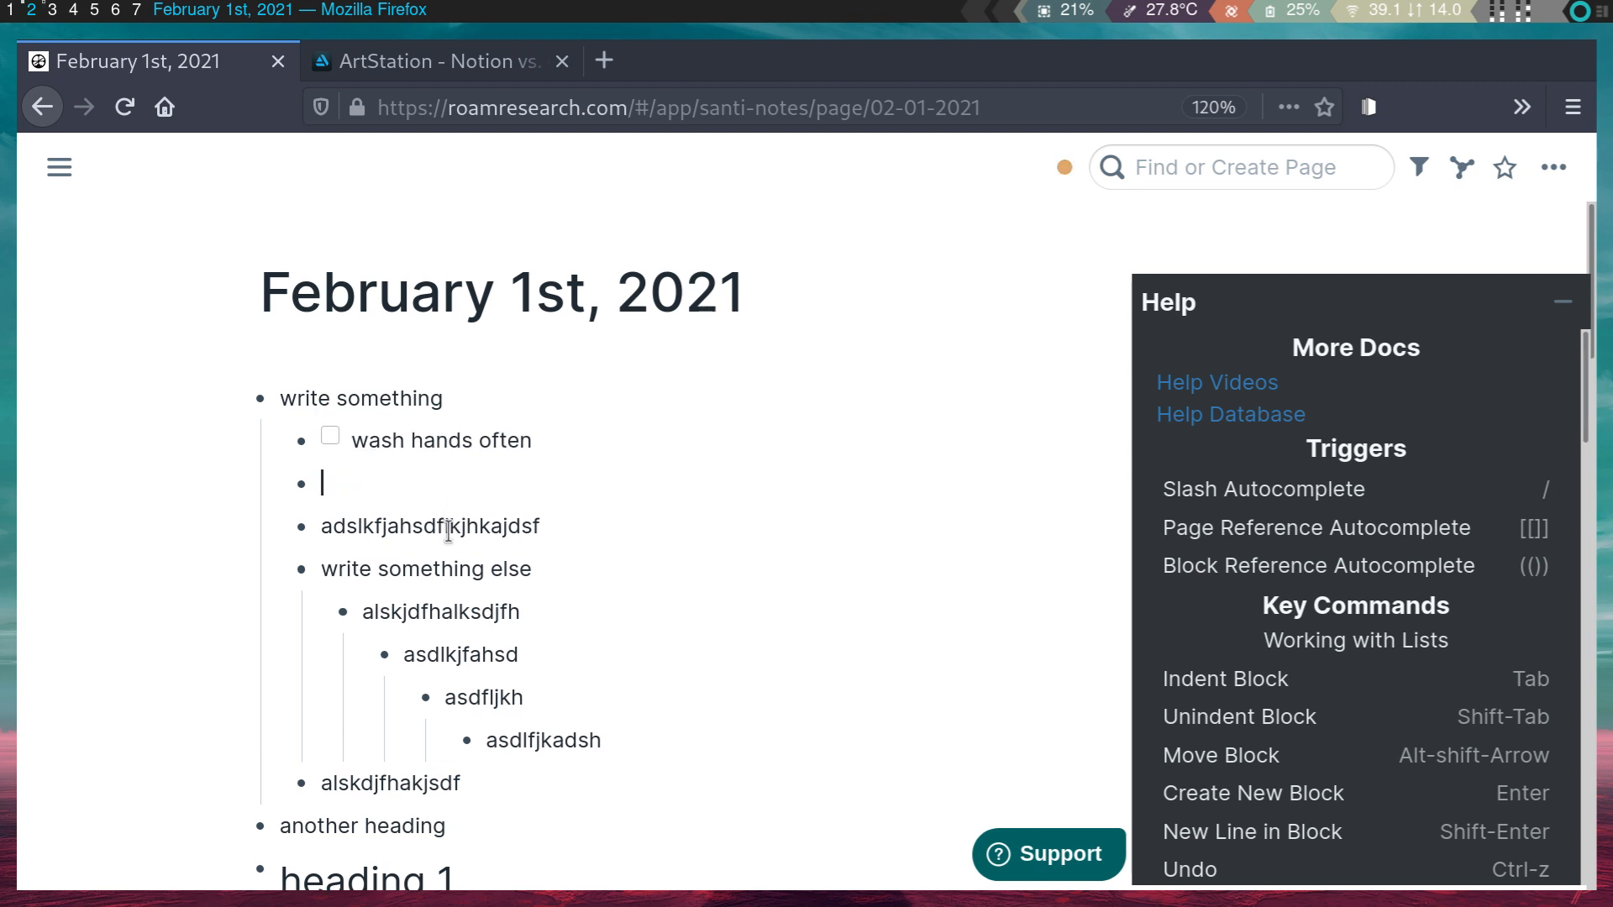
- Check and uncheck the wash hands often task, leaving it unchecked
left_click(331, 437)
left_click(331, 438)
left_click(331, 438)
left_click(454, 439)
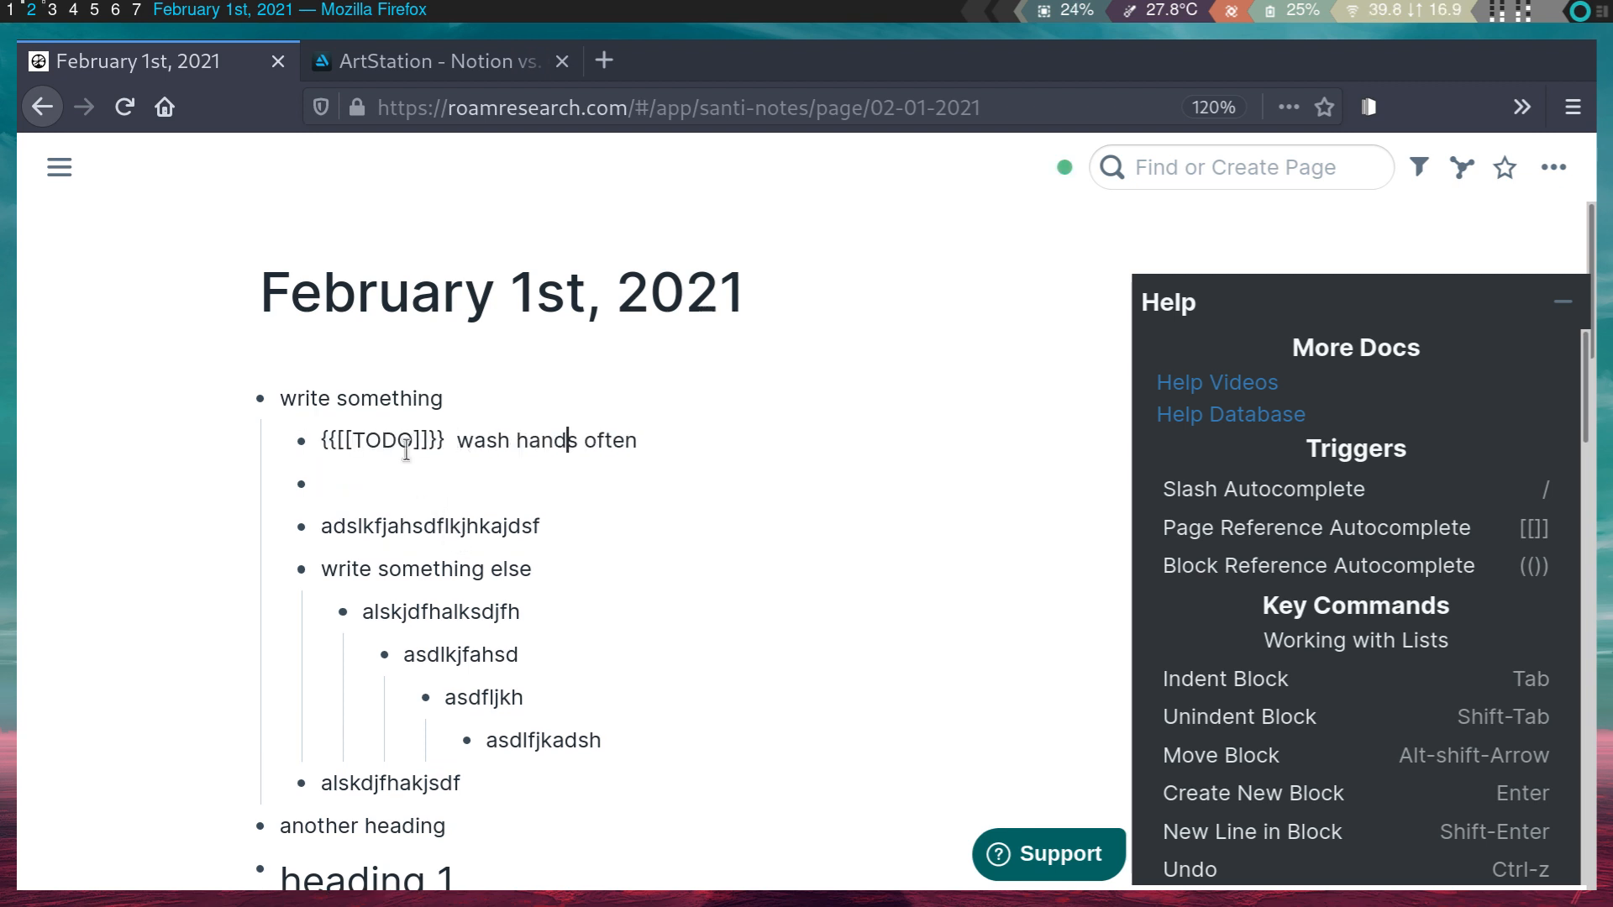
left_click(463, 485)
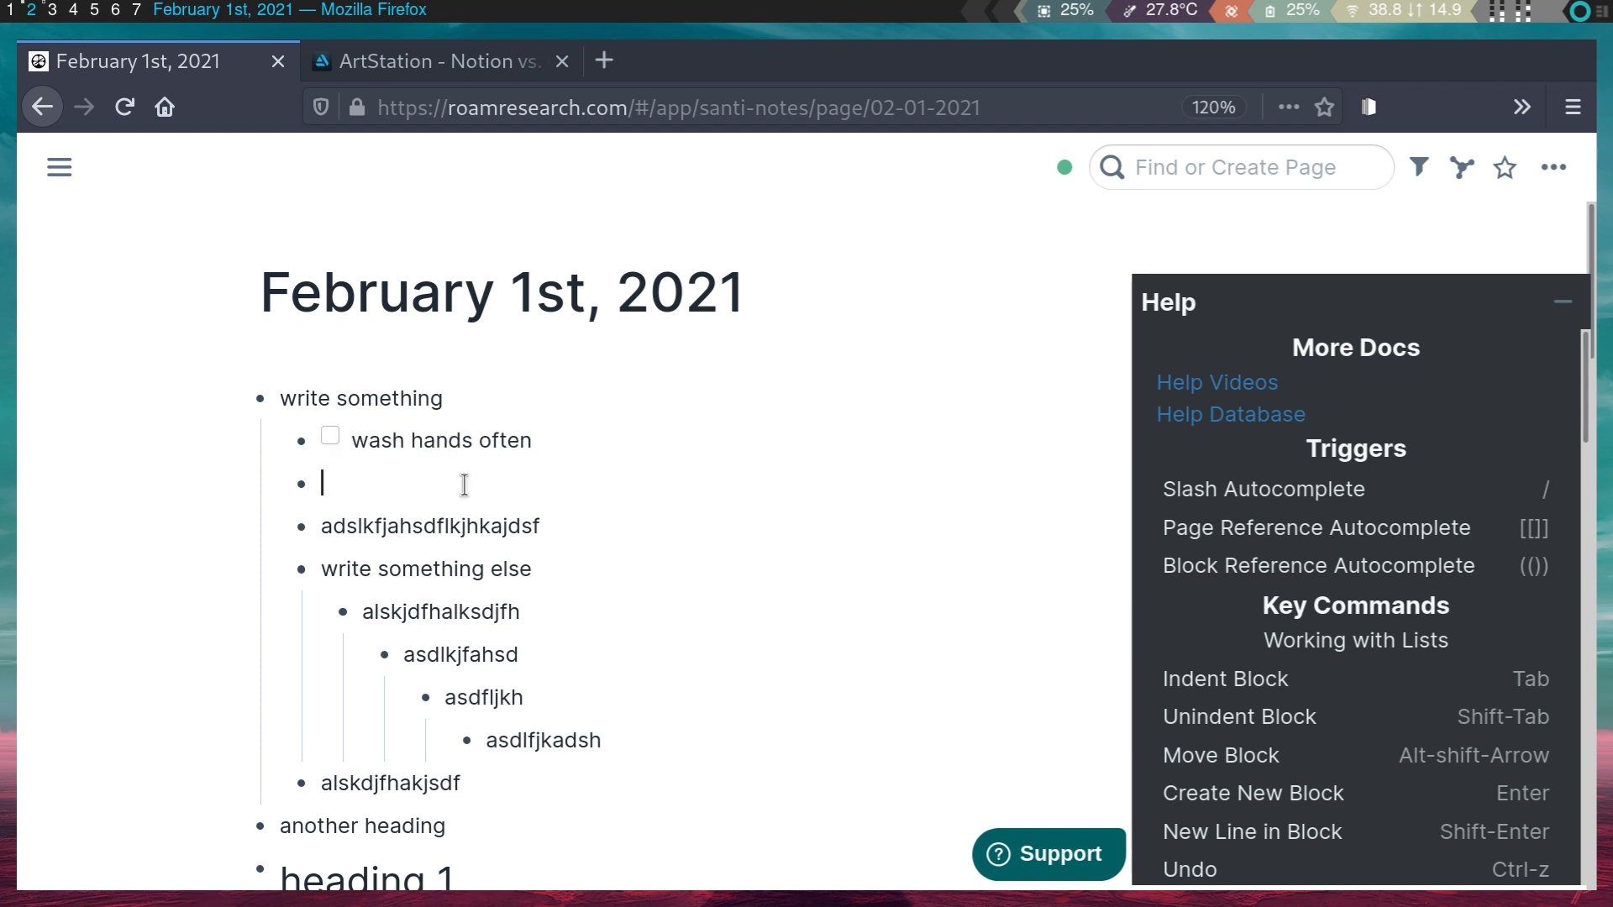
left_click(331, 436)
left_click(330, 437)
- Insert a 25-minute {{[[POMO]]: 25}} Pomodoro block from the slash menu
type("/")
scroll(468, 619, "down", 3)
scroll(475, 672, "up", 1)
scroll(477, 698, "up", 1)
left_click(497, 765)
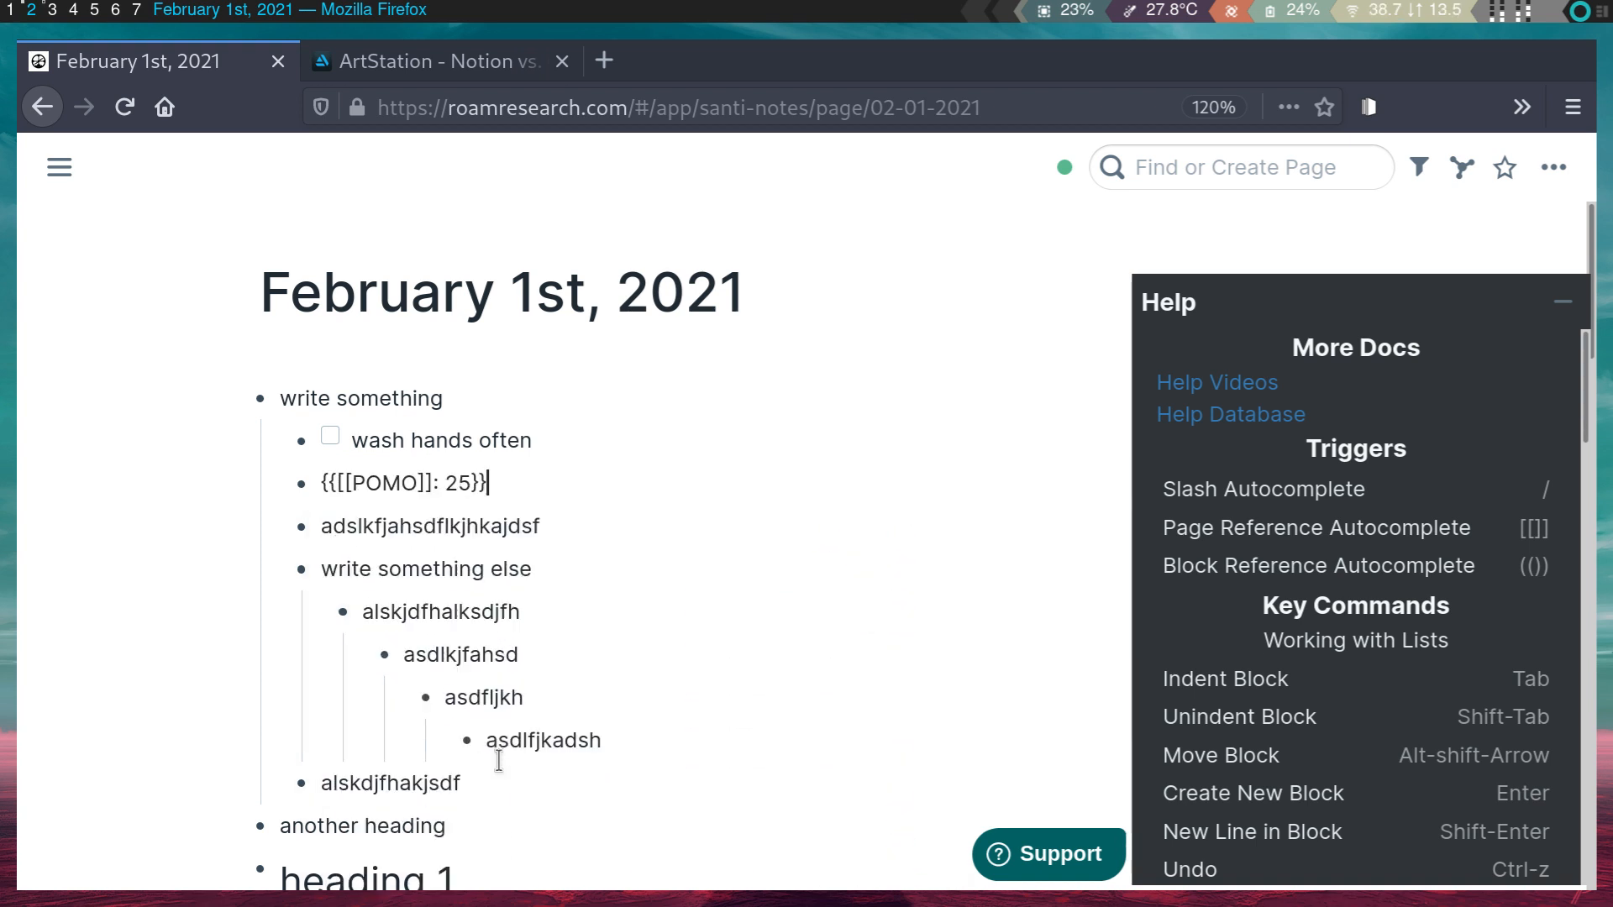
left_click(531, 526)
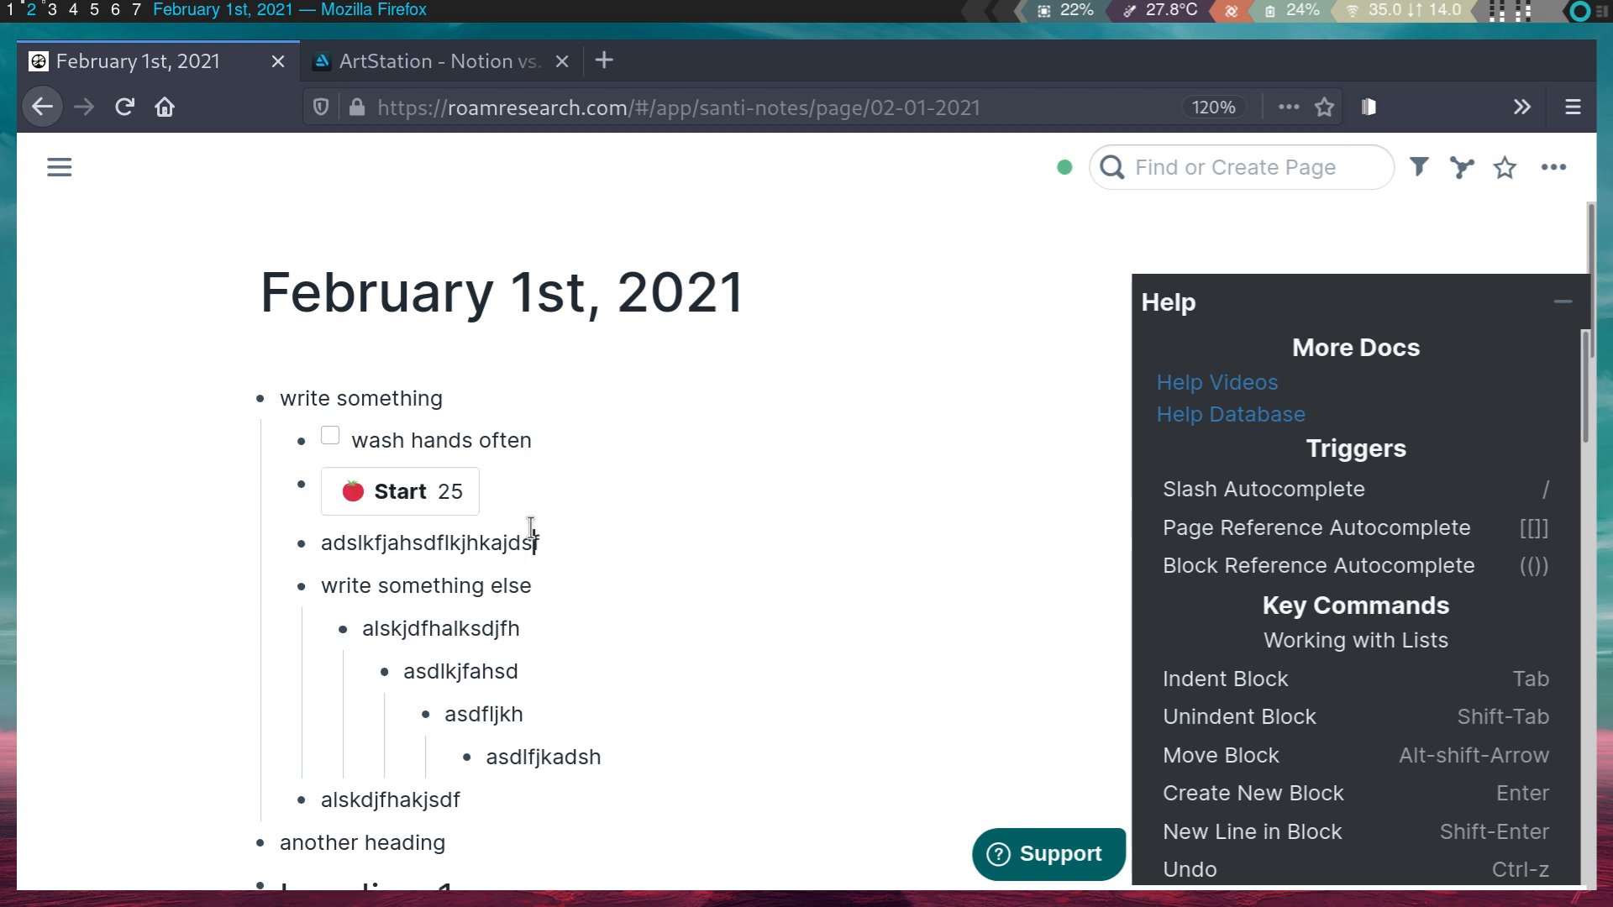
- Start the Pomodoro countdown so the timer runs, showing 24:28
left_click(420, 501)
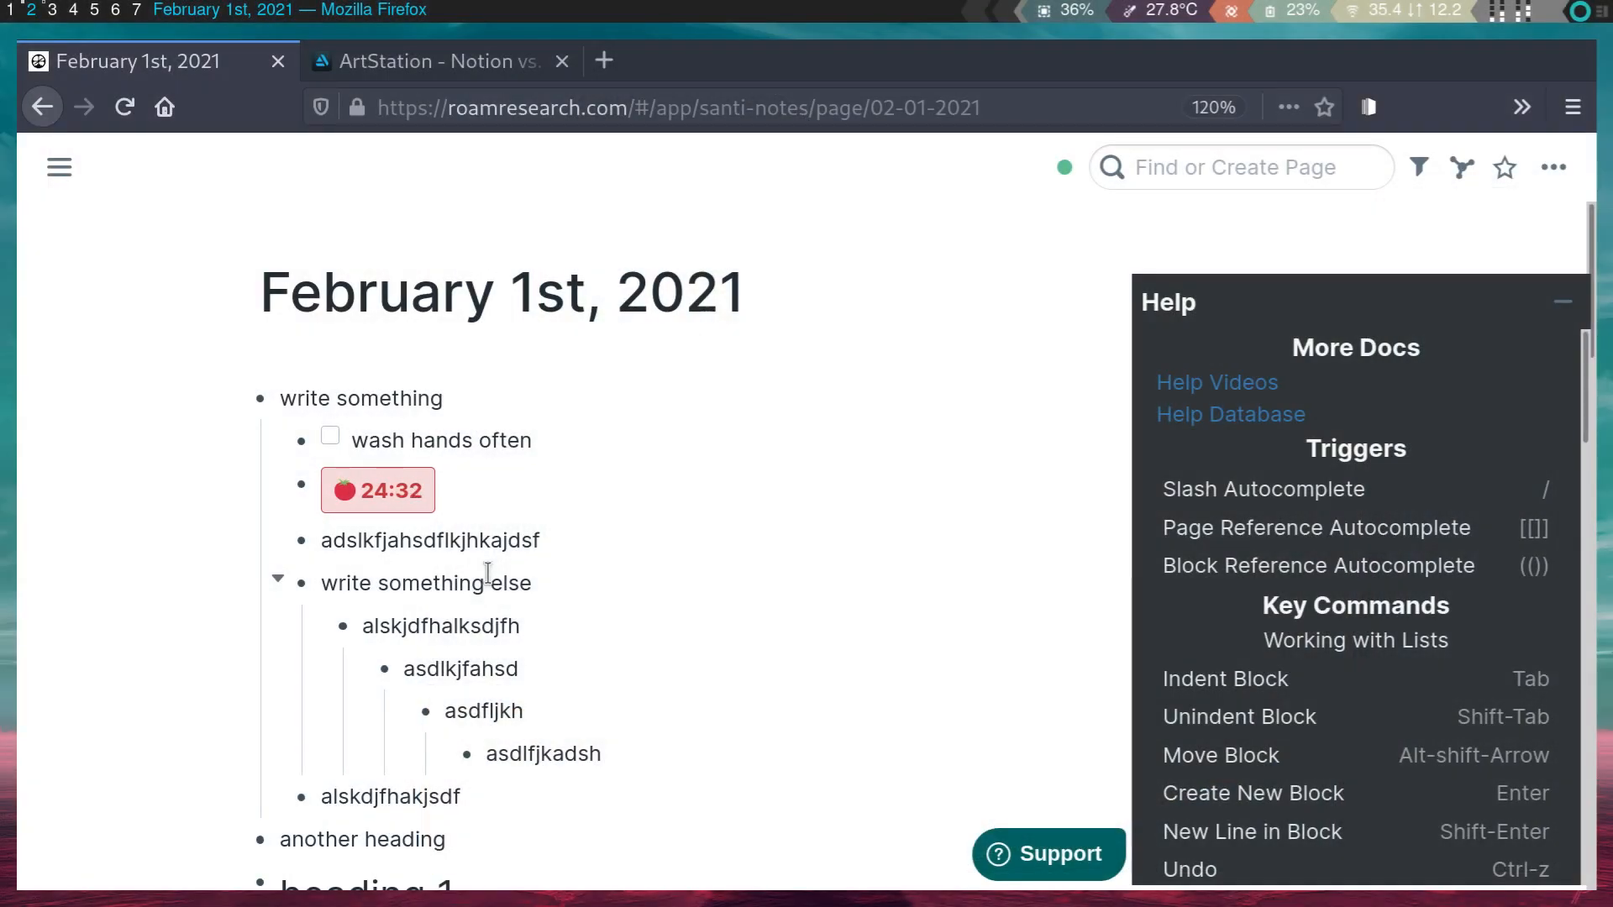
left_click(484, 502)
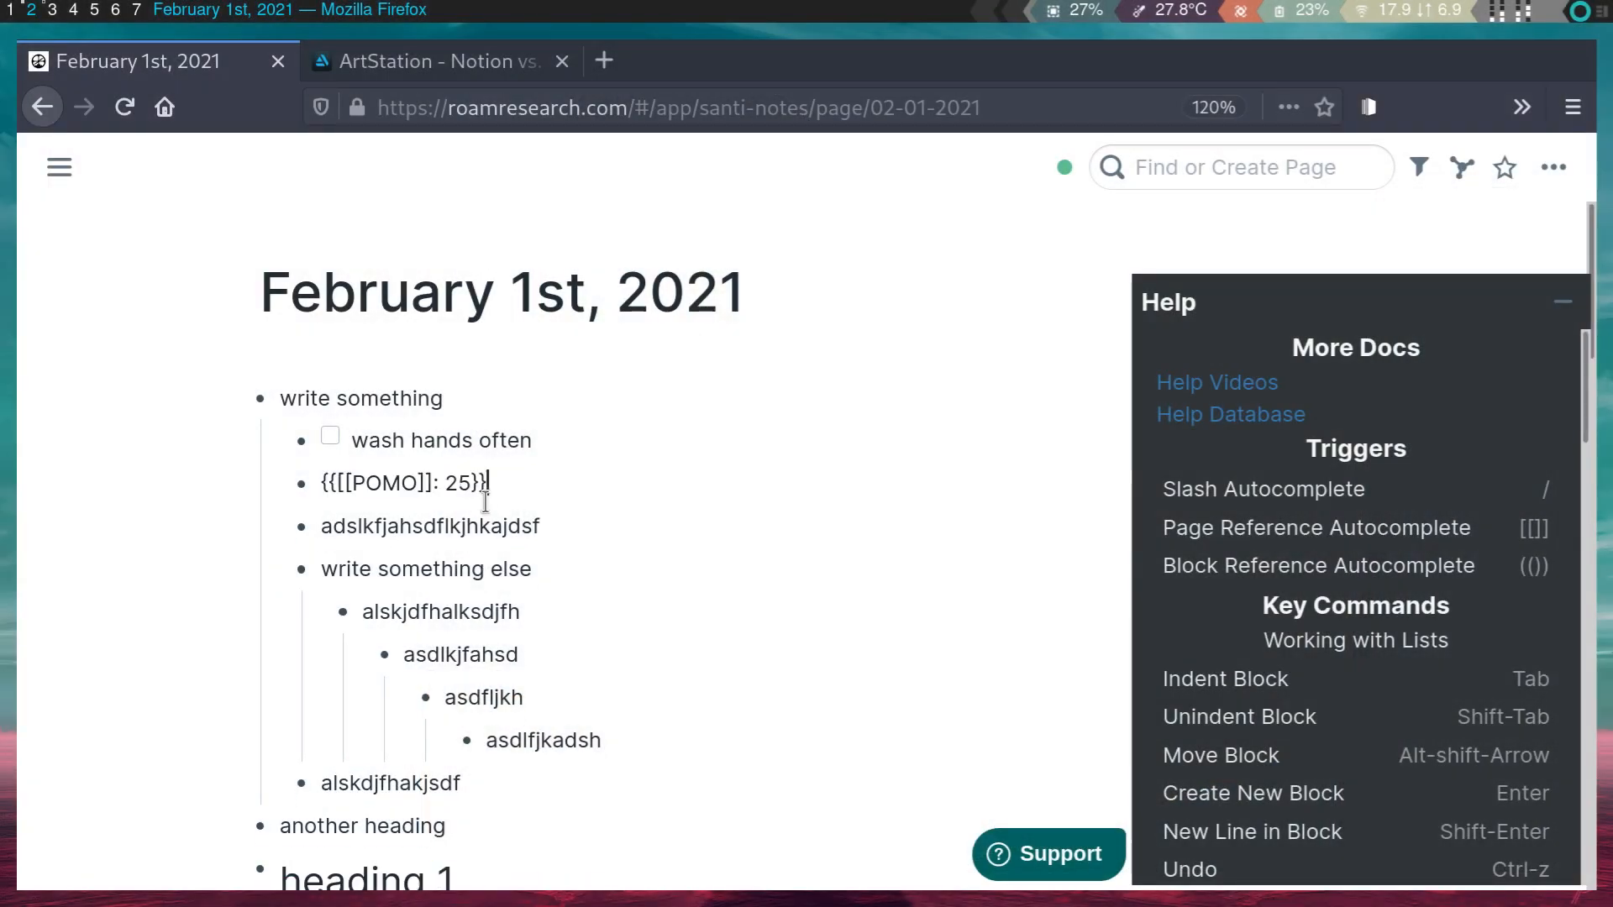
left_click(485, 529)
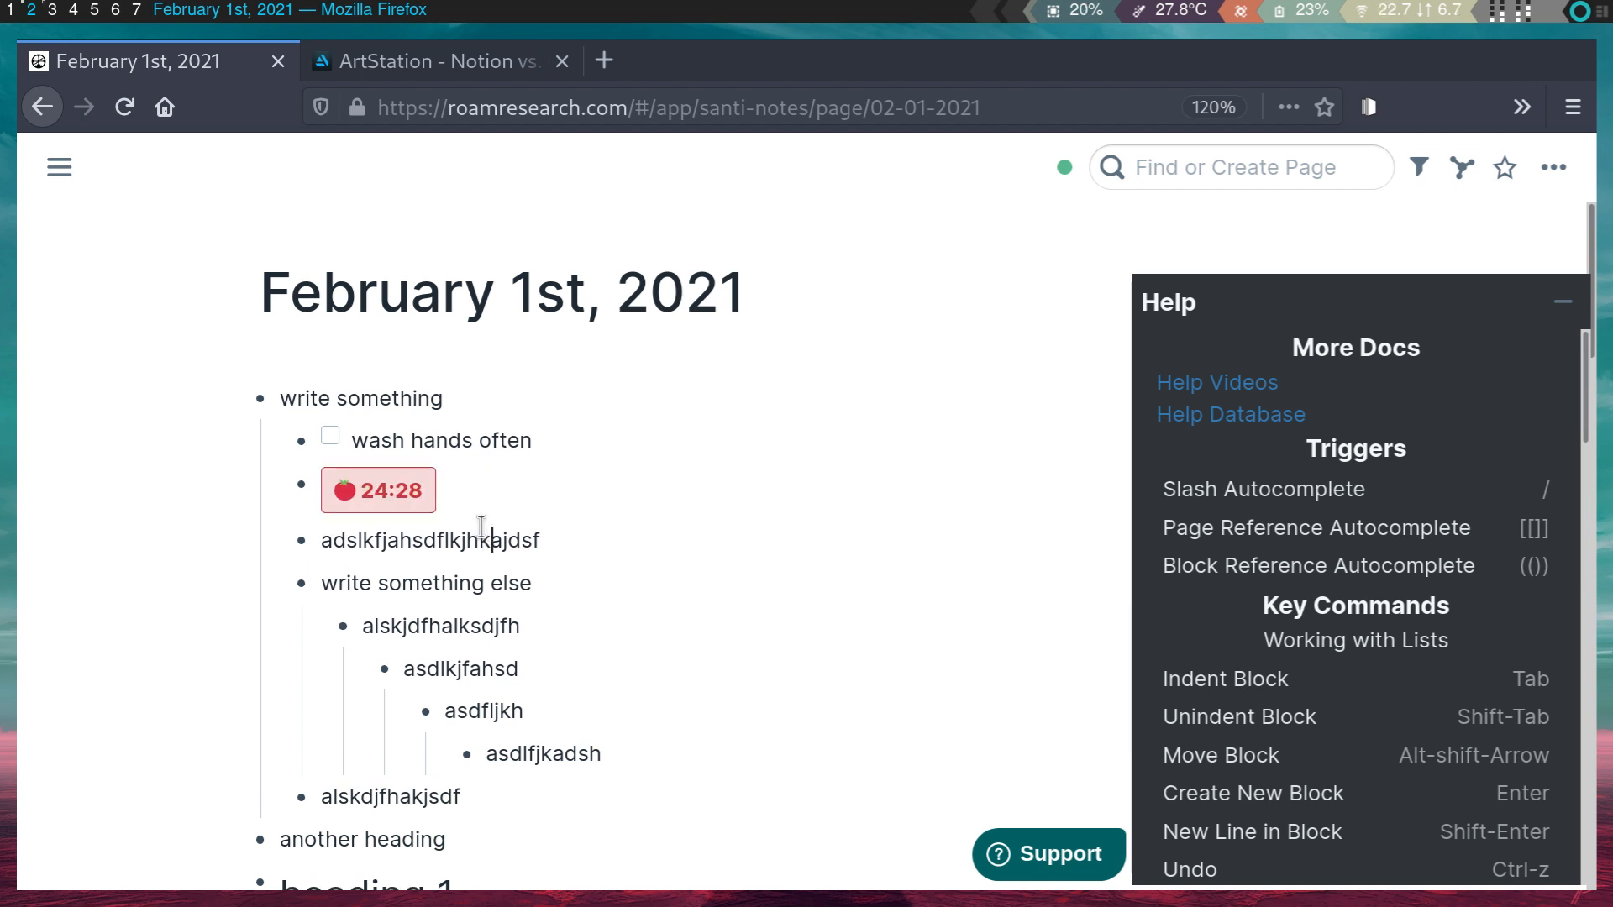
- Replace the Pomodoro code with a [[February 2nd, 2021]] link using the slash menu's Tomorrow
left_click(379, 498)
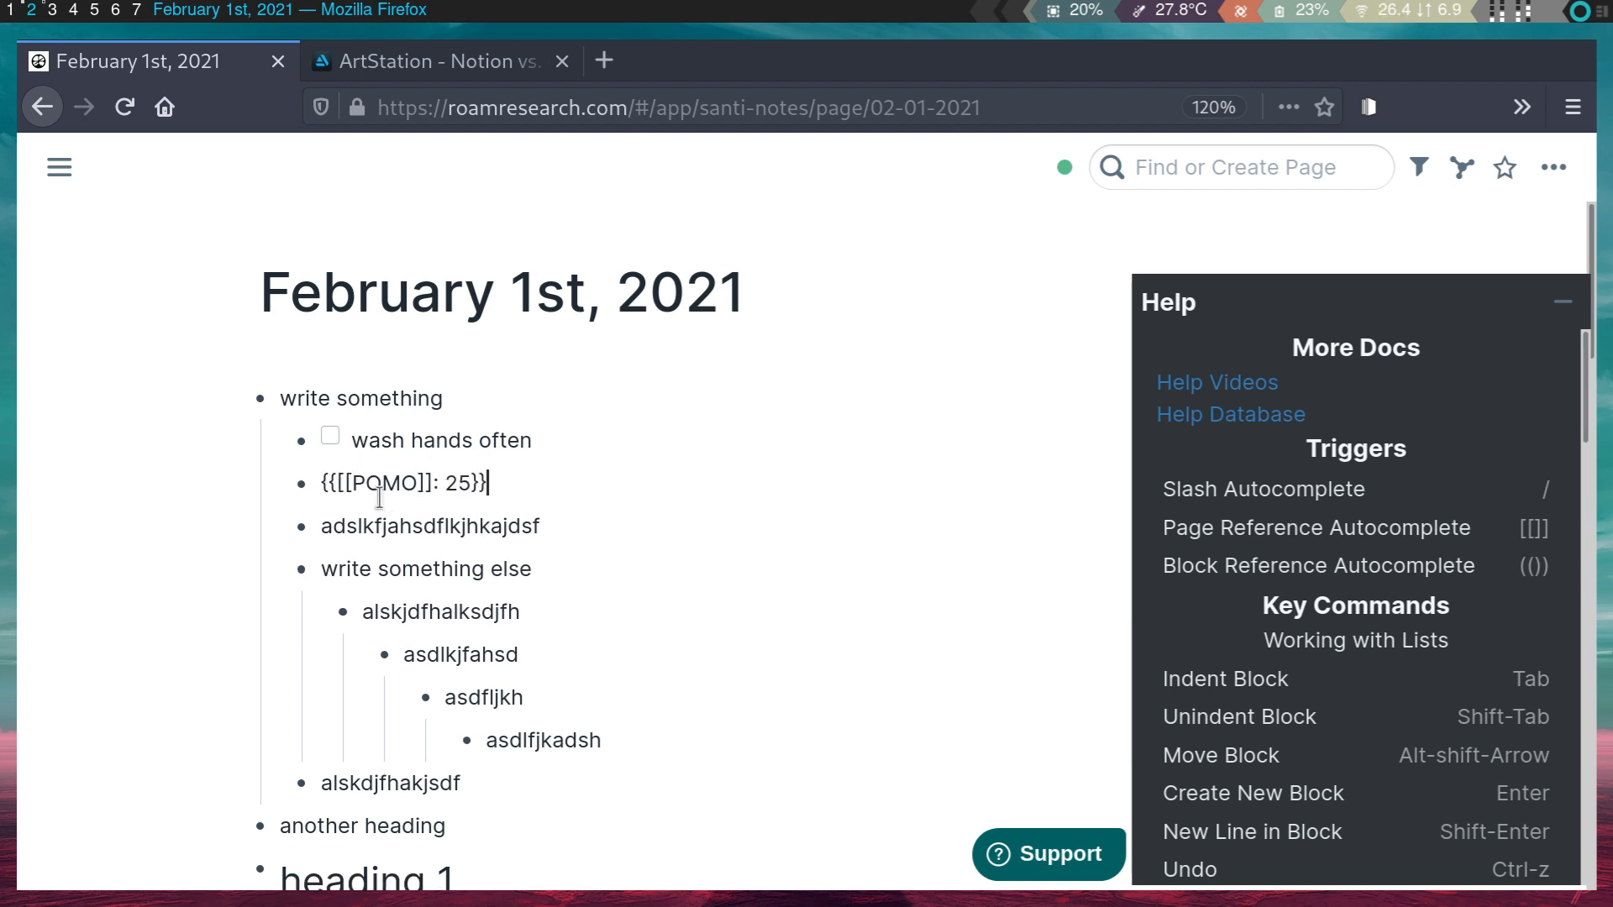
left_click_drag(463, 480, 302, 475)
key("BackSpace")
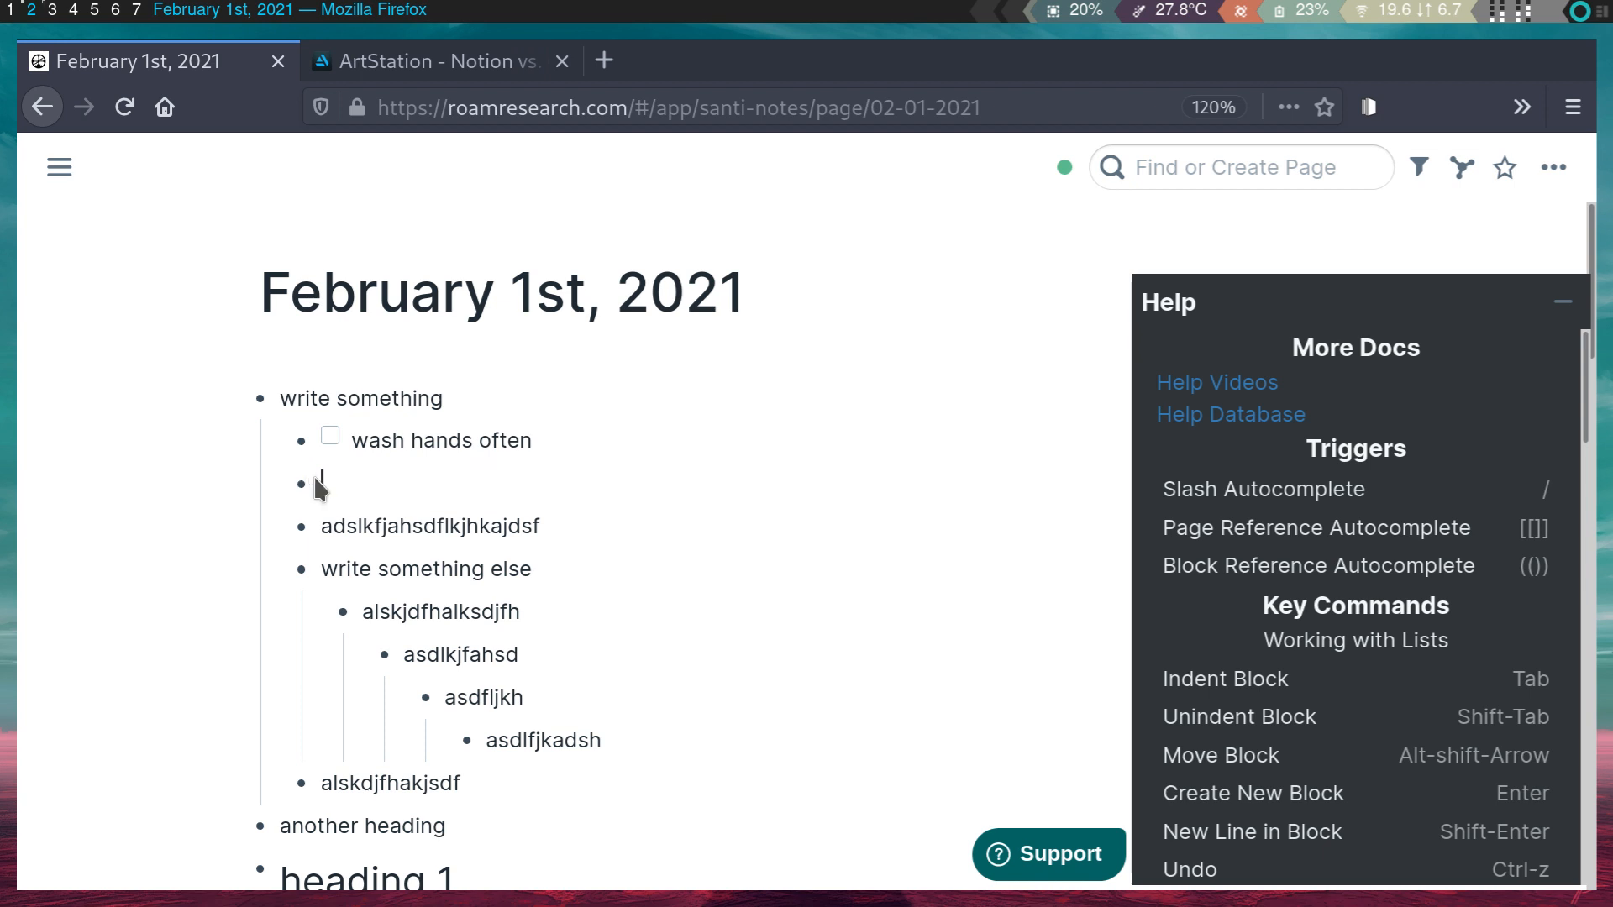
type("/")
scroll(432, 641, "down", 5)
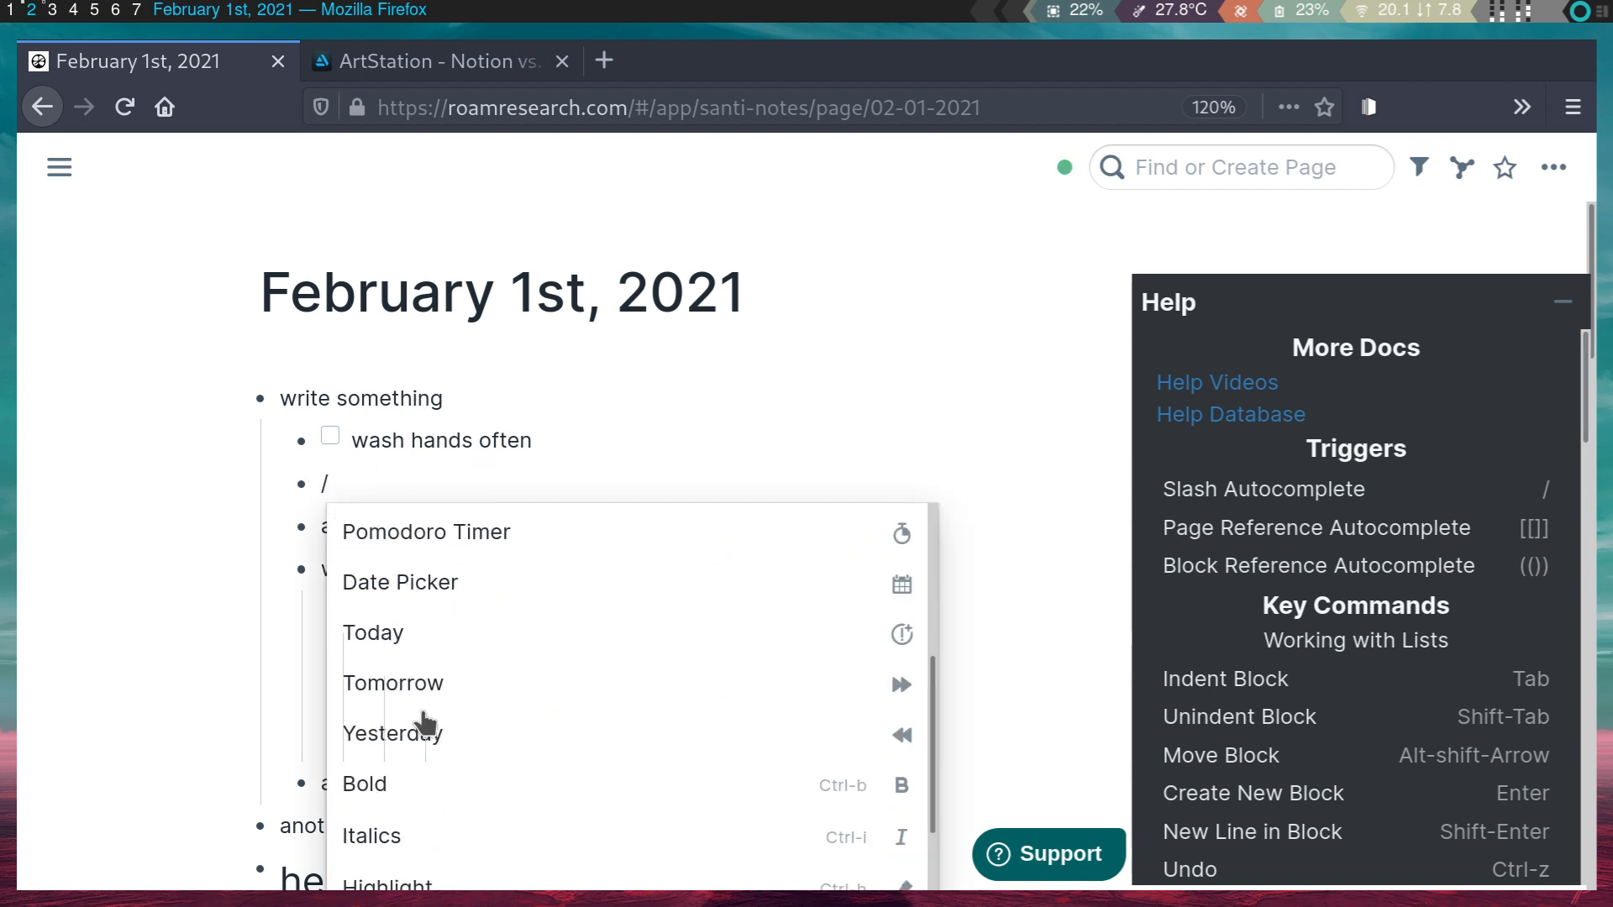
left_click(420, 544)
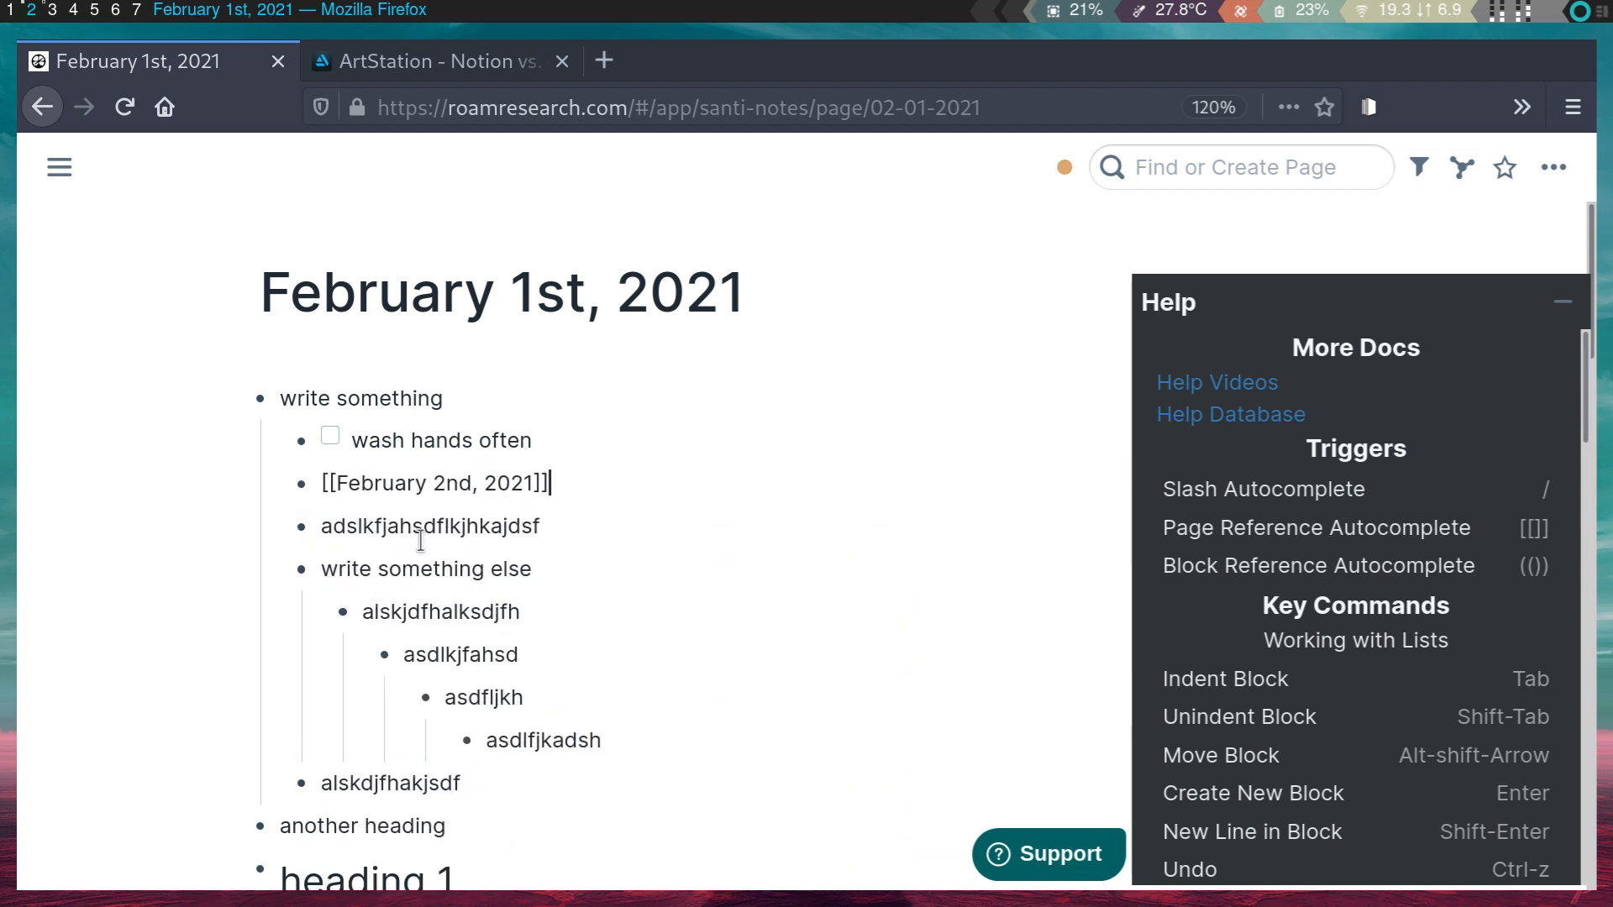
left_click(450, 526)
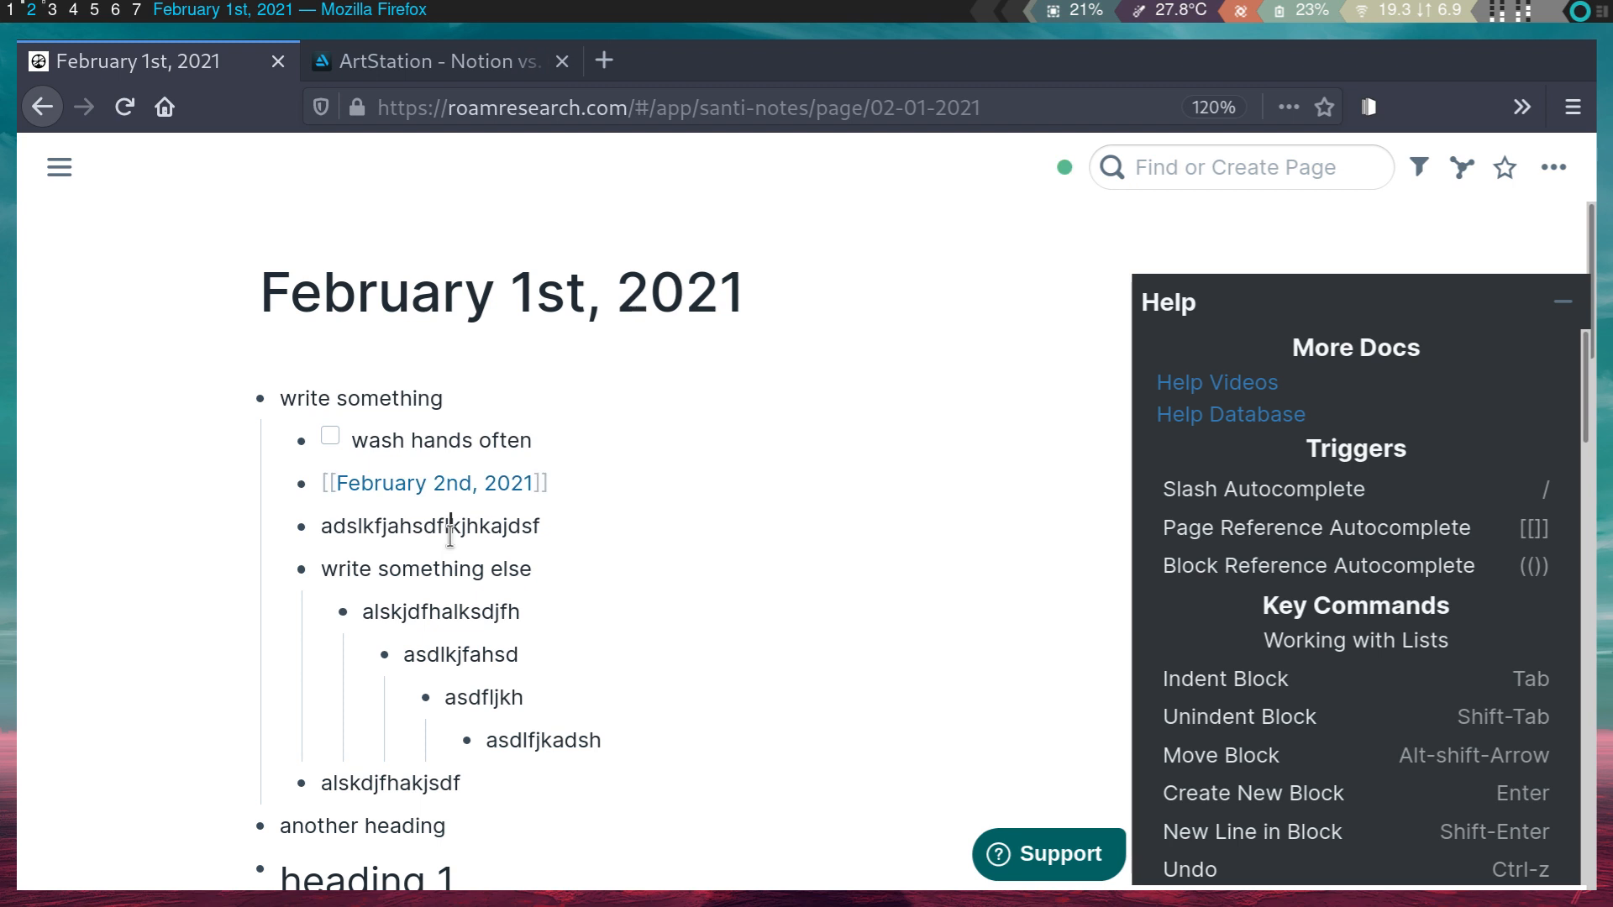
left_click(572, 485)
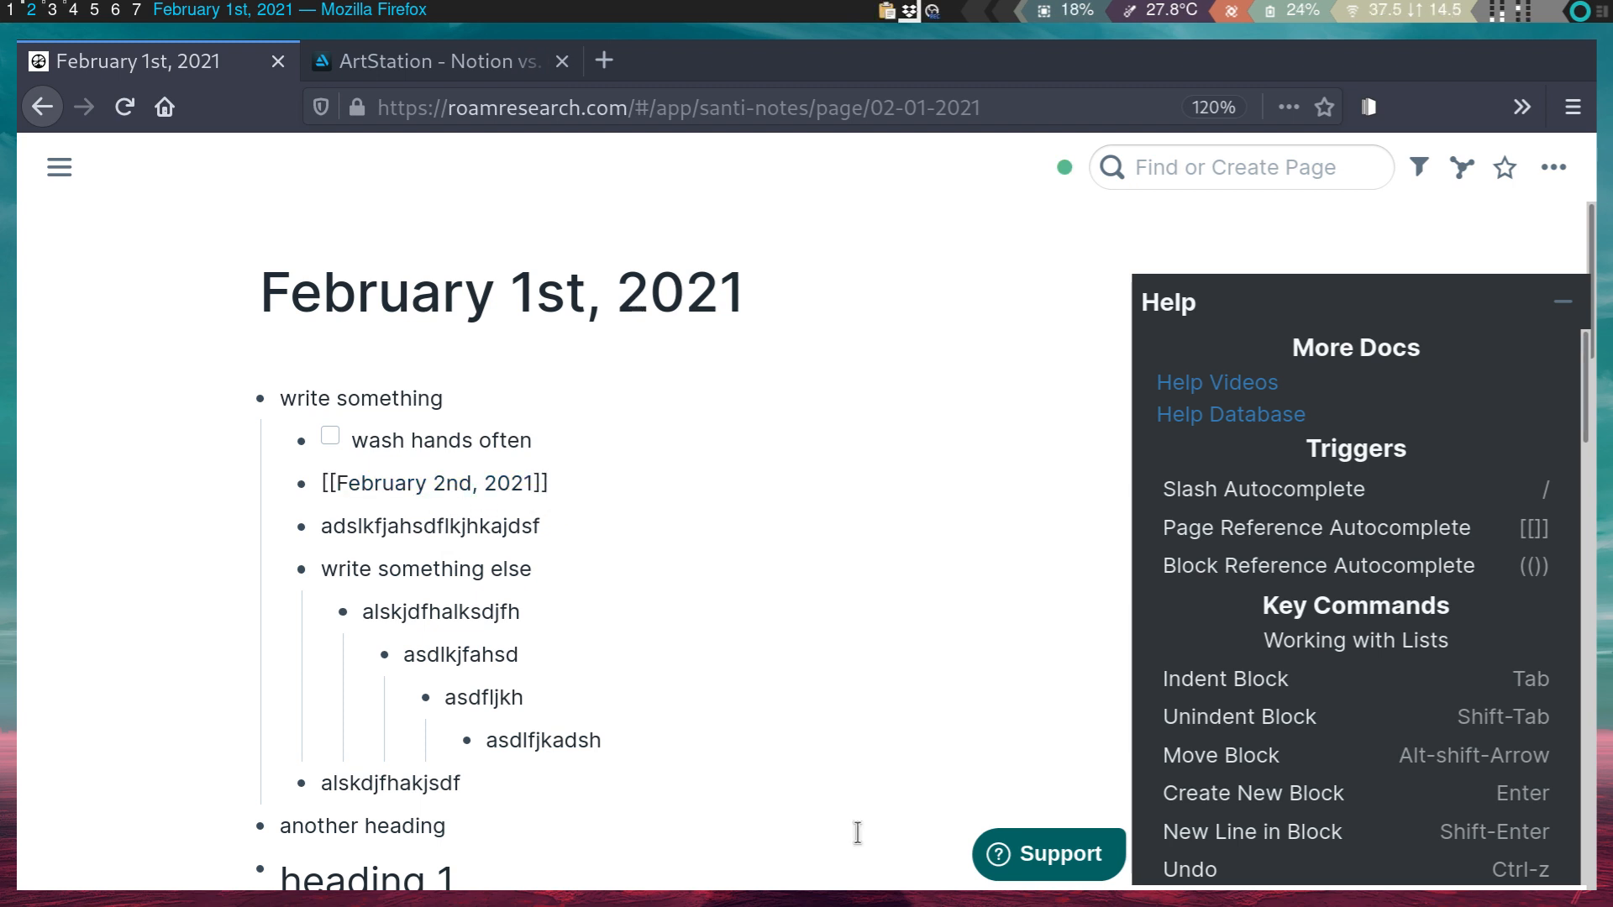
- Follow the February 2nd, 2021 link with Ctrl-O, then go back to February 1st
left_click(474, 570)
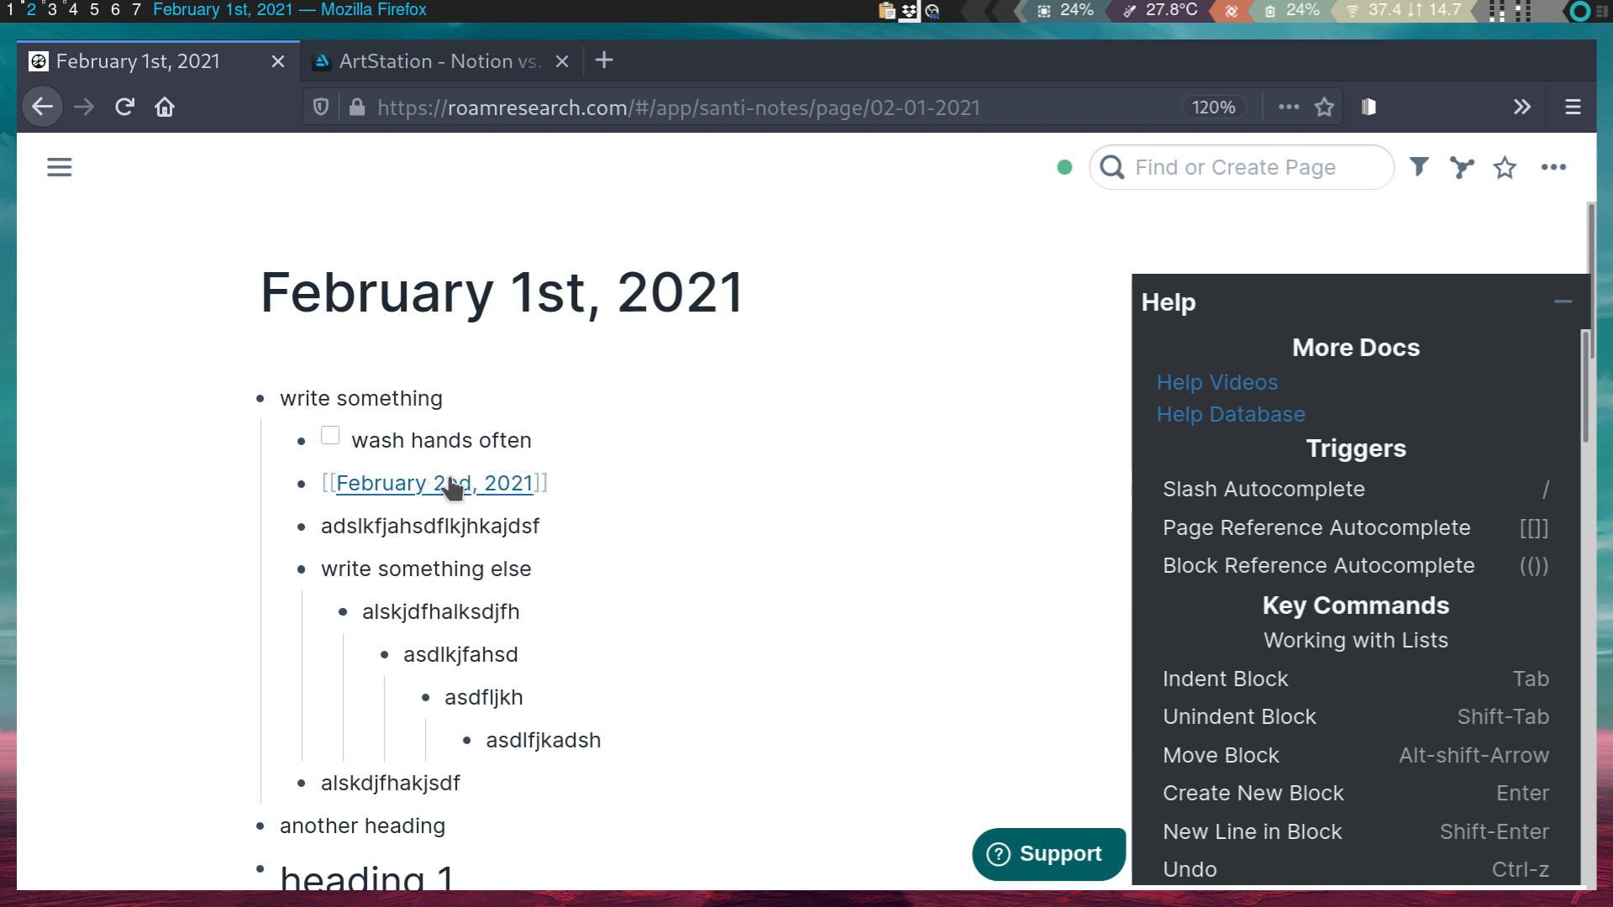
scroll(1231, 744, "down", 3)
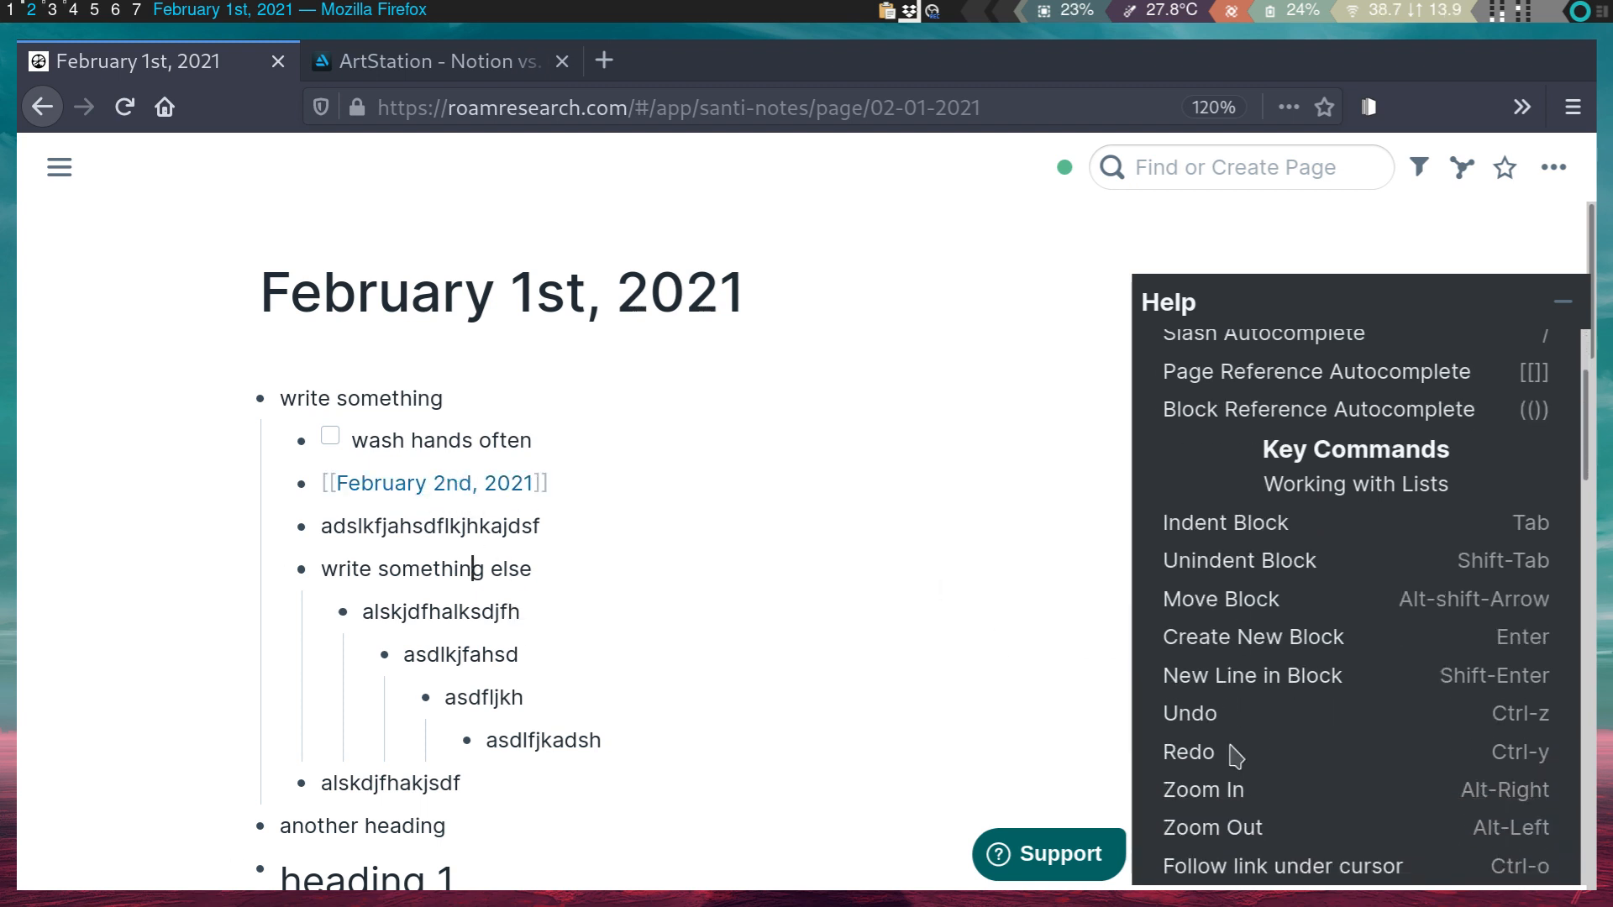
scroll(1369, 720, "down", 4)
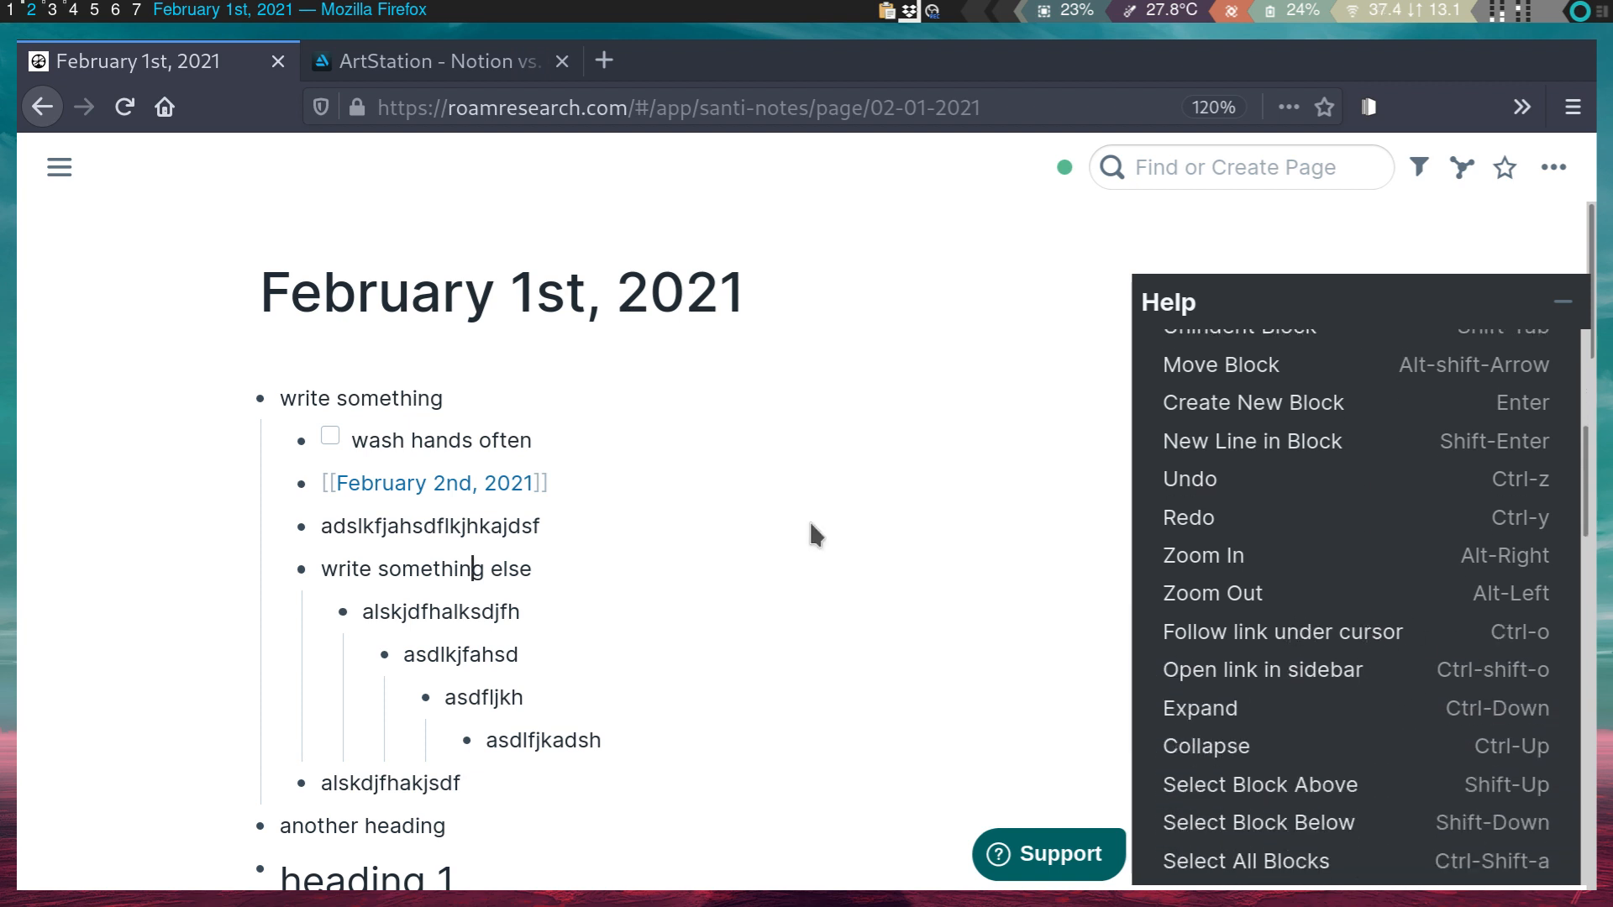
left_click(561, 486)
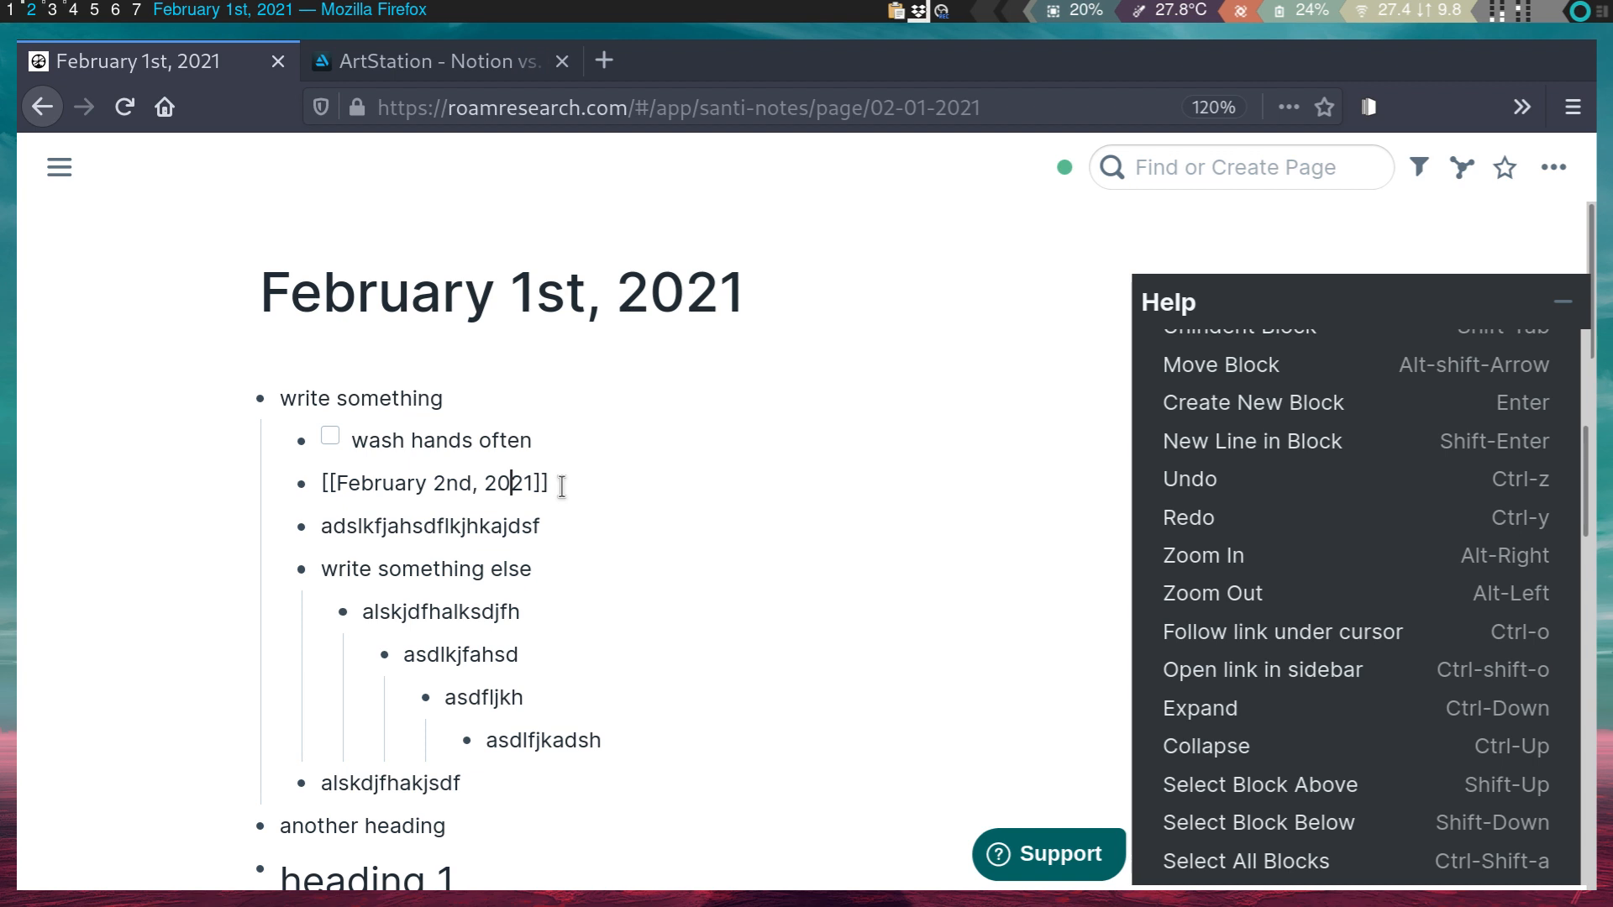
key("ctrl+o")
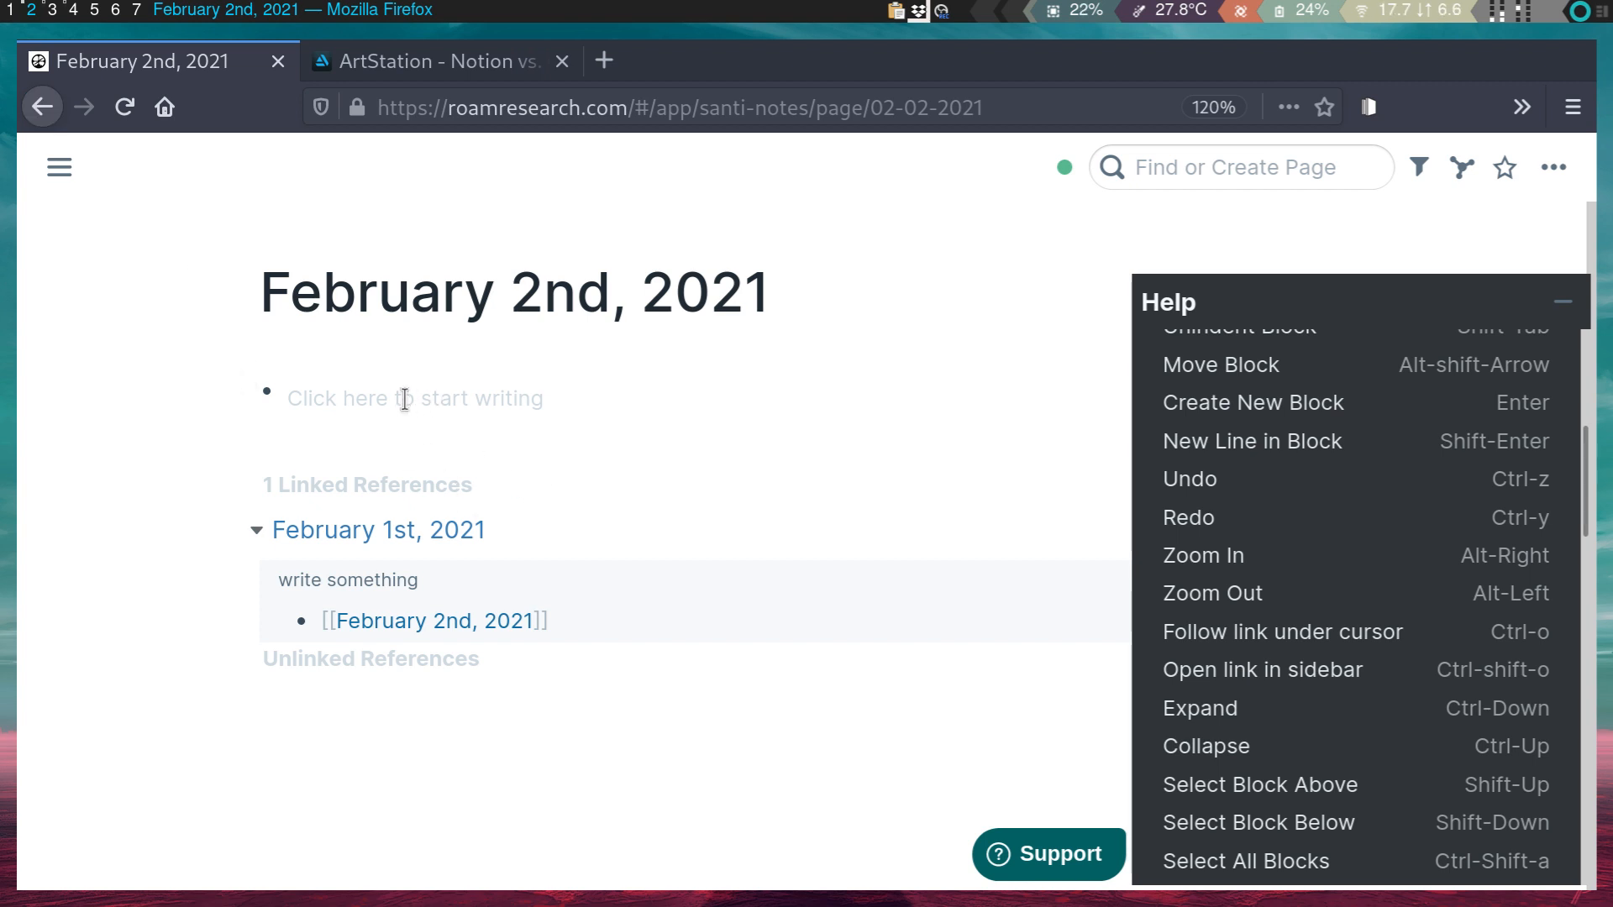
key("alt+Left")
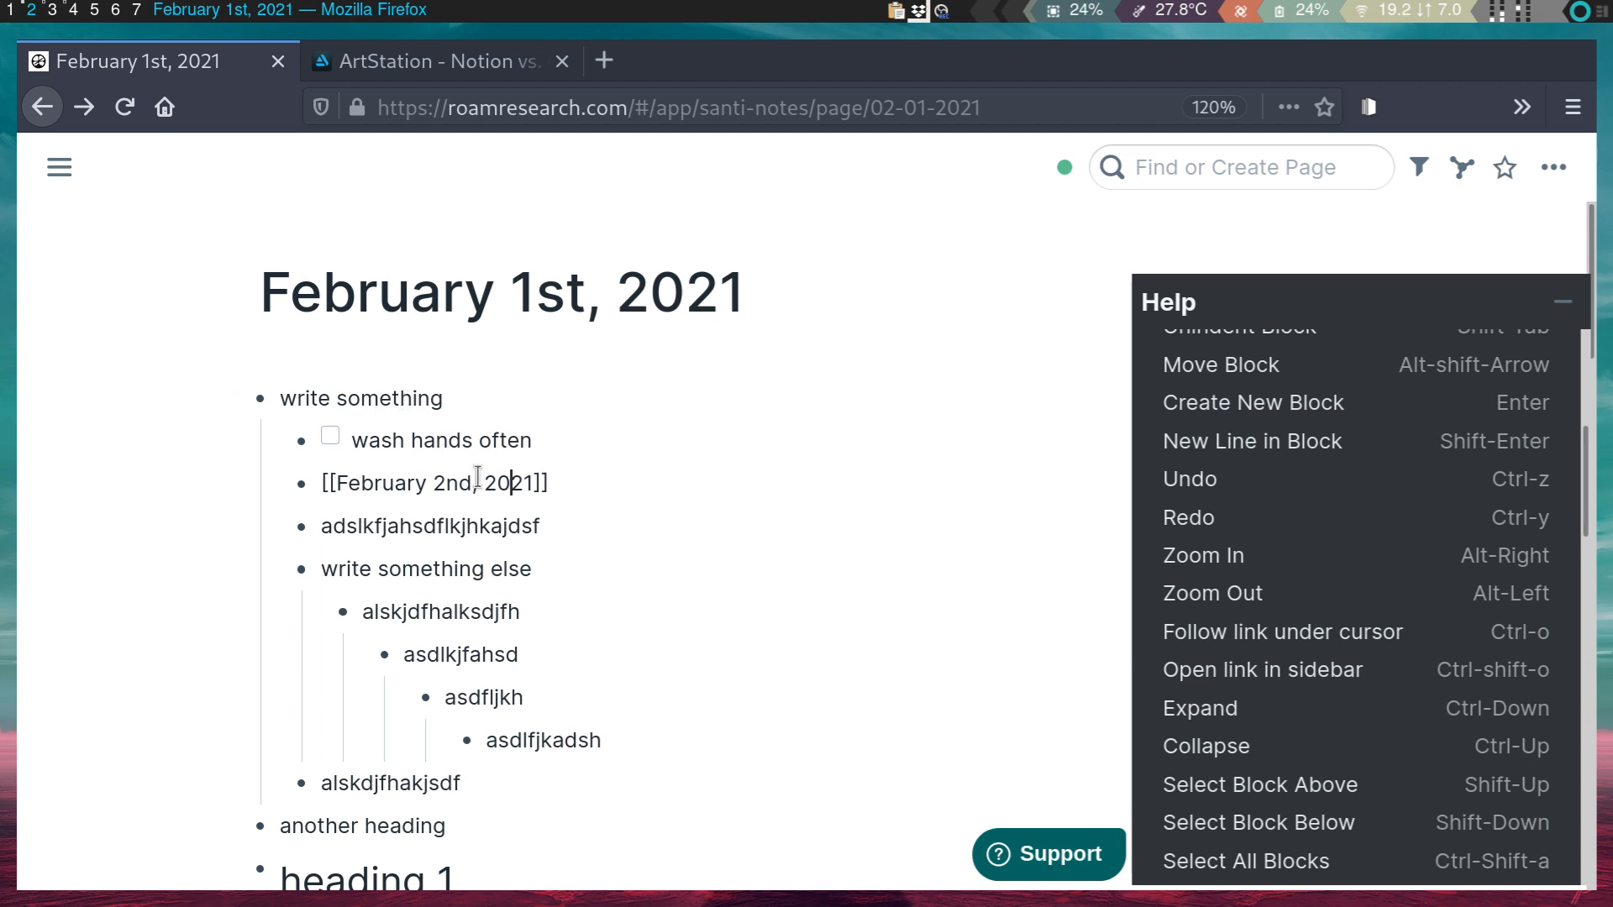
- Zoom into the adslkfjahsdflkjhkajdsf block with Alt-Right
left_click(460, 524)
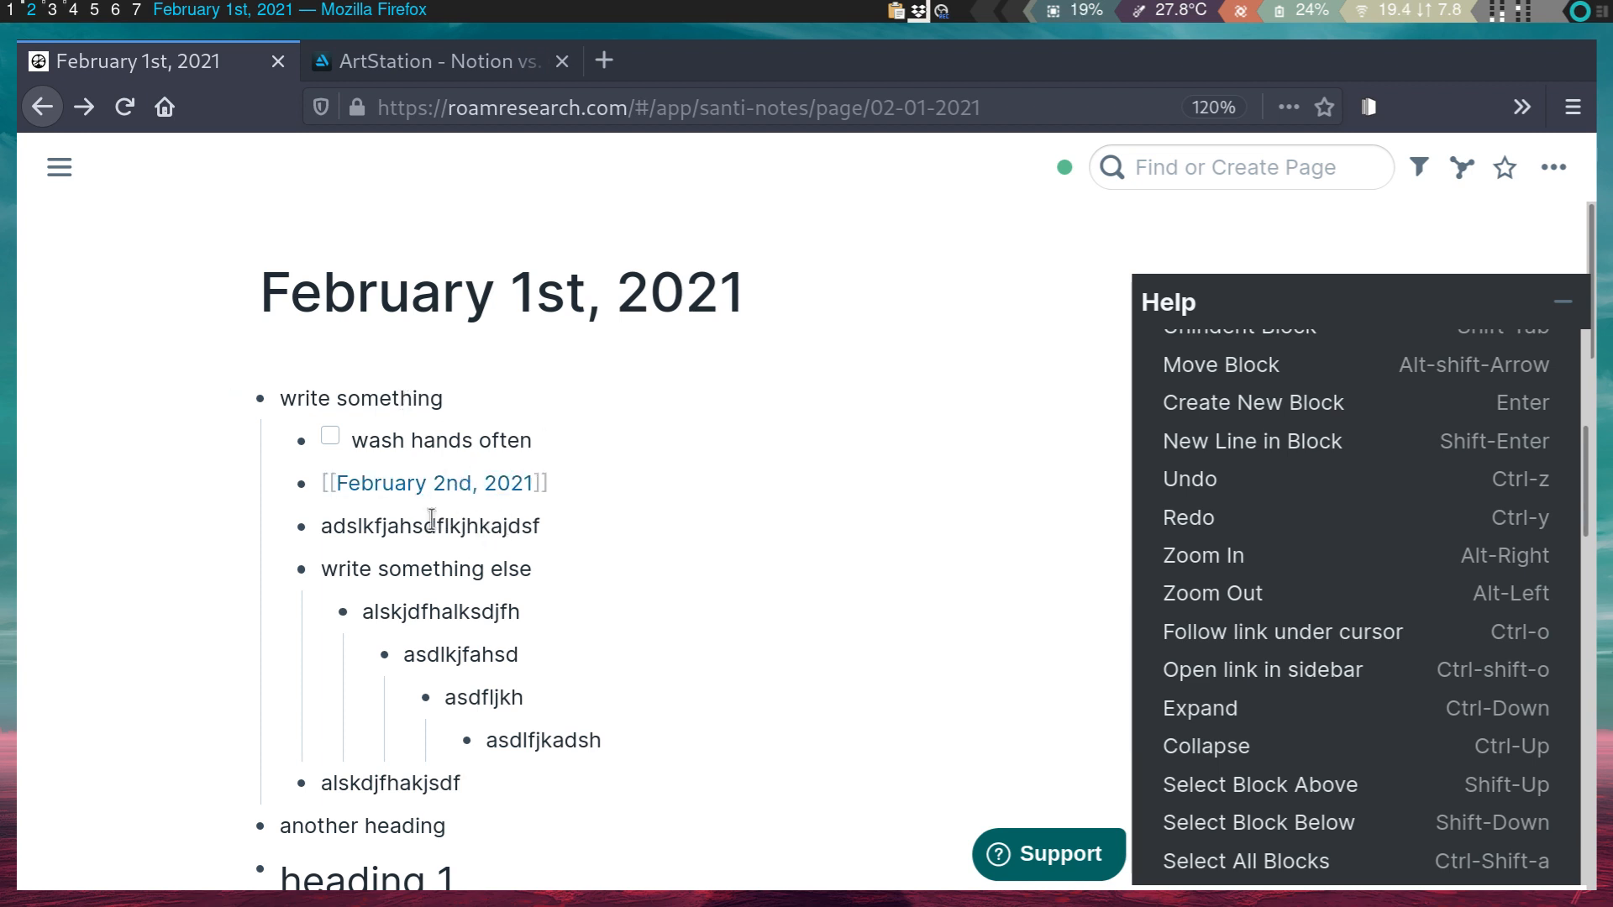
left_click(578, 482)
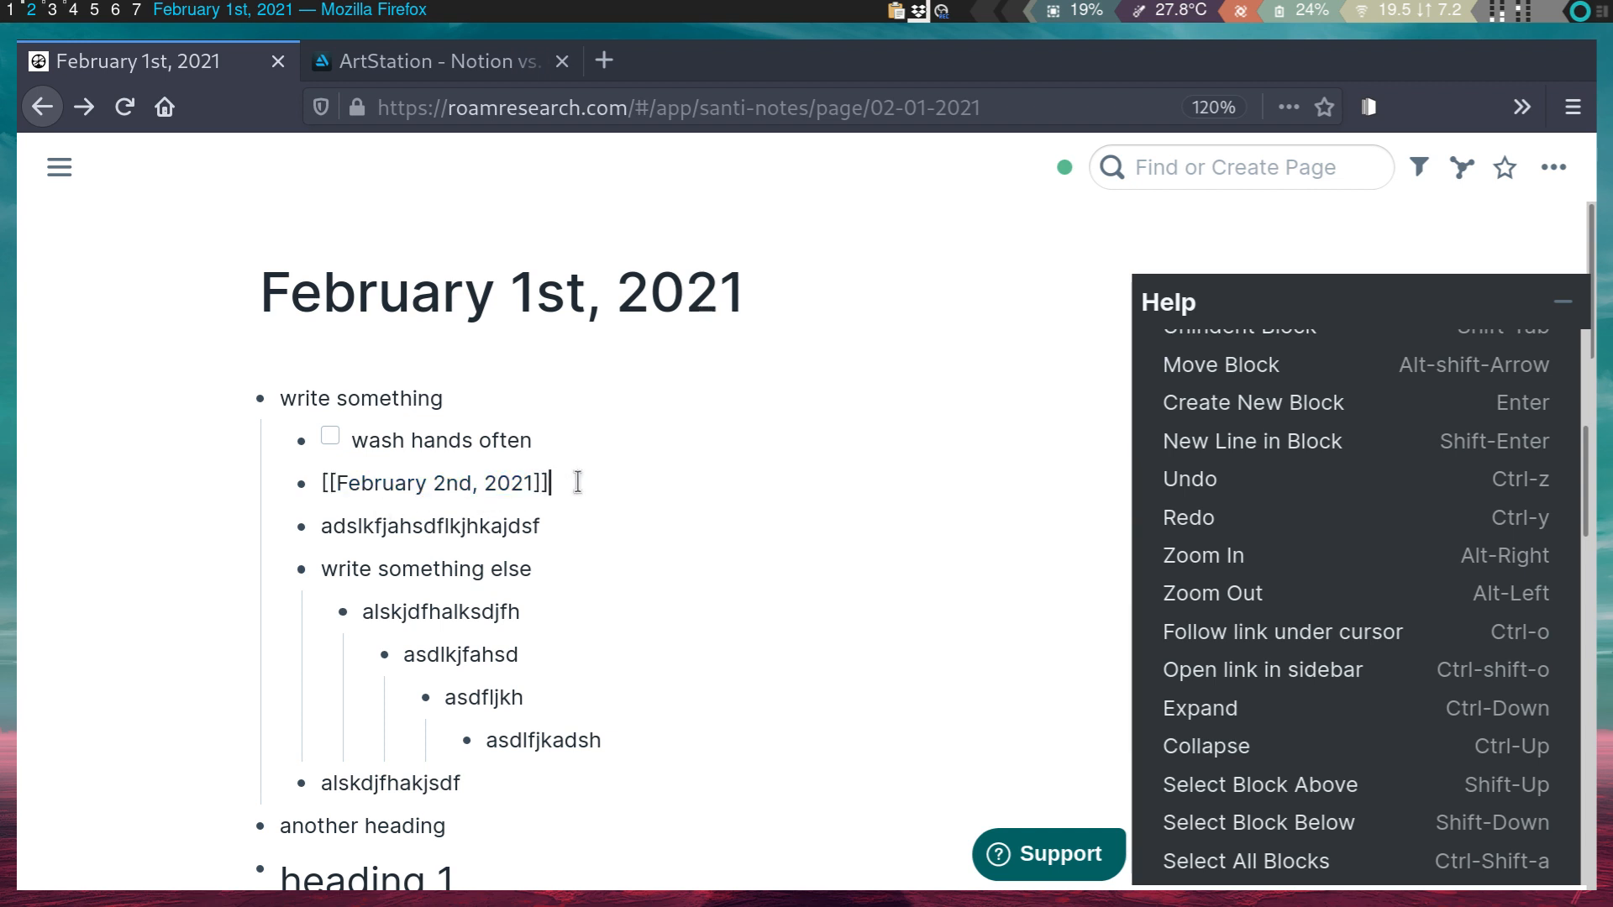
left_click(441, 438)
left_click(388, 522)
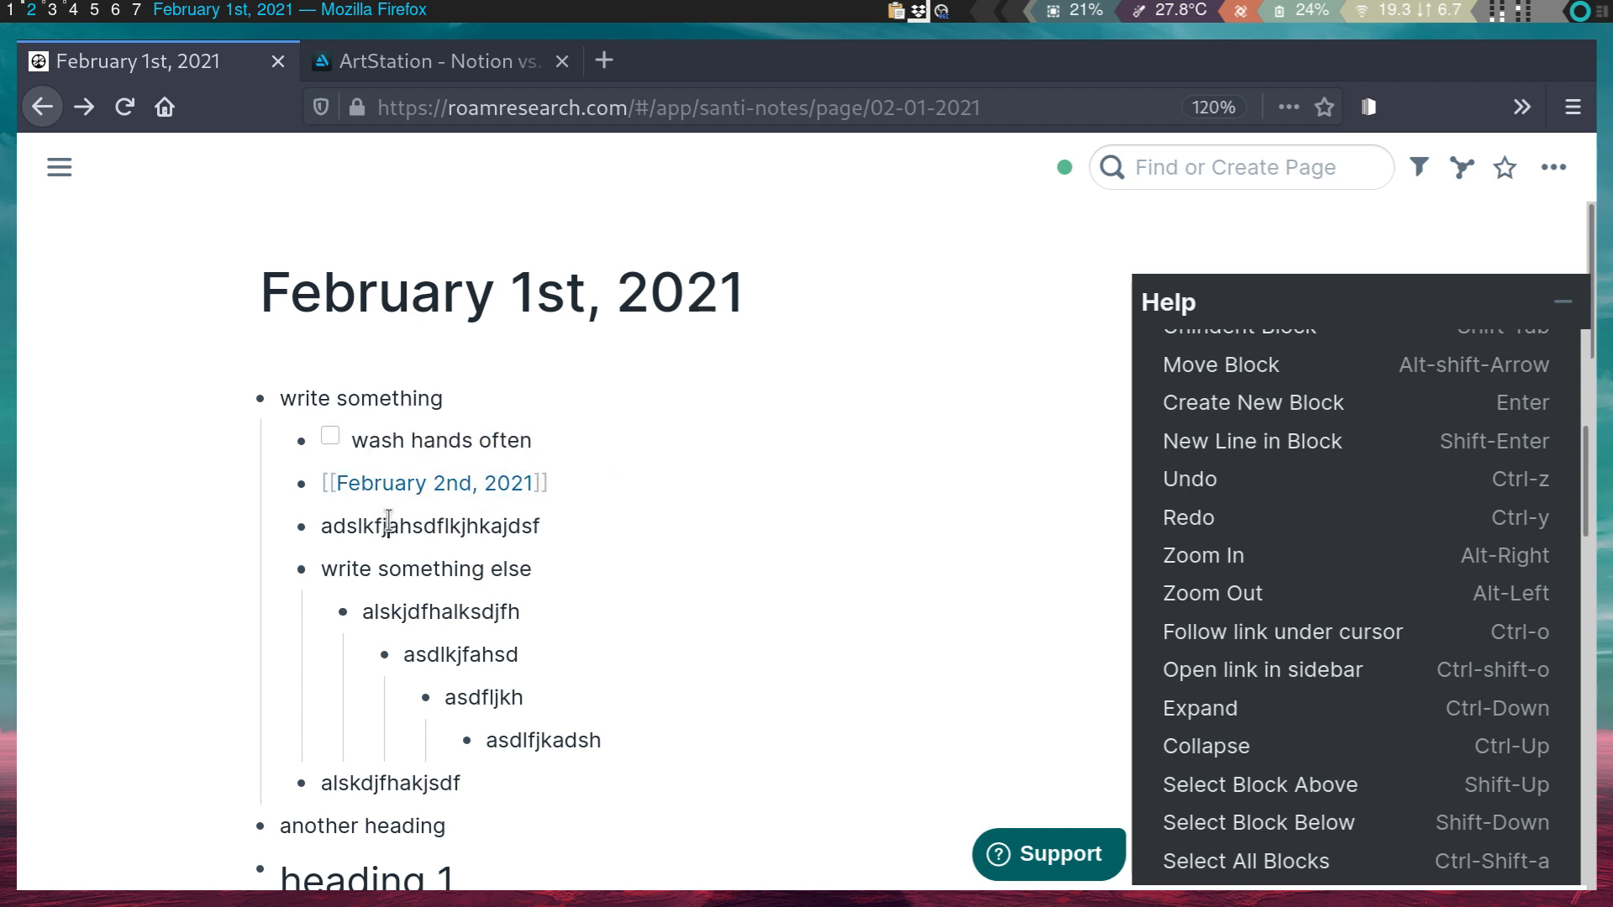
key("alt+Right")
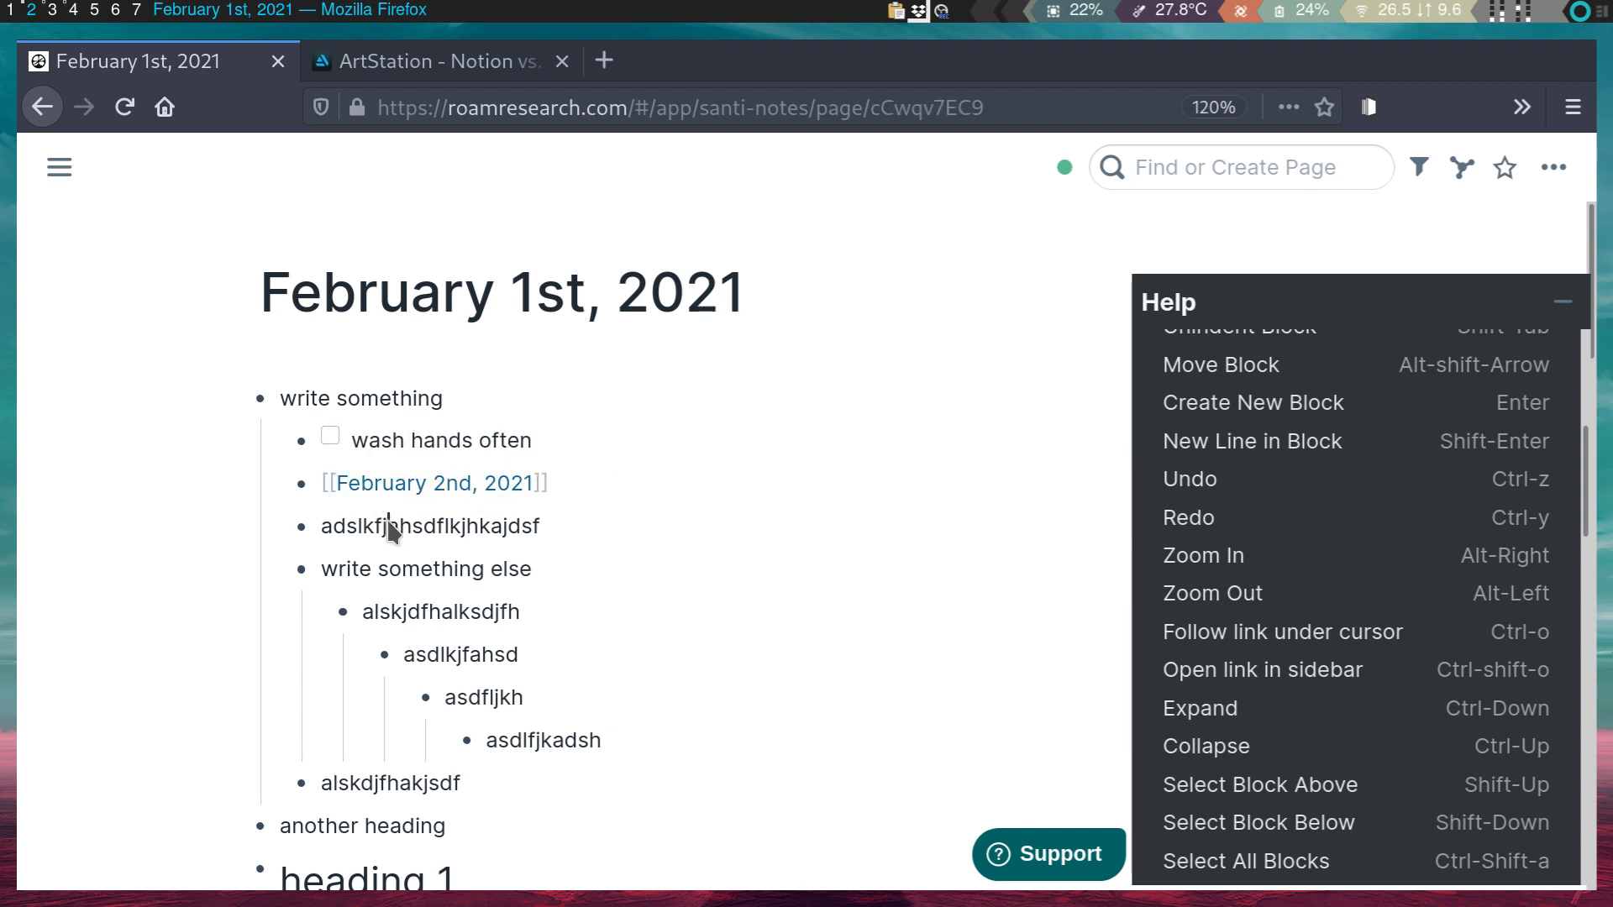
- Zoom out twice with Alt-Left, through write something, to the full February 1st page
key("alt+Left")
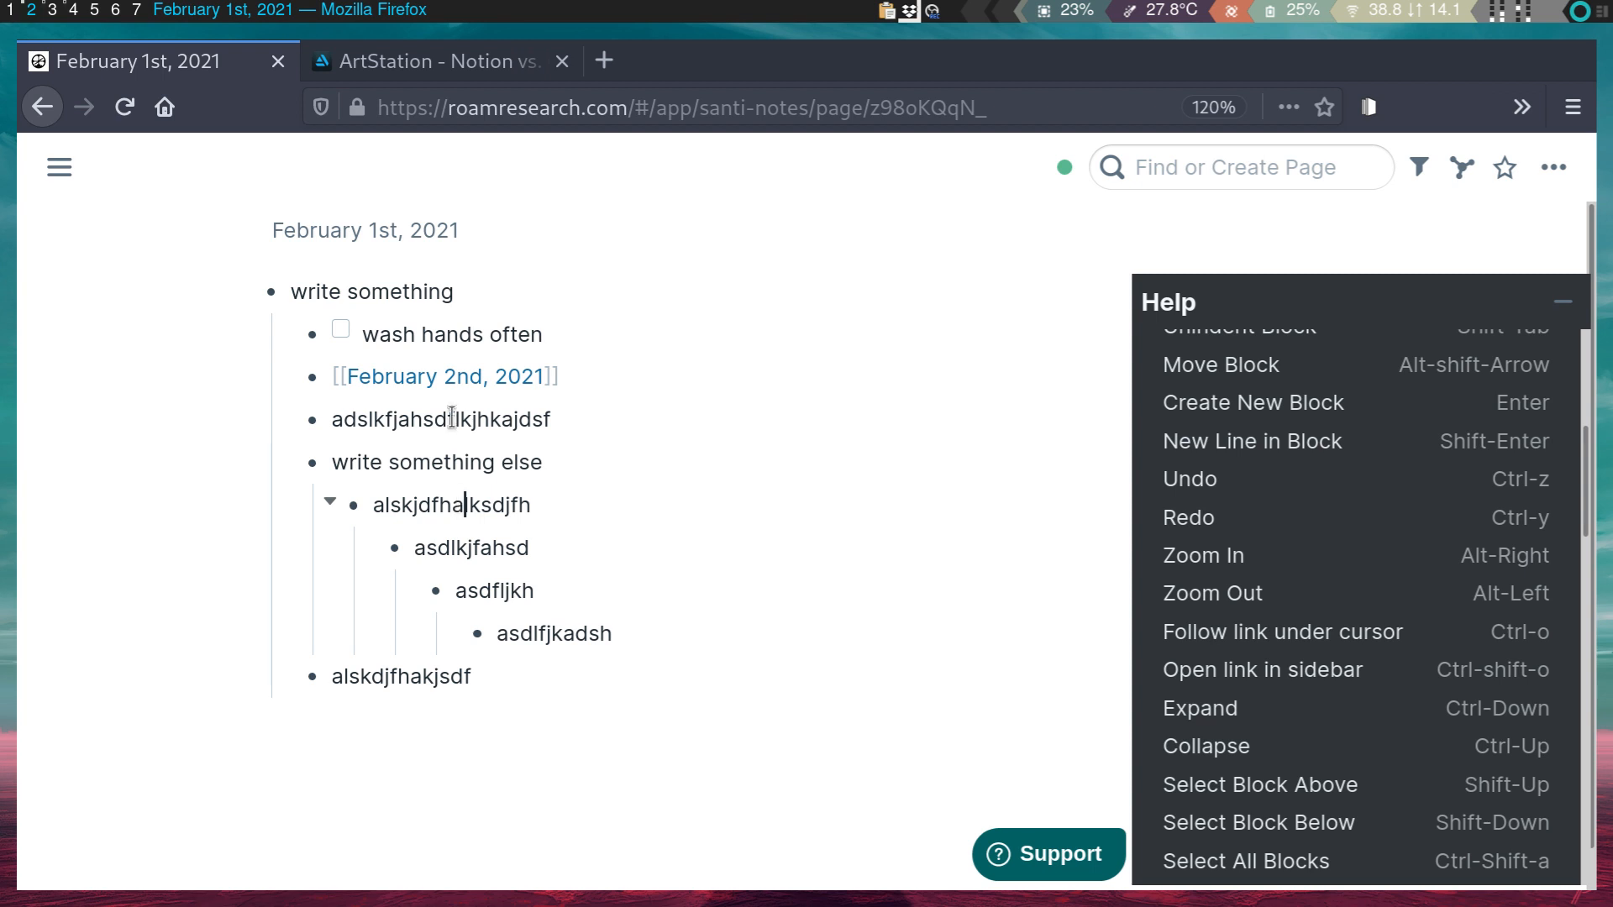
key("alt+Left")
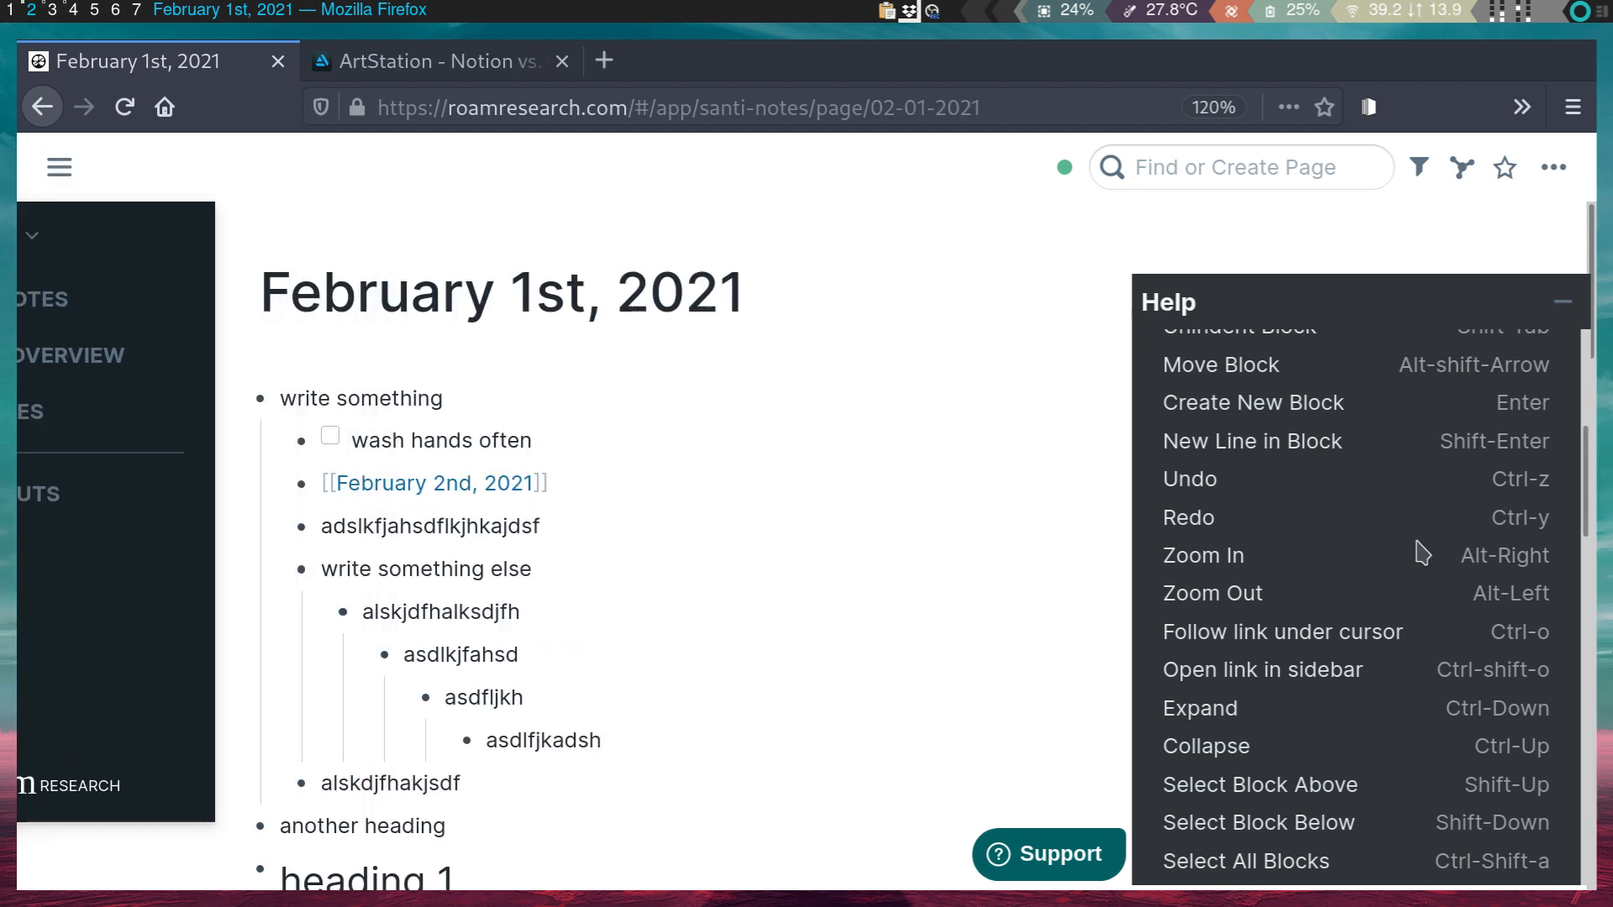
- Dock the left sidebar open and go to the Daily Notes view showing February 1st, 2021
scroll(1443, 635, "down", 3)
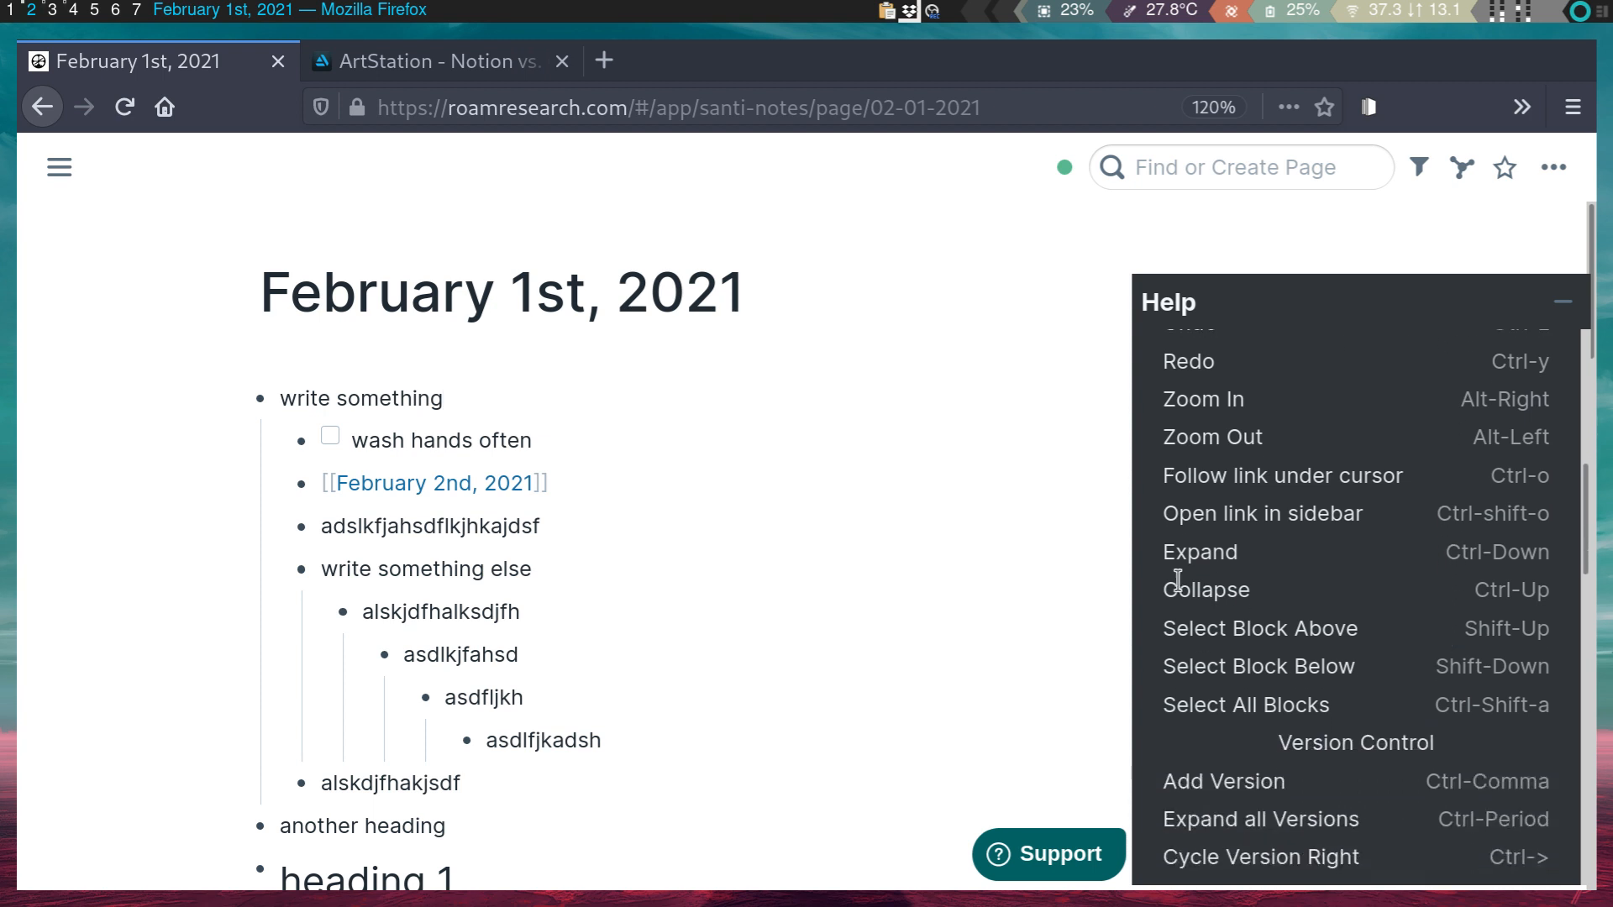
left_click(59, 167)
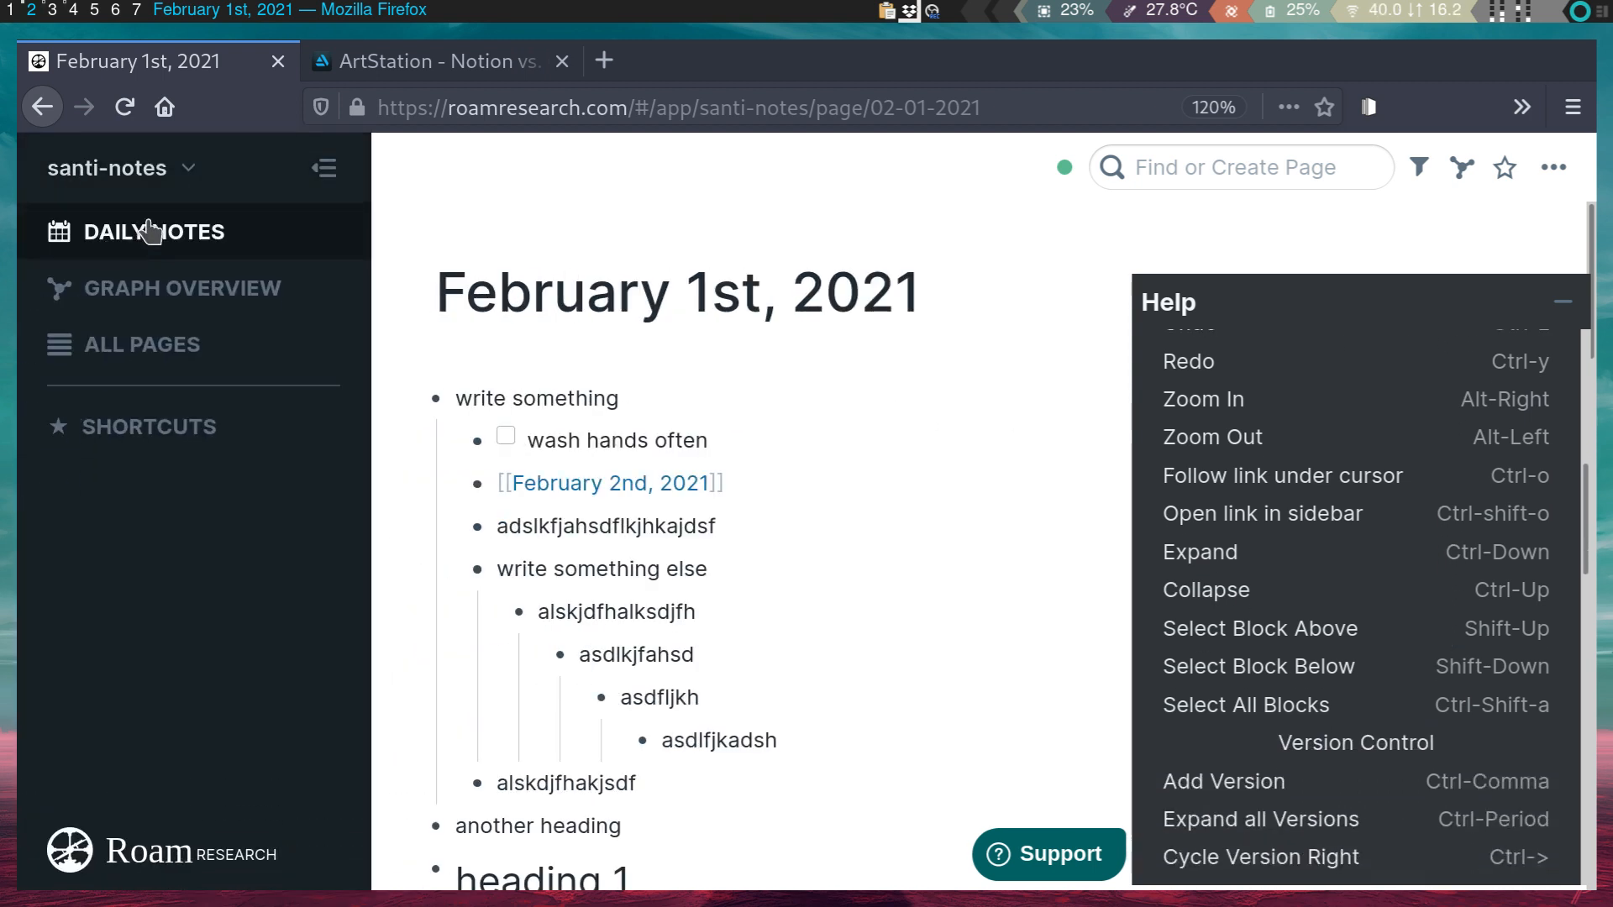
left_click(180, 233)
scroll(1329, 689, "down", 8)
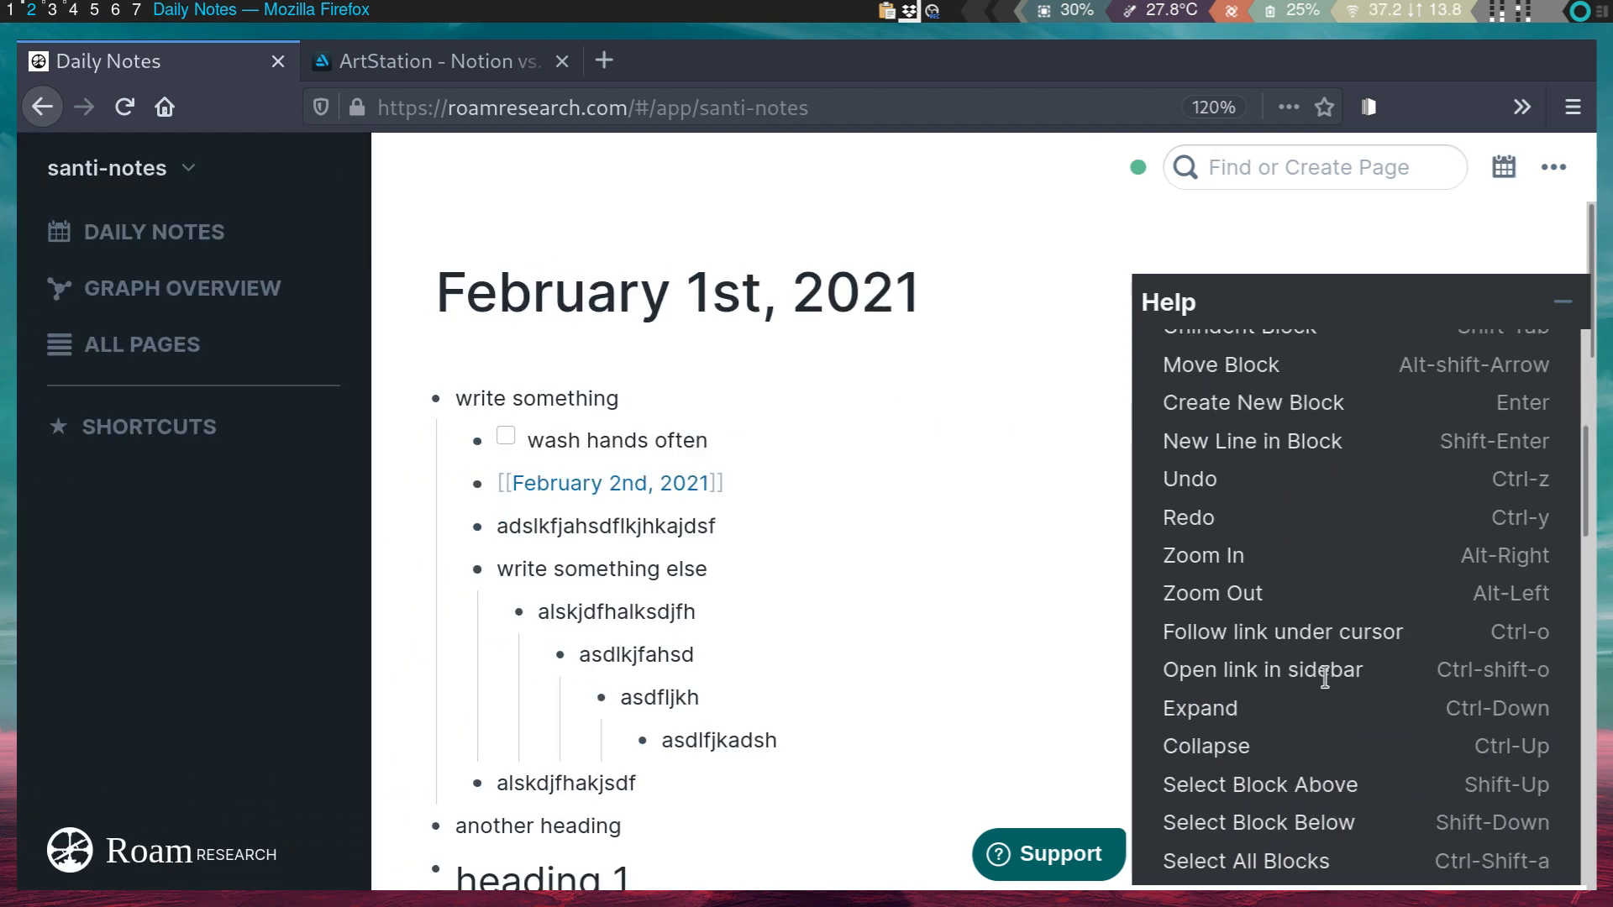
scroll(1382, 667, "down", 6)
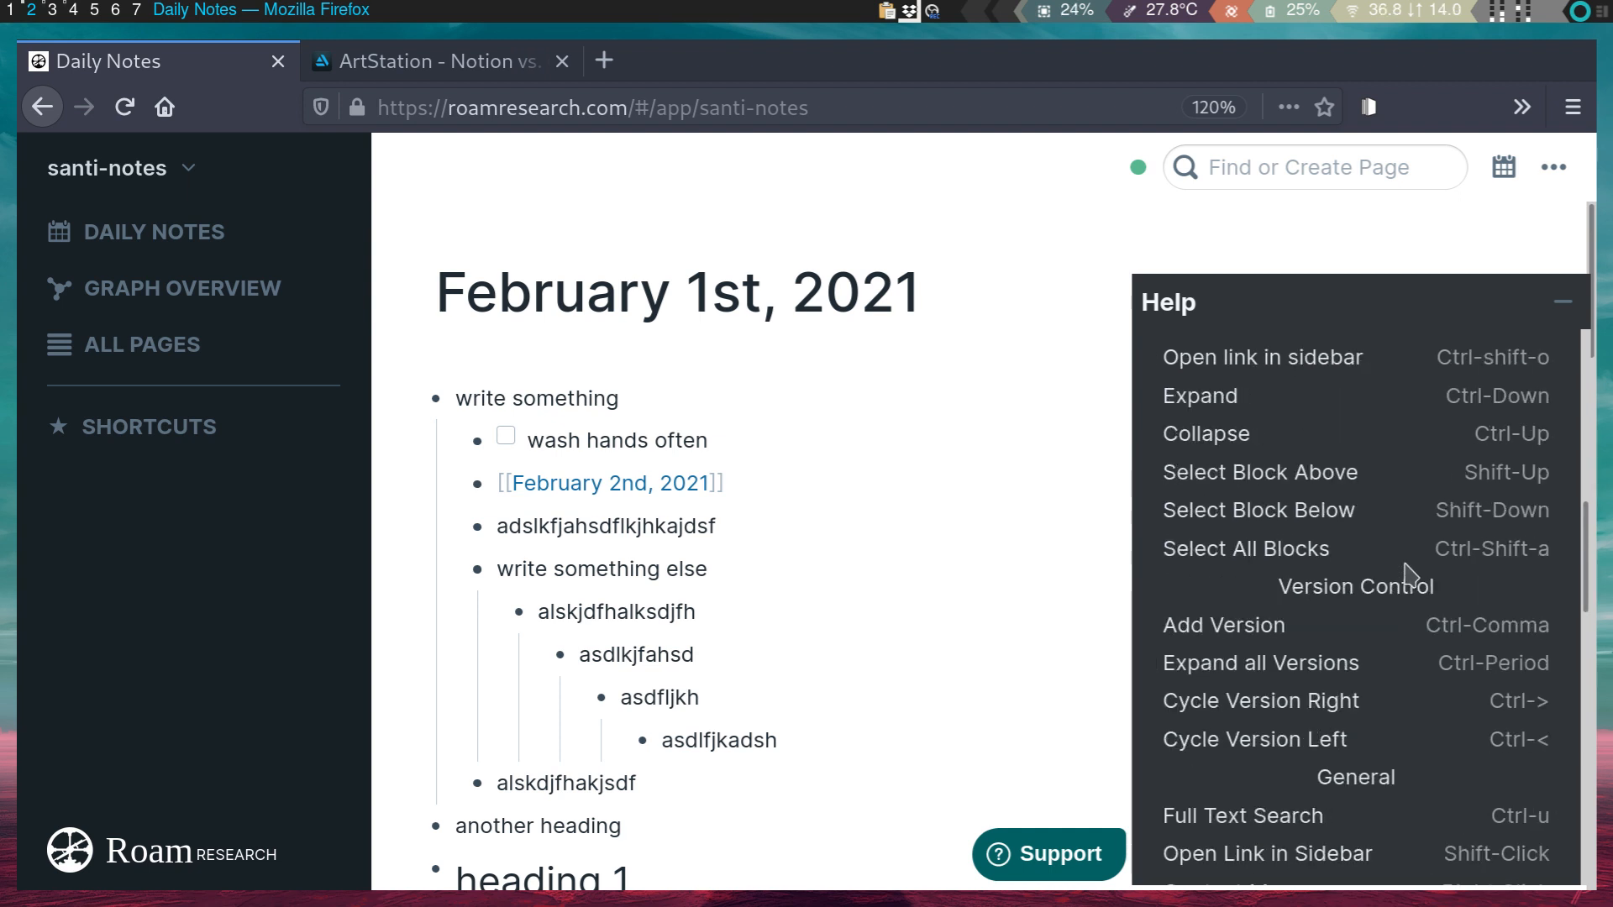
scroll(1409, 576, "down", 10)
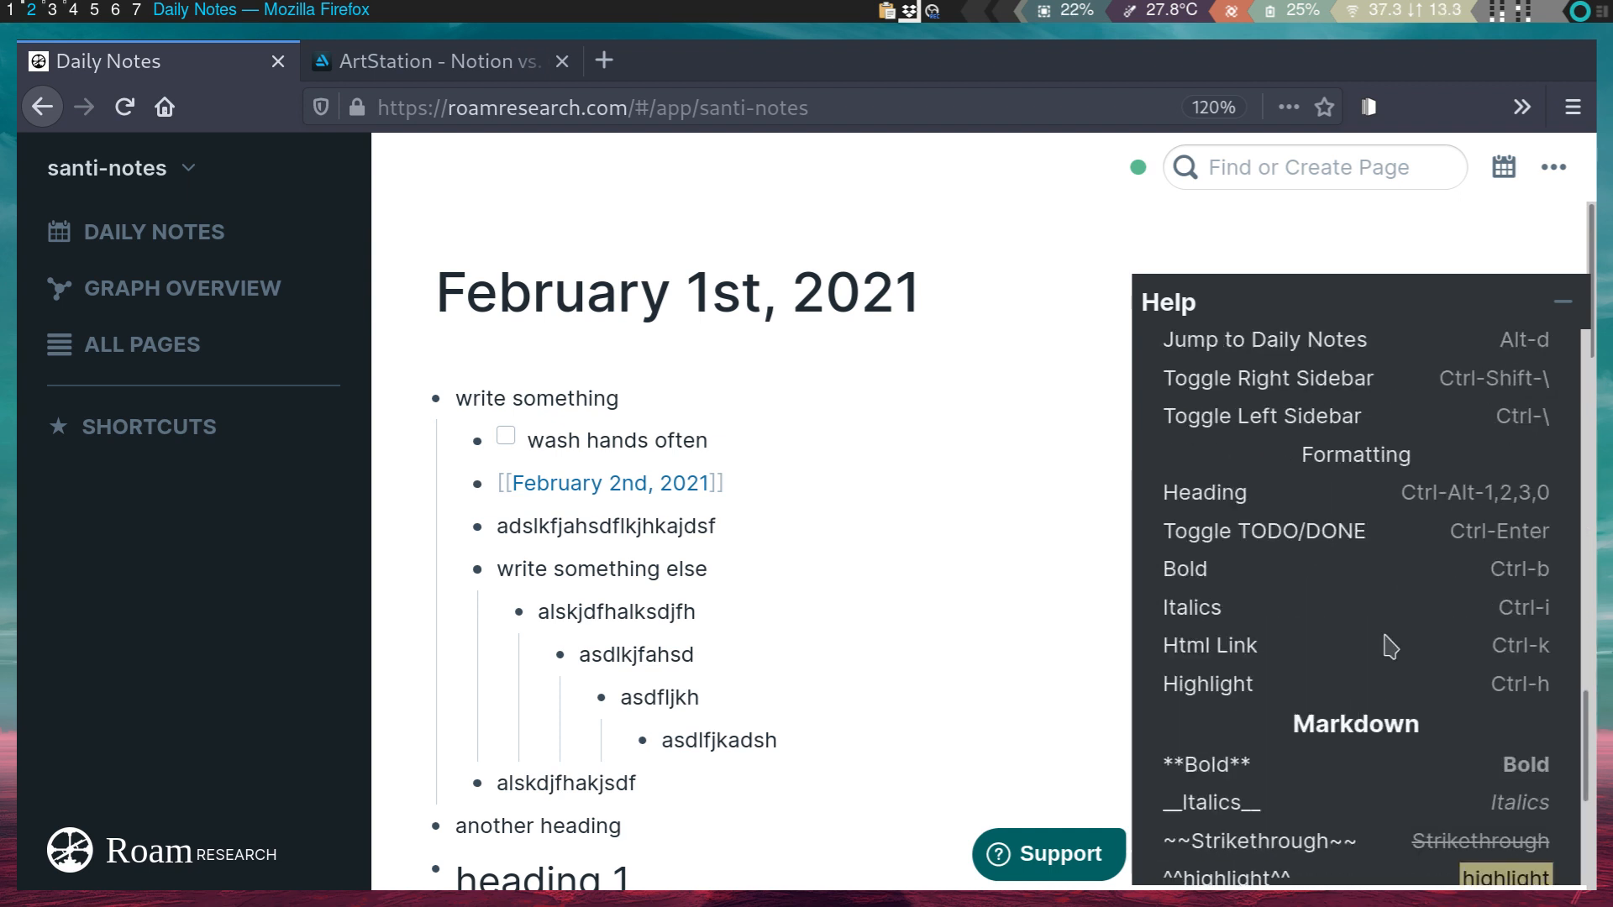
scroll(1398, 673, "up", 10)
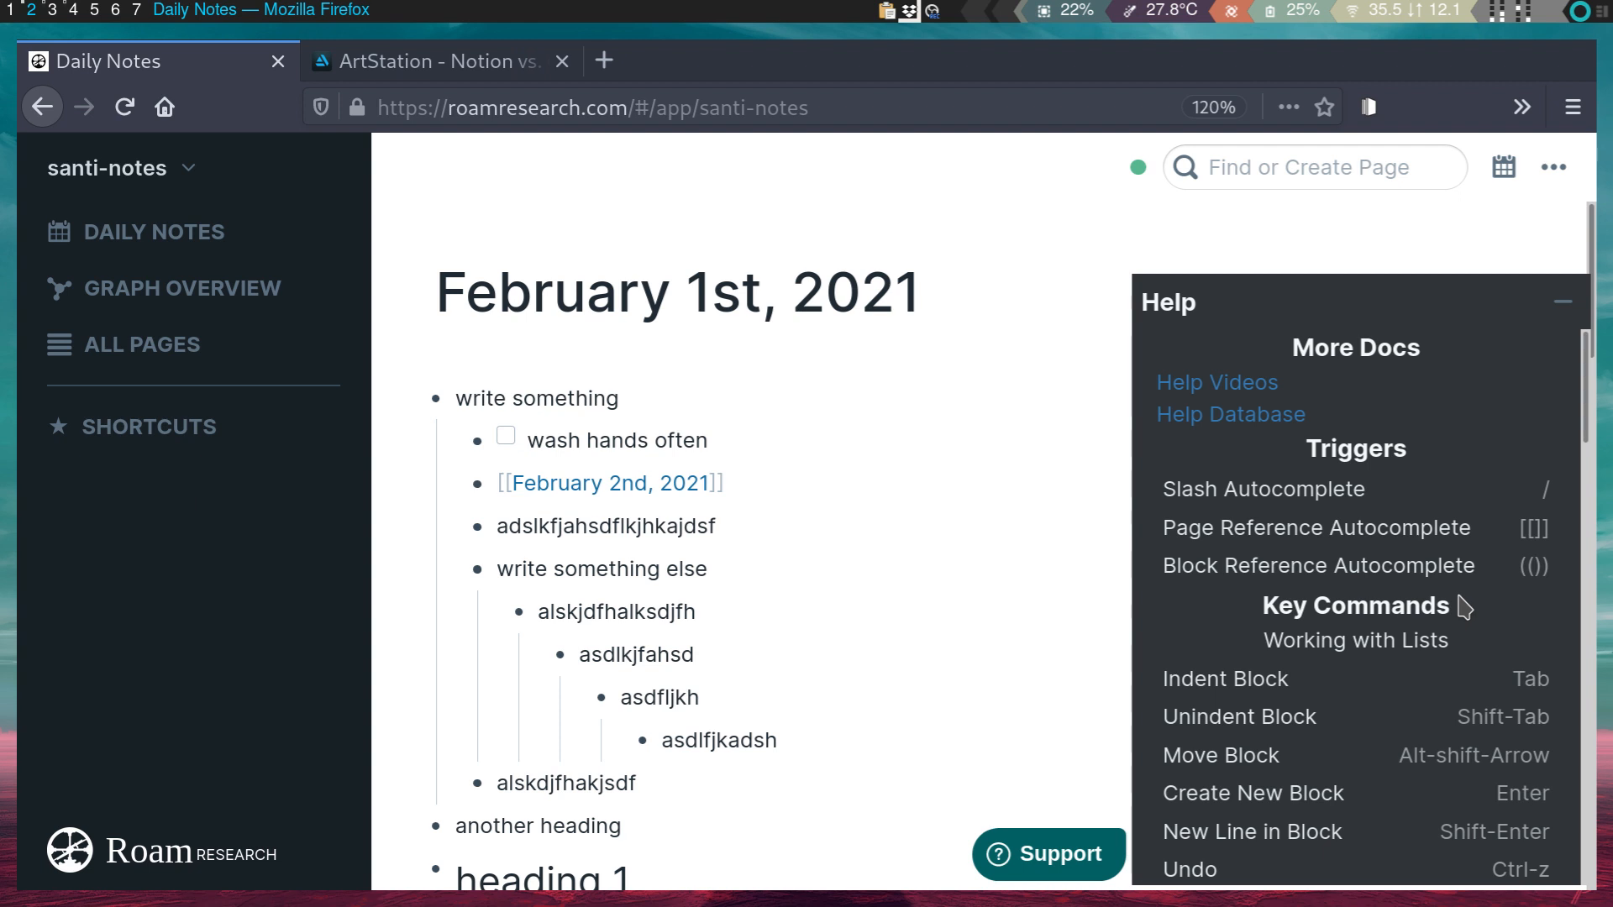
- Visit the February 2nd, 2021 page through its link, then return to Daily Notes
left_click(825, 552)
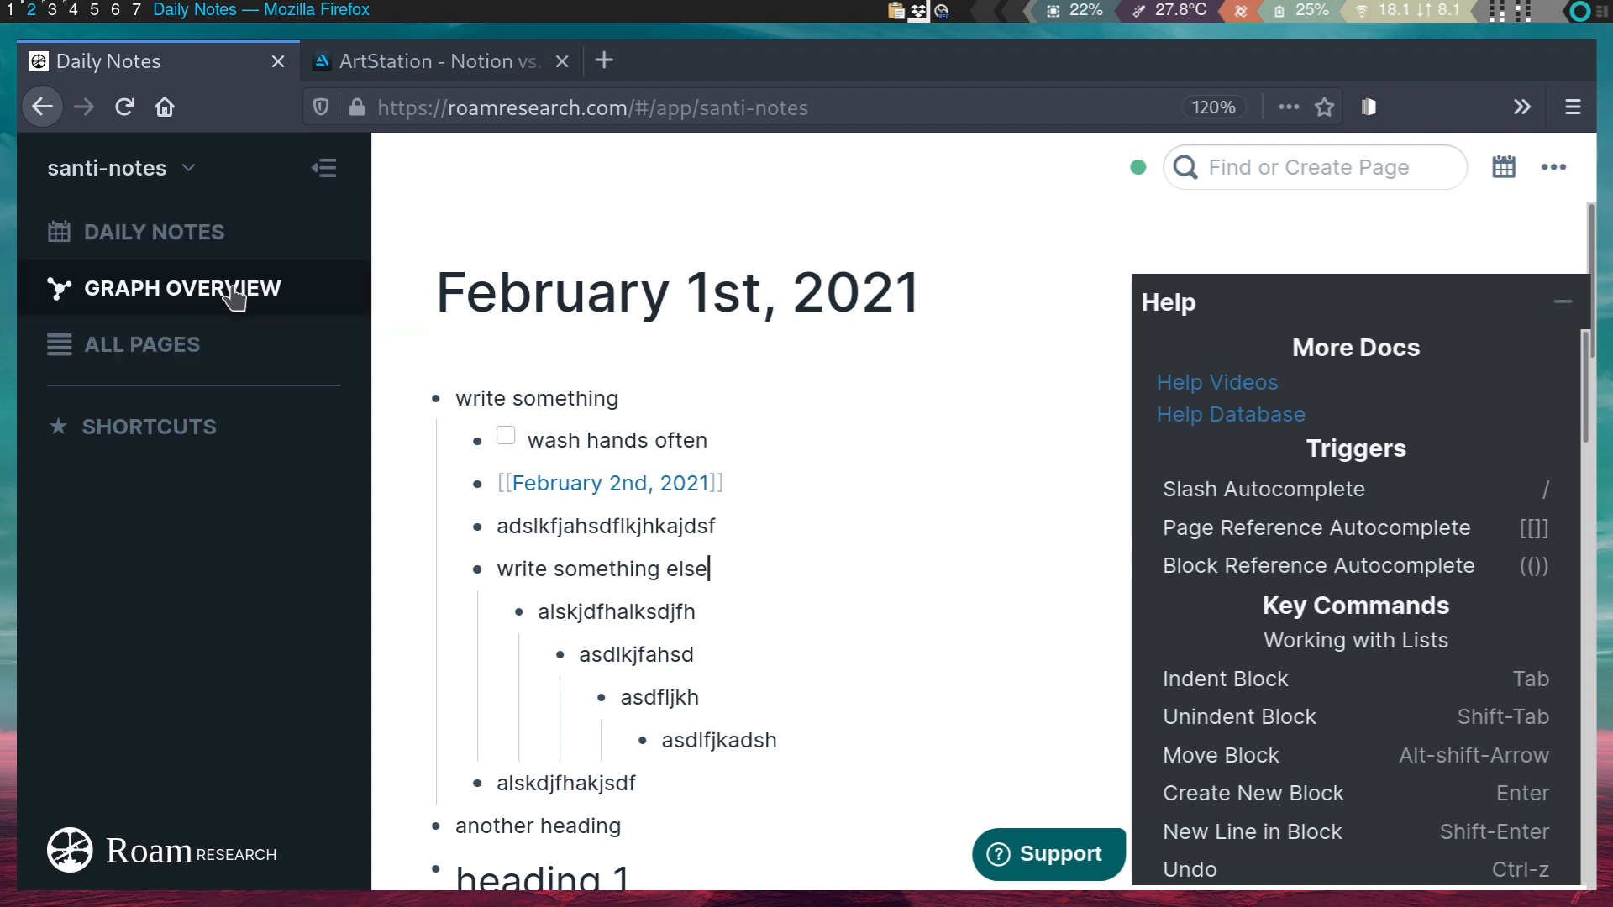
left_click(551, 483)
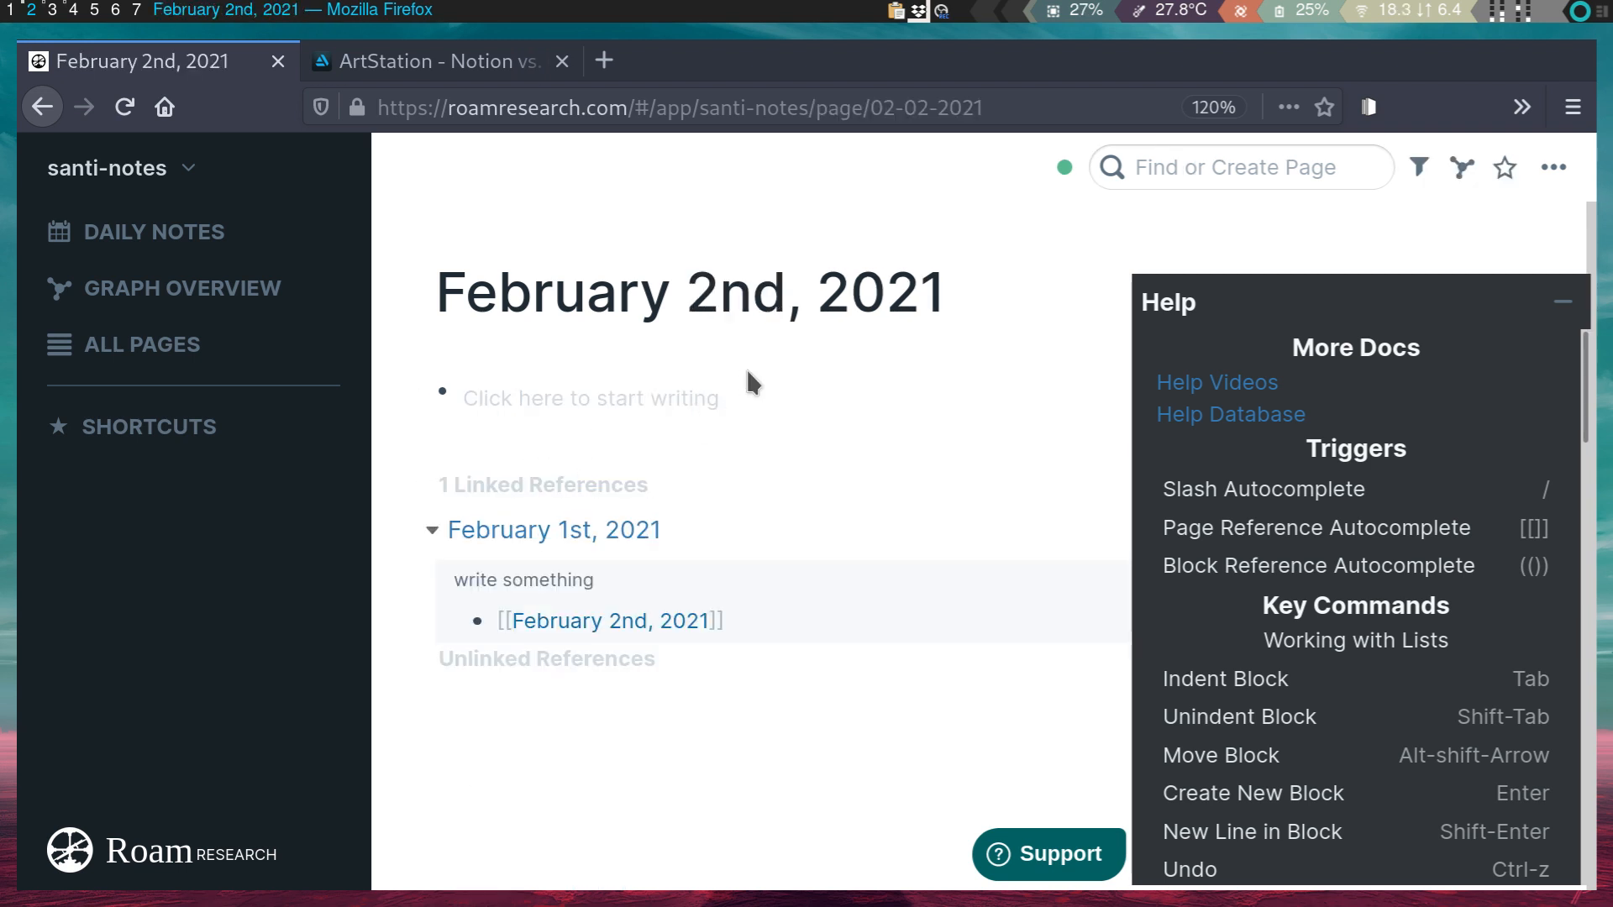
left_click(761, 401)
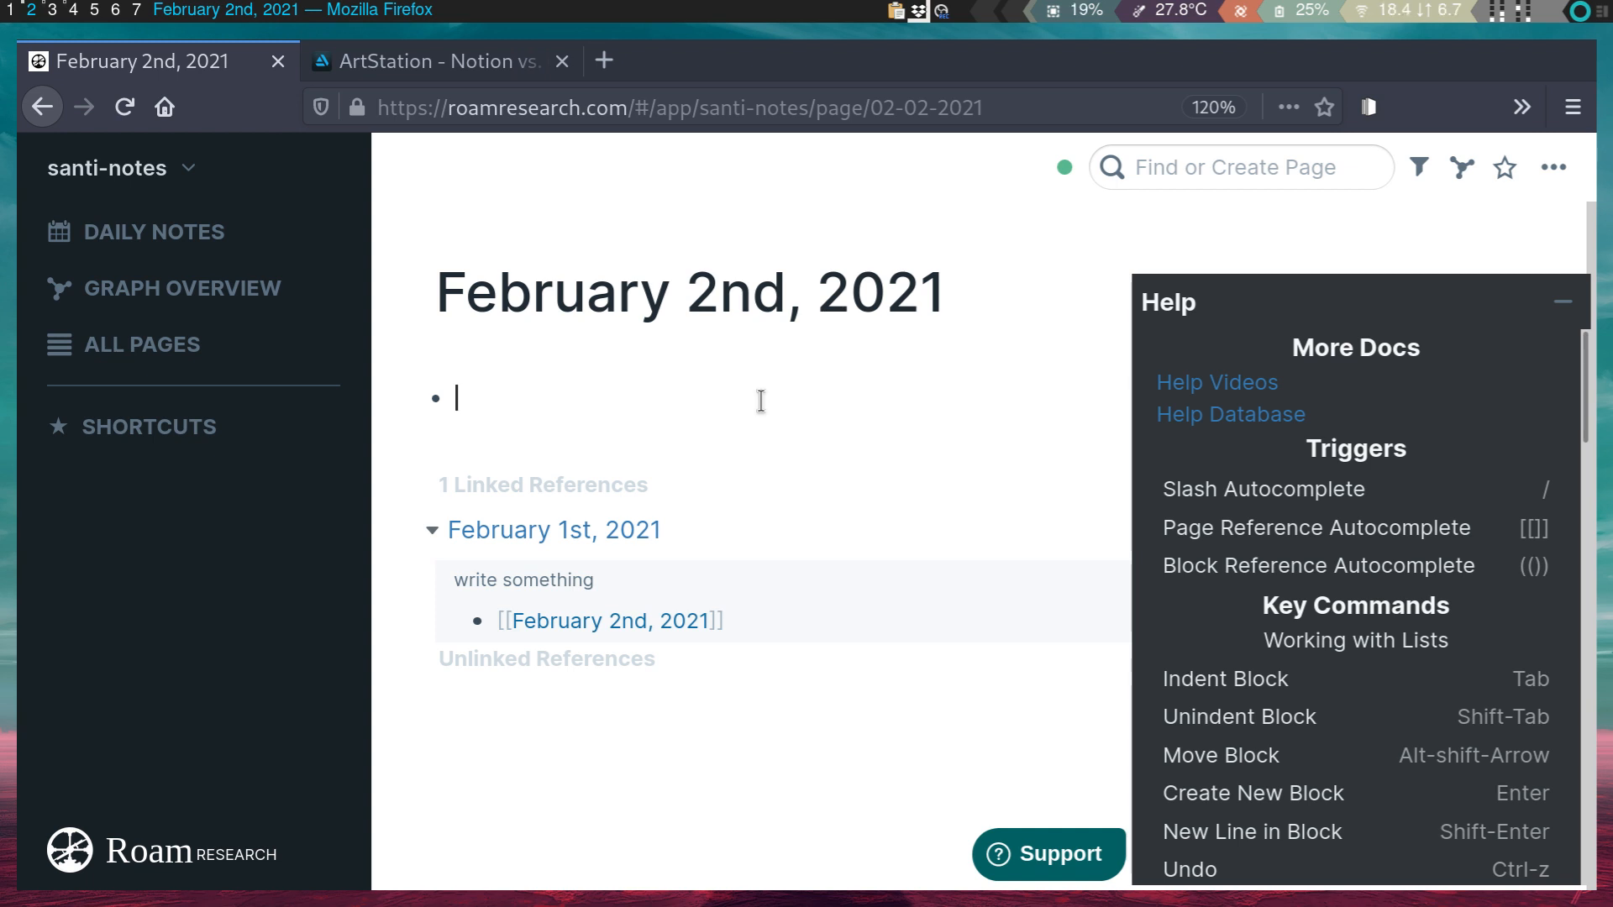
key("alt+d")
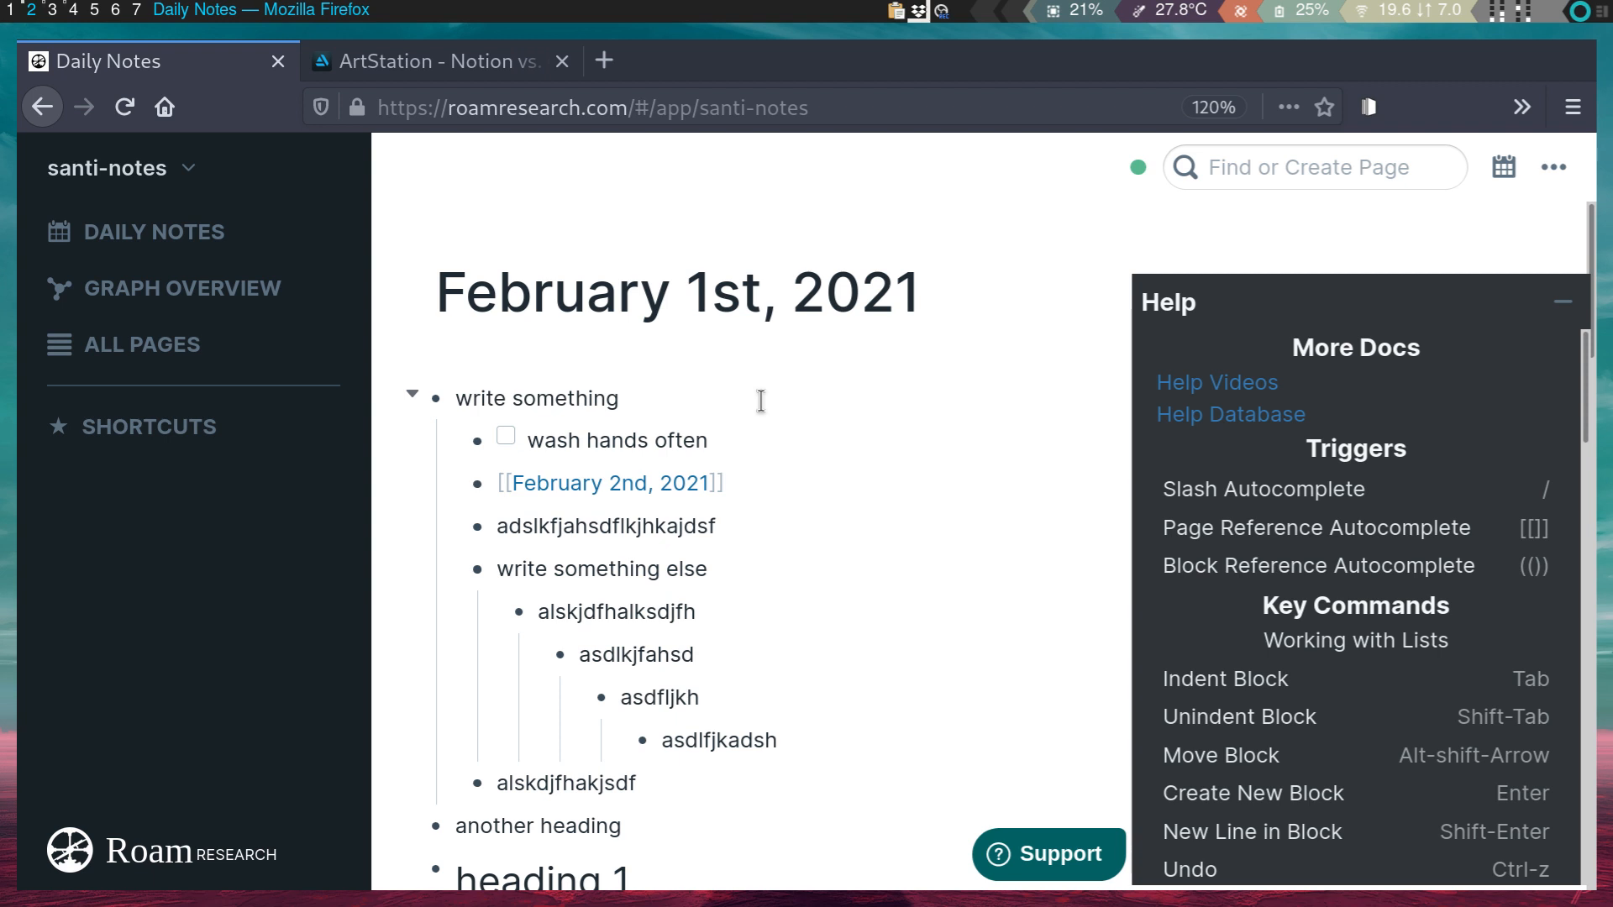
- Collapse the sidebar, add a [[new page]] link block below adslkfjahsdflkjhkajdsf, and open that page
left_click(327, 172)
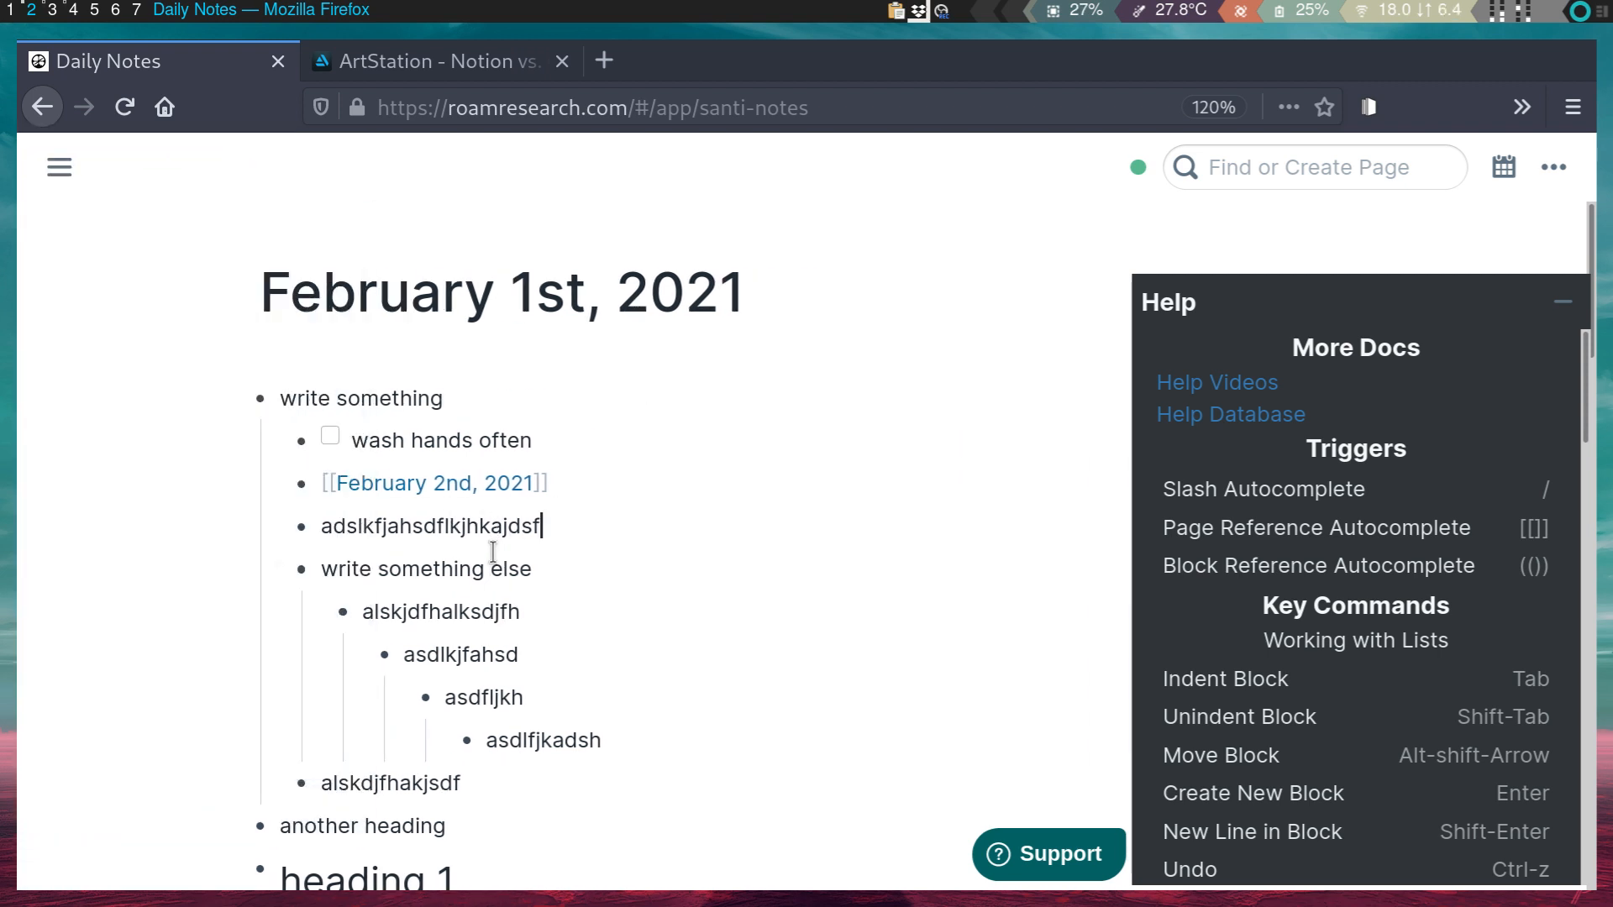
key("Return")
type("[[")
type("new page")
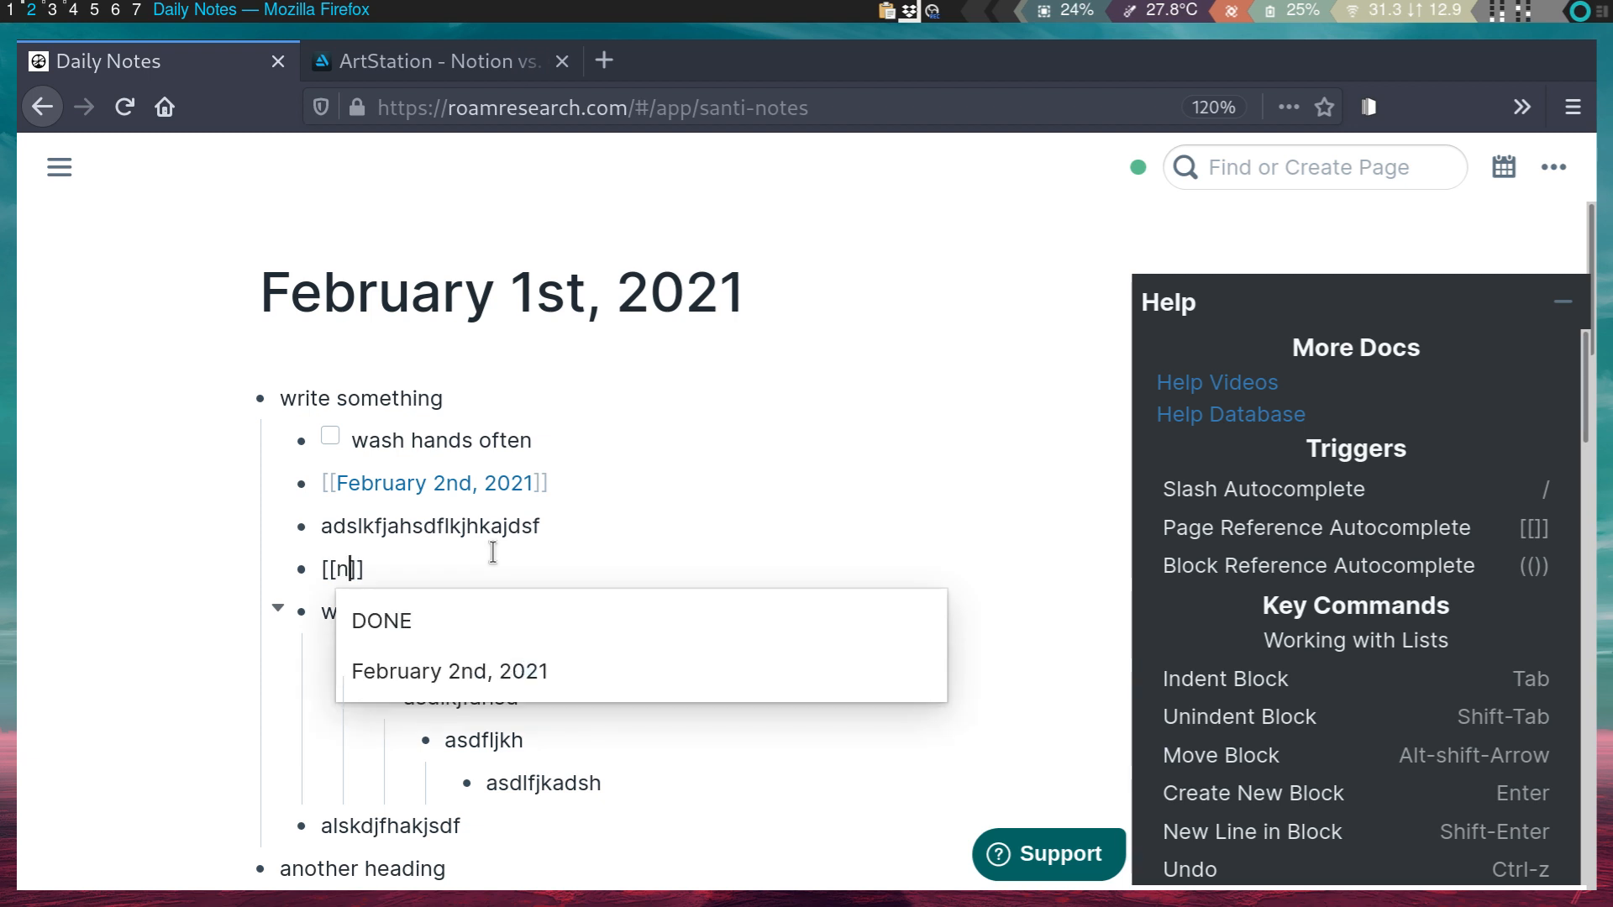
key("End")
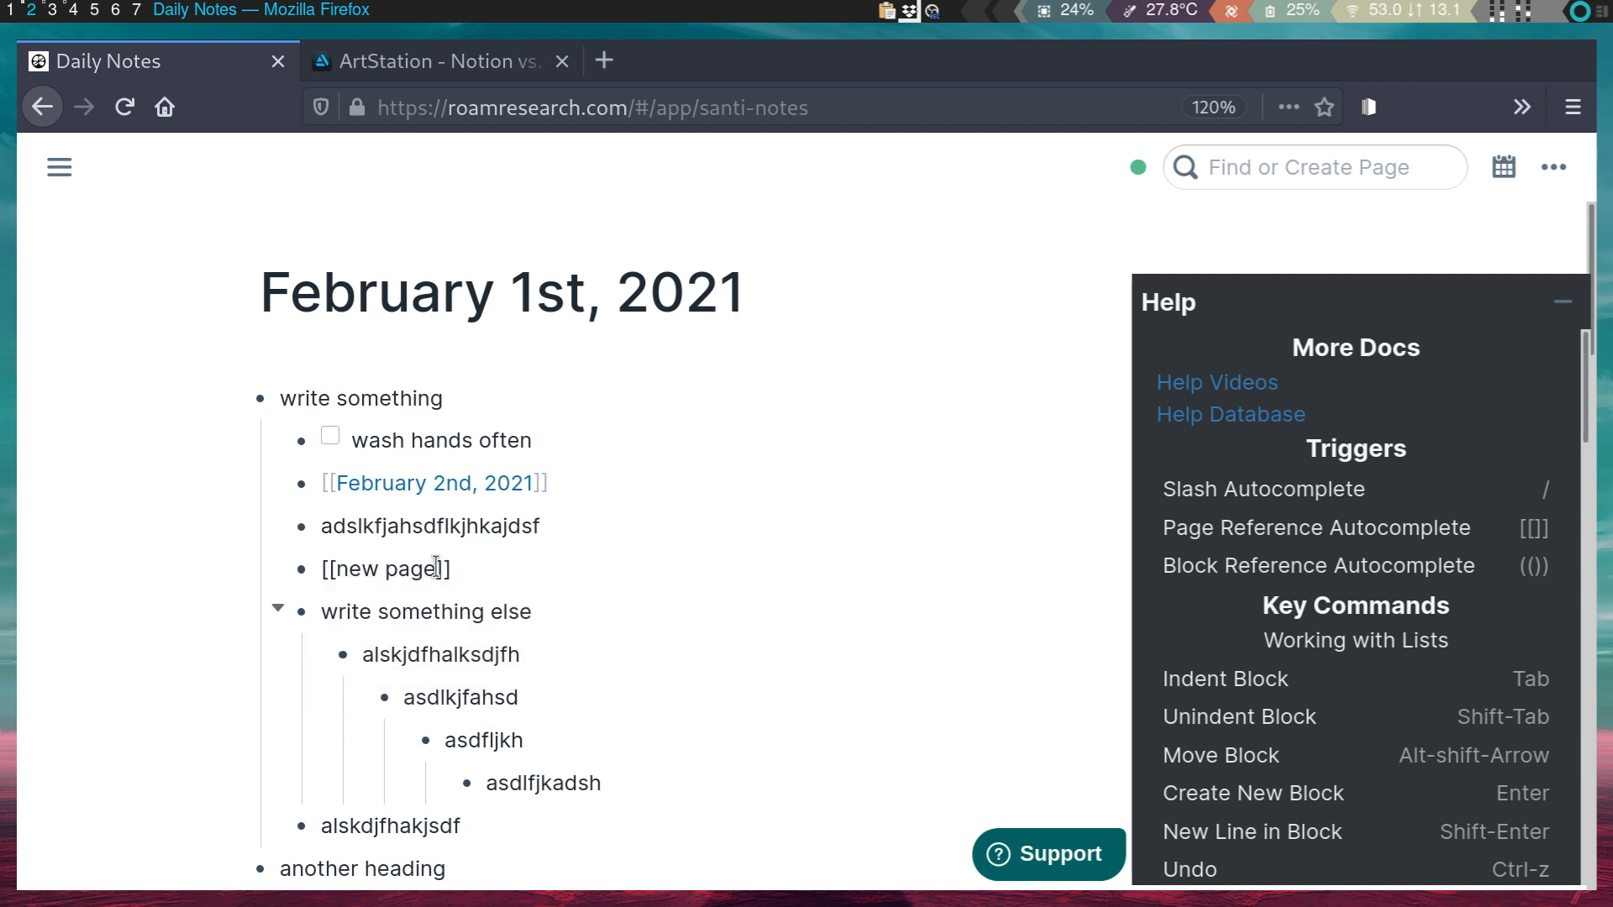
left_click(433, 612)
left_click(404, 578)
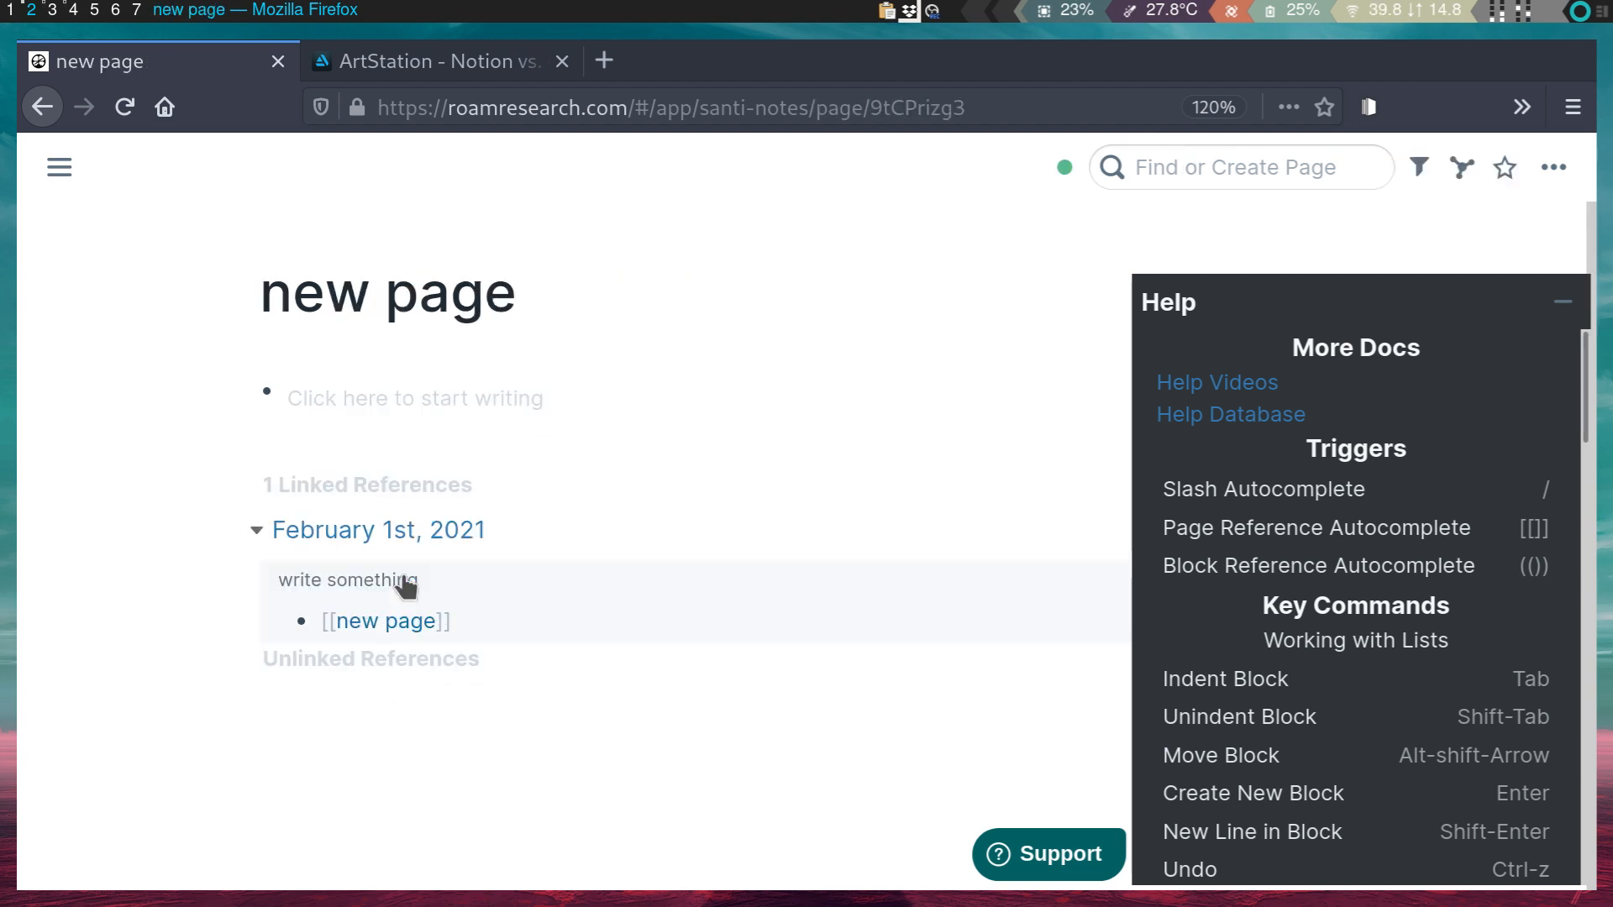
- On new page, write 'take more notes' and begin the nested child bullet 'indent things further'
left_click(398, 393)
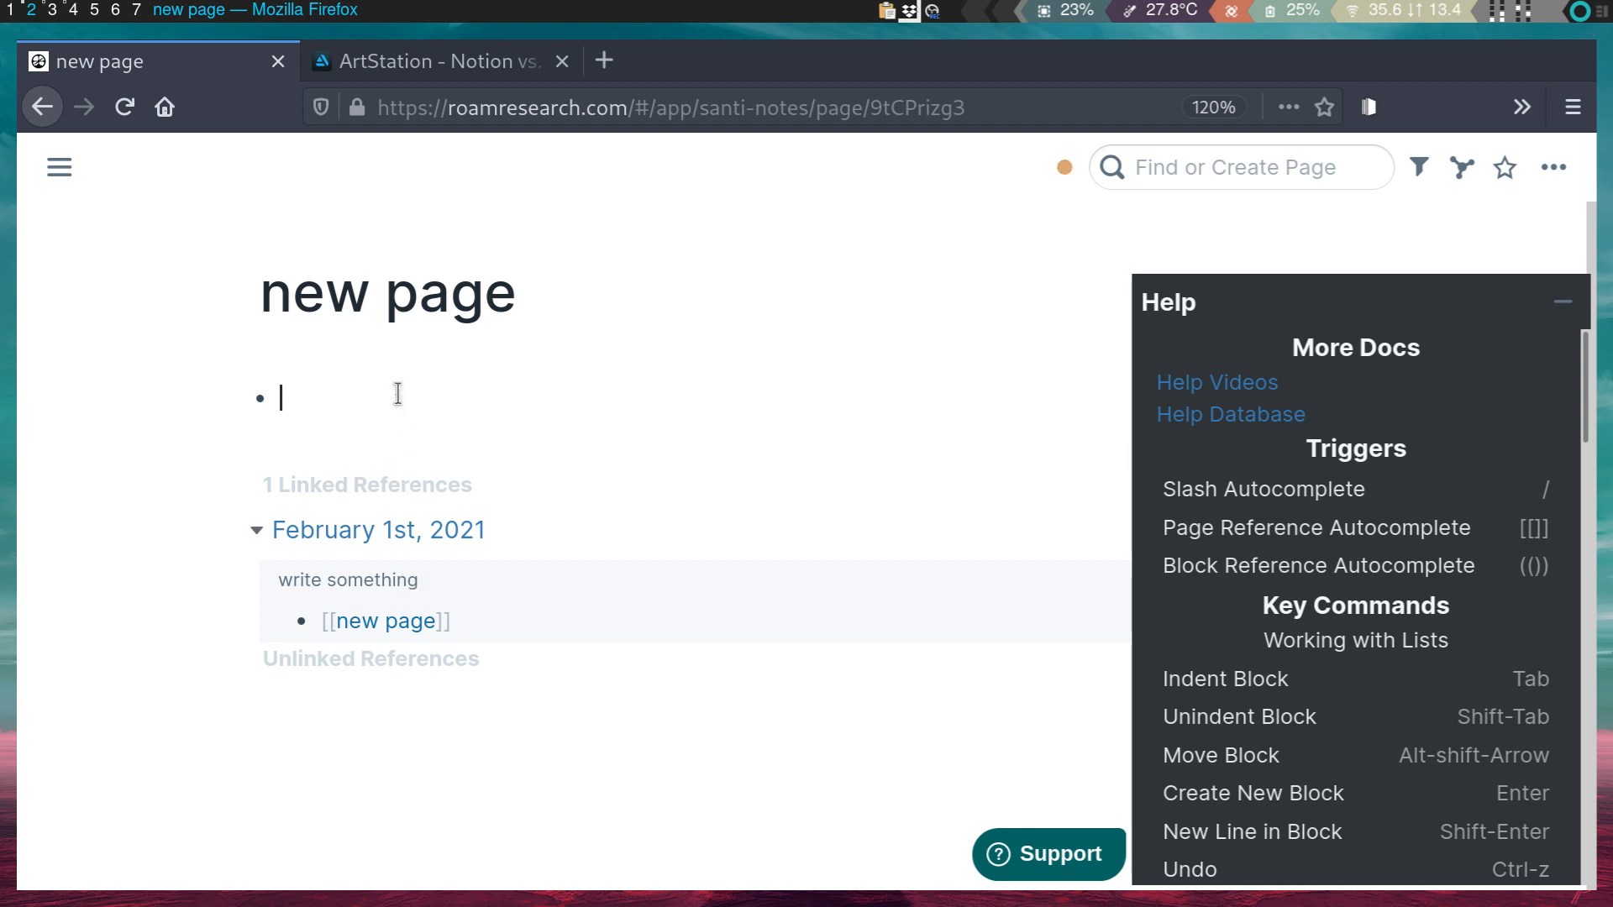
type("take more notes")
key("Return")
type("inde")
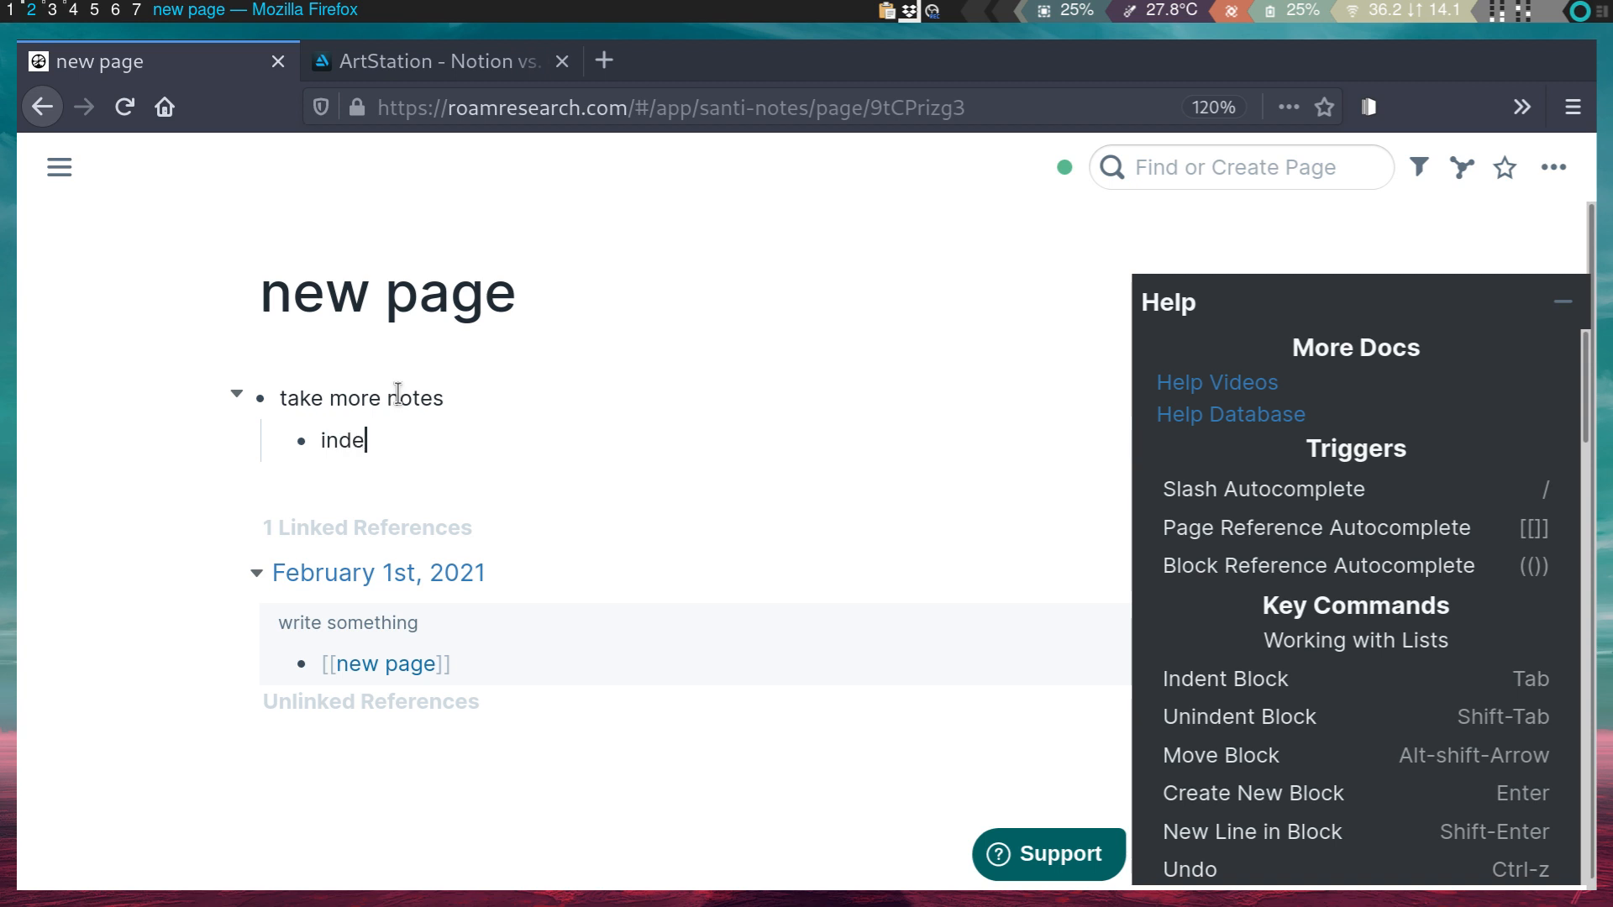
type("nt things further")
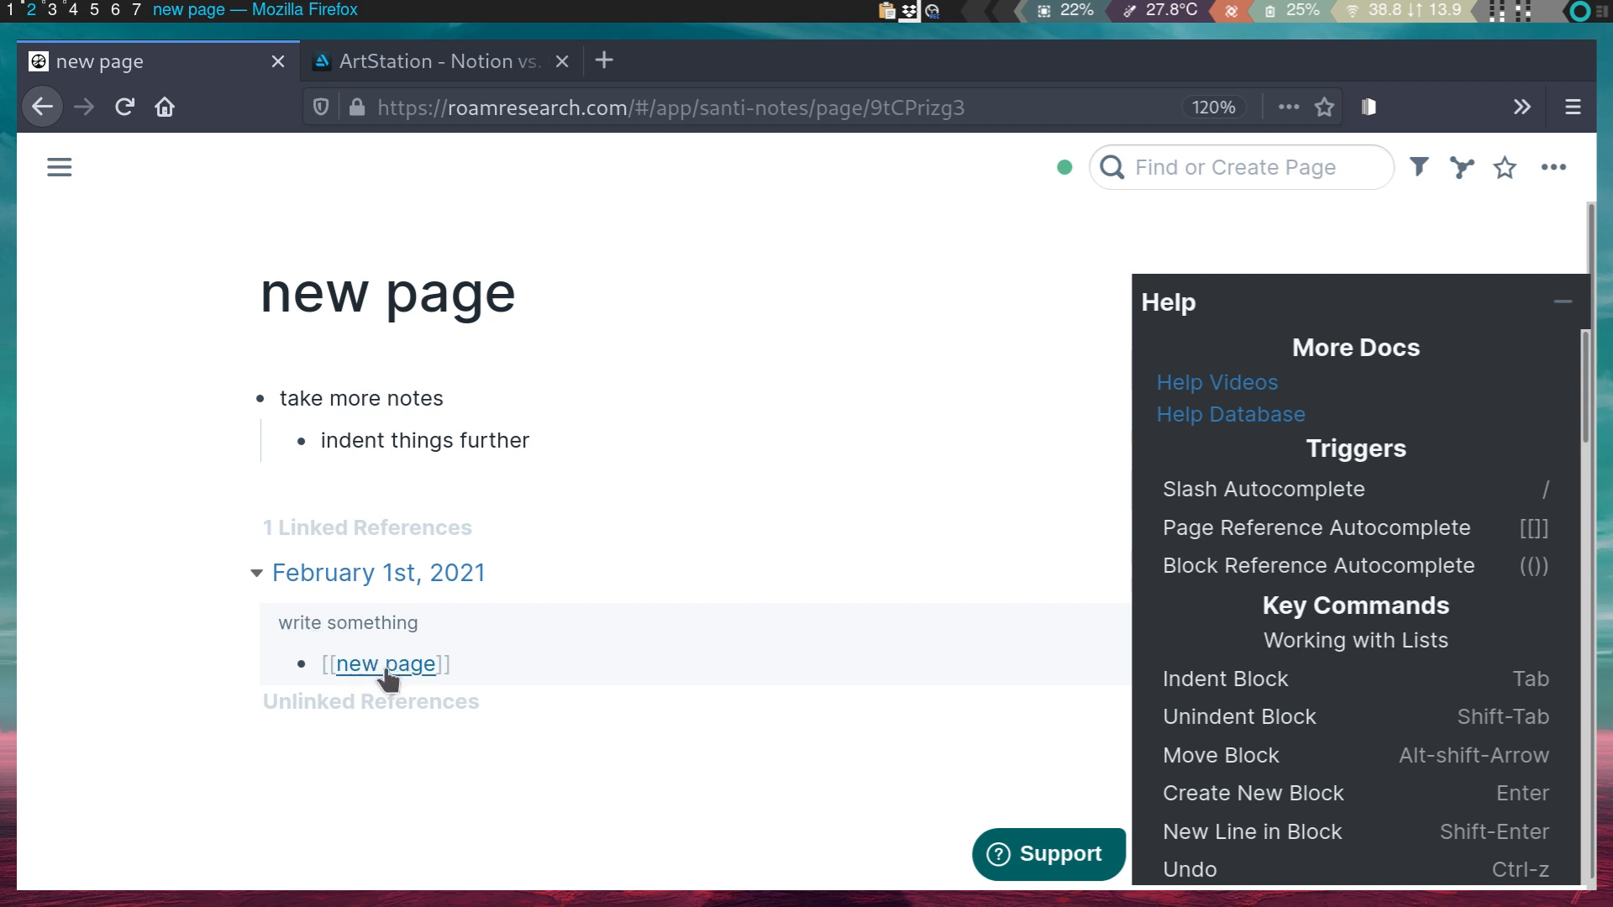
- Minimize the Help panel and navigate back to new page via the February 1st, 2021 note
left_click(1560, 303)
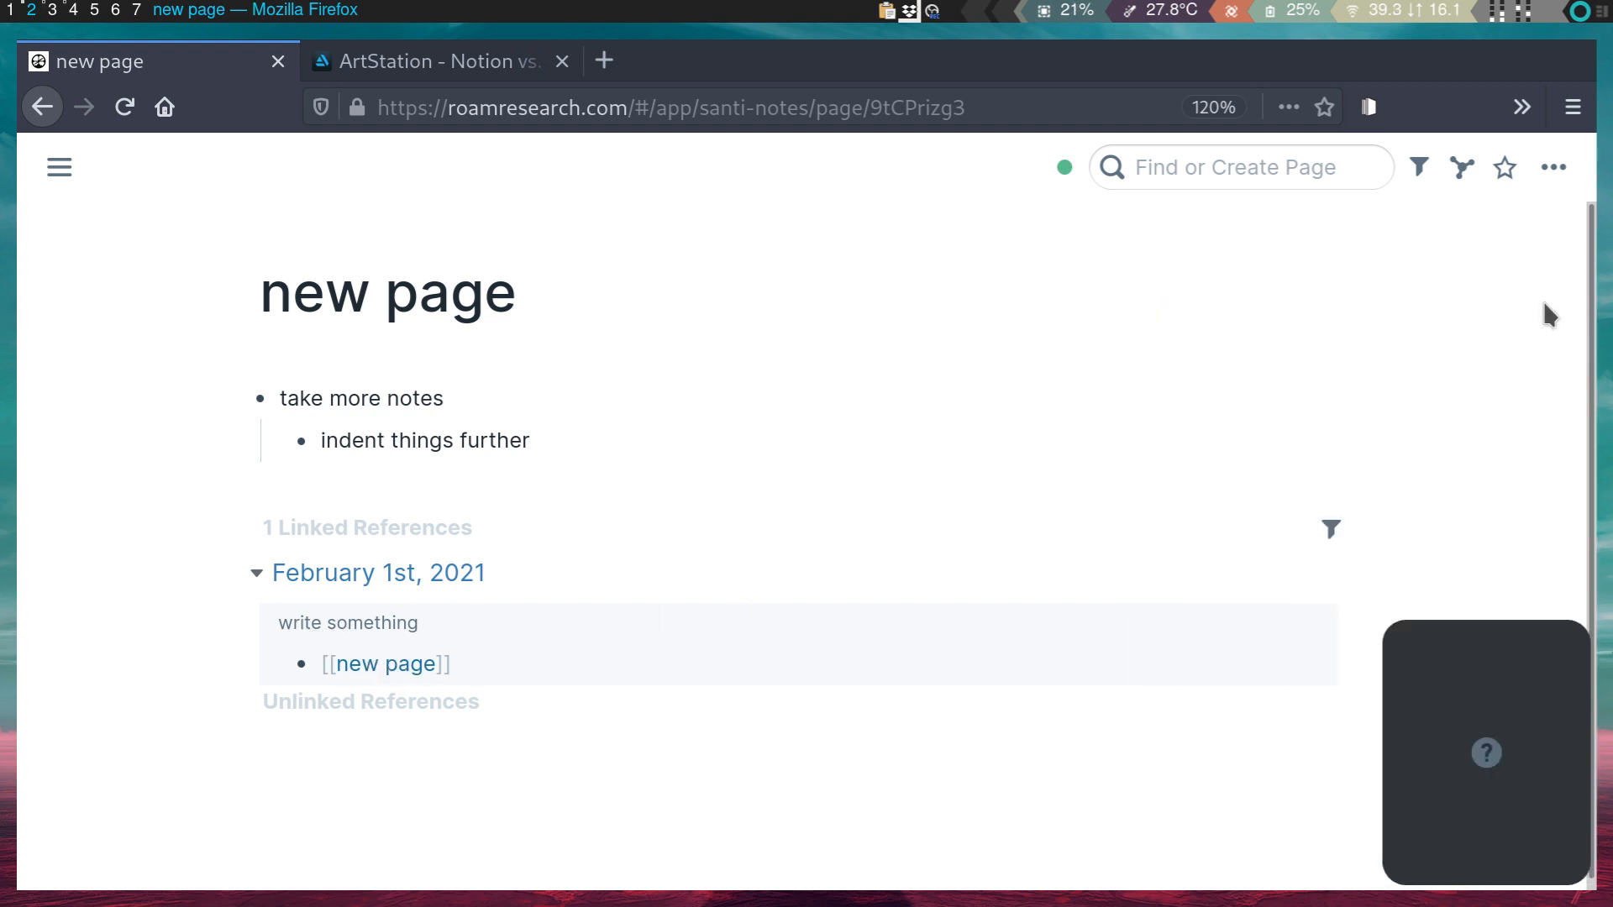
left_click(402, 672)
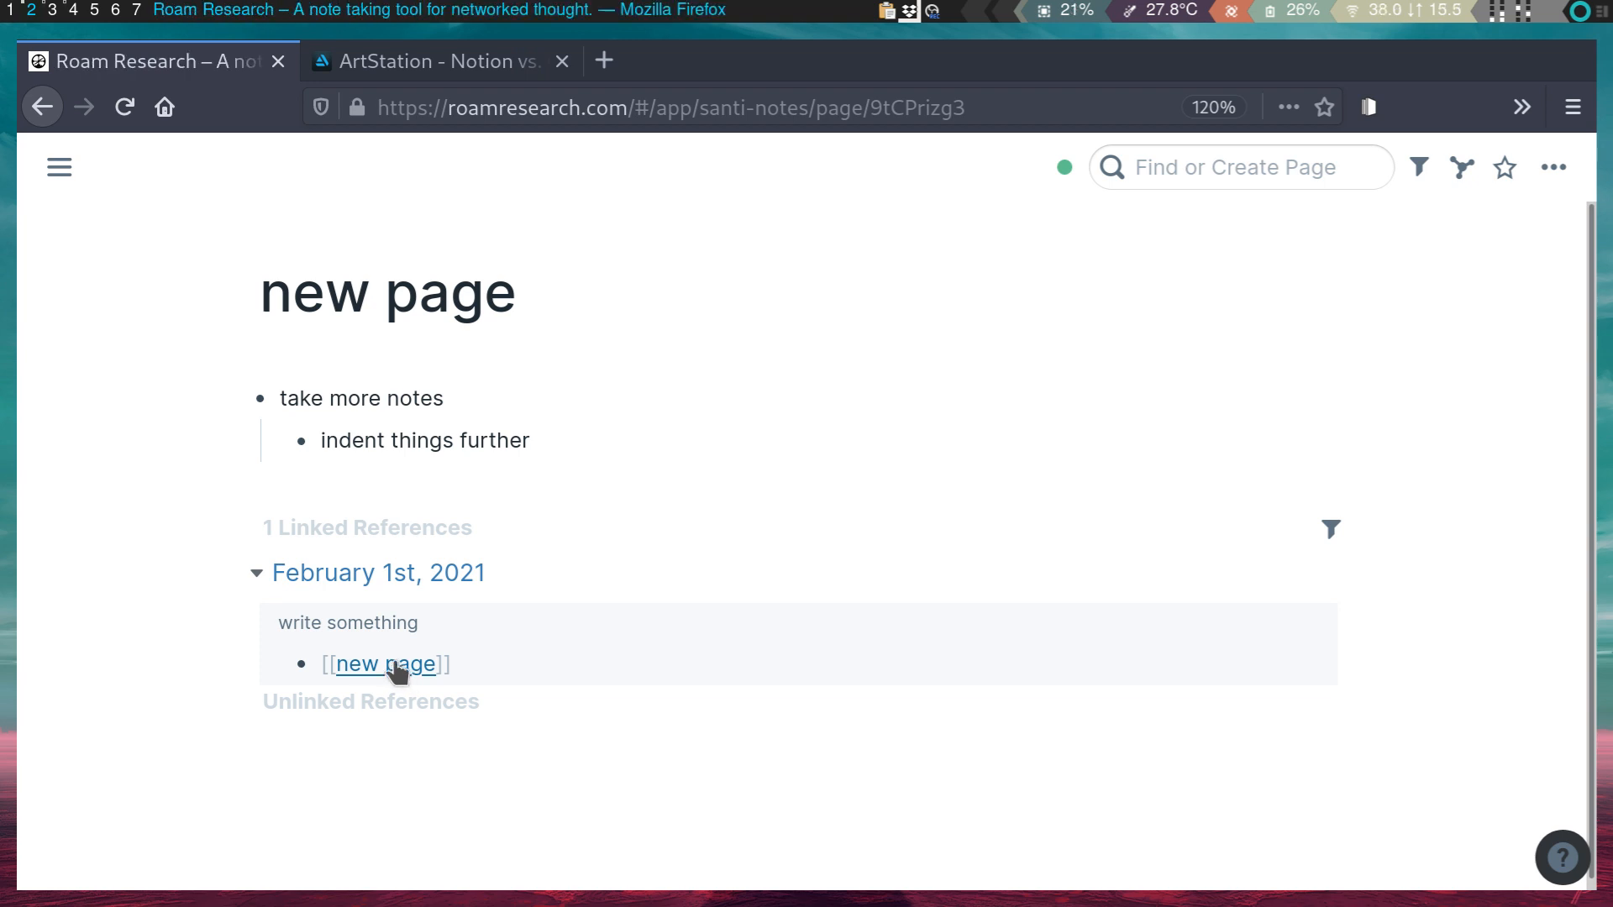
left_click(374, 580)
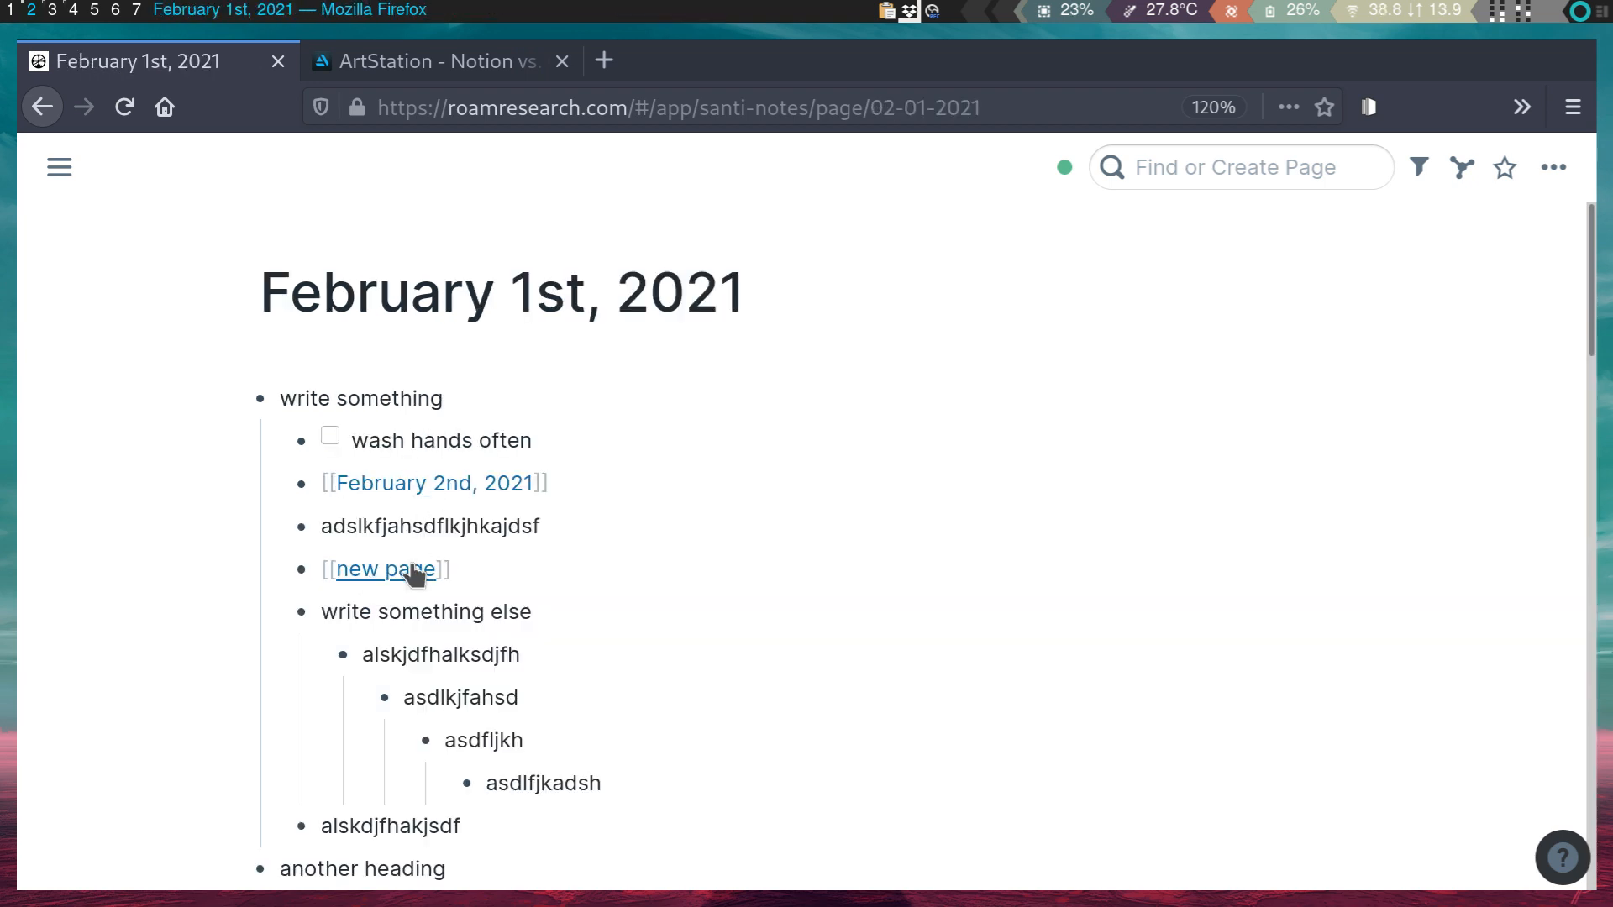
left_click(410, 573)
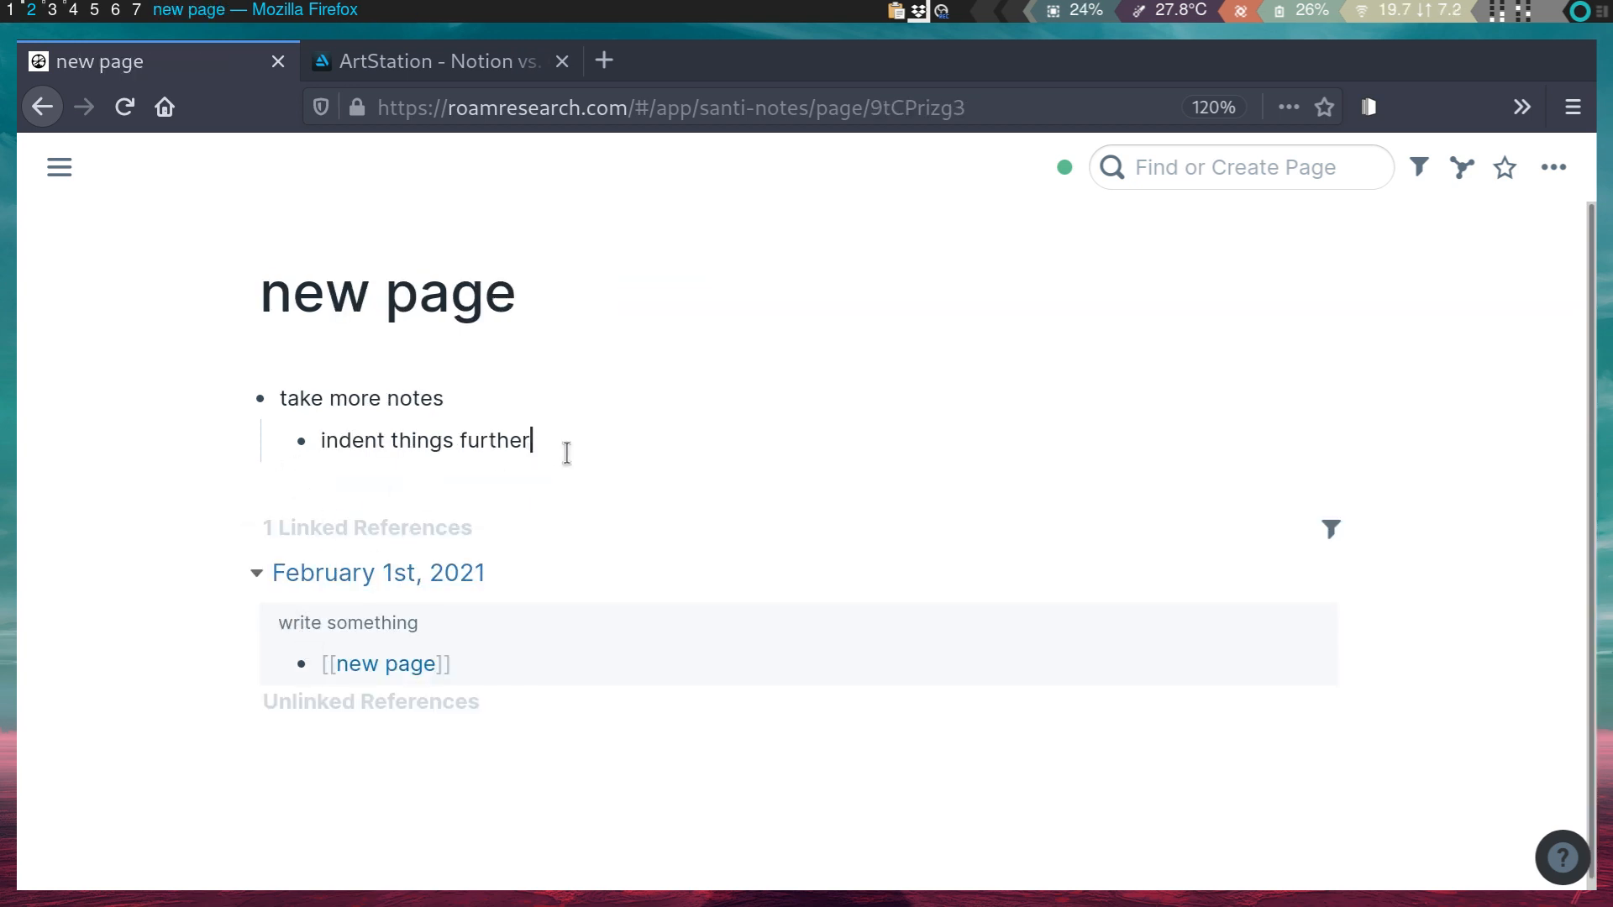
- Add a [[another page]] bullet on new page, fixing the 'apg' typo, and open that page
key("Return")
key("BackSpace")
key("Return")
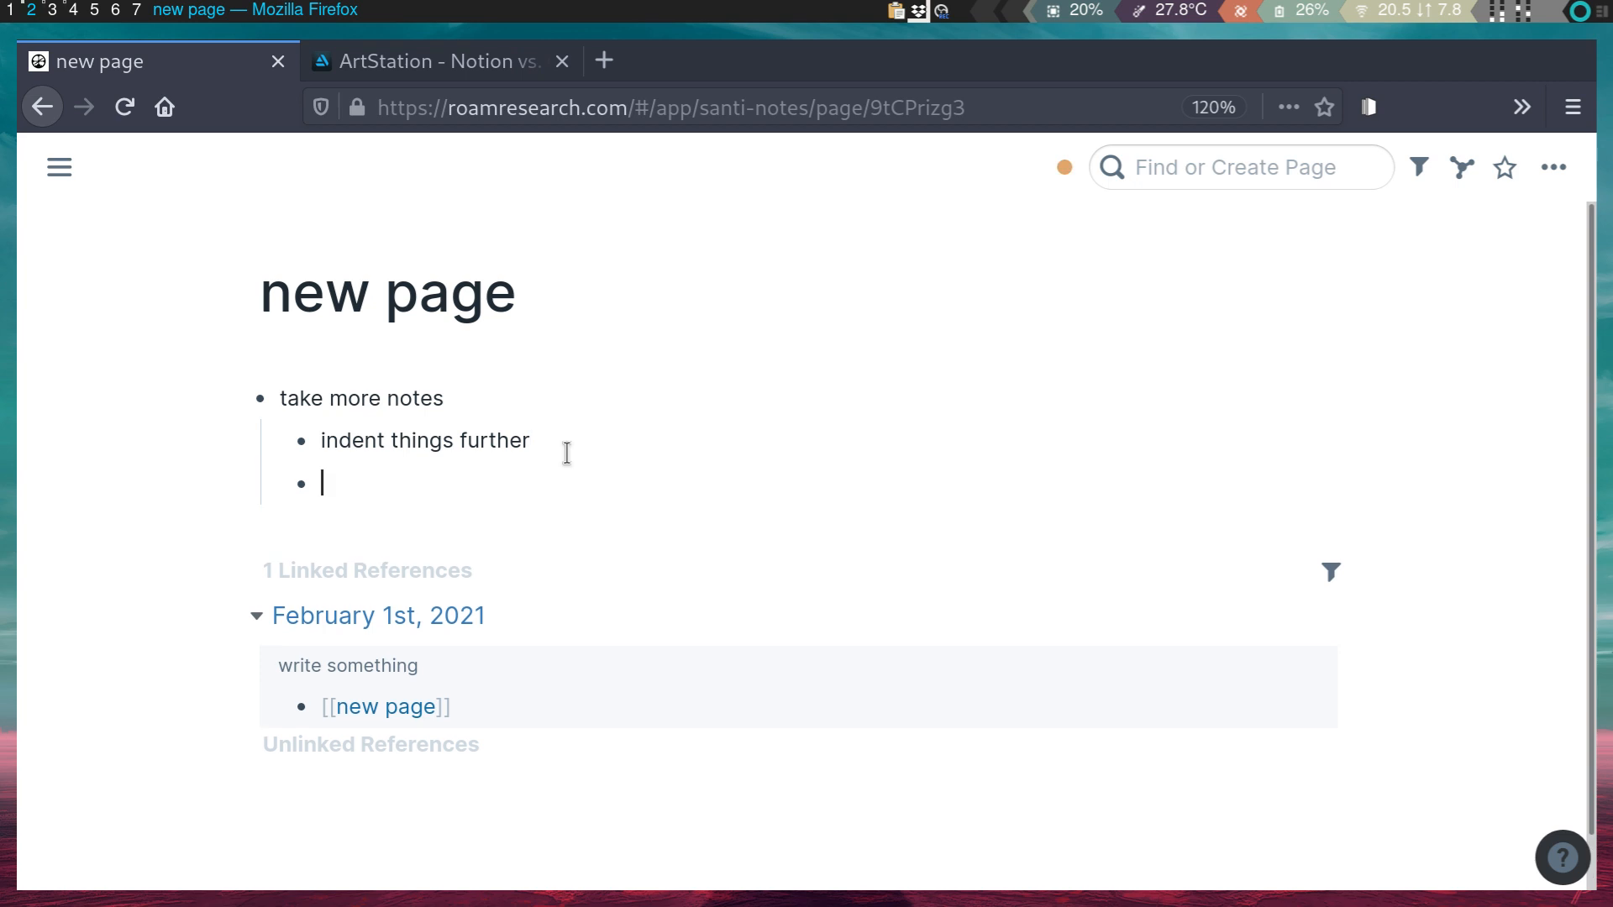
type("[[")
type("another apg")
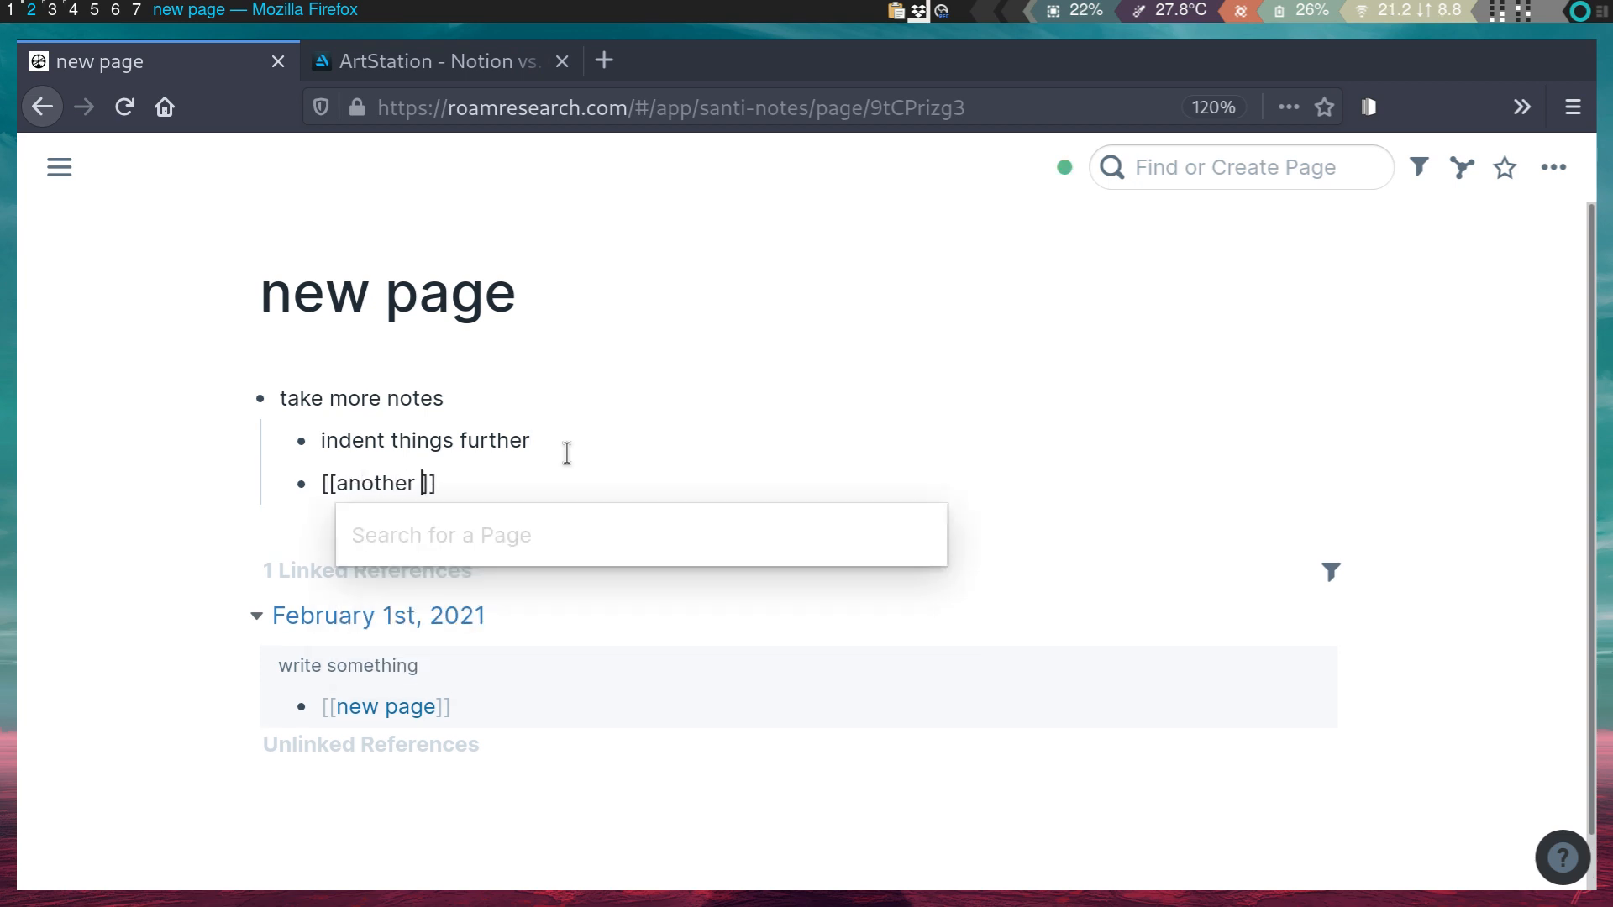
key("BackSpace")
key("BackSpace")
key("BackSpace")
type("page")
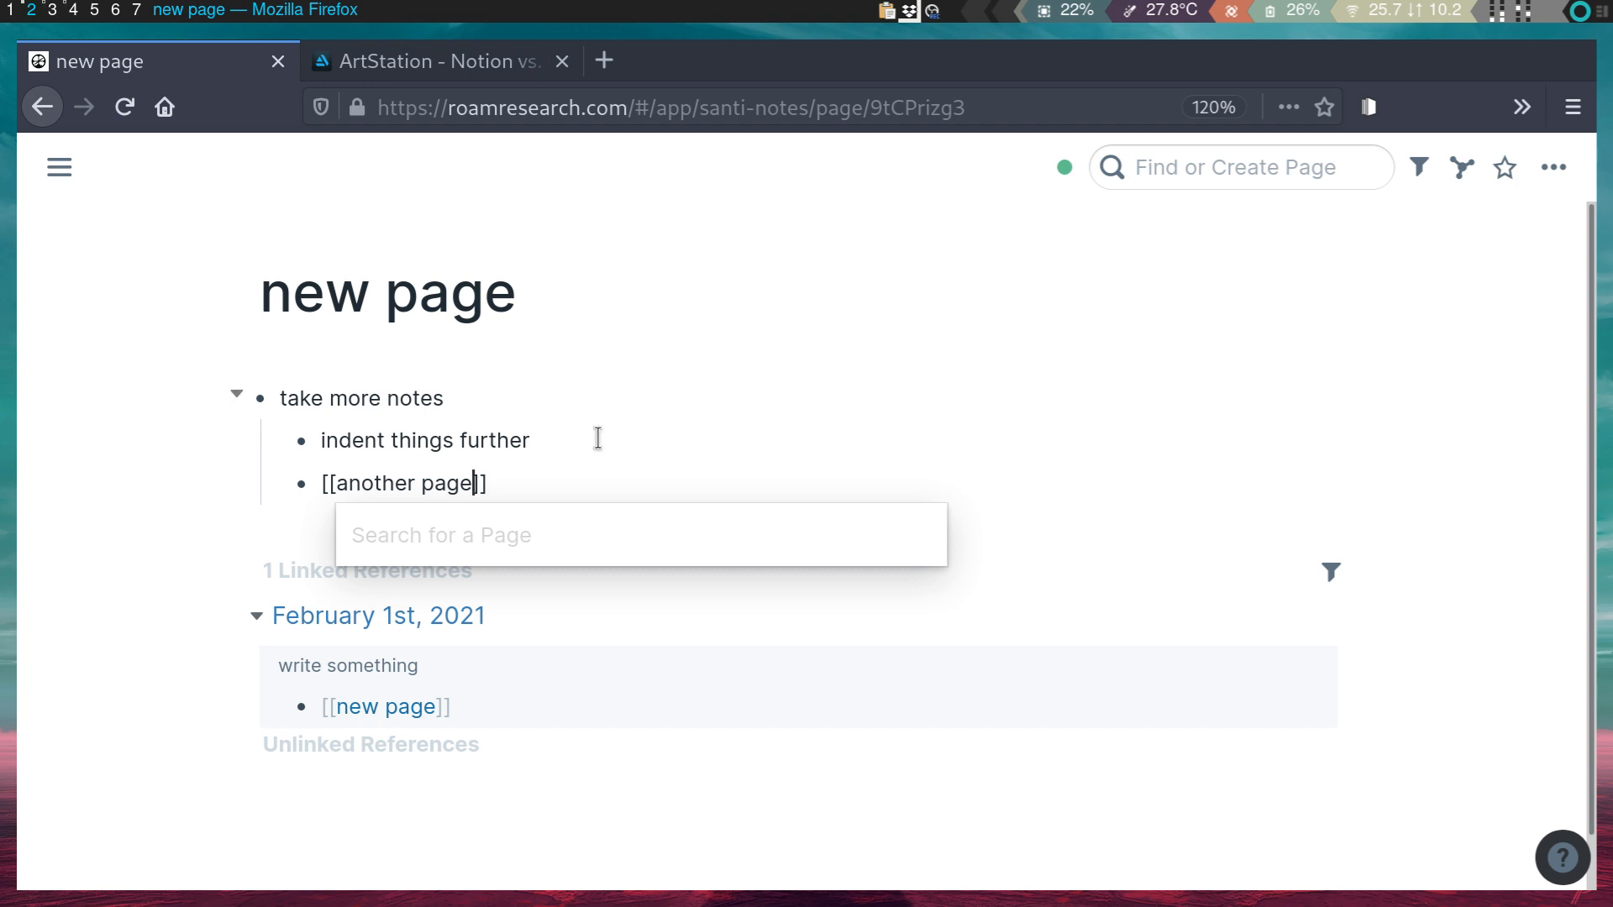
left_click(586, 430)
left_click(430, 487)
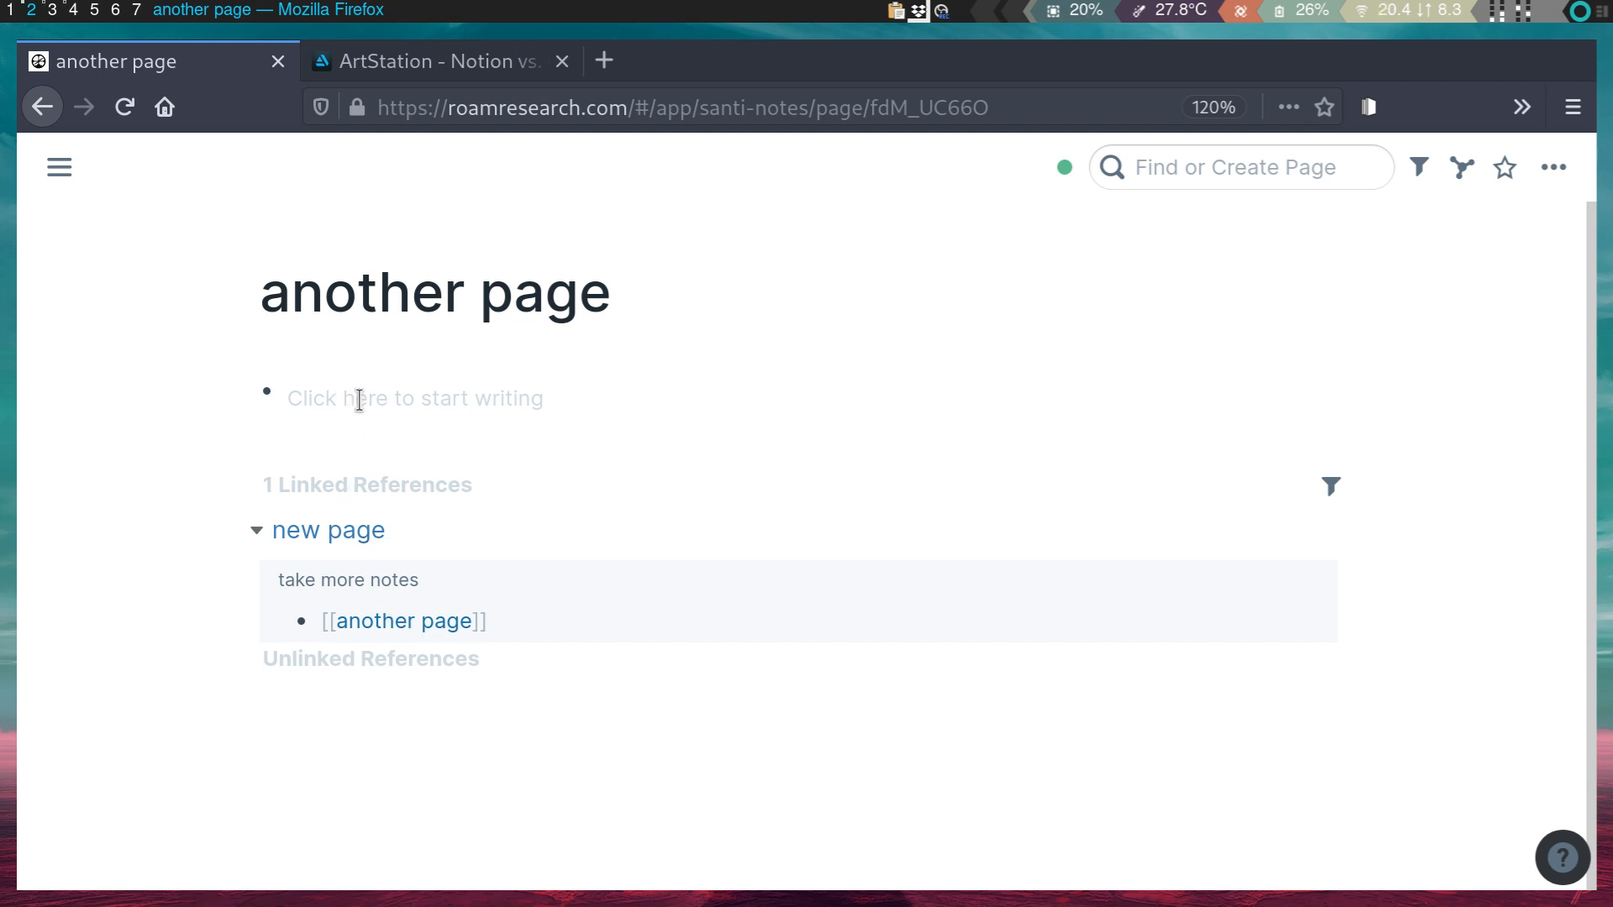
- On Daily Notes, add a [[another page]] block below February 2nd, 2021 and follow the link
key("alt+shift+d")
left_click(572, 487)
key("Return")
type("[[")
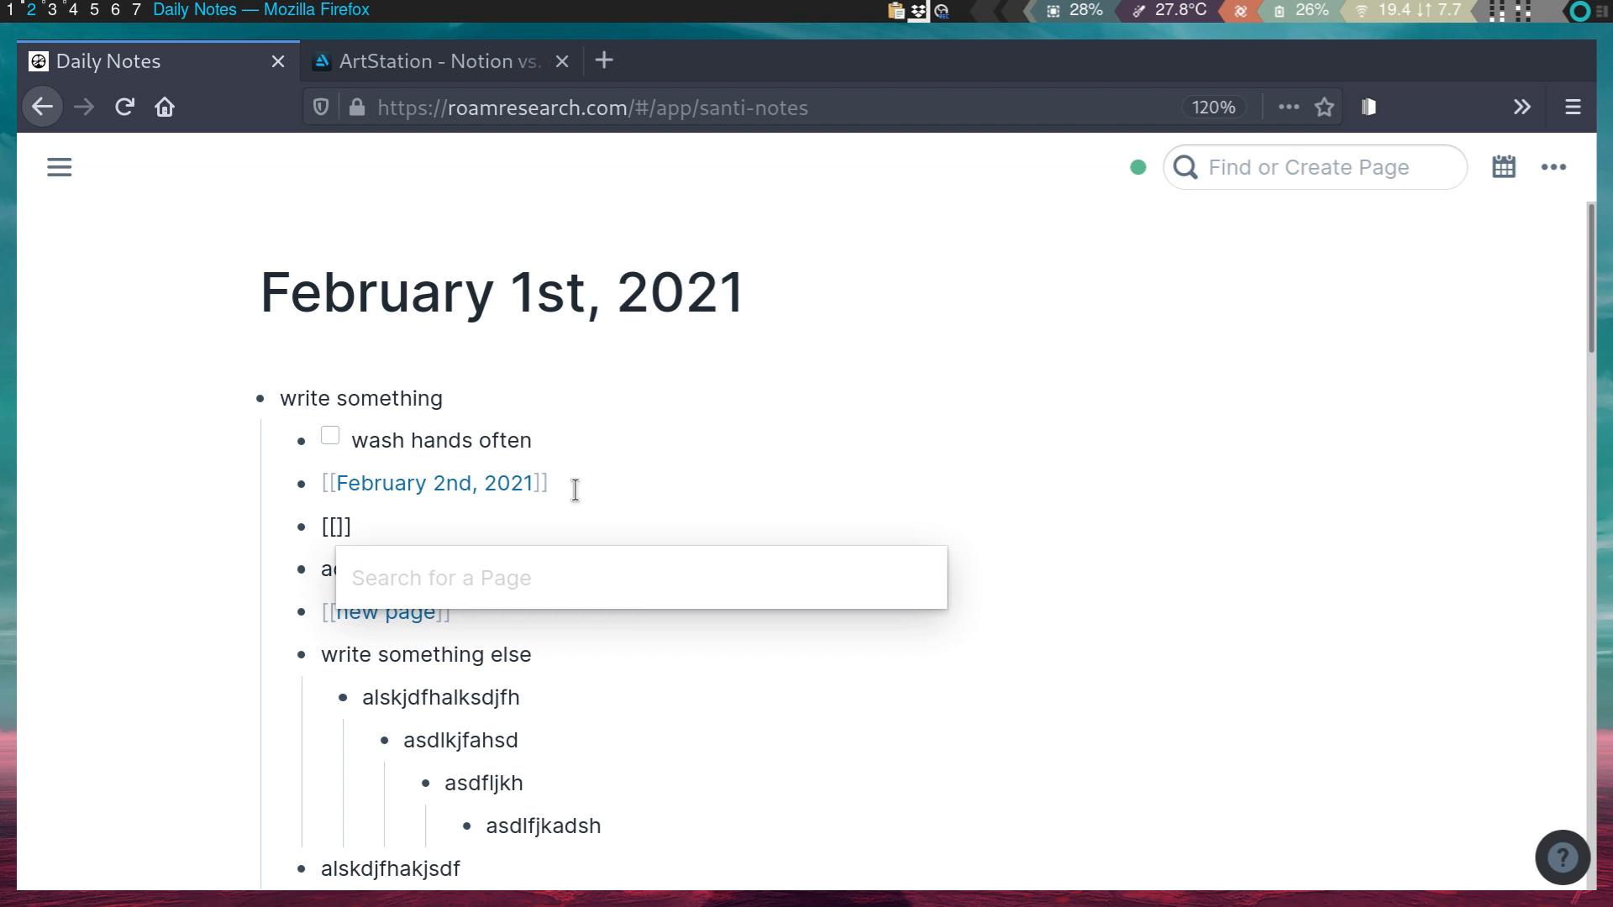
type("anoth")
key("Return")
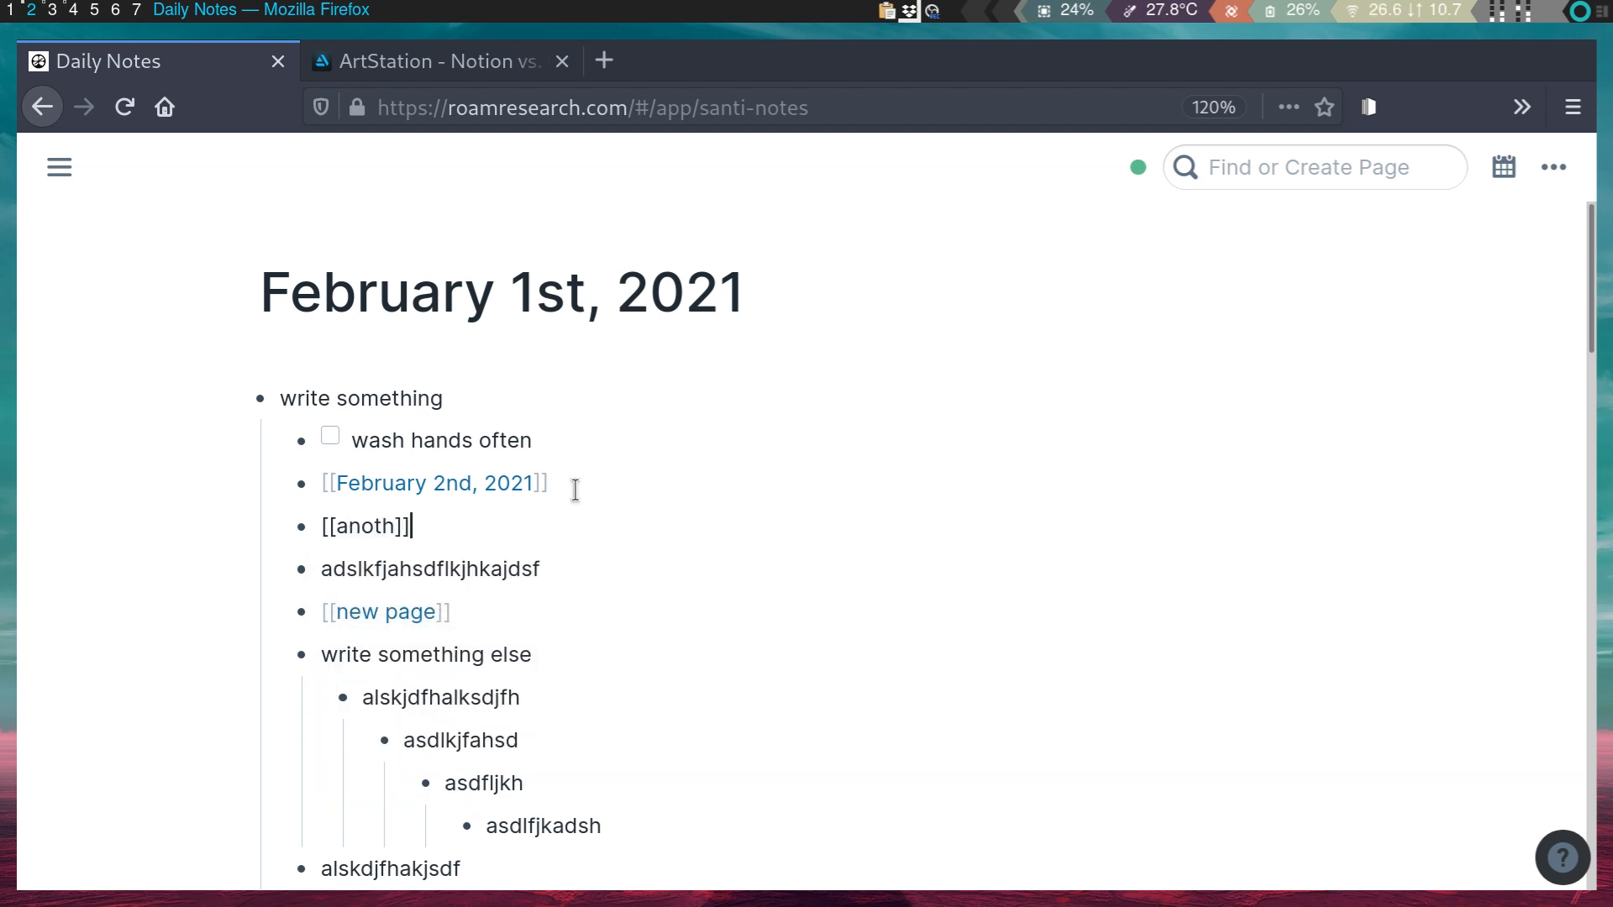
type("er")
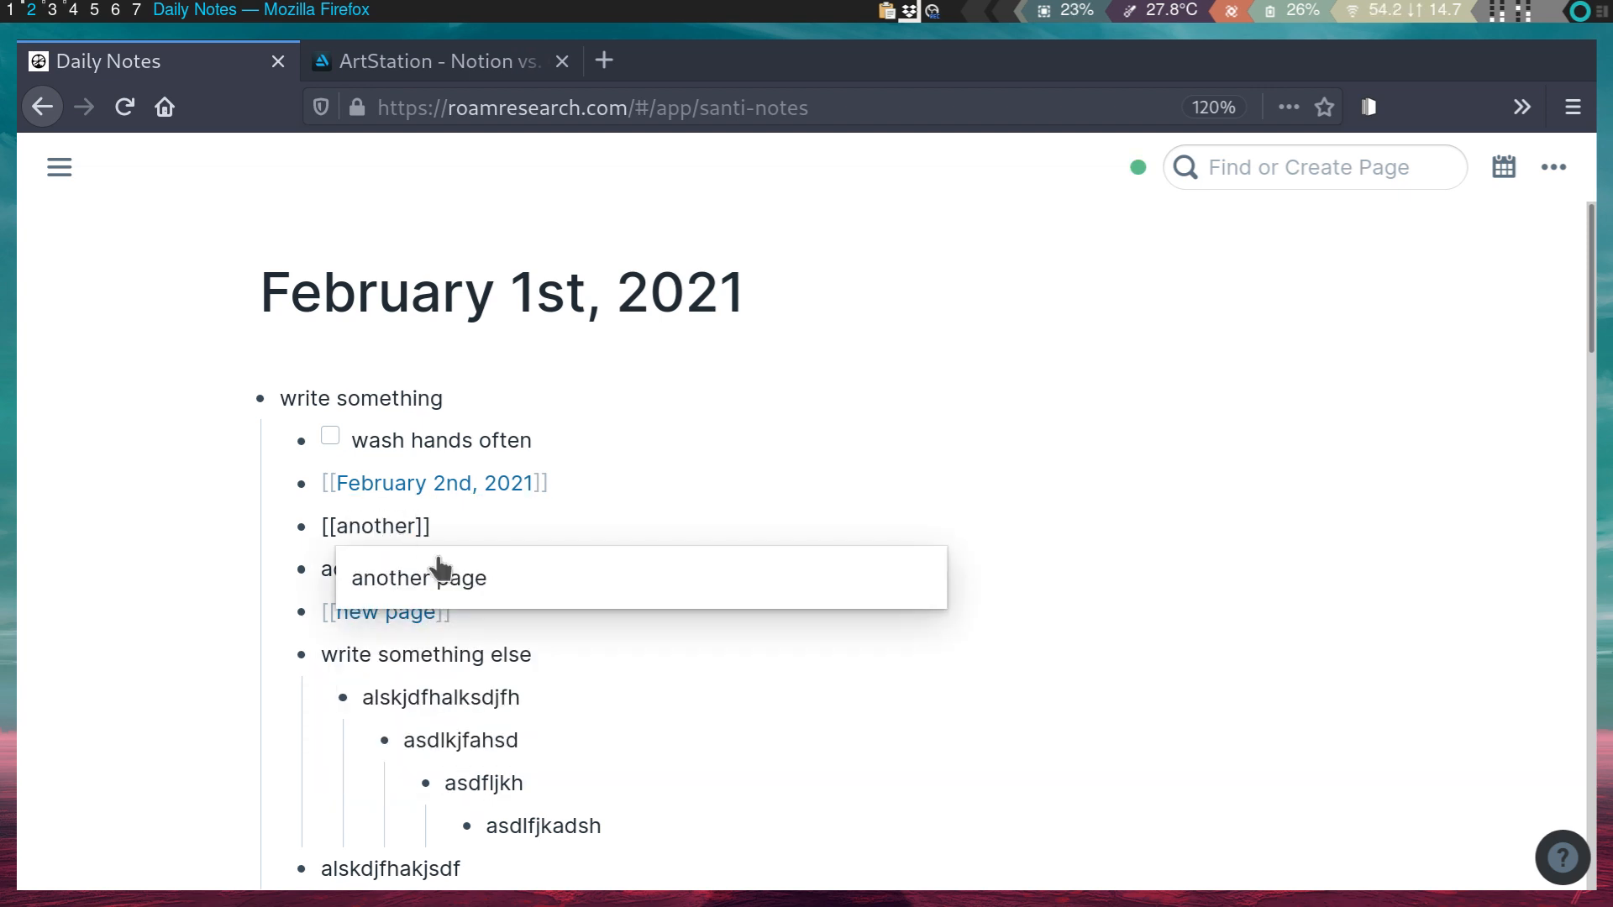
key("Return")
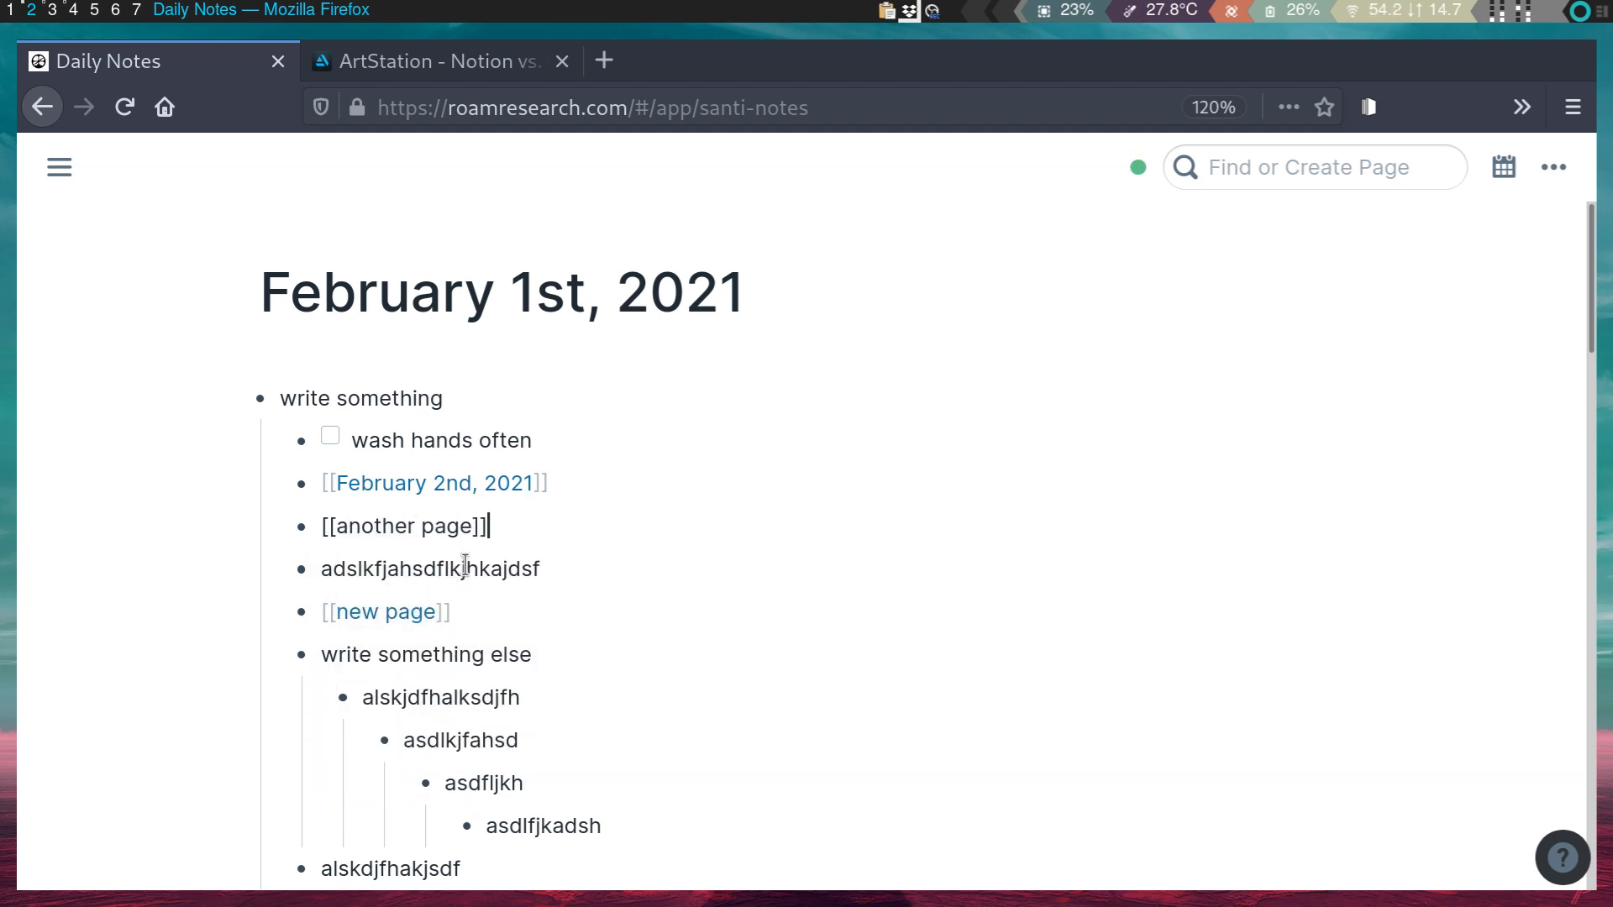
left_click(433, 526)
scroll(378, 601, "down", 2)
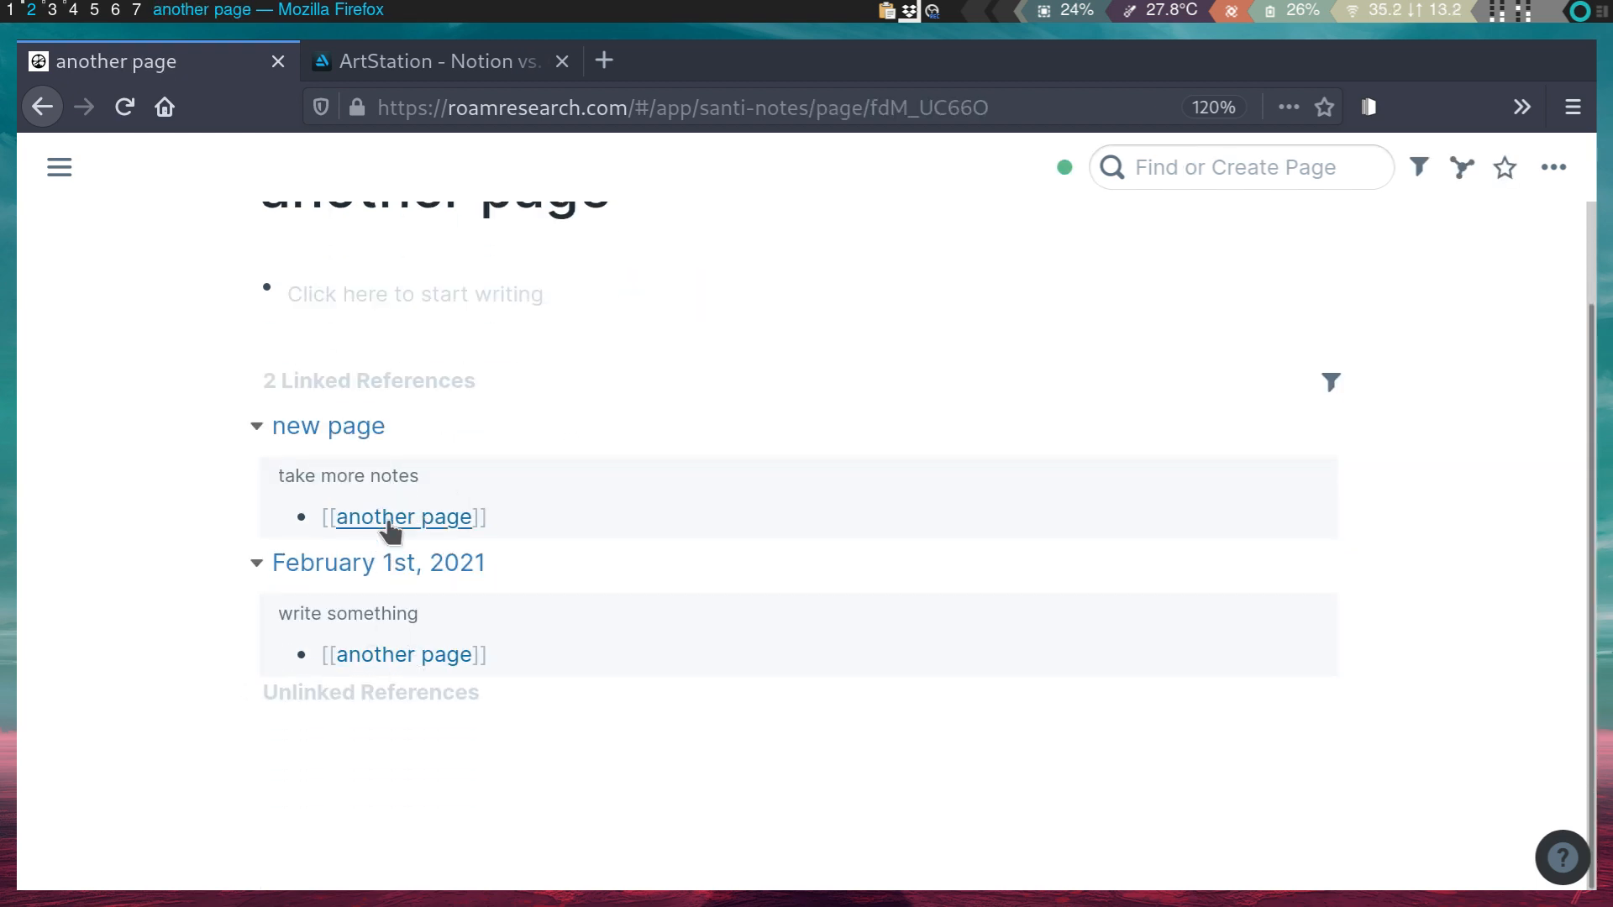
- Collapse the February 1st and new page linked references on another page, then return to Daily Notes
left_click(256, 564)
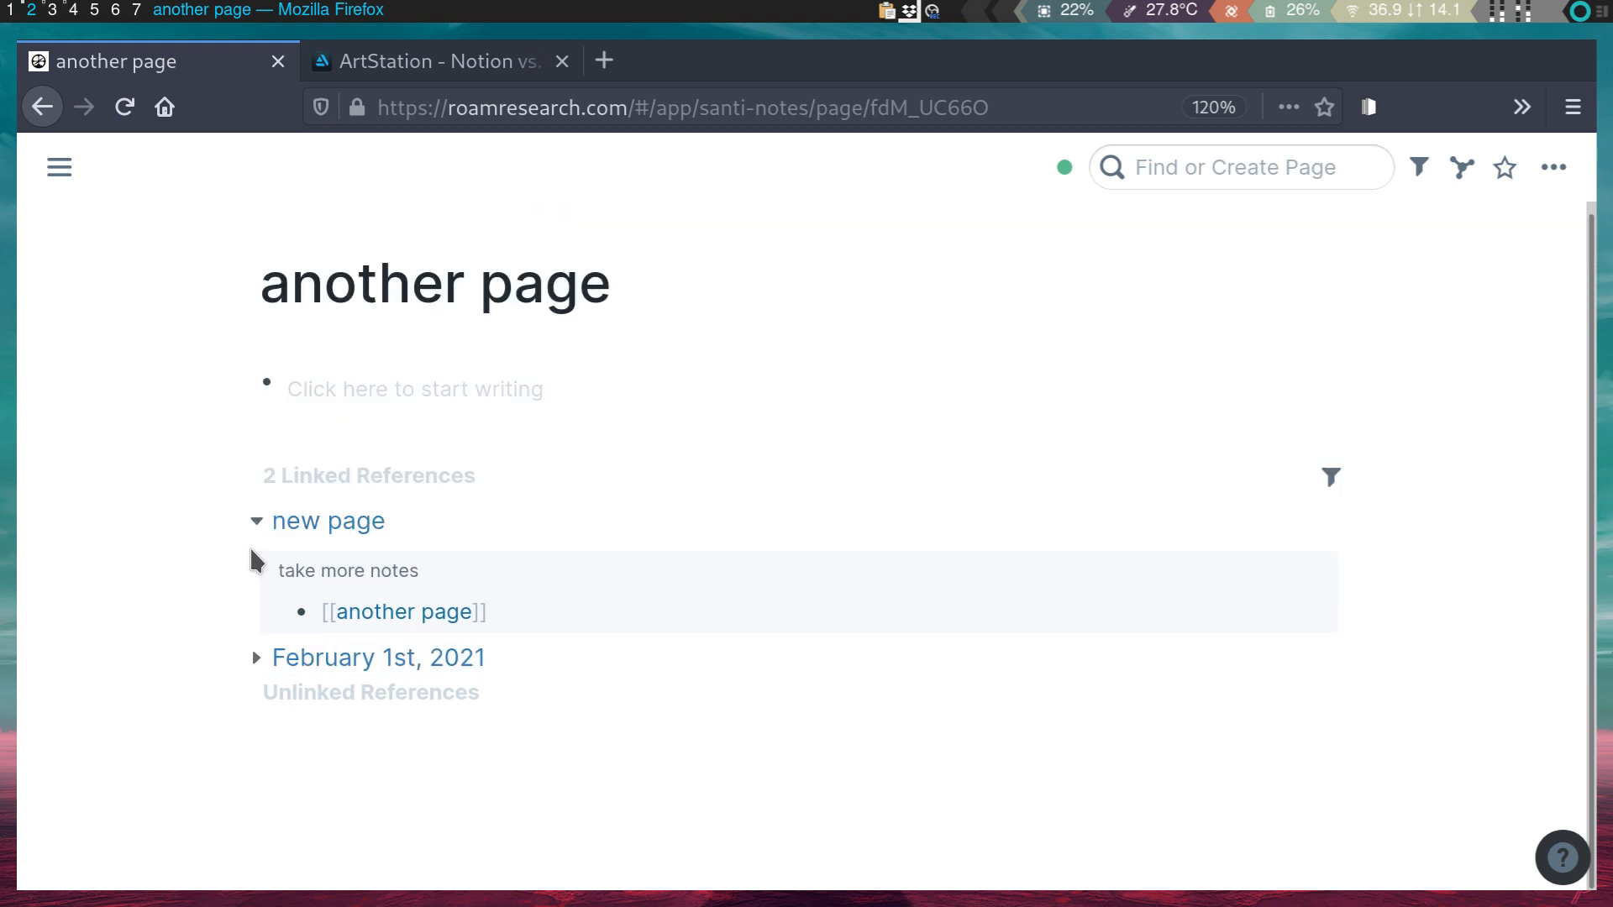
left_click(257, 531)
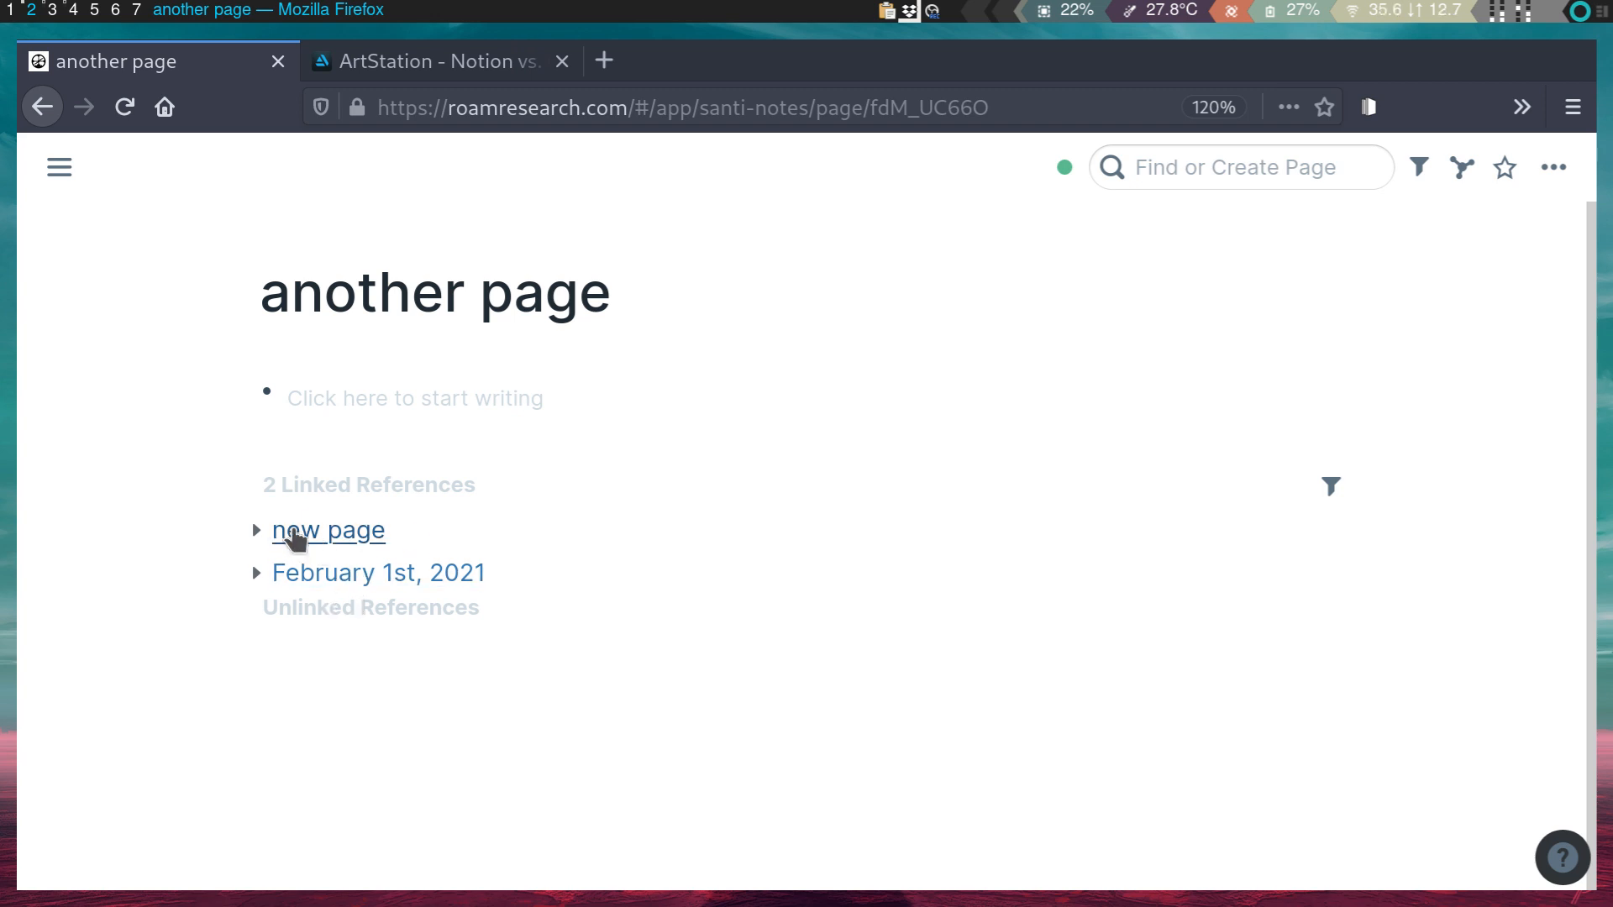
left_click(254, 531)
left_click(255, 532)
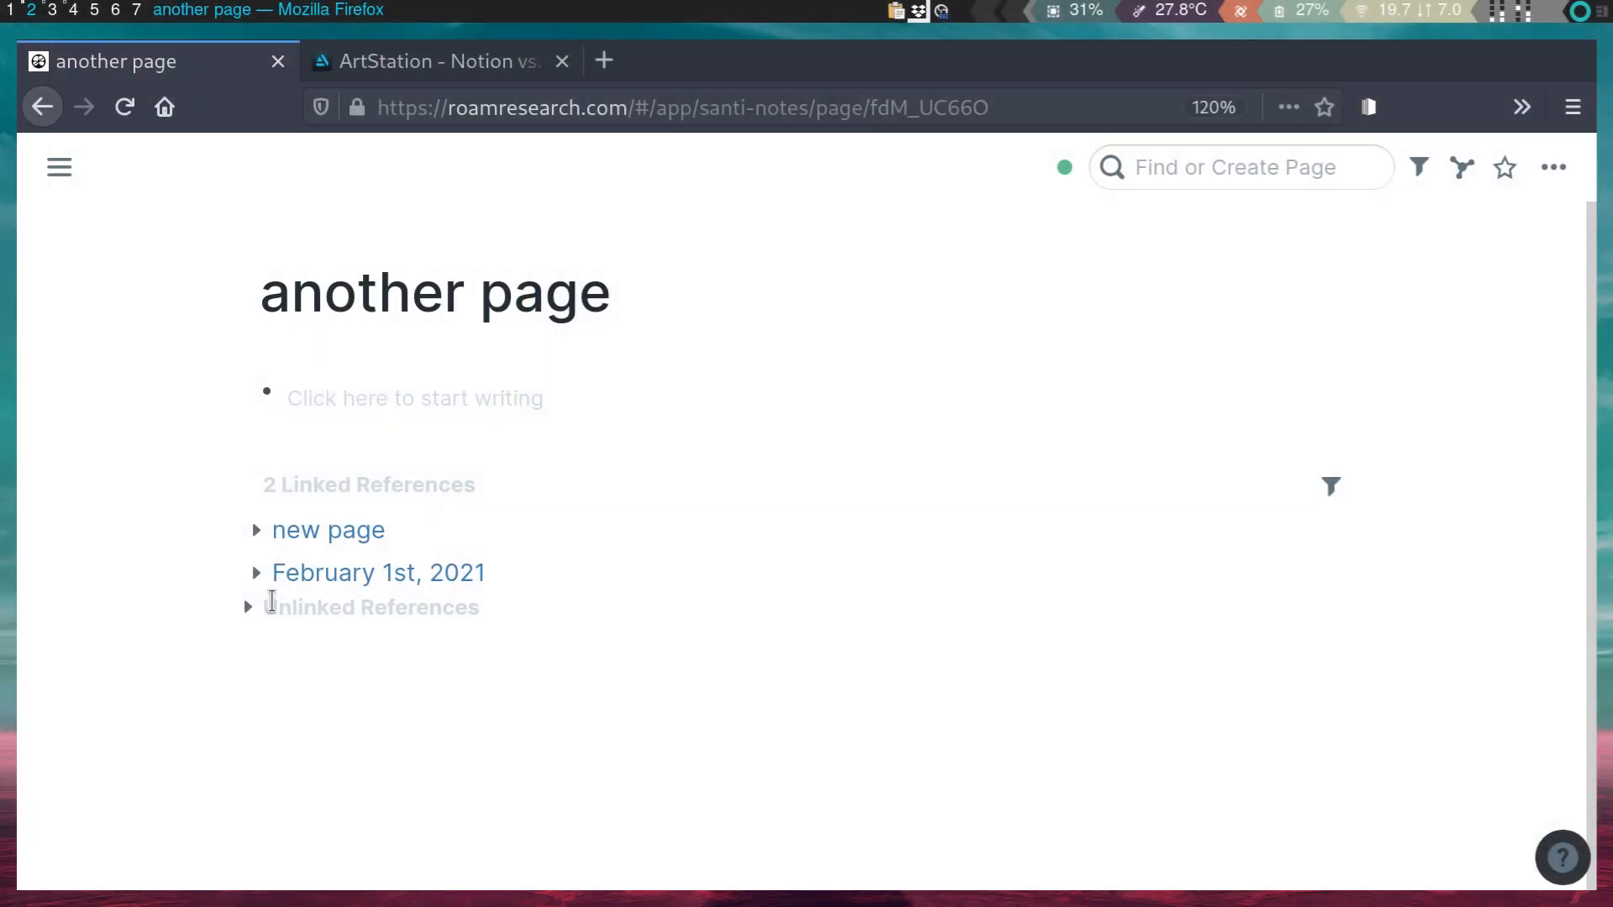
left_click(343, 403)
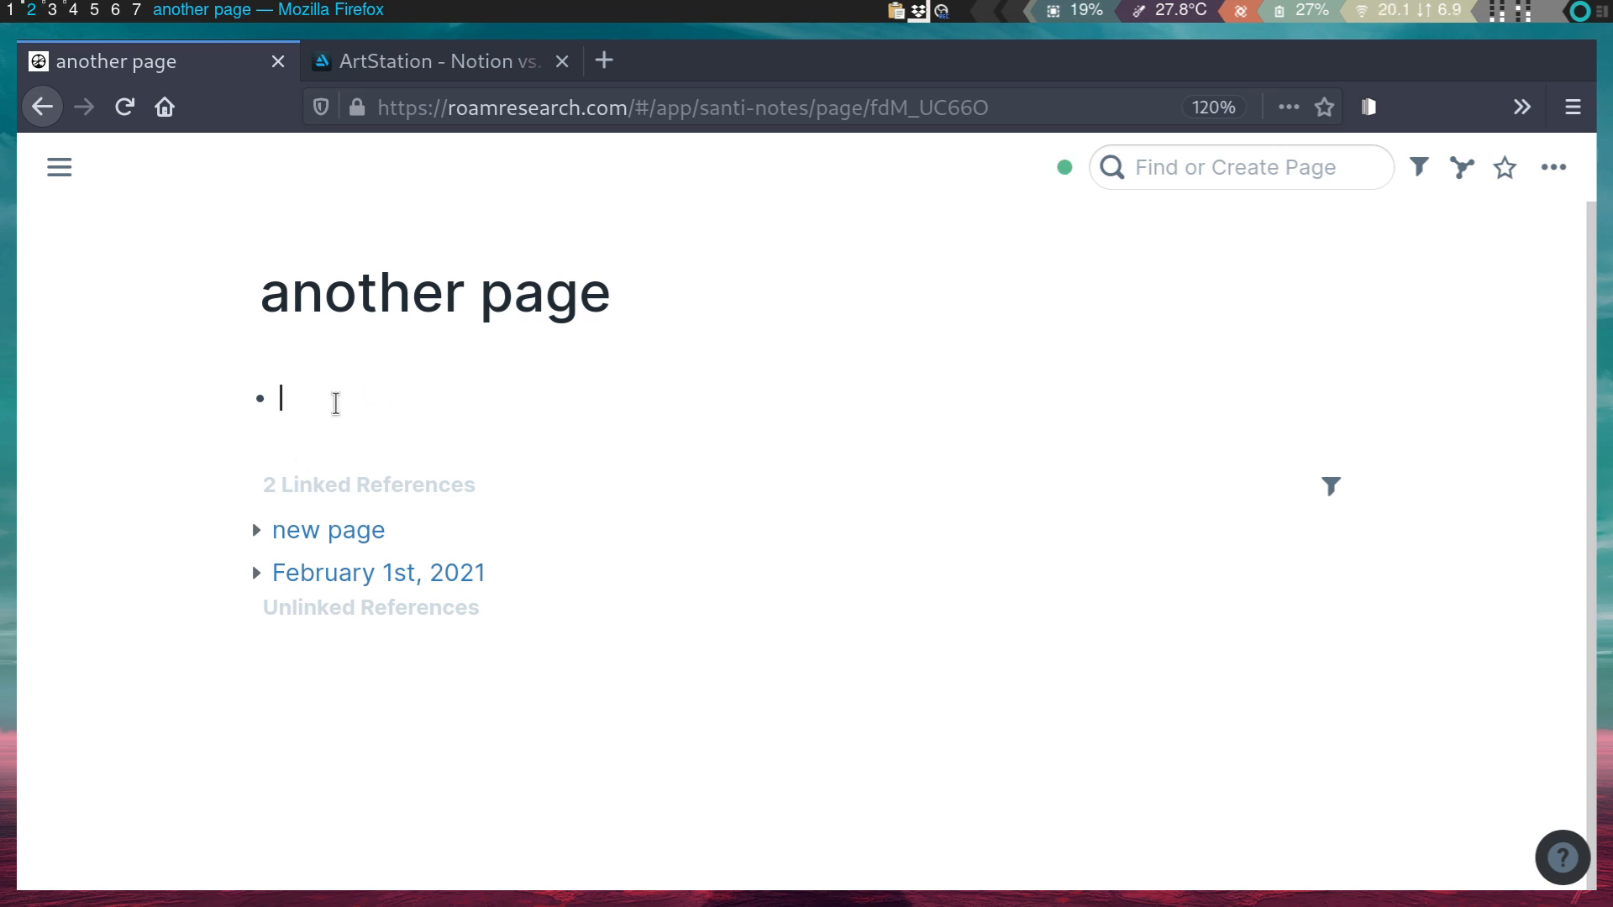
key("alt+d")
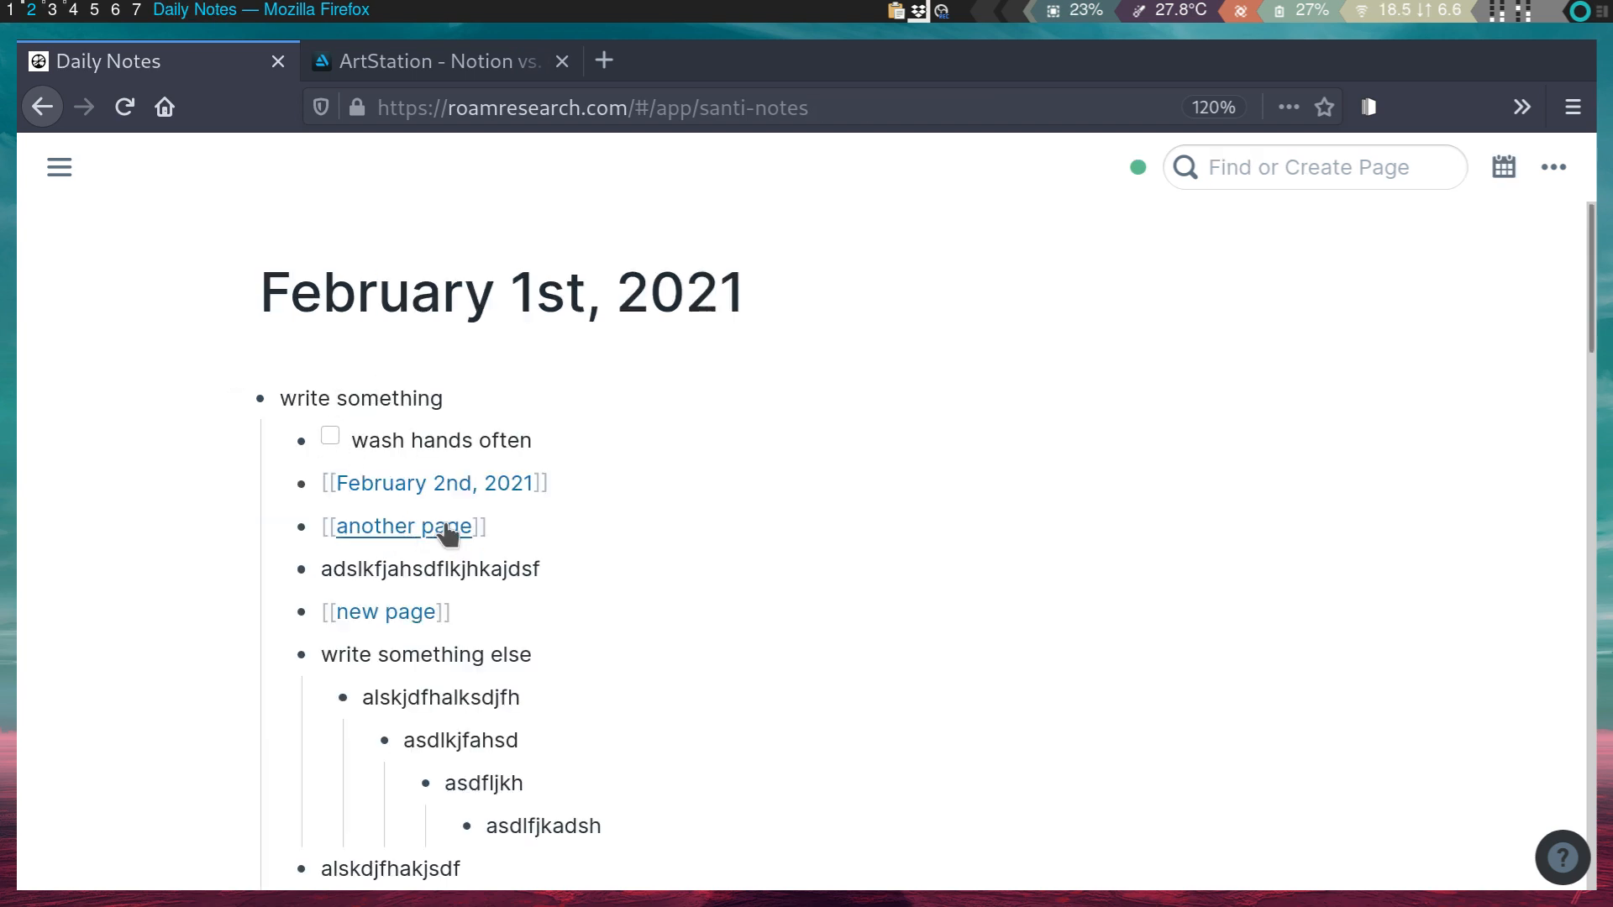
- Zoom into the February 2nd, 2021 block, return to the full page, and reopen the navigation sidebar
left_click(300, 486)
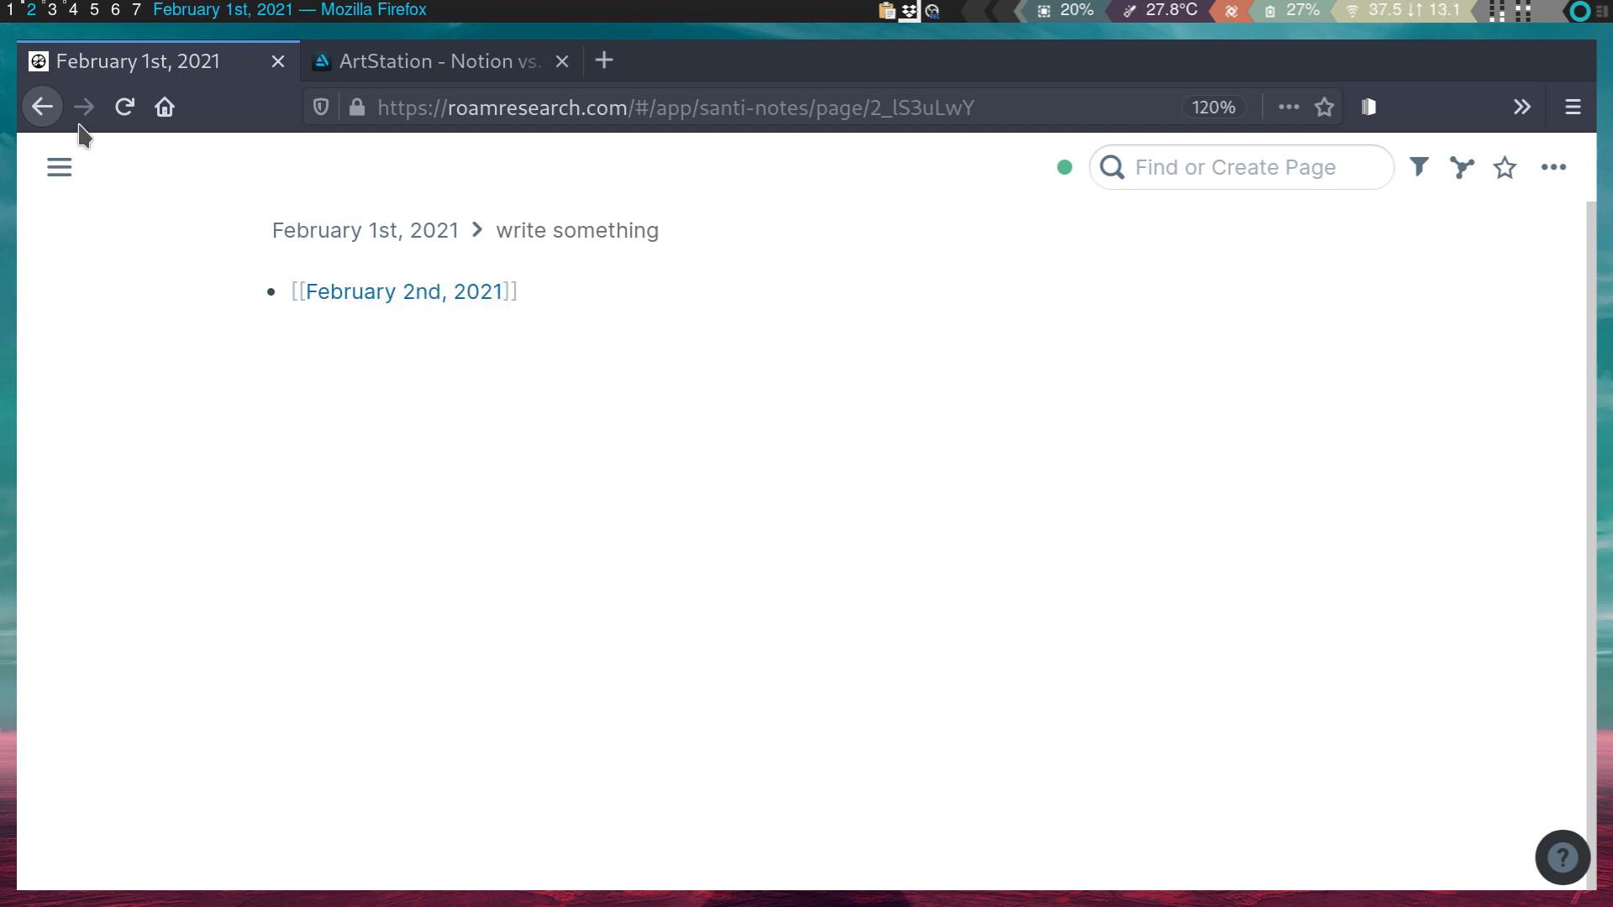
key("alt+Left")
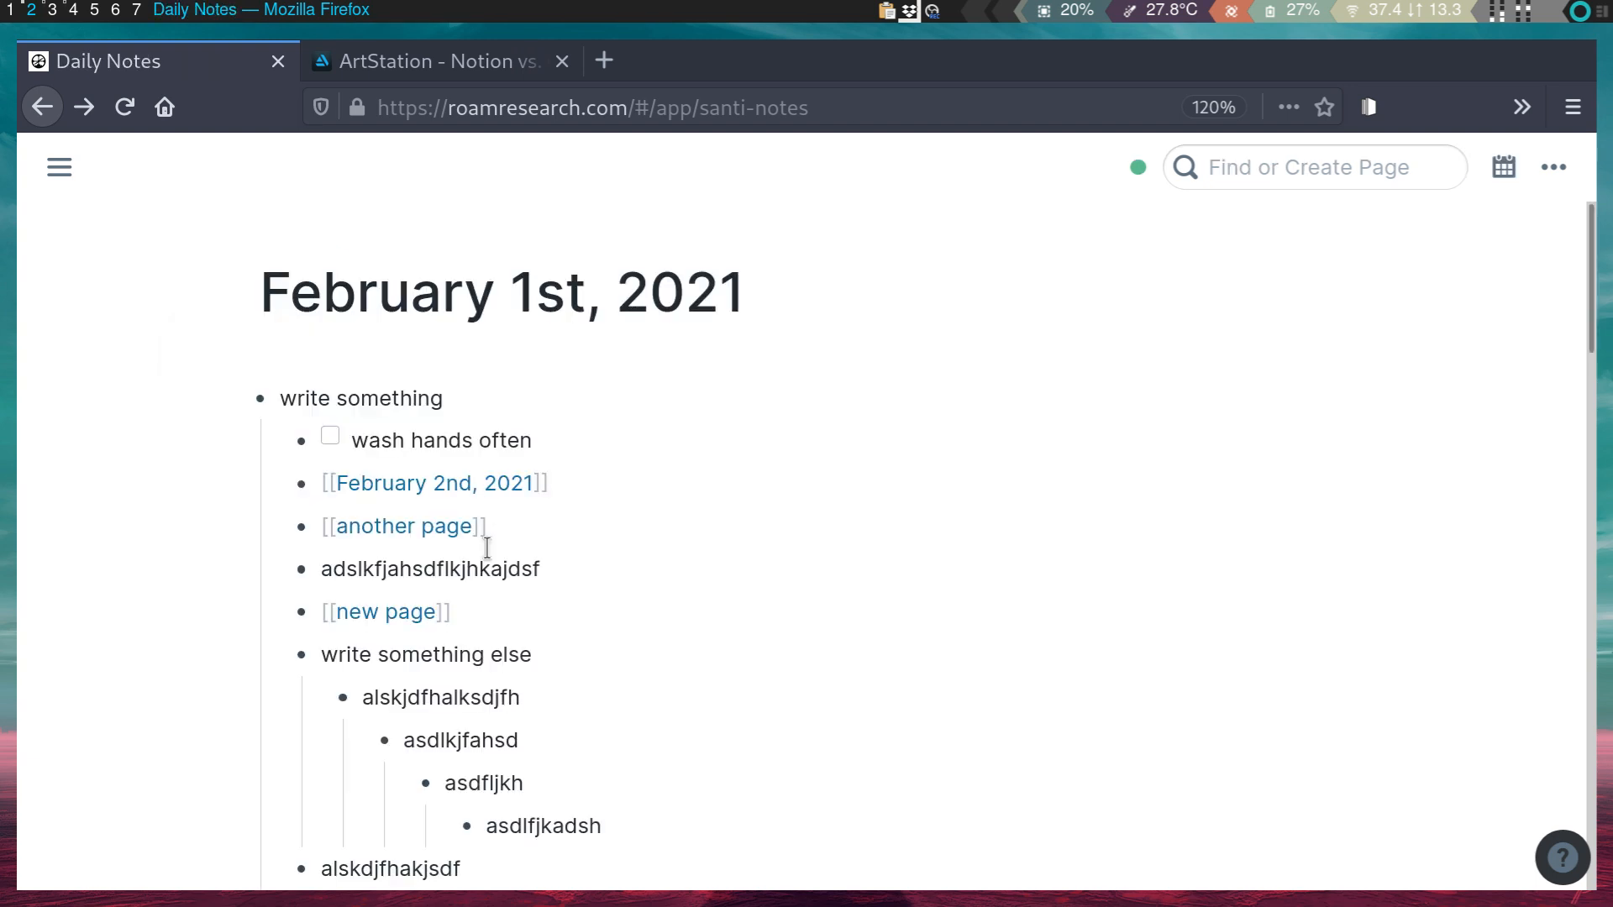
scroll(455, 644, "down", 4)
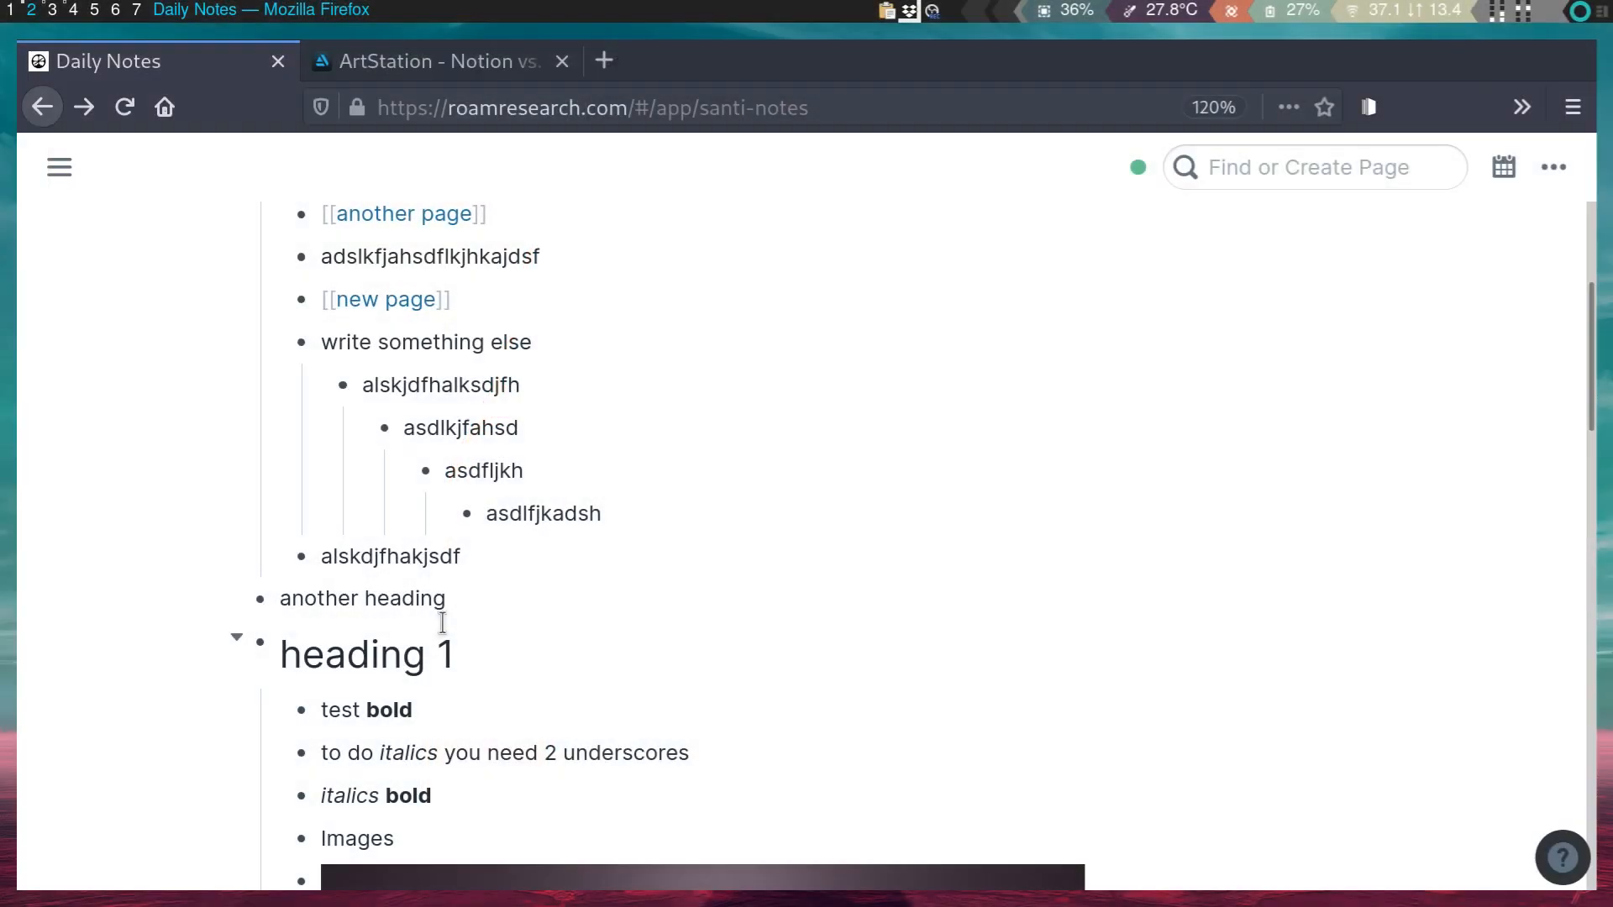
scroll(443, 622, "down", 5)
scroll(452, 679, "down", 11)
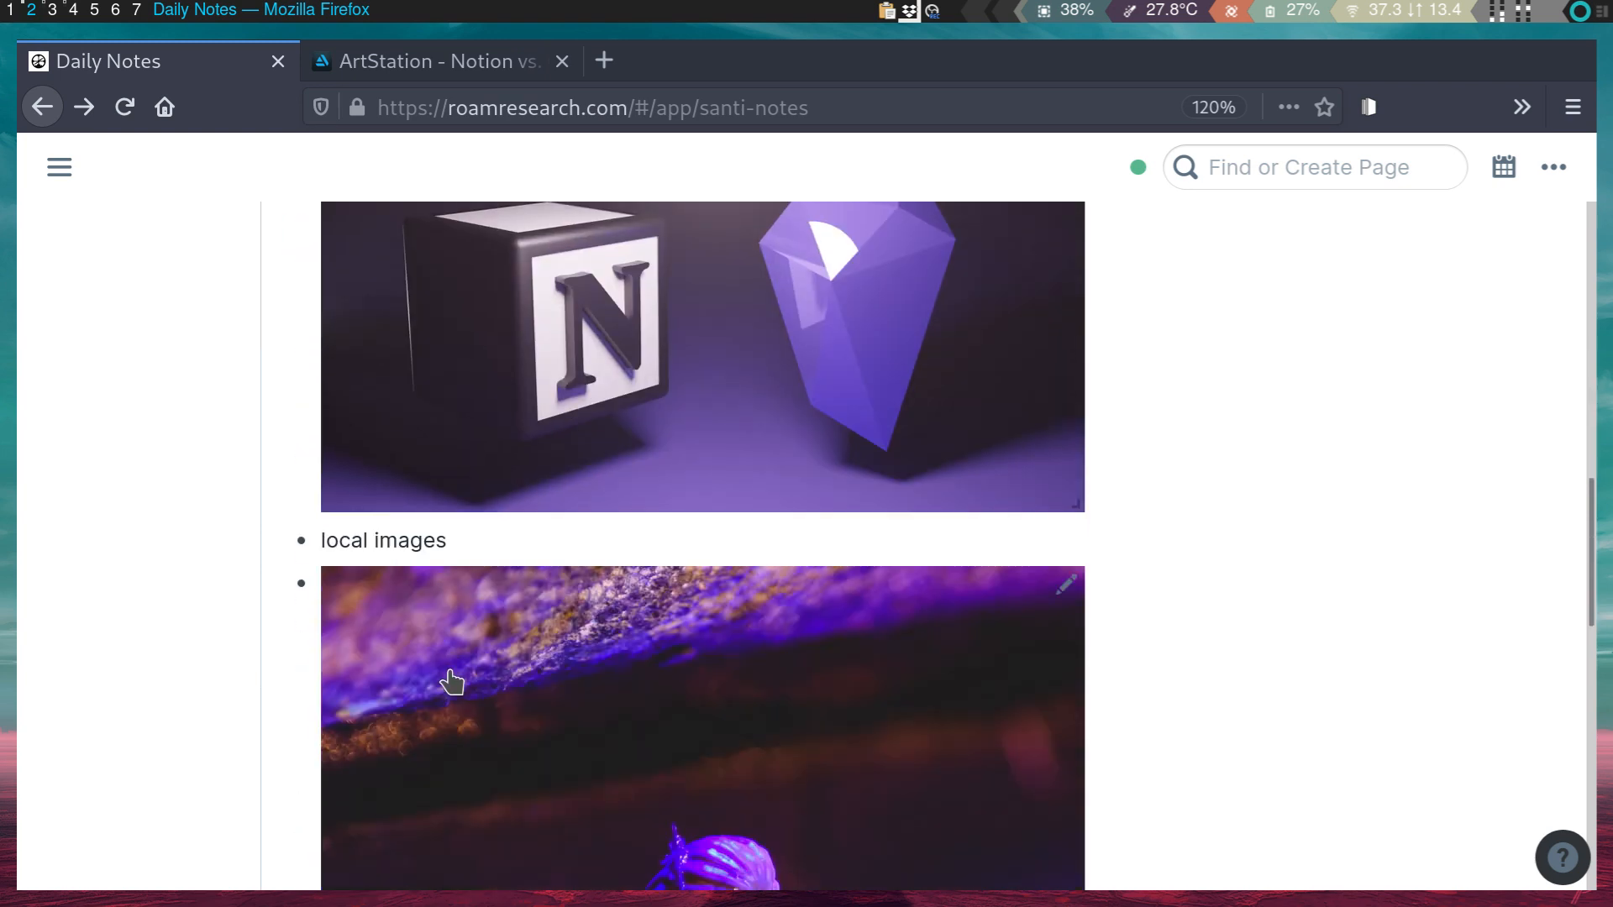
scroll(452, 680, "up", 6)
scroll(452, 683, "up", 8)
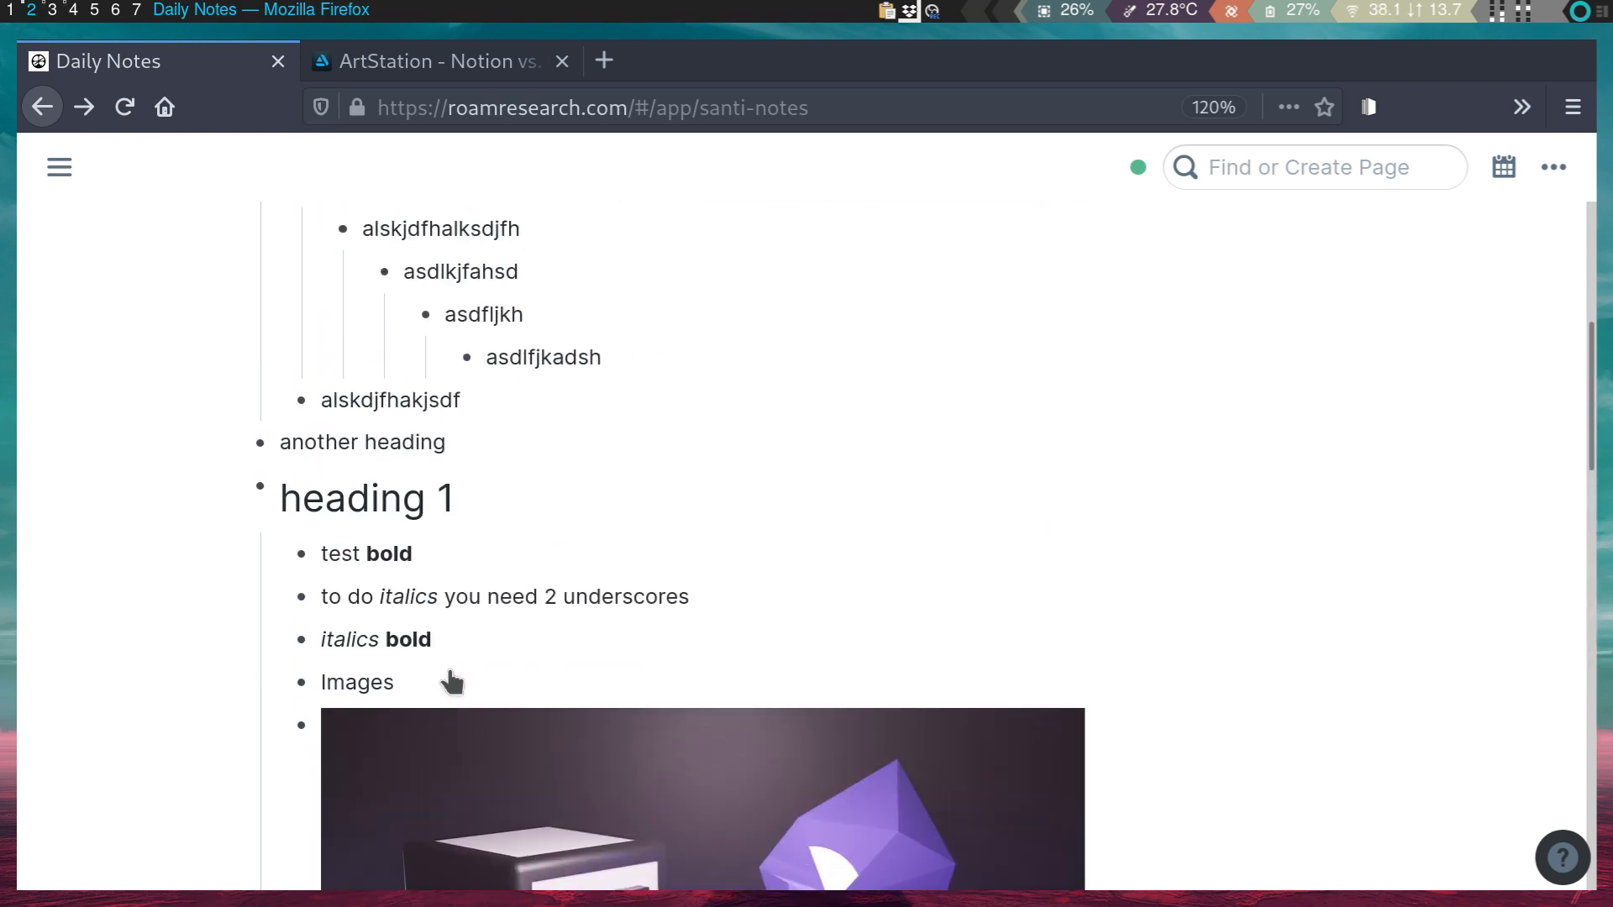
scroll(450, 670, "up", 6)
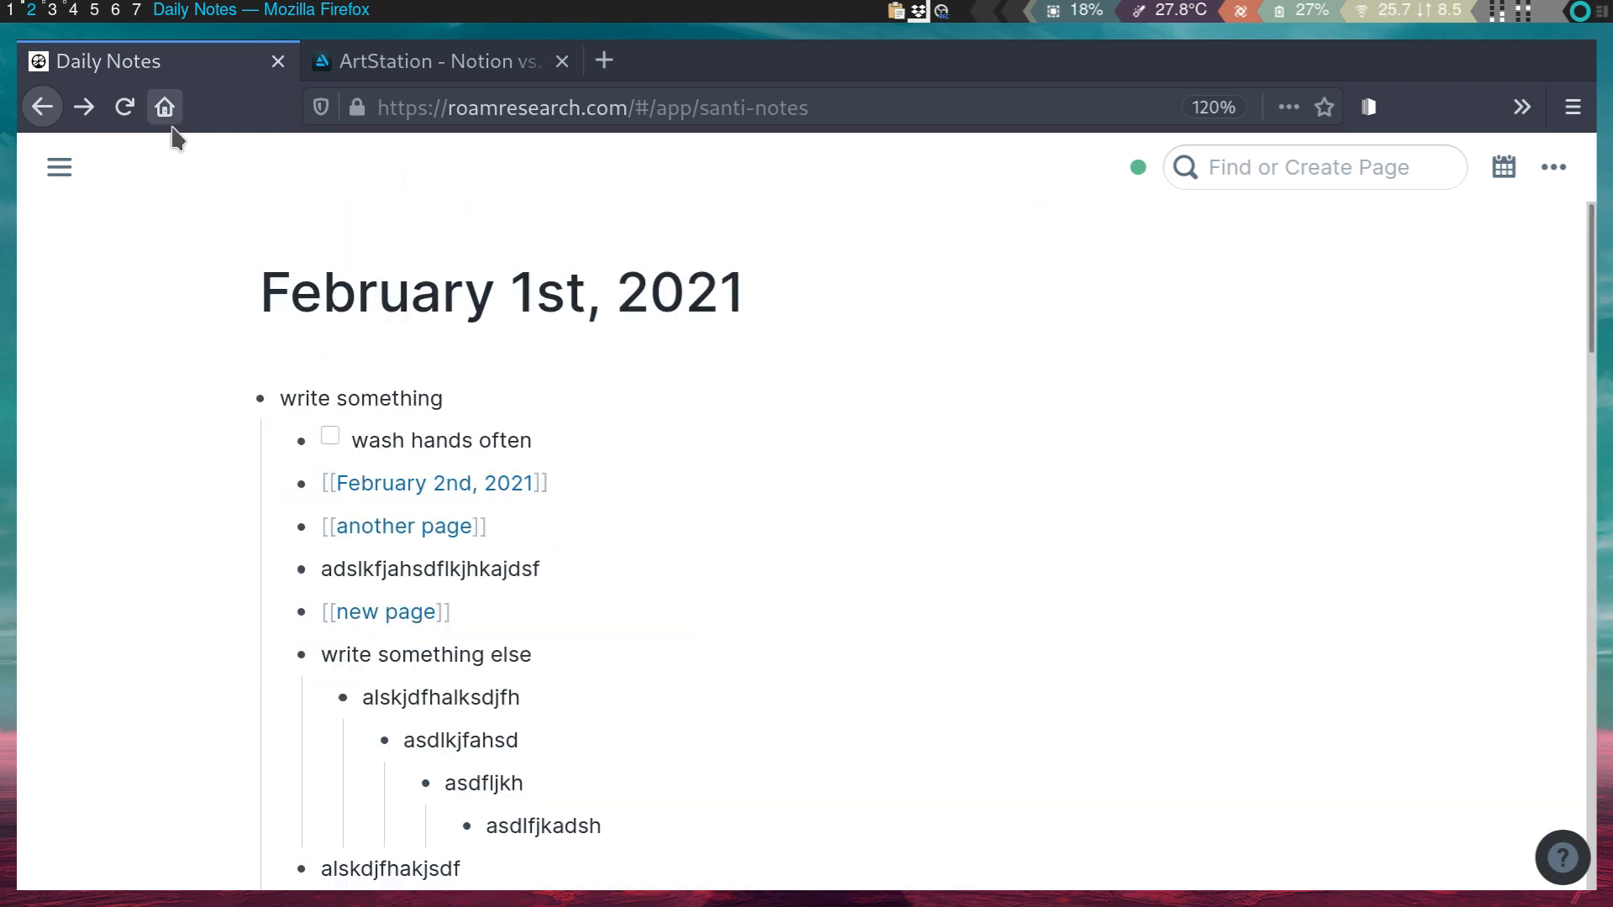
left_click(59, 167)
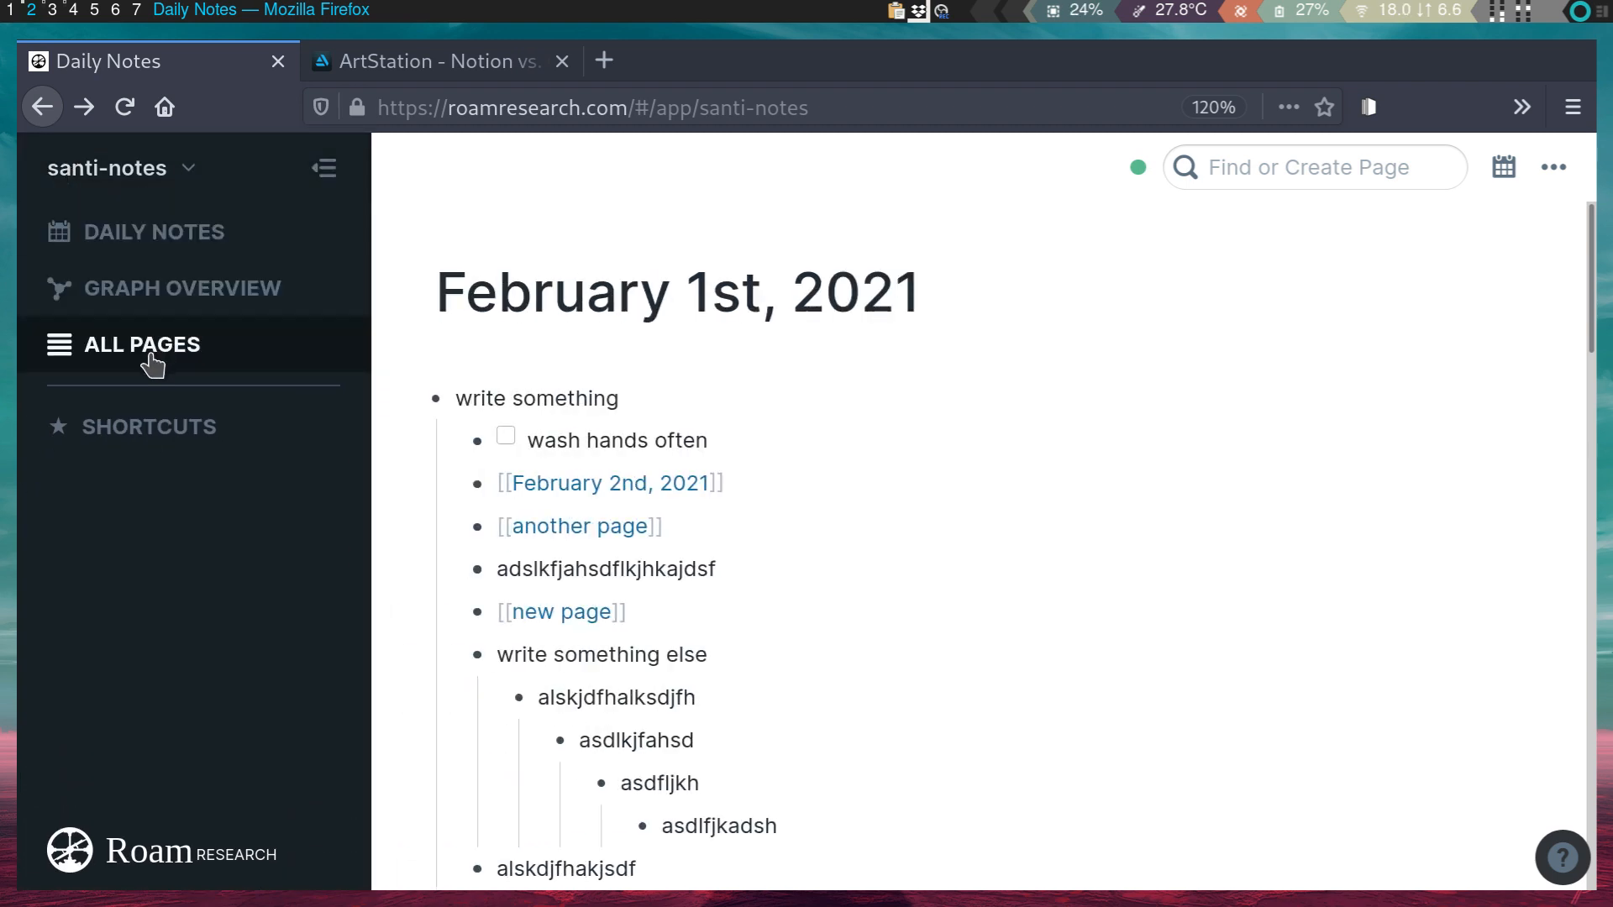
- Open All Pages, toggle the TODO row, and sort by Word Count with February 1st (84 words) first
left_click(175, 344)
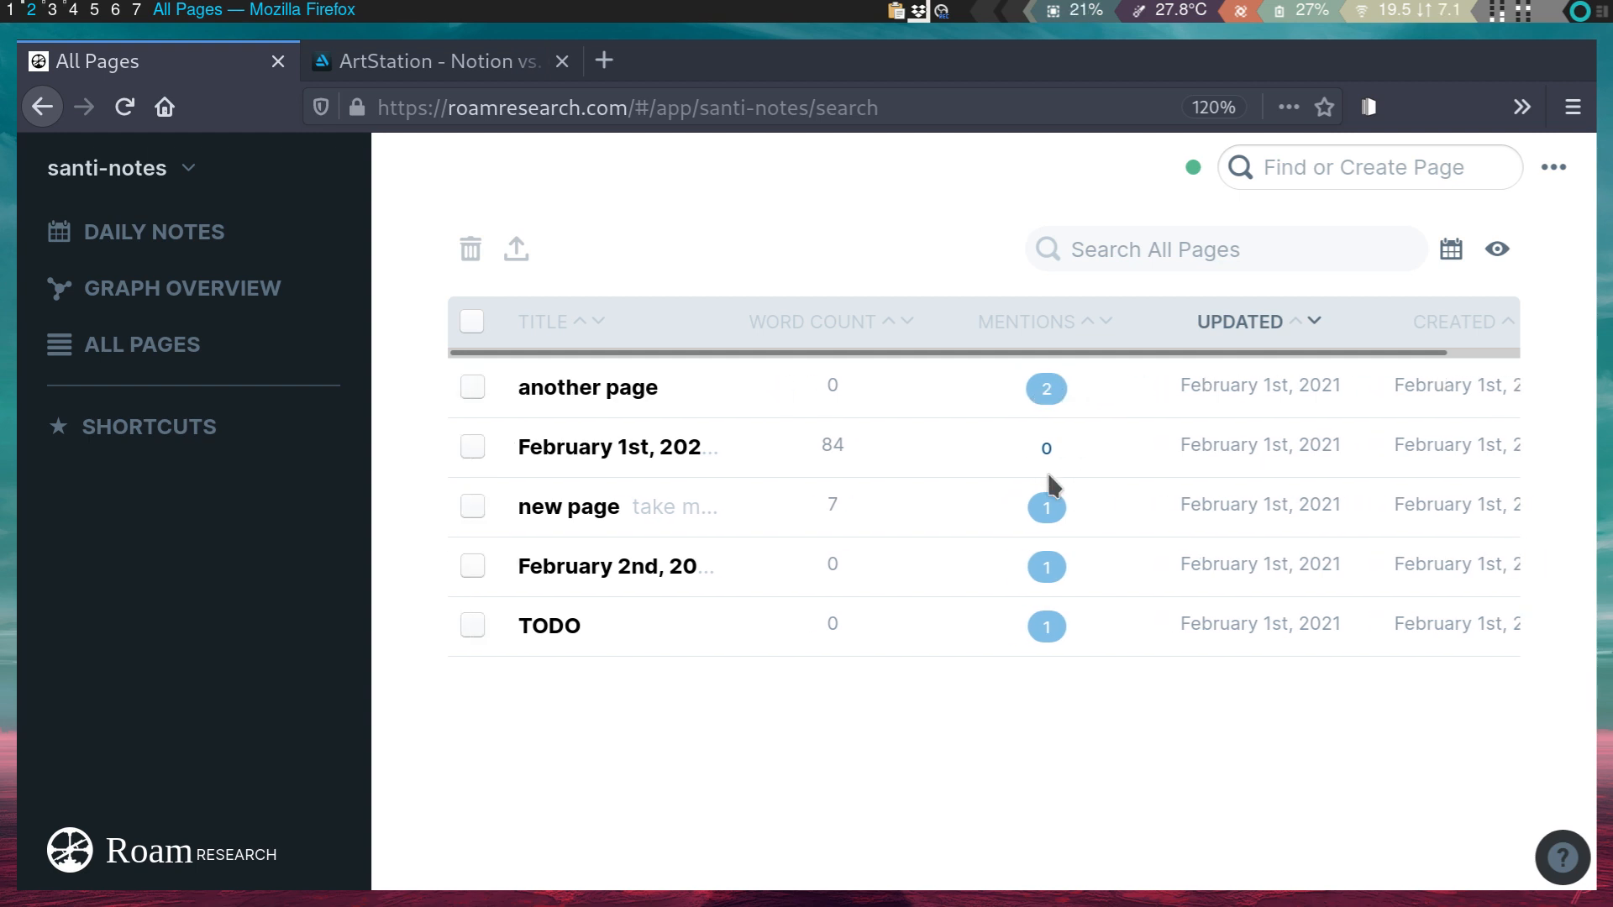
left_click(473, 626)
left_click(472, 627)
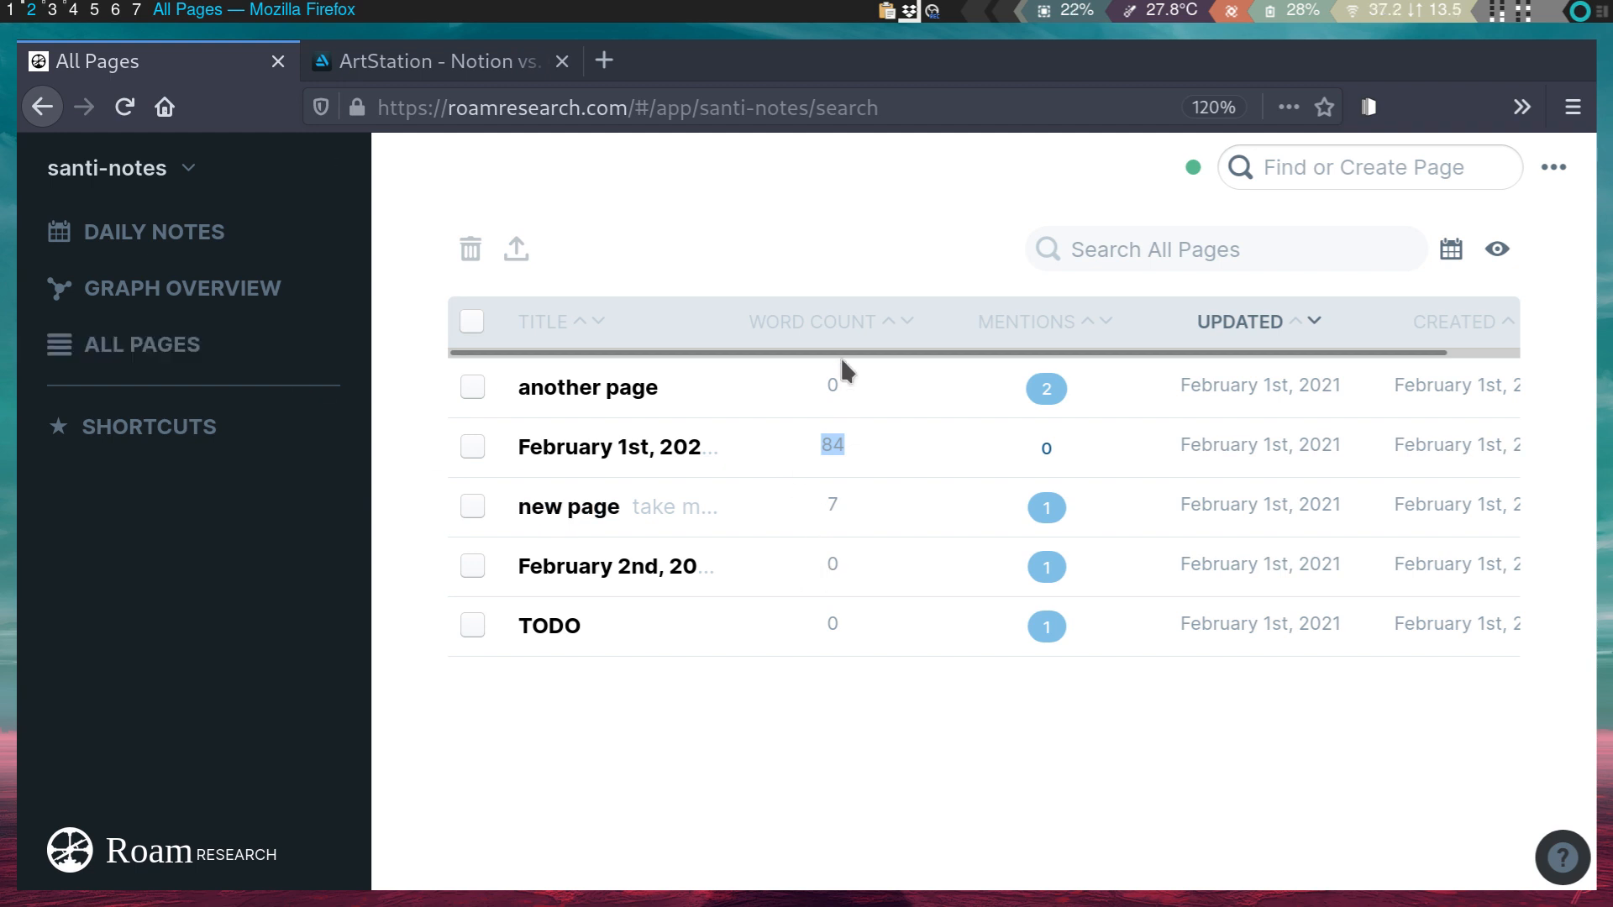
left_click(906, 321)
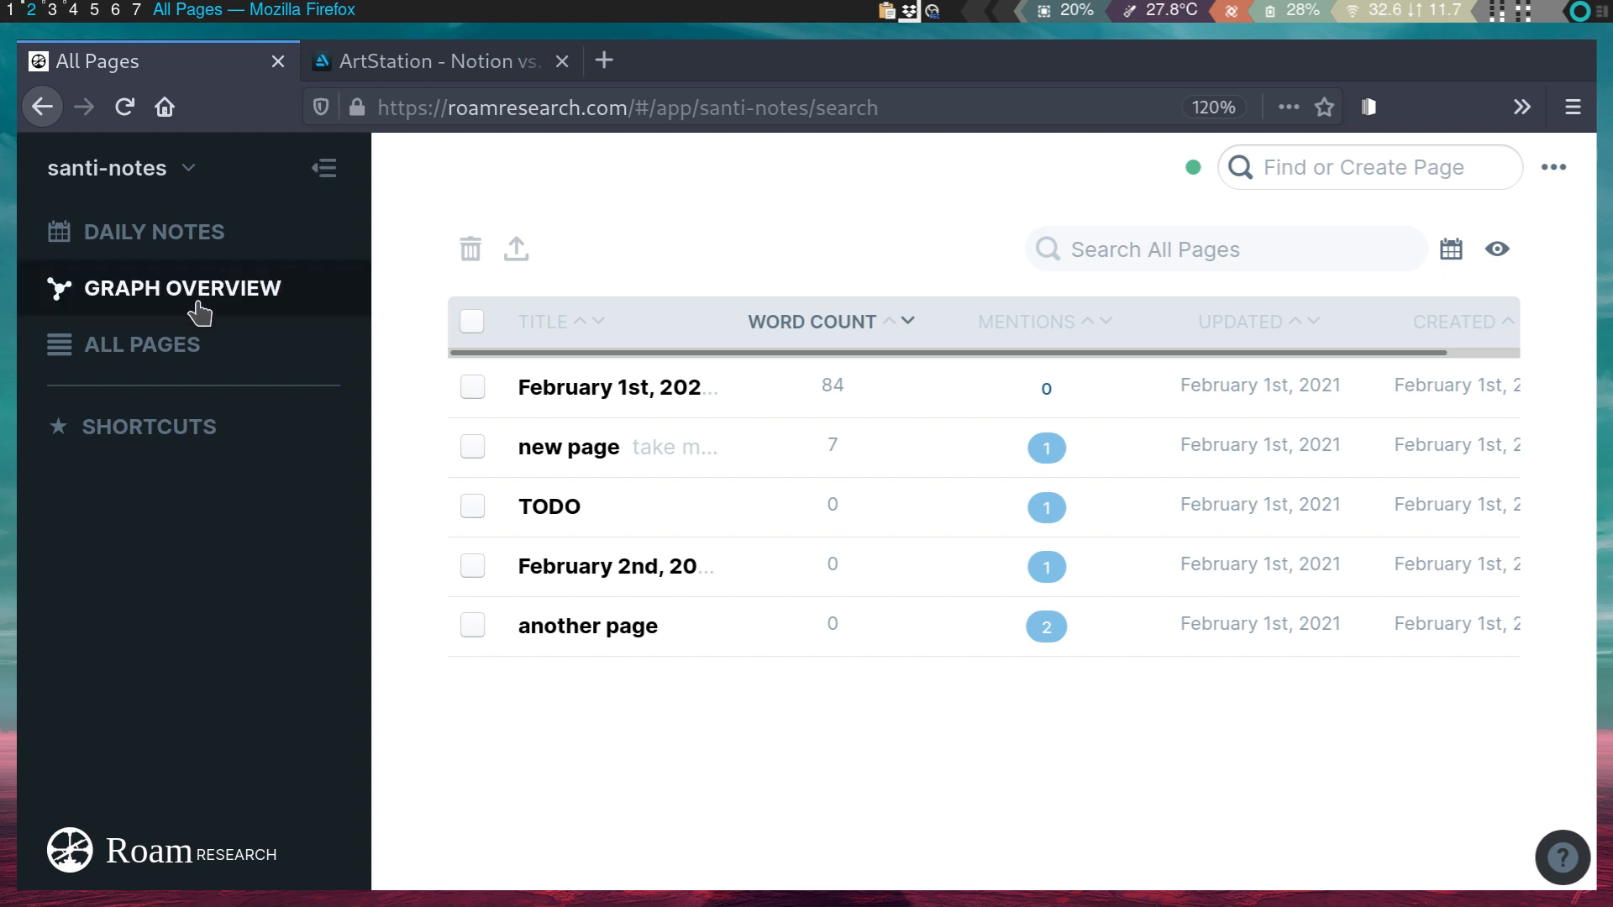
- In Graph Overview, drag the TODO, February 2nd, new page, another page and February 1st nodes into a new layout
left_click(157, 291)
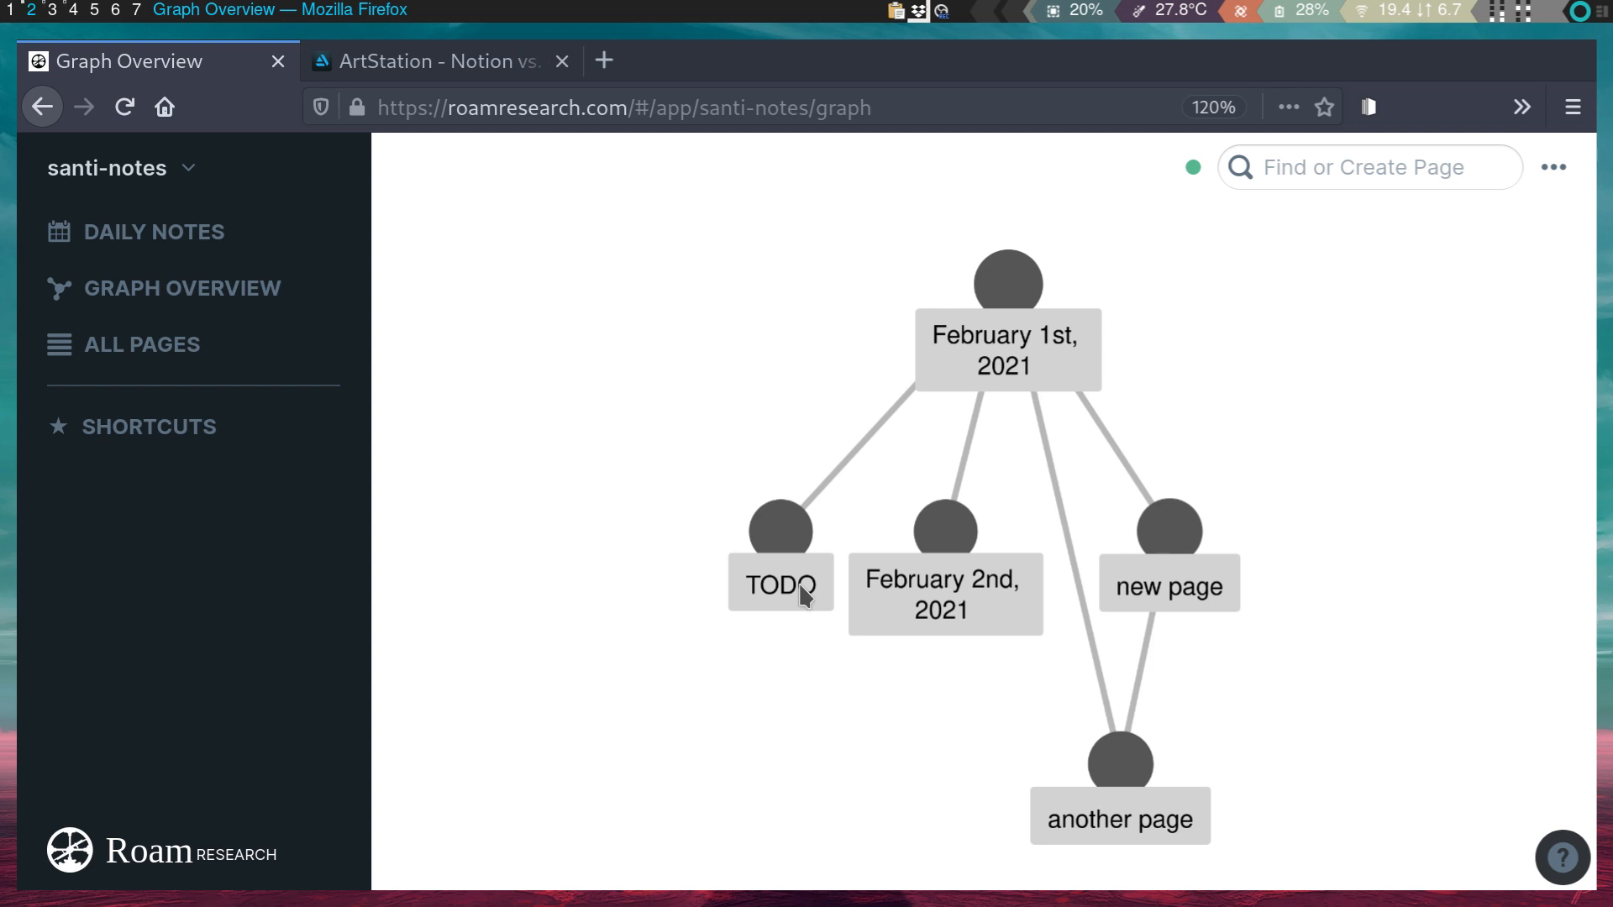
left_click_drag(798, 531, 642, 444)
left_click_drag(944, 530, 771, 580)
left_click_drag(1170, 530, 1318, 415)
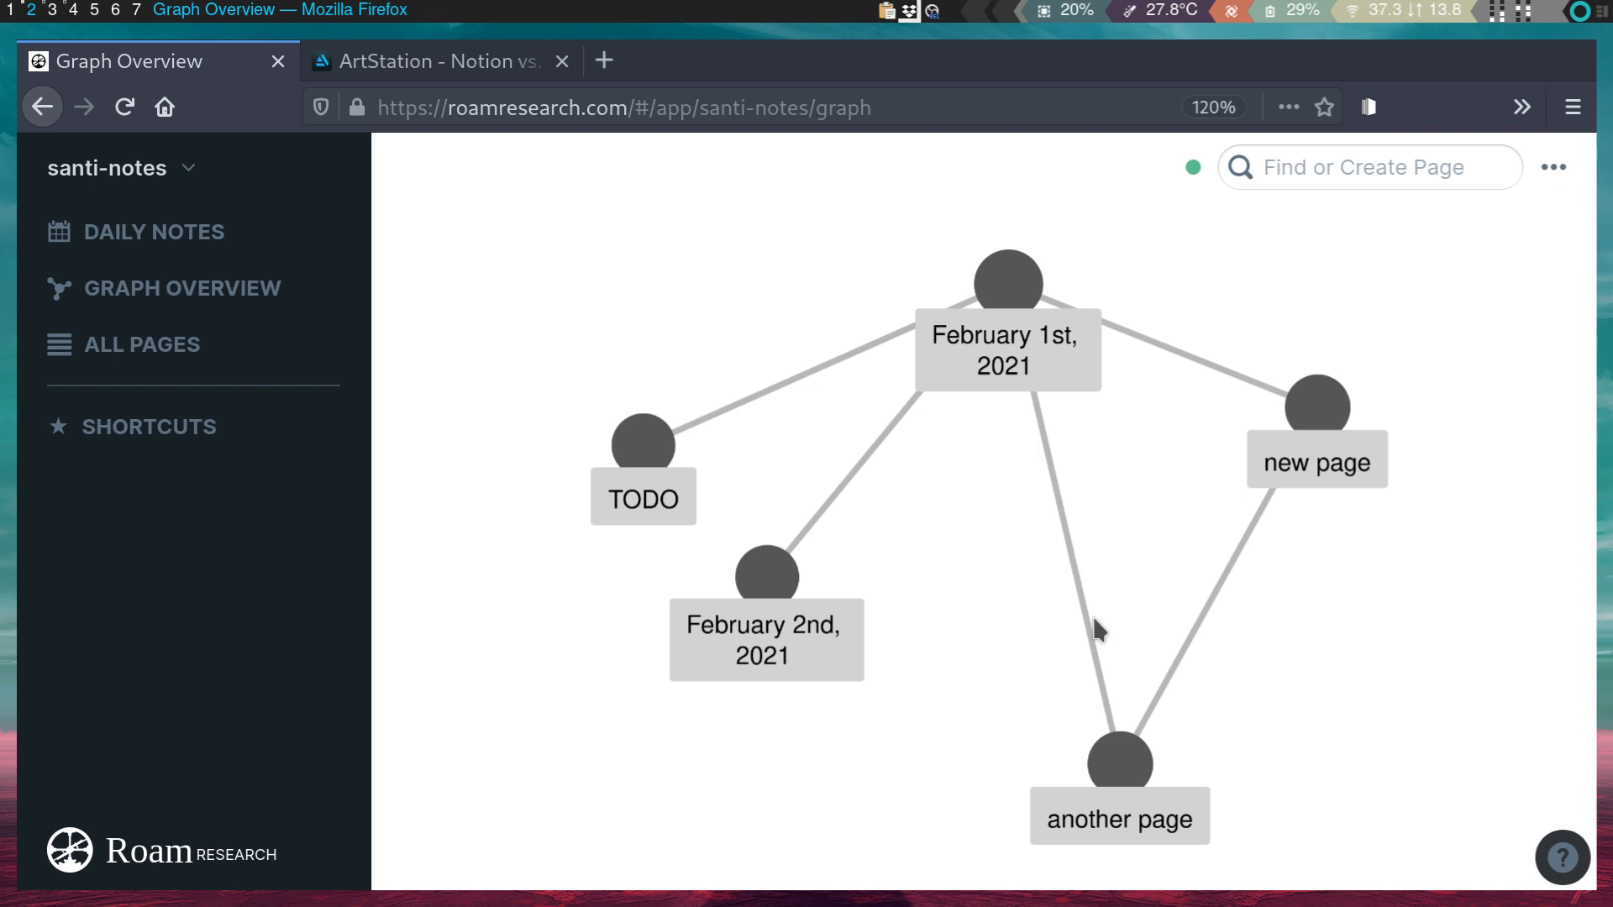
left_click_drag(1111, 760, 1142, 706)
left_click_drag(1314, 404, 1302, 328)
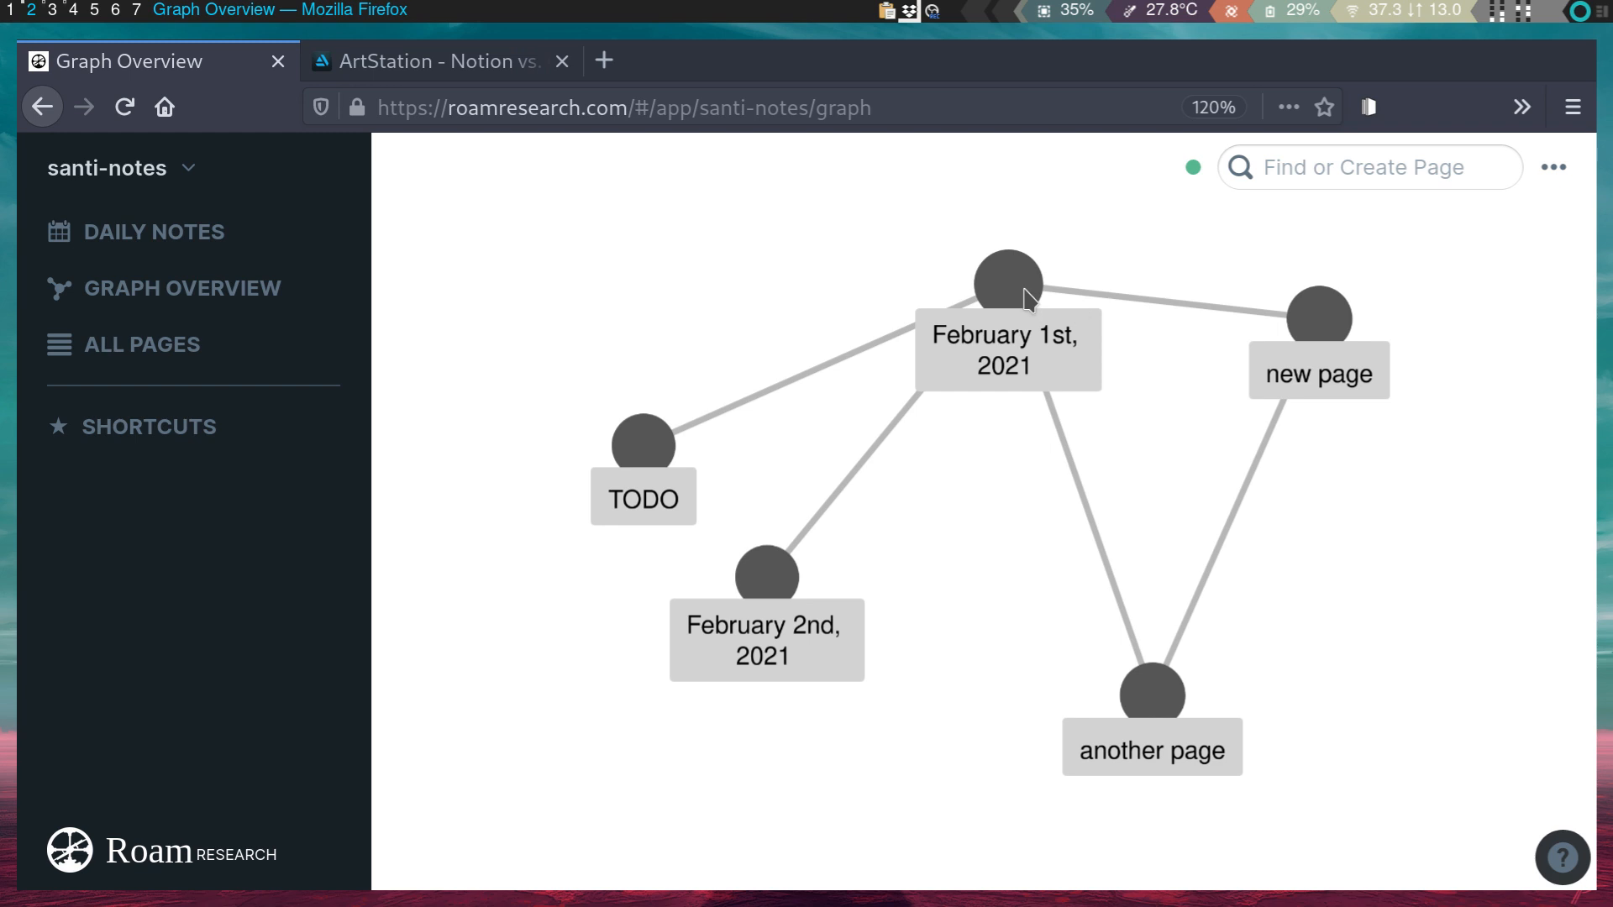
left_click_drag(1028, 297, 1093, 477)
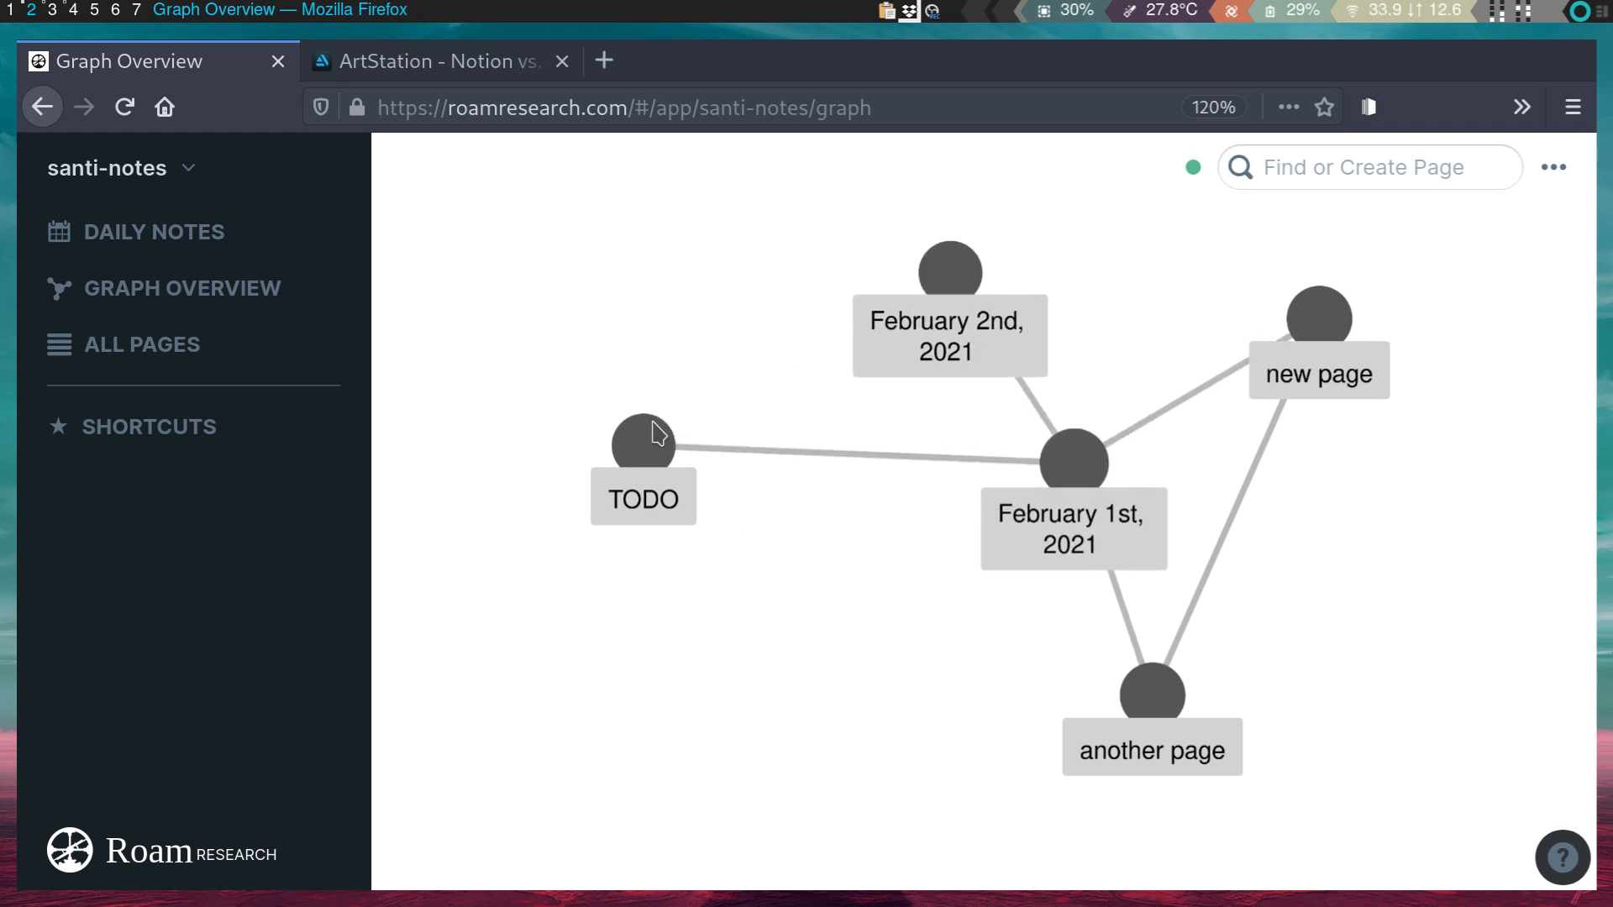
left_click_drag(658, 433, 798, 606)
left_click_drag(1041, 493, 1005, 483)
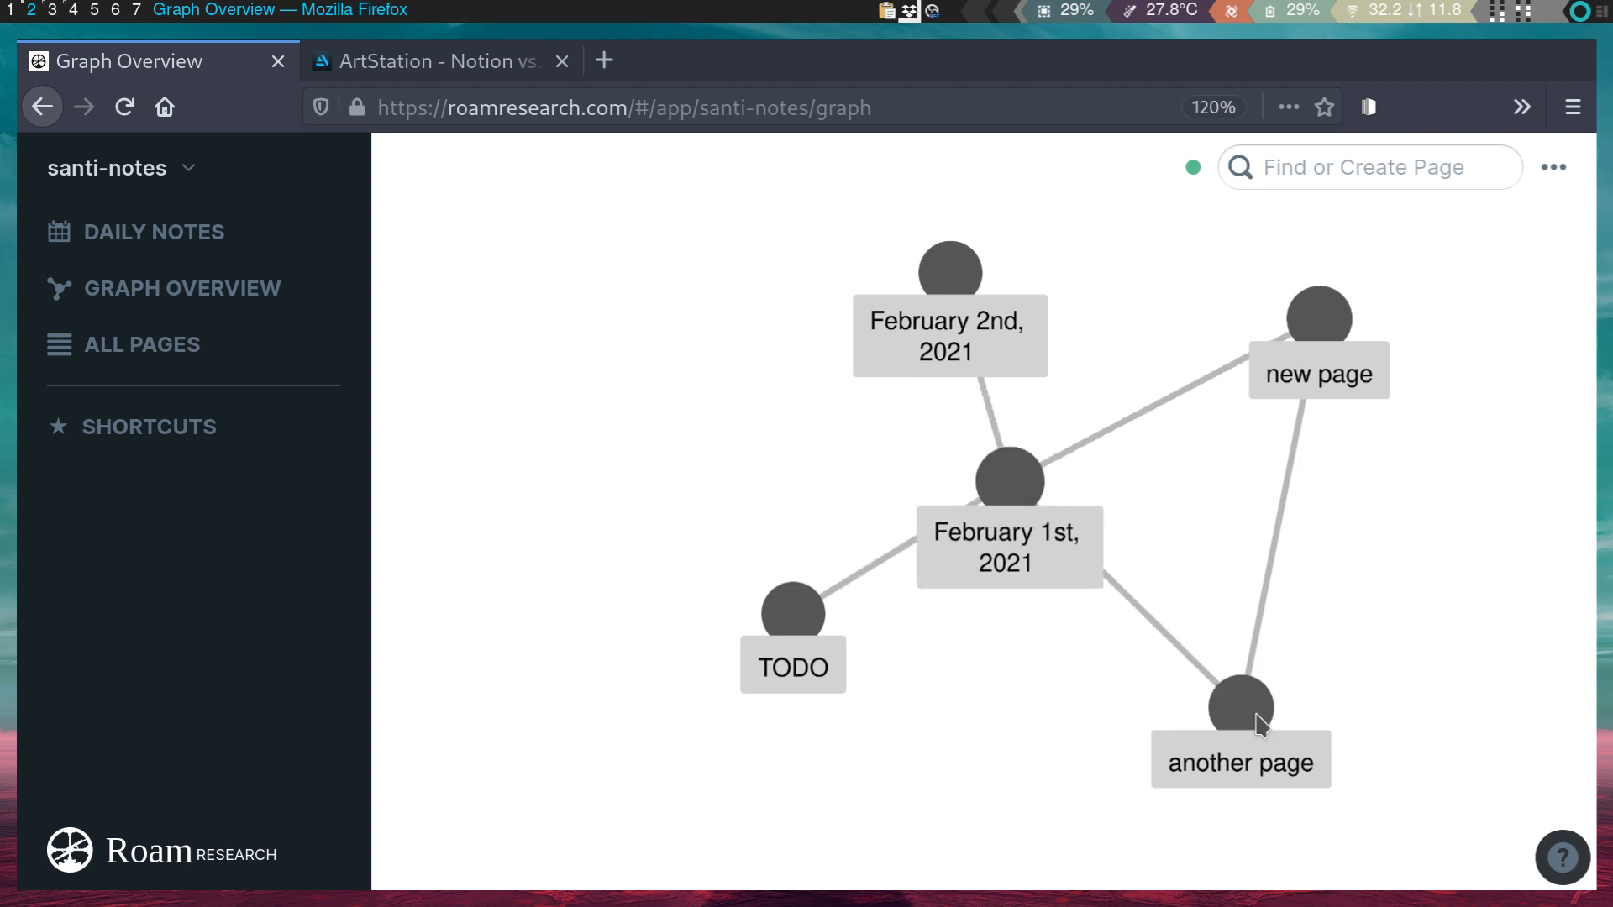
- Open another page from its graph node, return to Graph Overview, and move the February 1st, new page and TODO nodes
left_click(1241, 707)
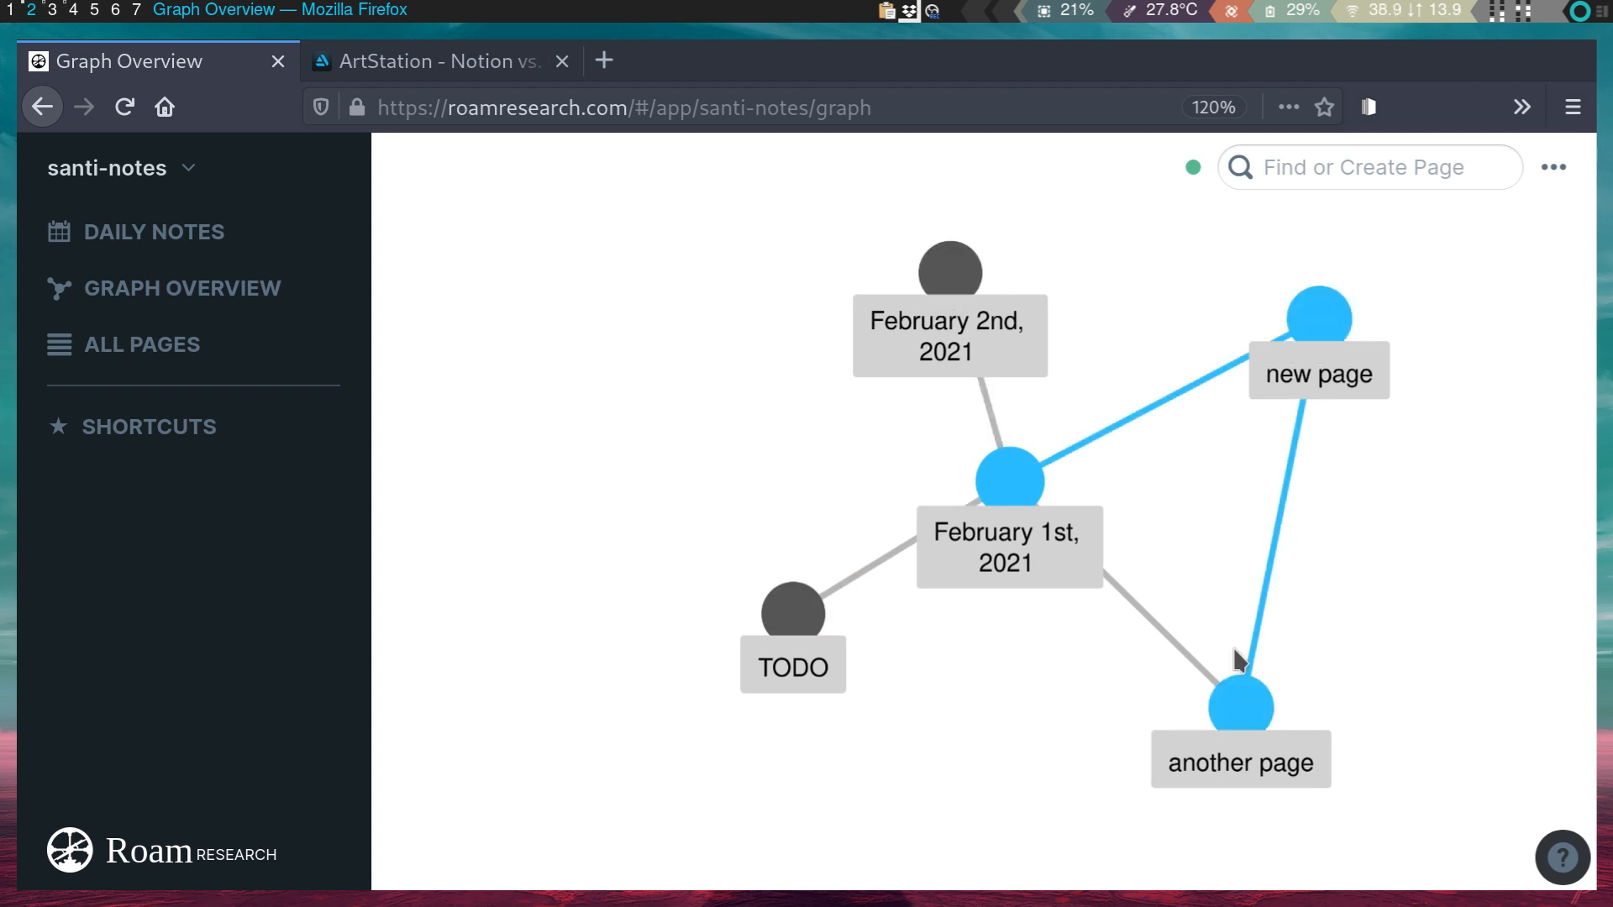
left_click(1238, 711)
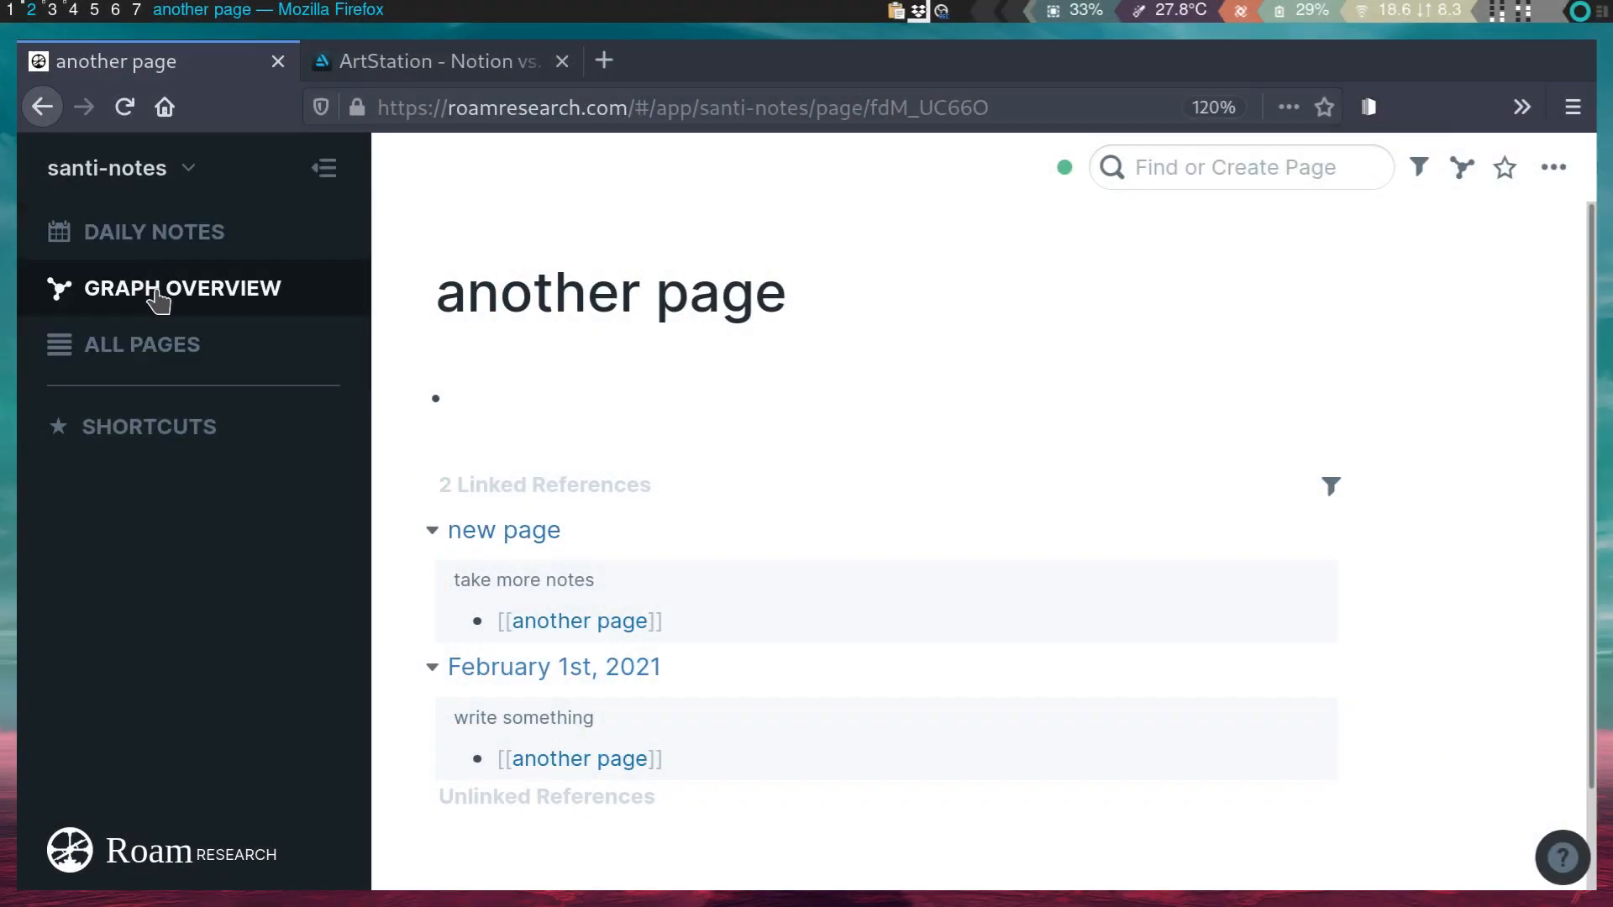
left_click(158, 299)
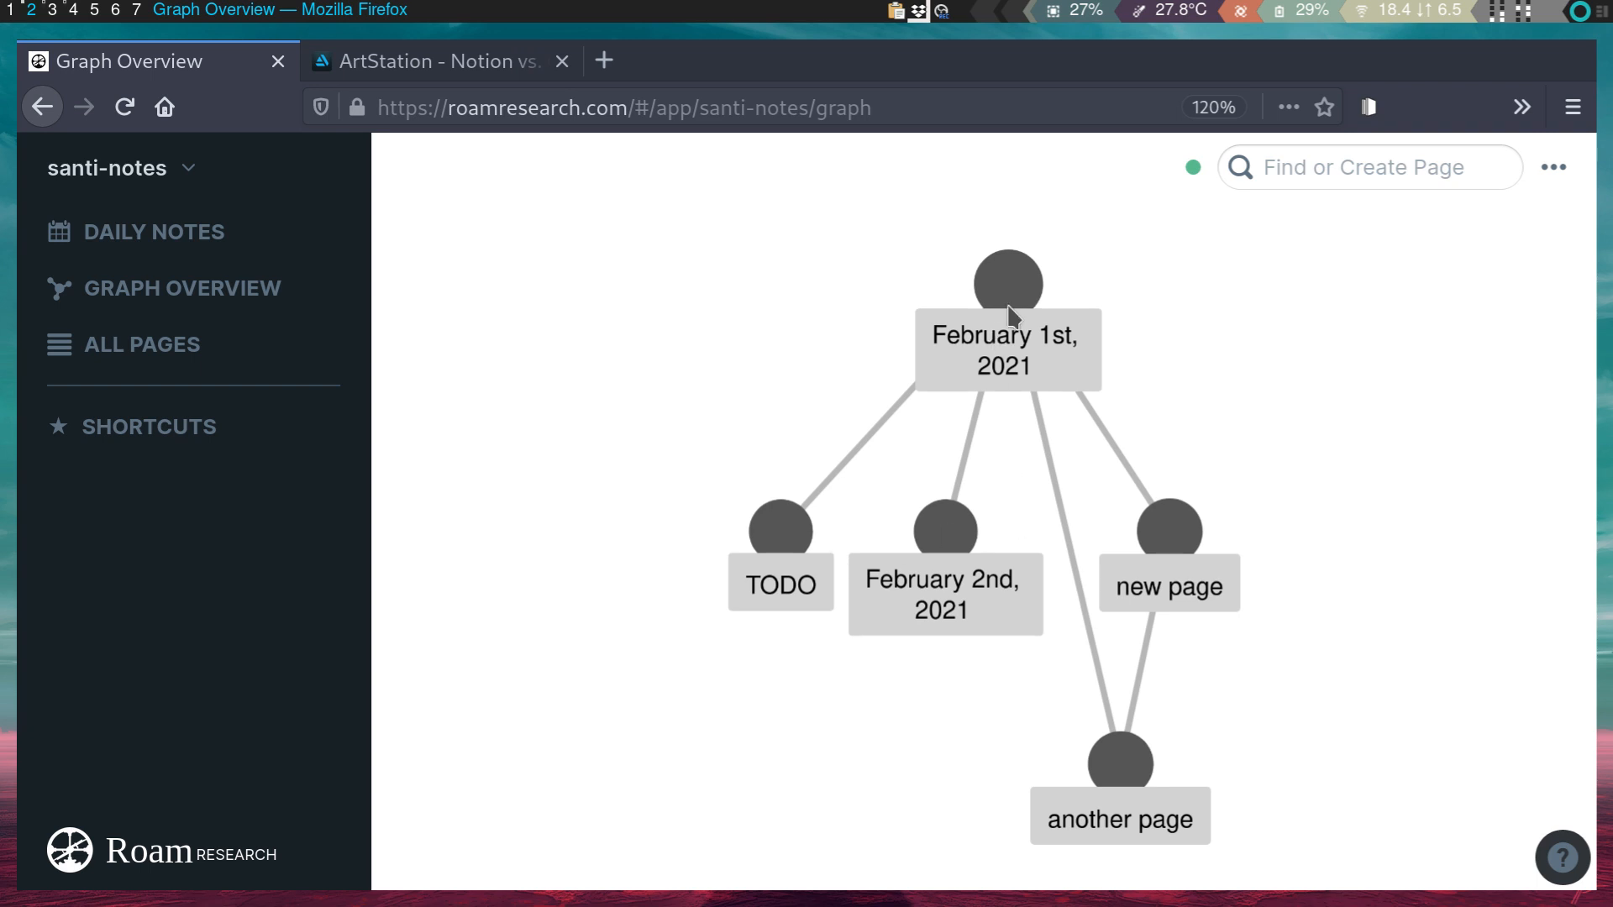
left_click_drag(1005, 328, 1251, 360)
left_click_drag(1170, 528, 794, 210)
left_click_drag(810, 525, 1368, 531)
left_click_drag(772, 229, 426, 248)
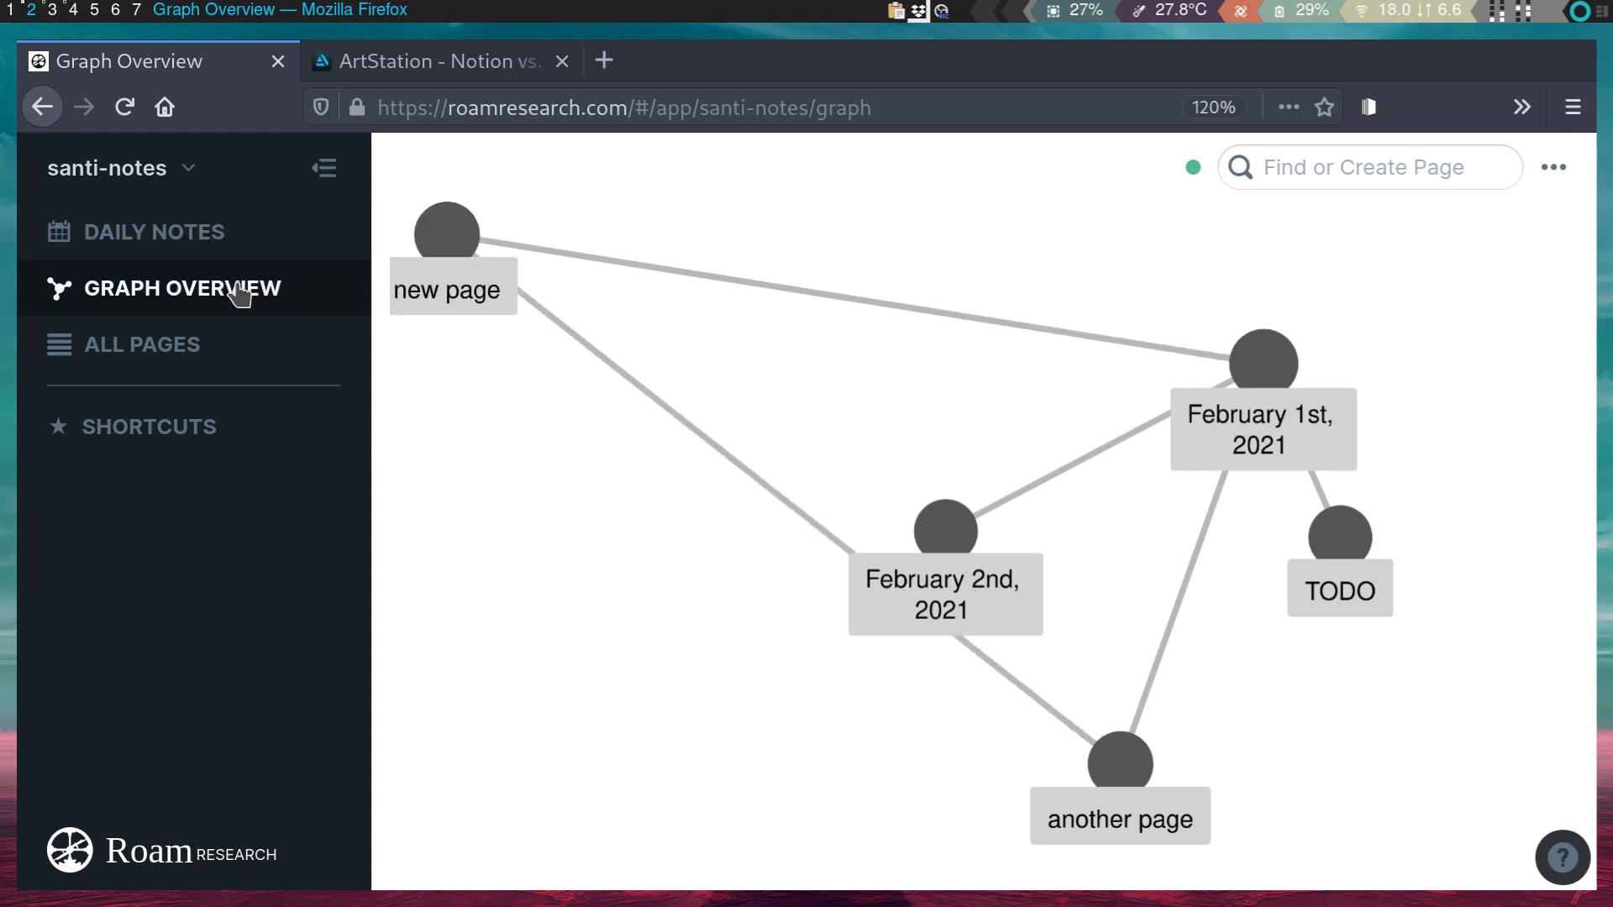
- Reload Graph Overview via Daily Notes, placing February 1st at upper left and February 2nd at the top
left_click(134, 244)
left_click(151, 284)
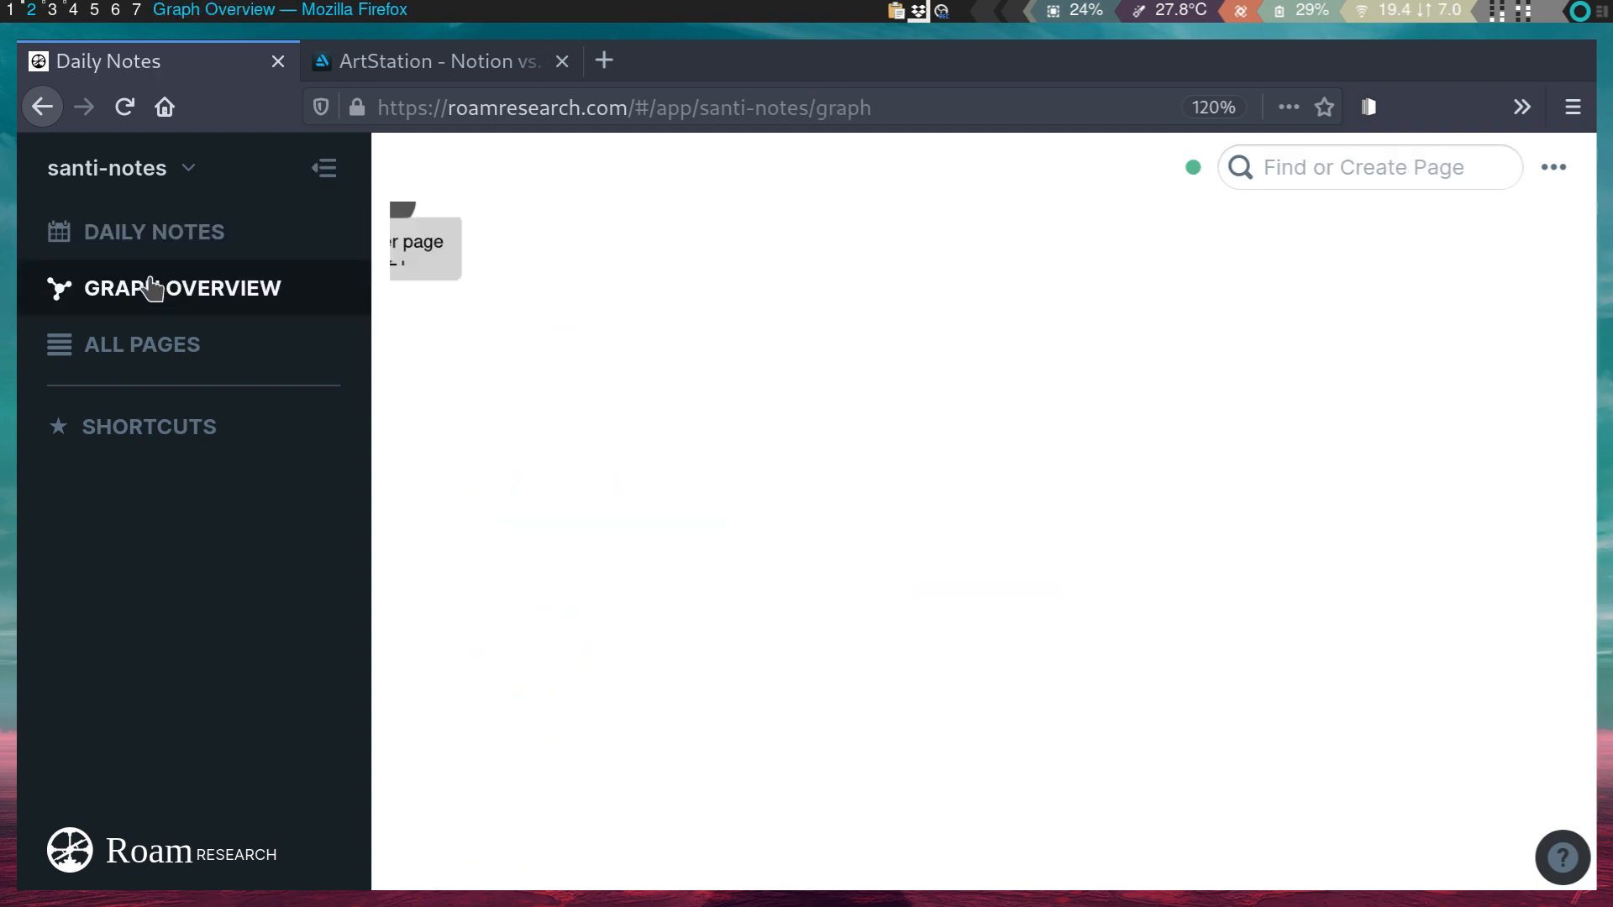
left_click_drag(1012, 277, 662, 374)
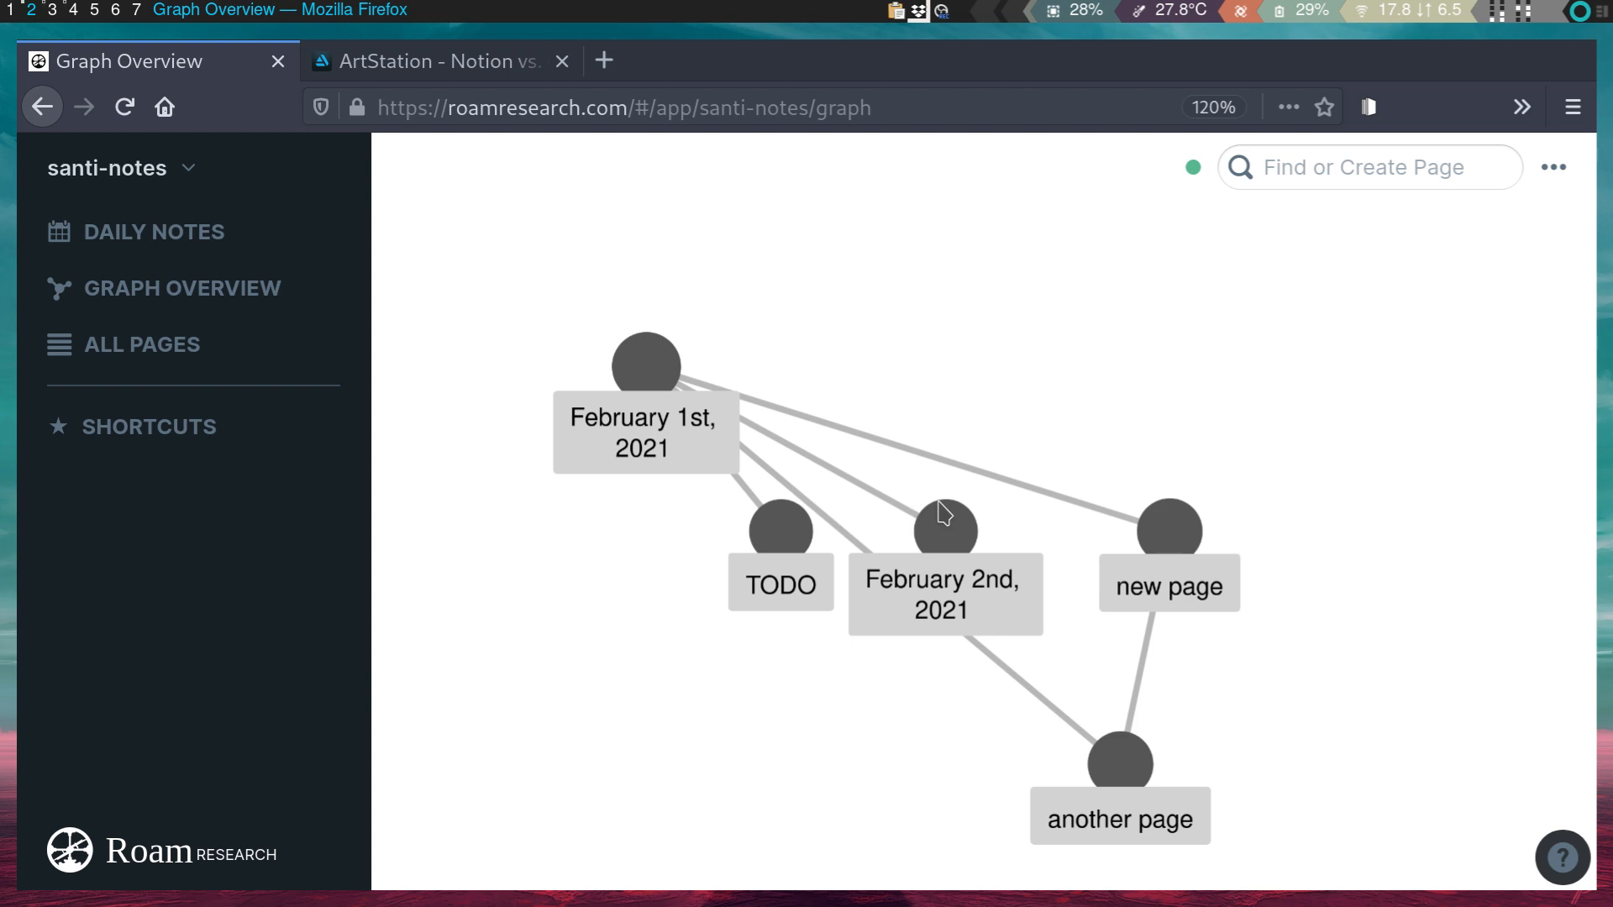
left_click_drag(944, 513, 1127, 138)
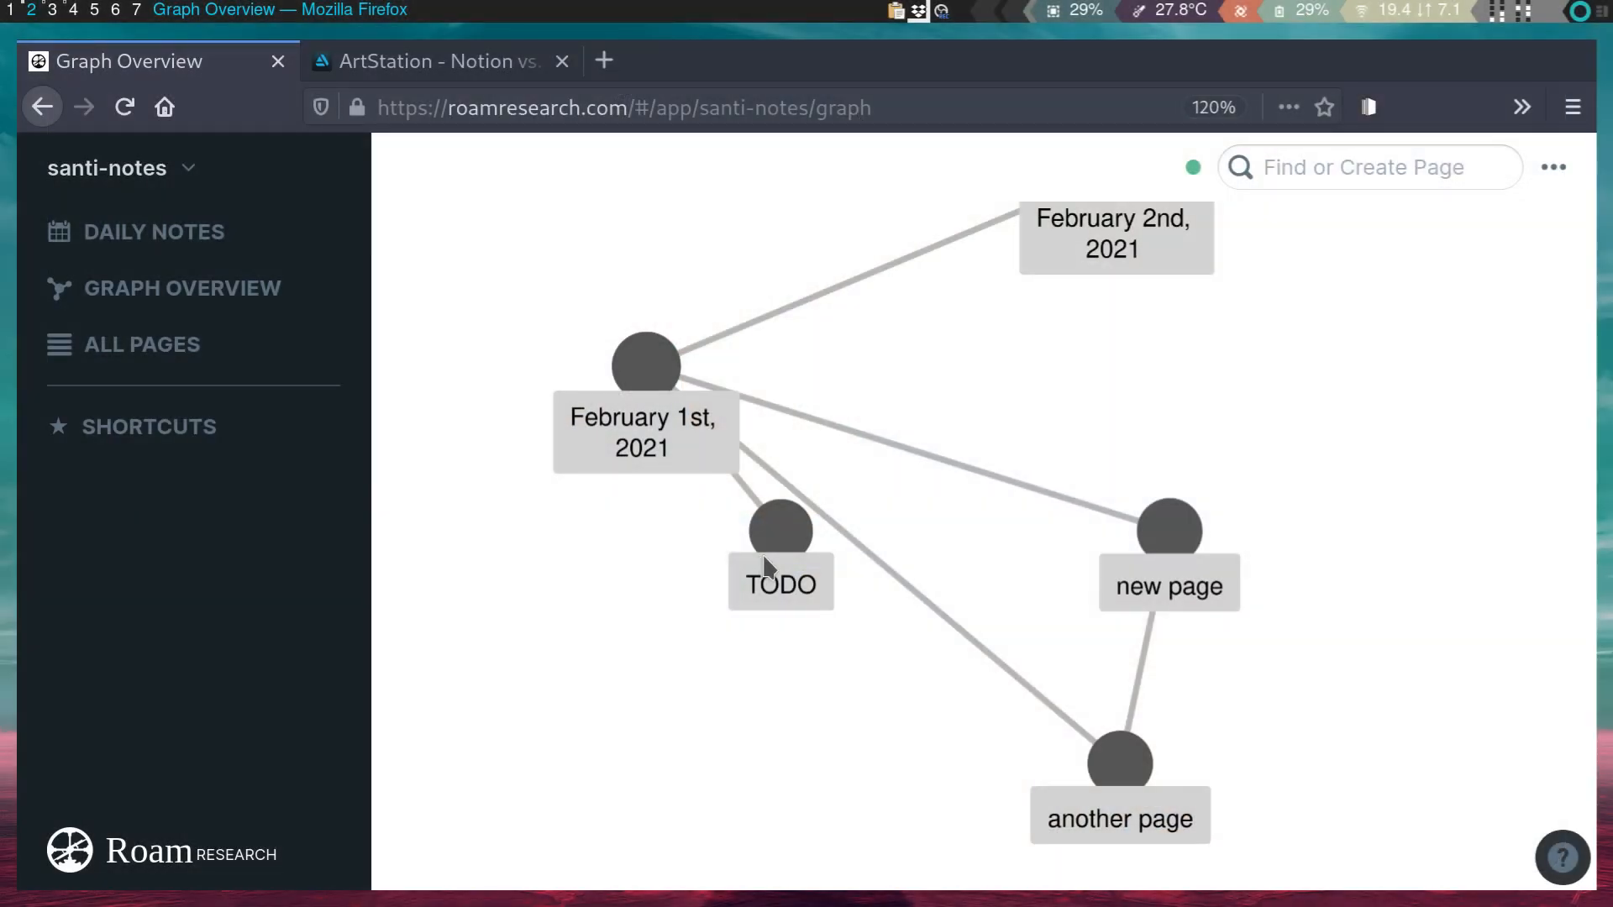
- On the February 1st daily note, indent 'write something else' and its children under alskdjfhakjsdf
left_click(154, 236)
scroll(723, 731, "down", 10)
scroll(728, 739, "up", 8)
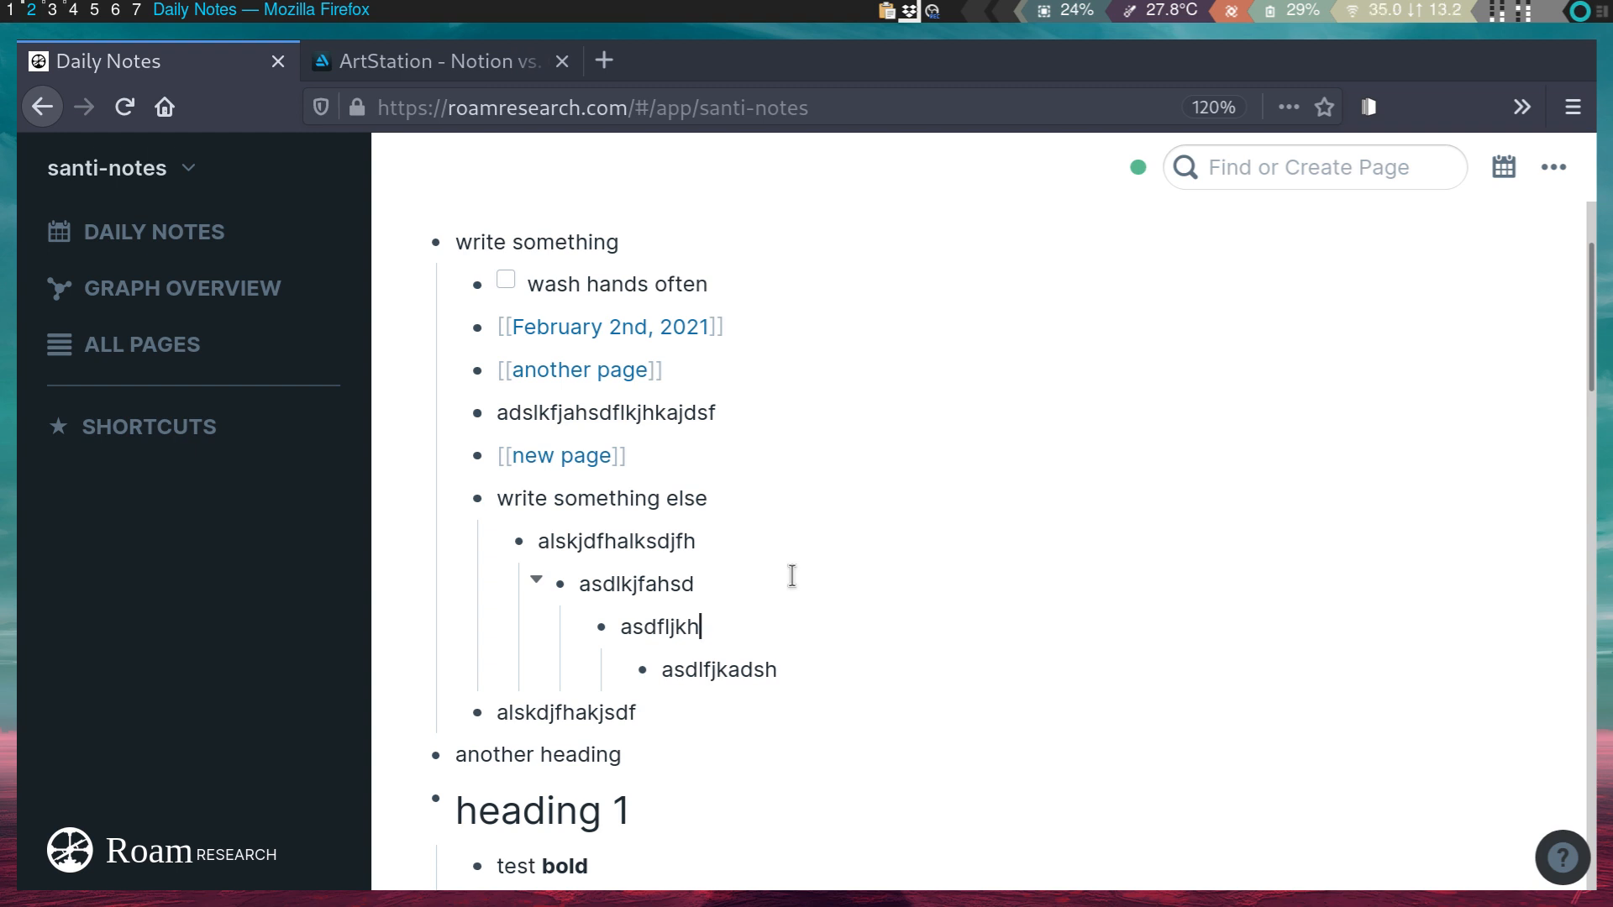
key("Up")
key("Tab")
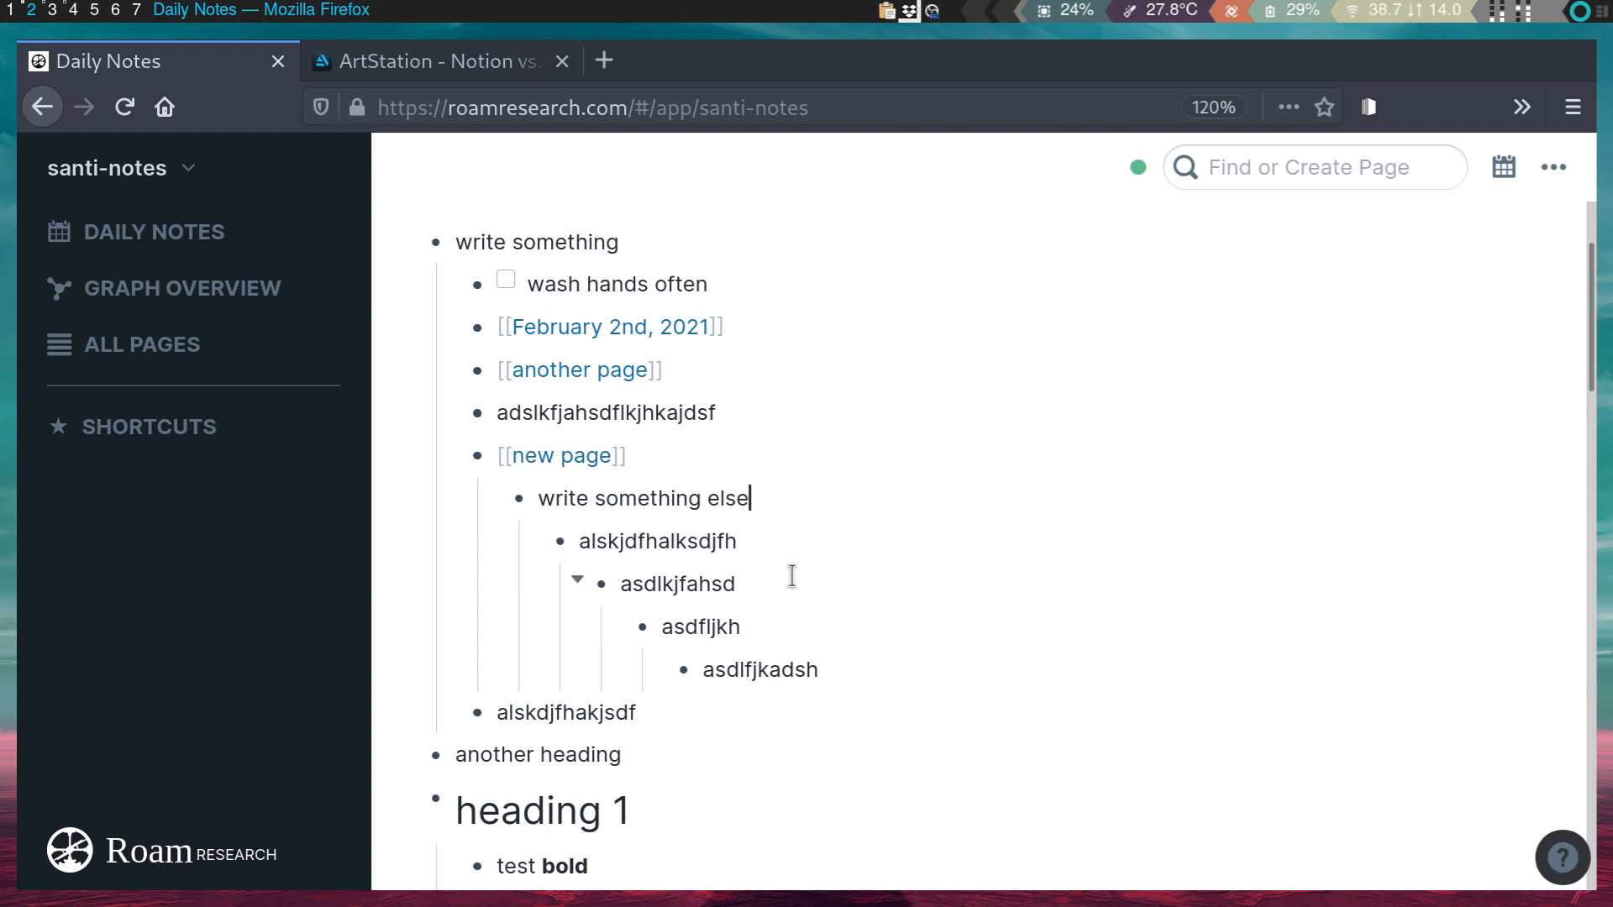
key("shift+Tab")
key("shift+Tab")
key("Tab")
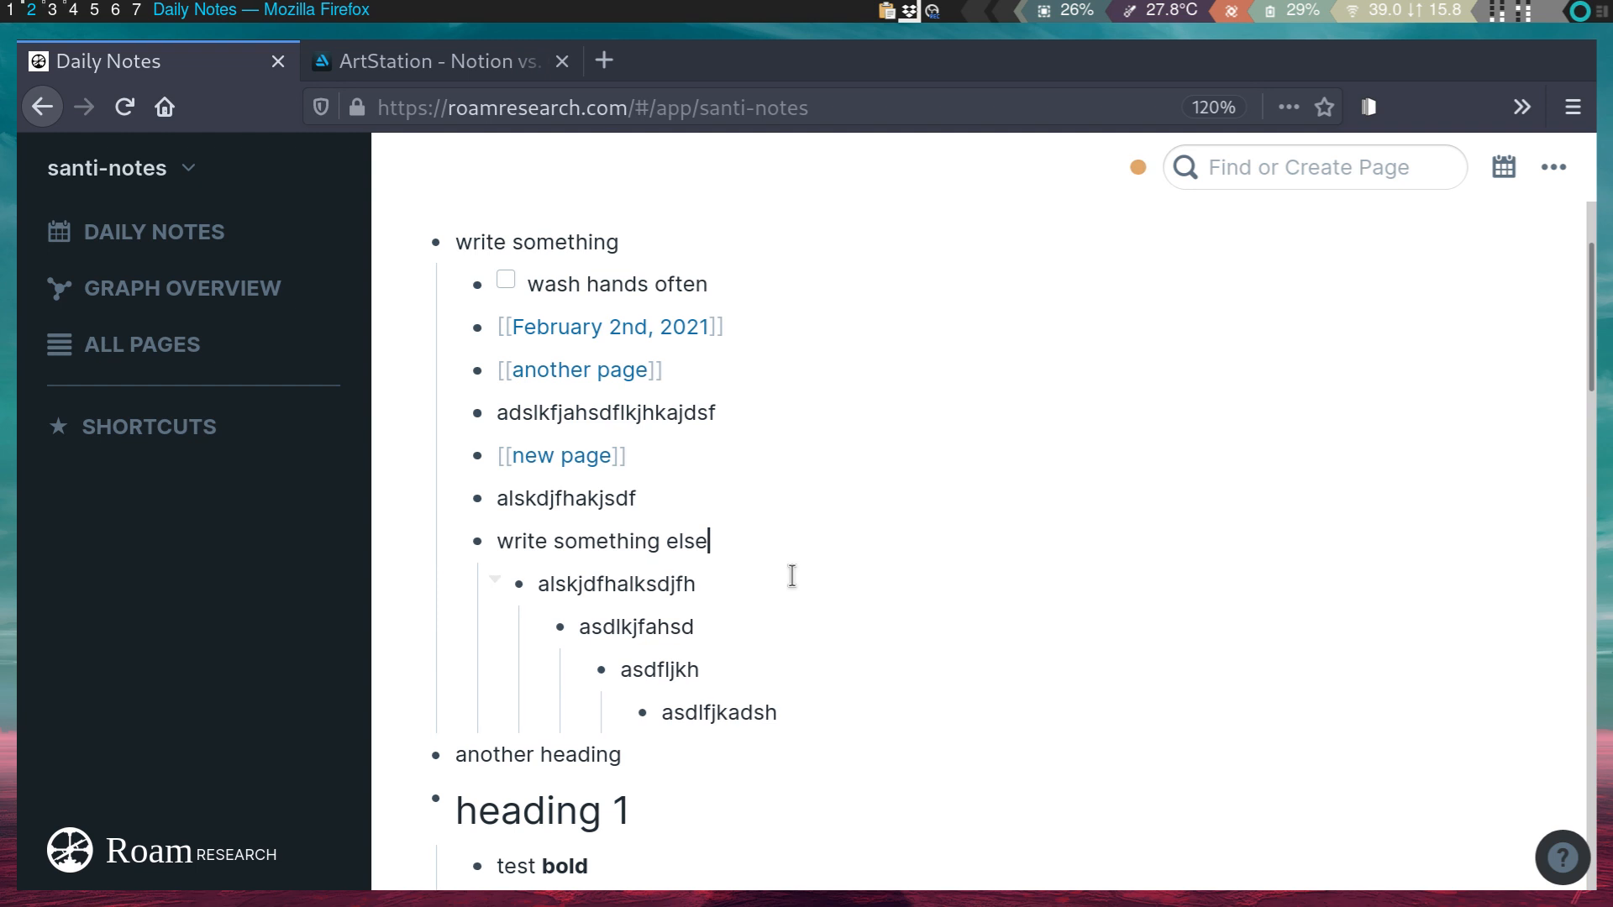
key("Tab")
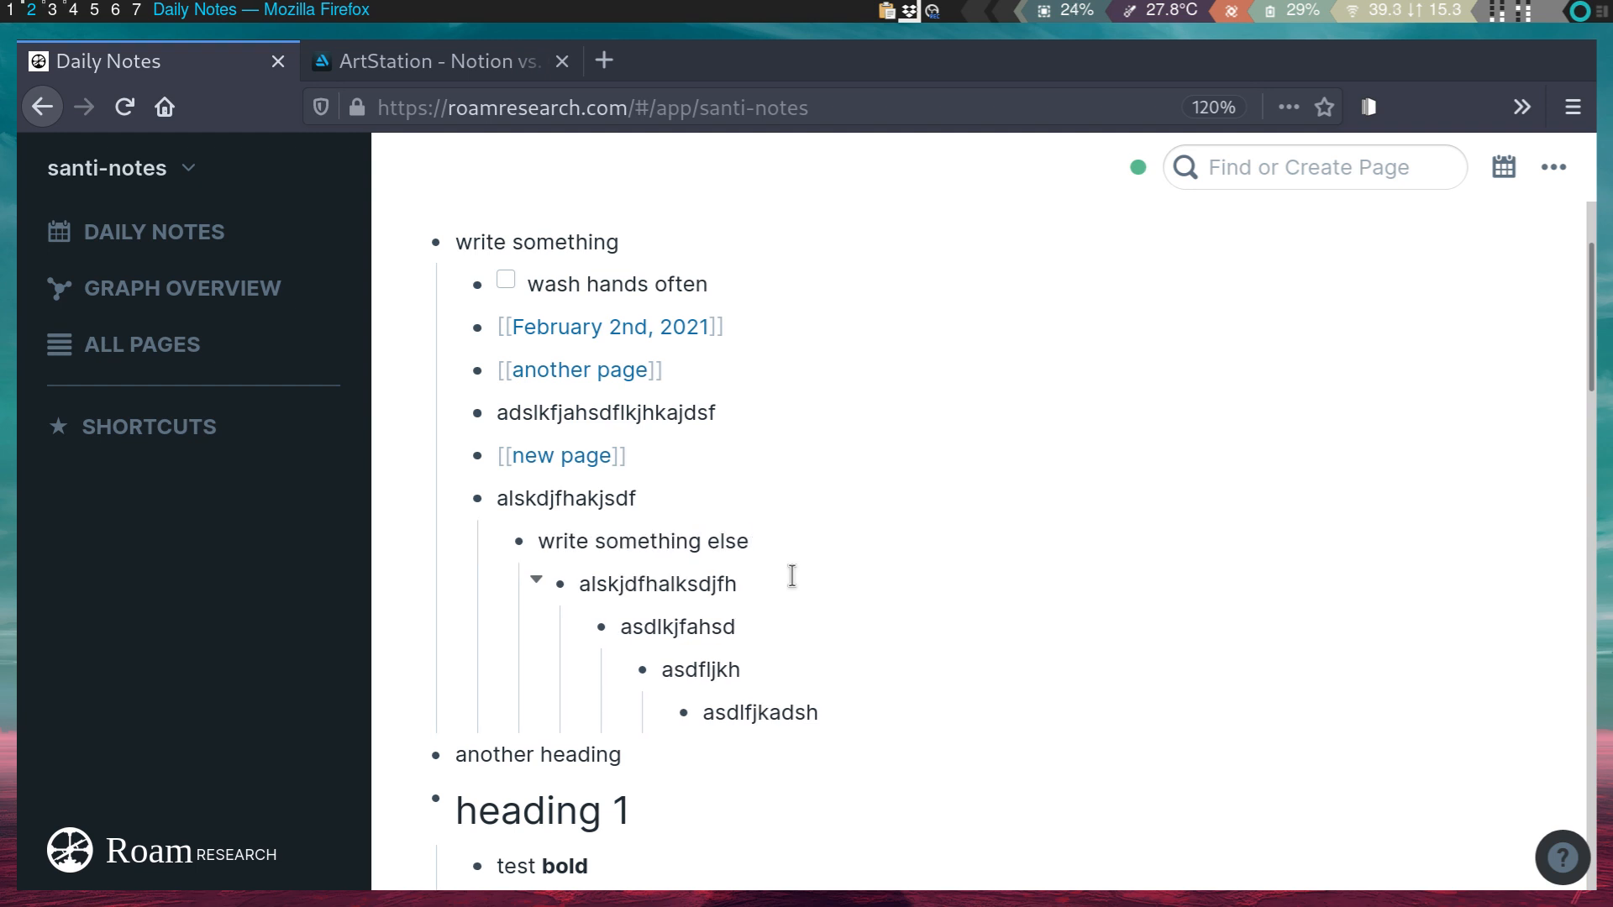
scroll(1019, 575, "up", 2)
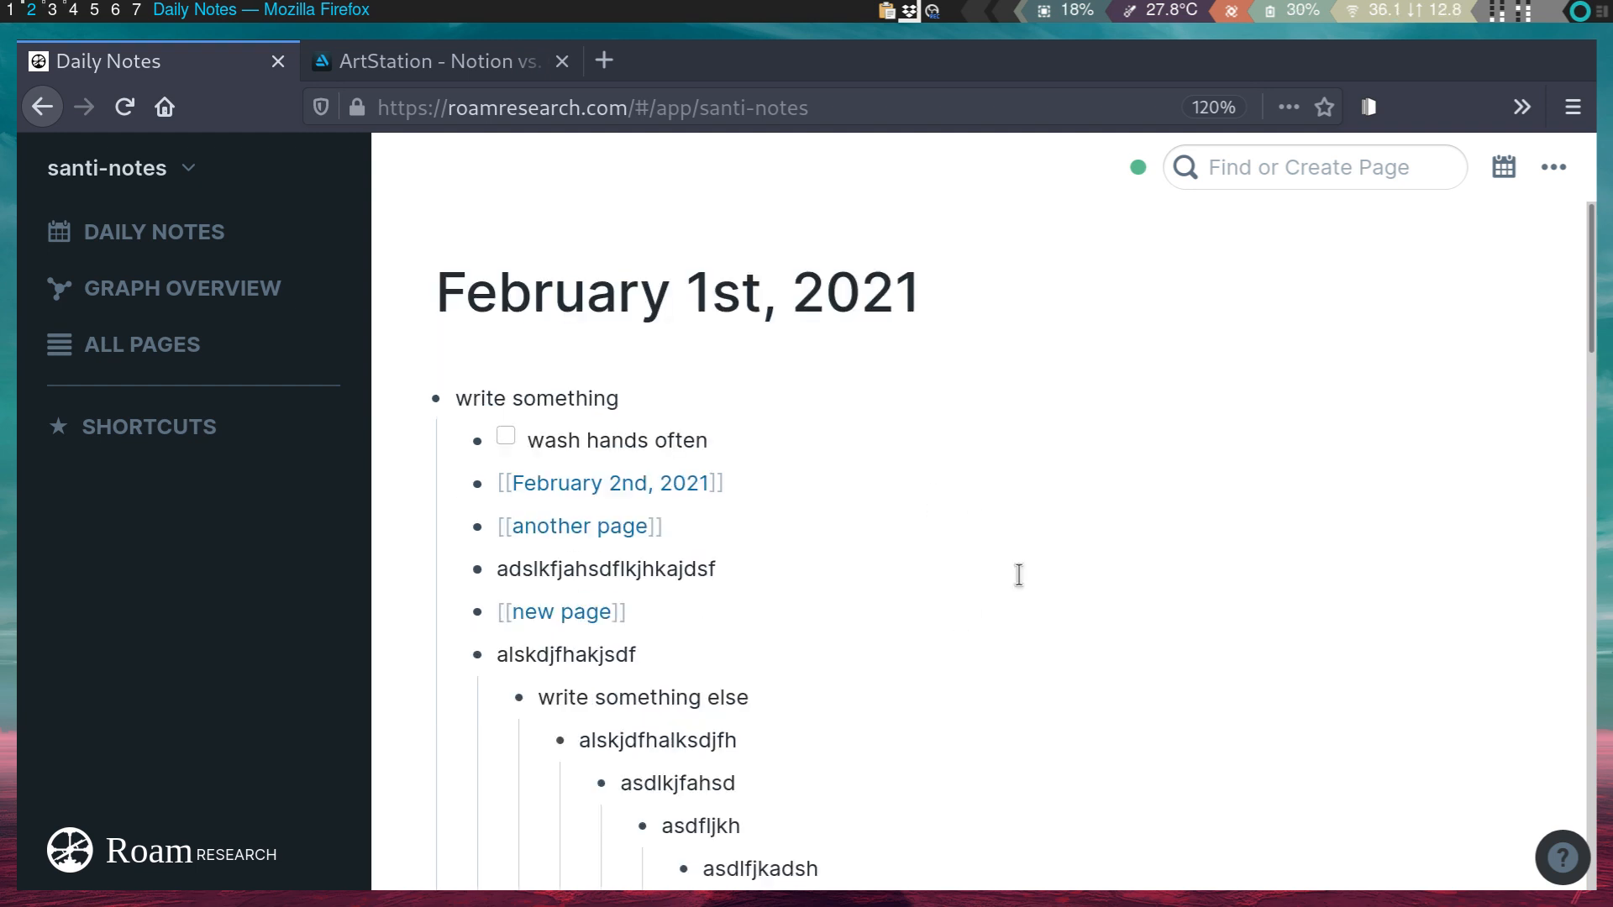
- Add a [[create anything here]] block below the February 2nd, 2021 link and open that new page
left_click(748, 477)
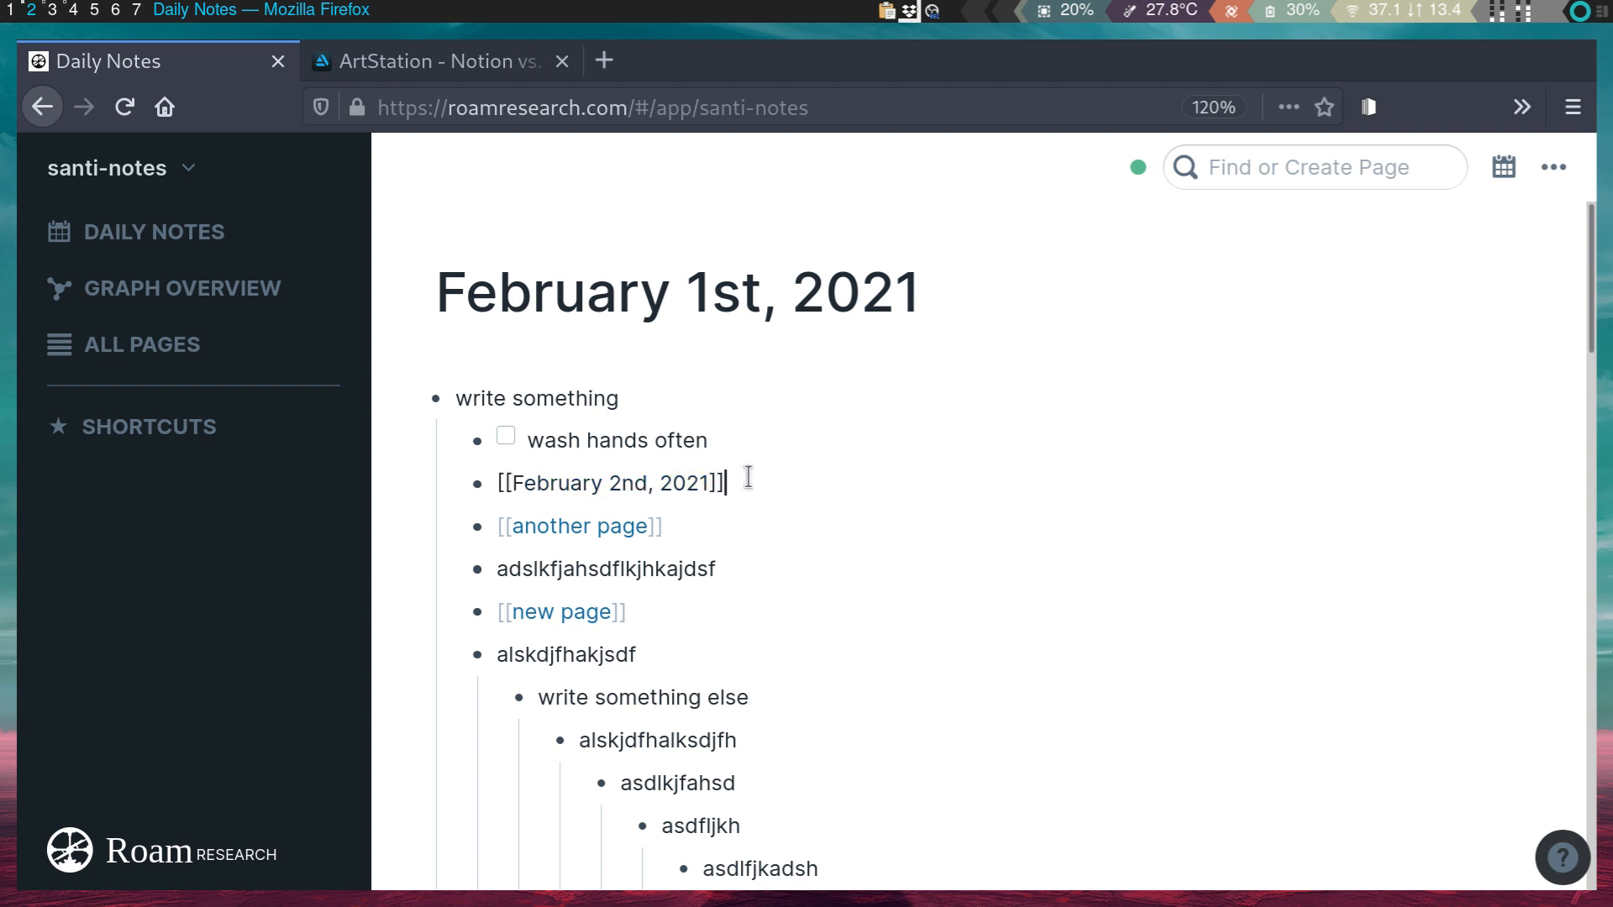
key("Return")
type("[[")
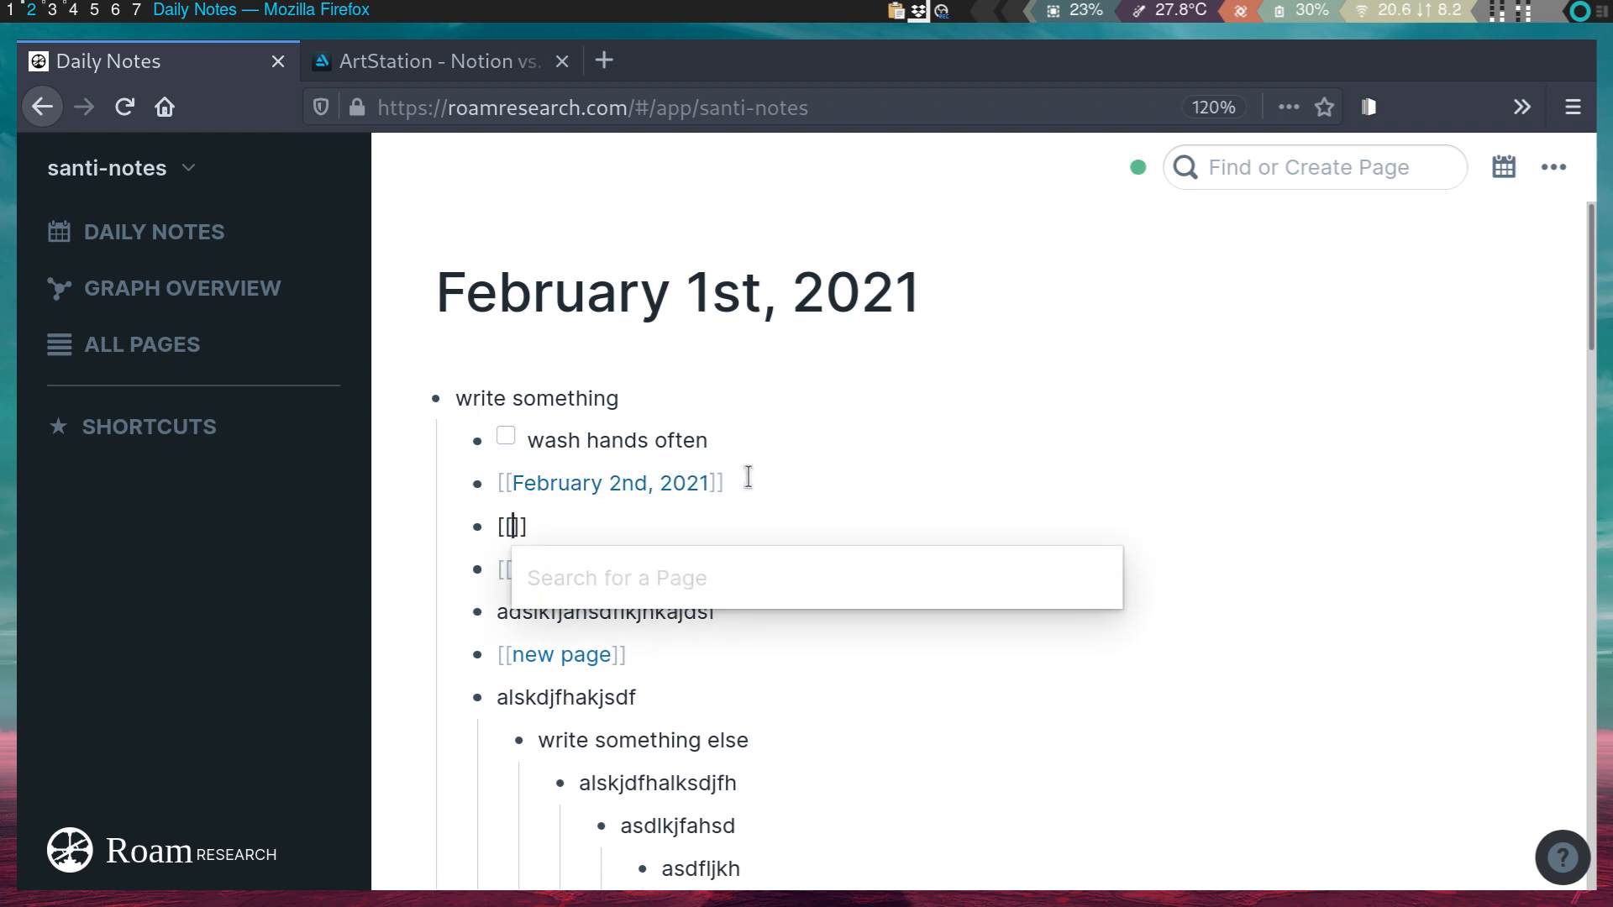
type("a")
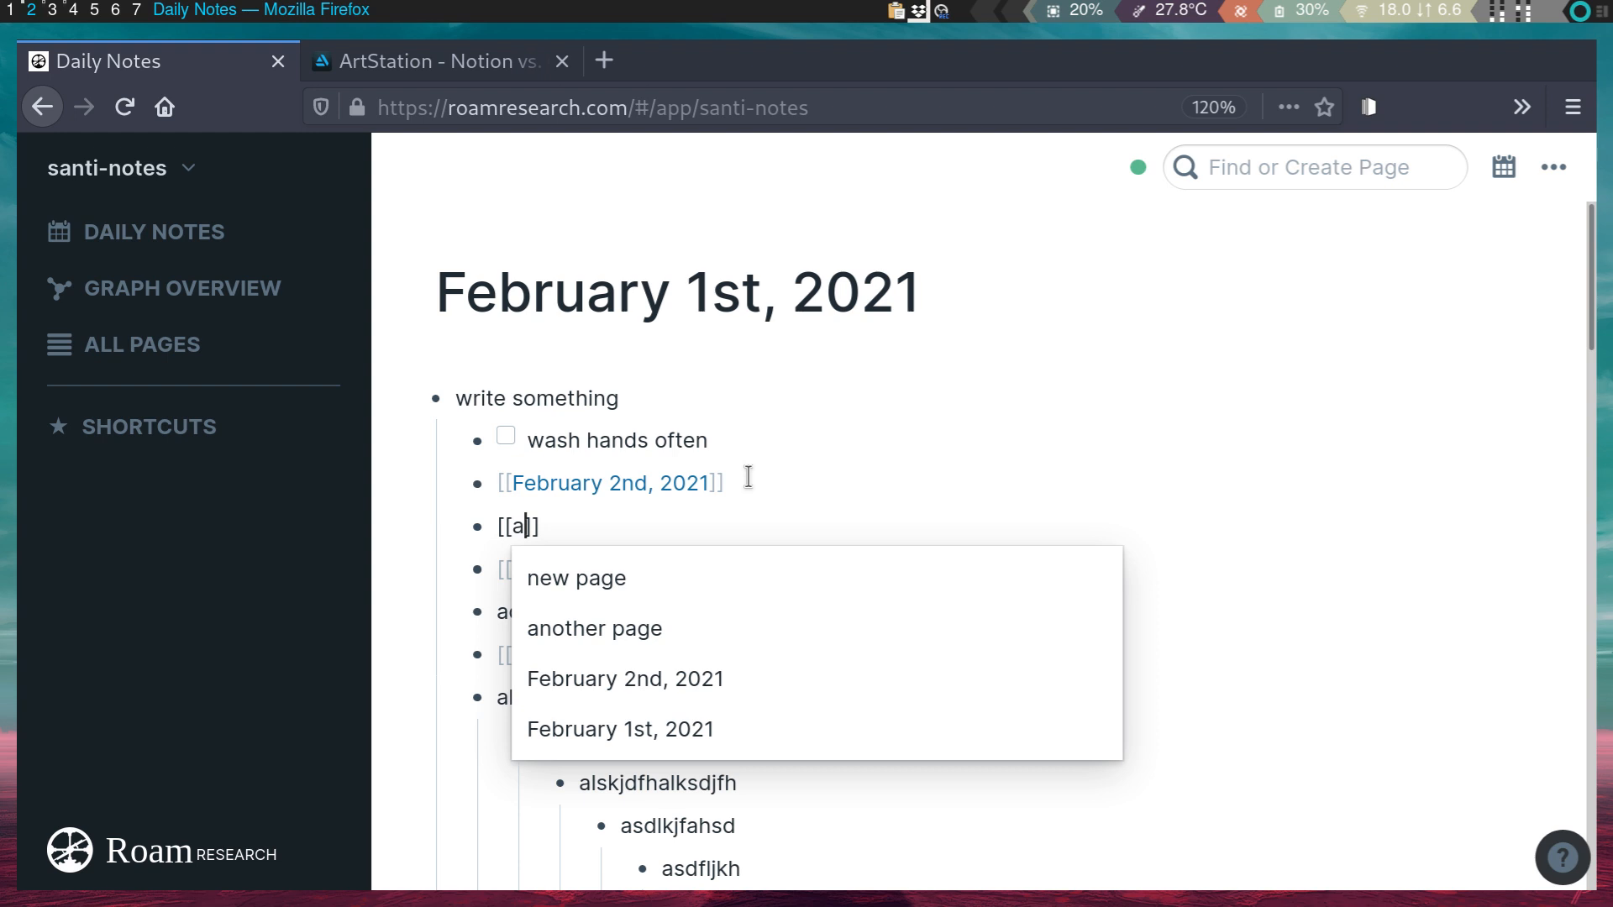
key("BackSpace")
key("BackSpace")
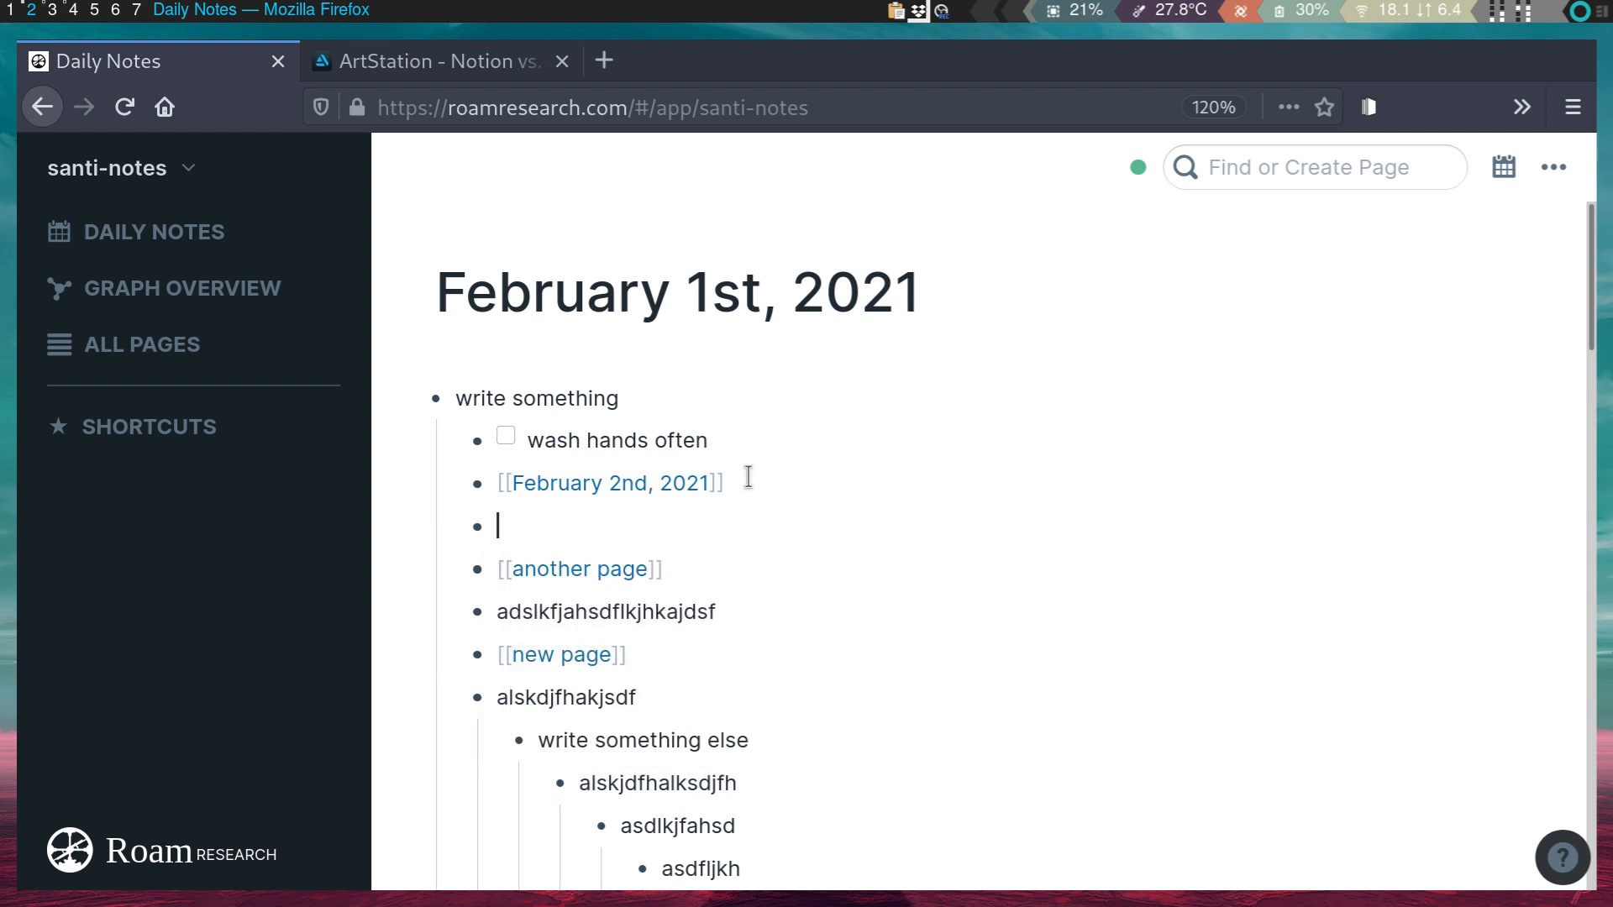
type("[[")
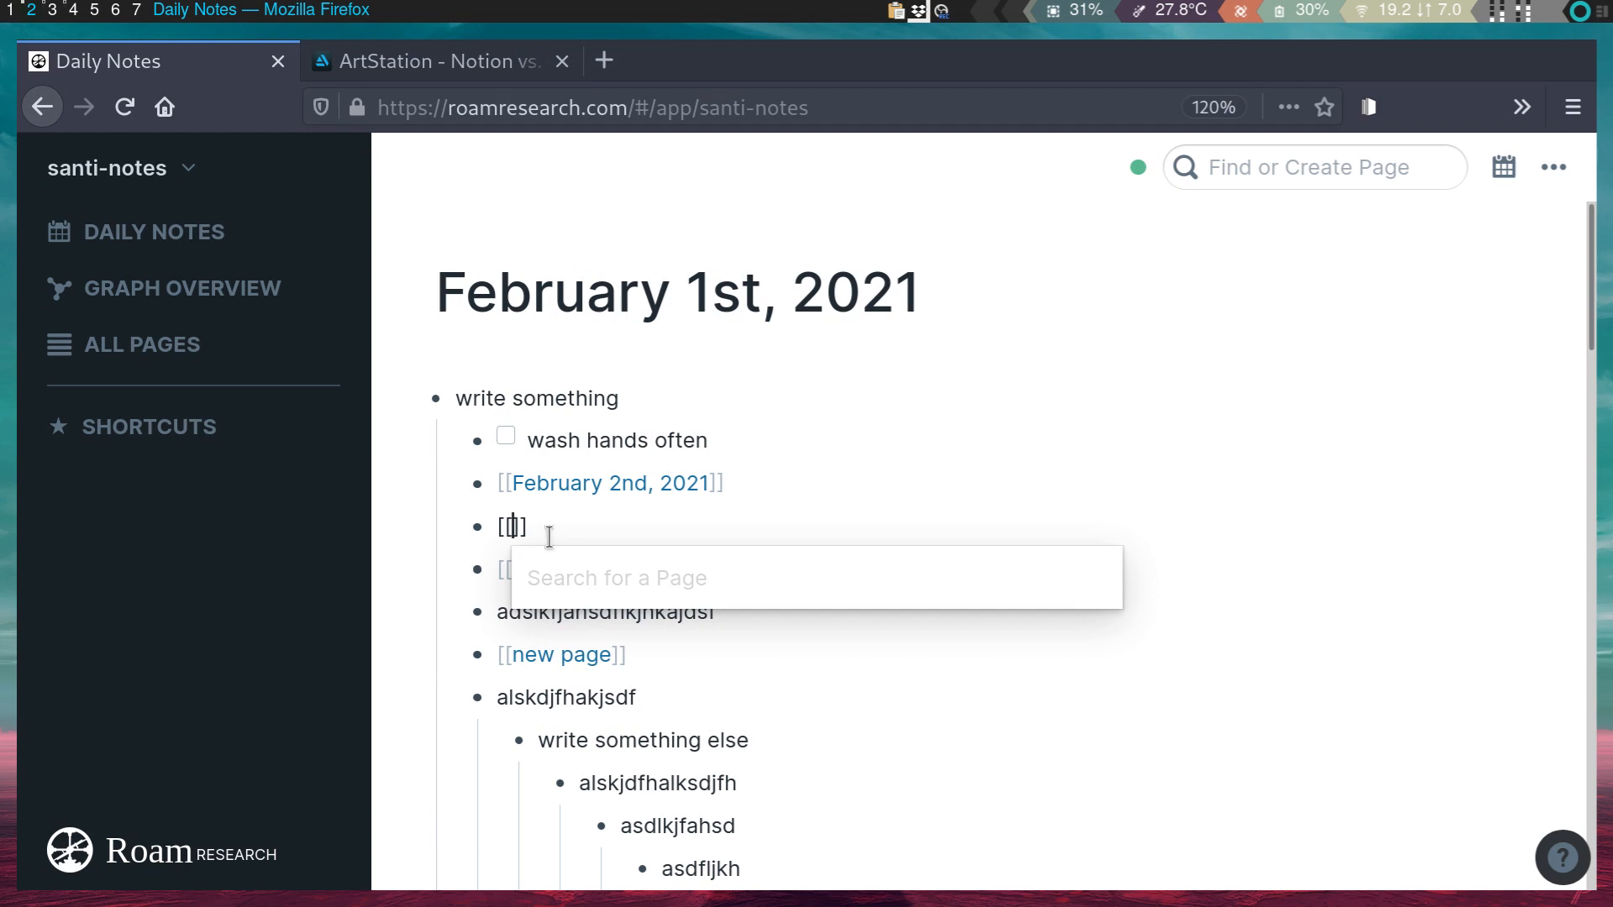
type("a")
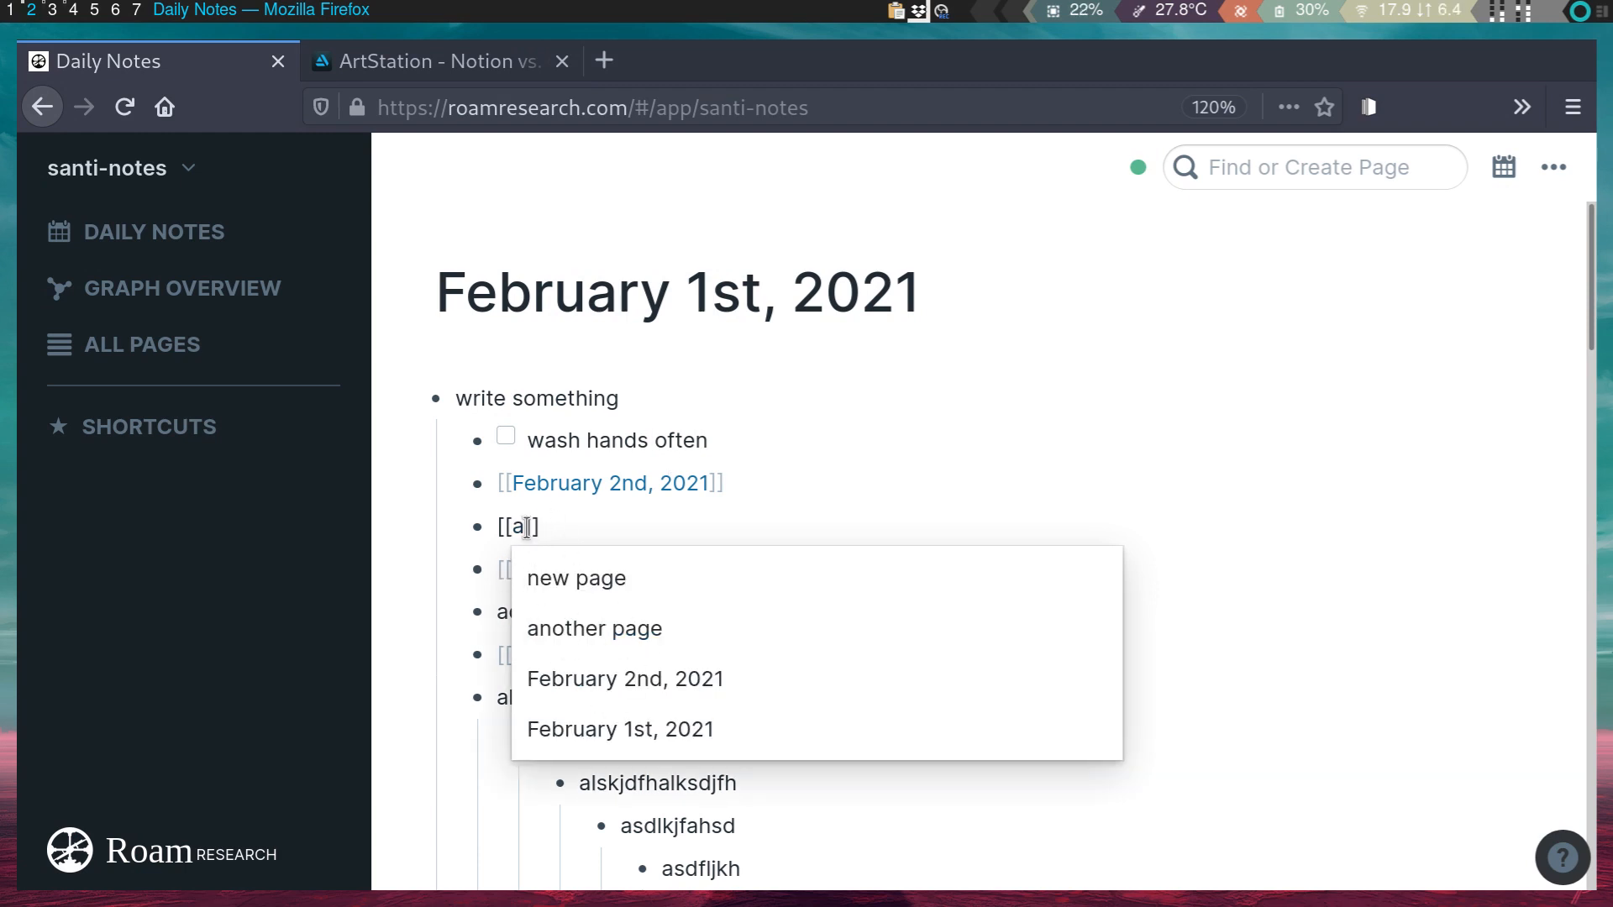
key("BackSpace")
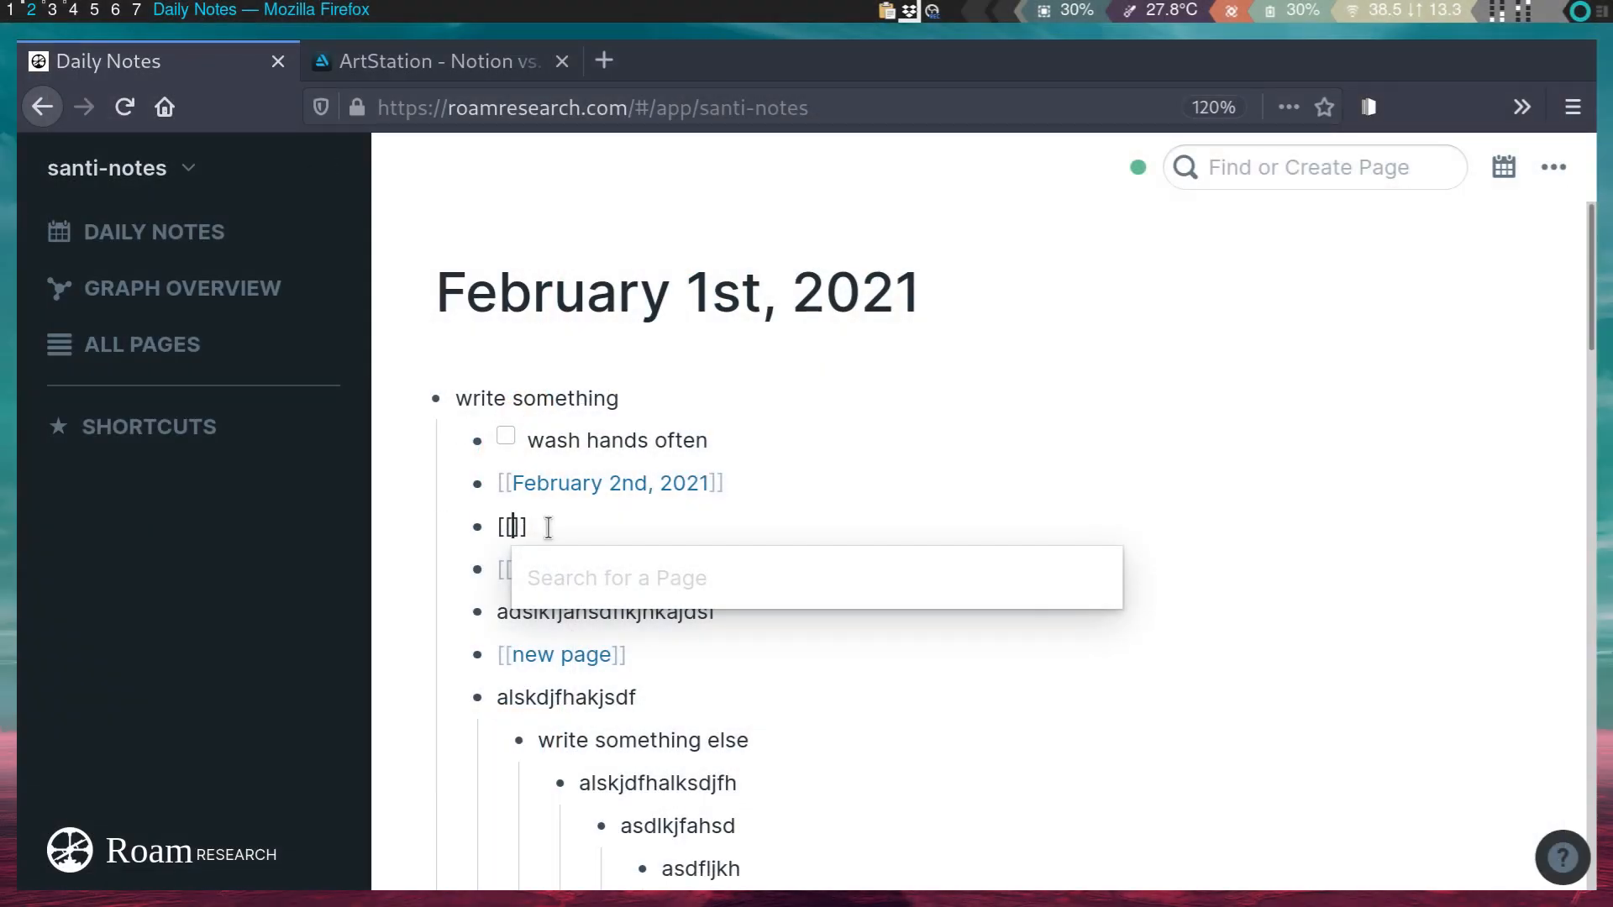
left_click(549, 528)
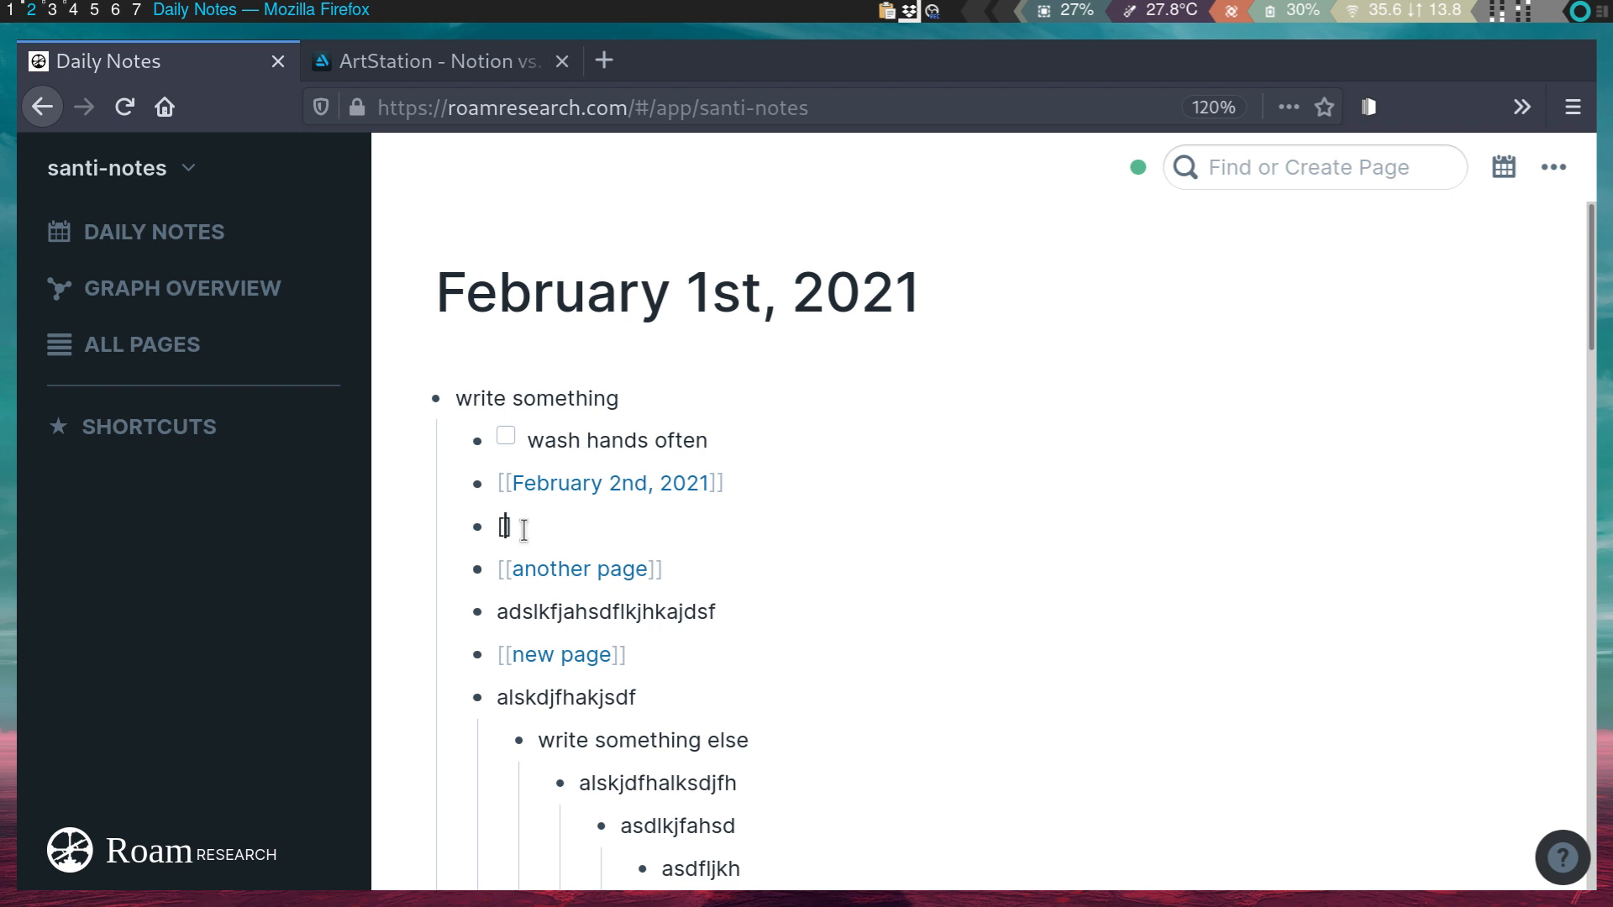
type("[")
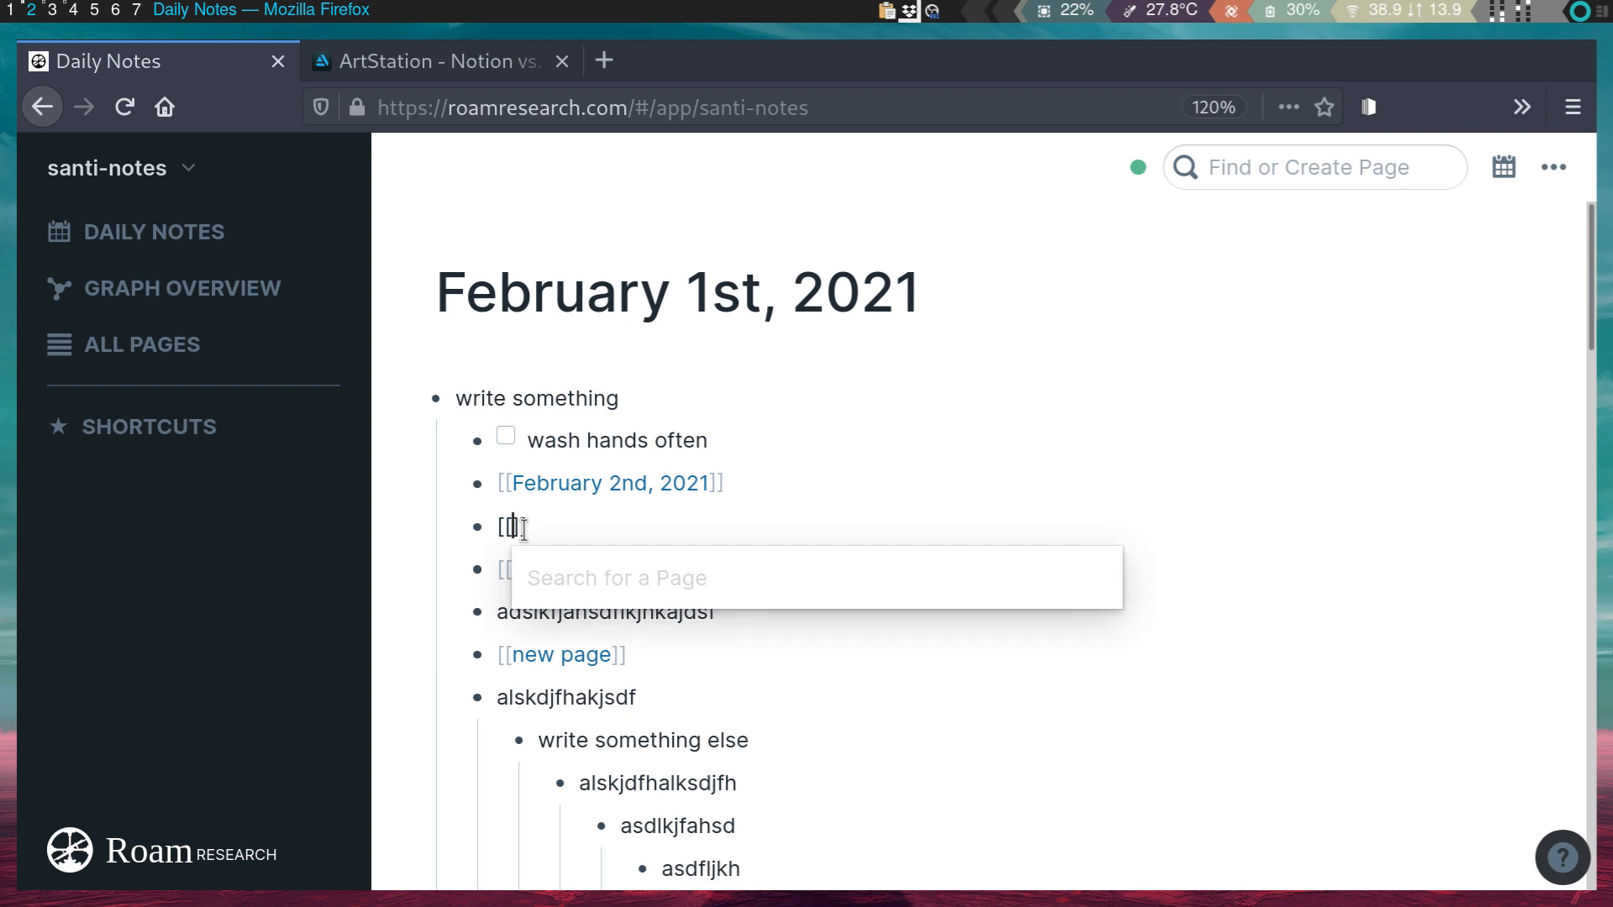
type("create anything here")
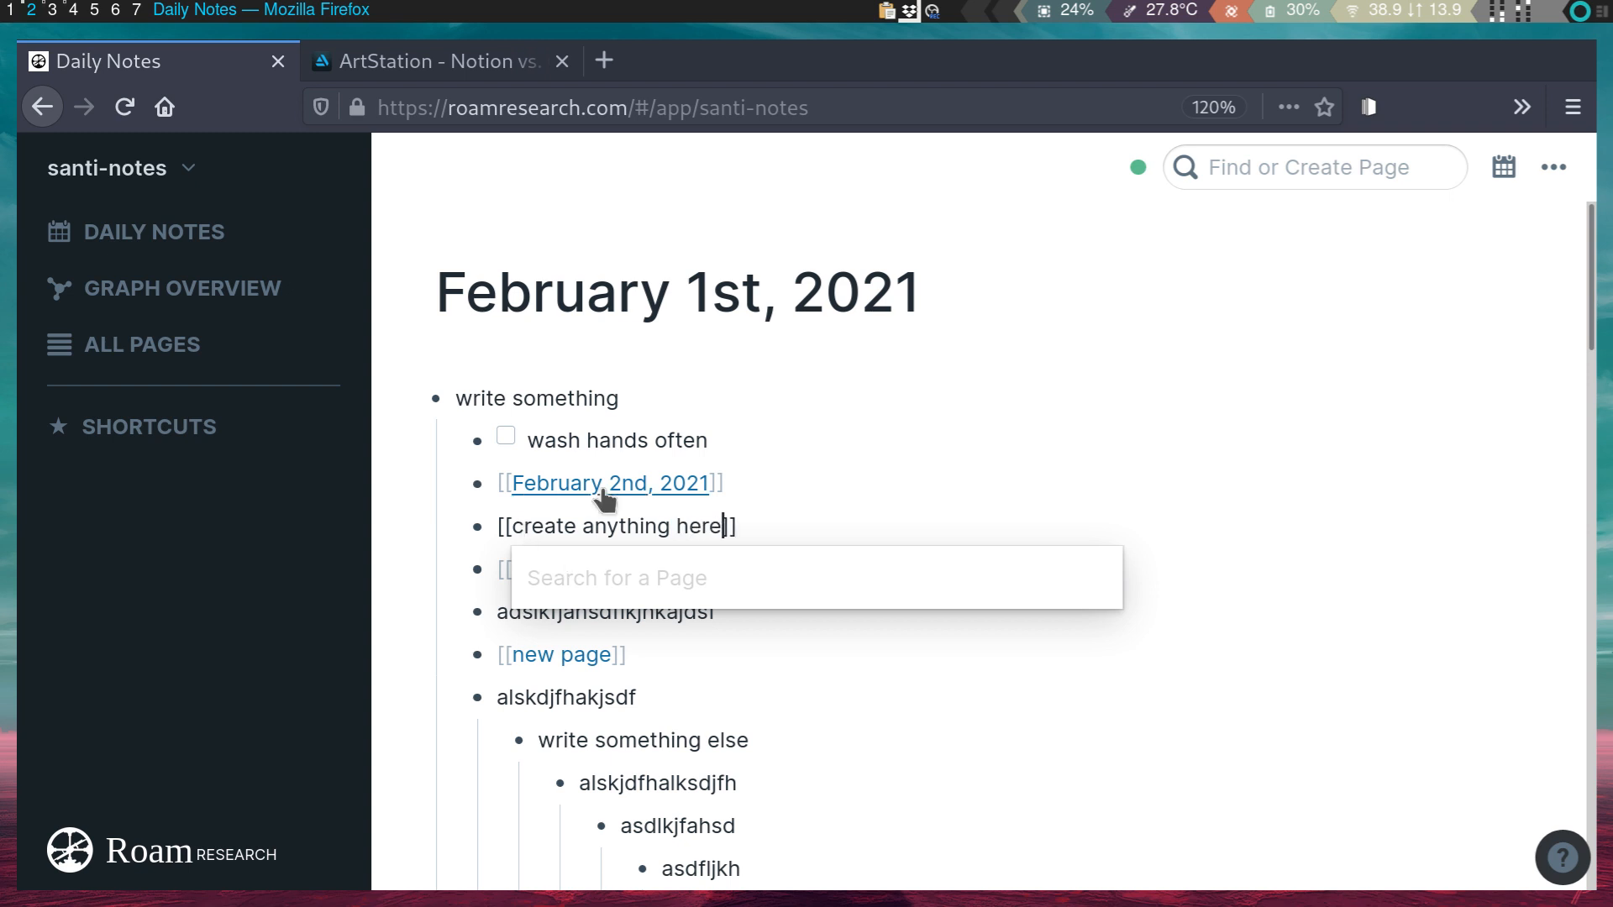
key("ctrl+o")
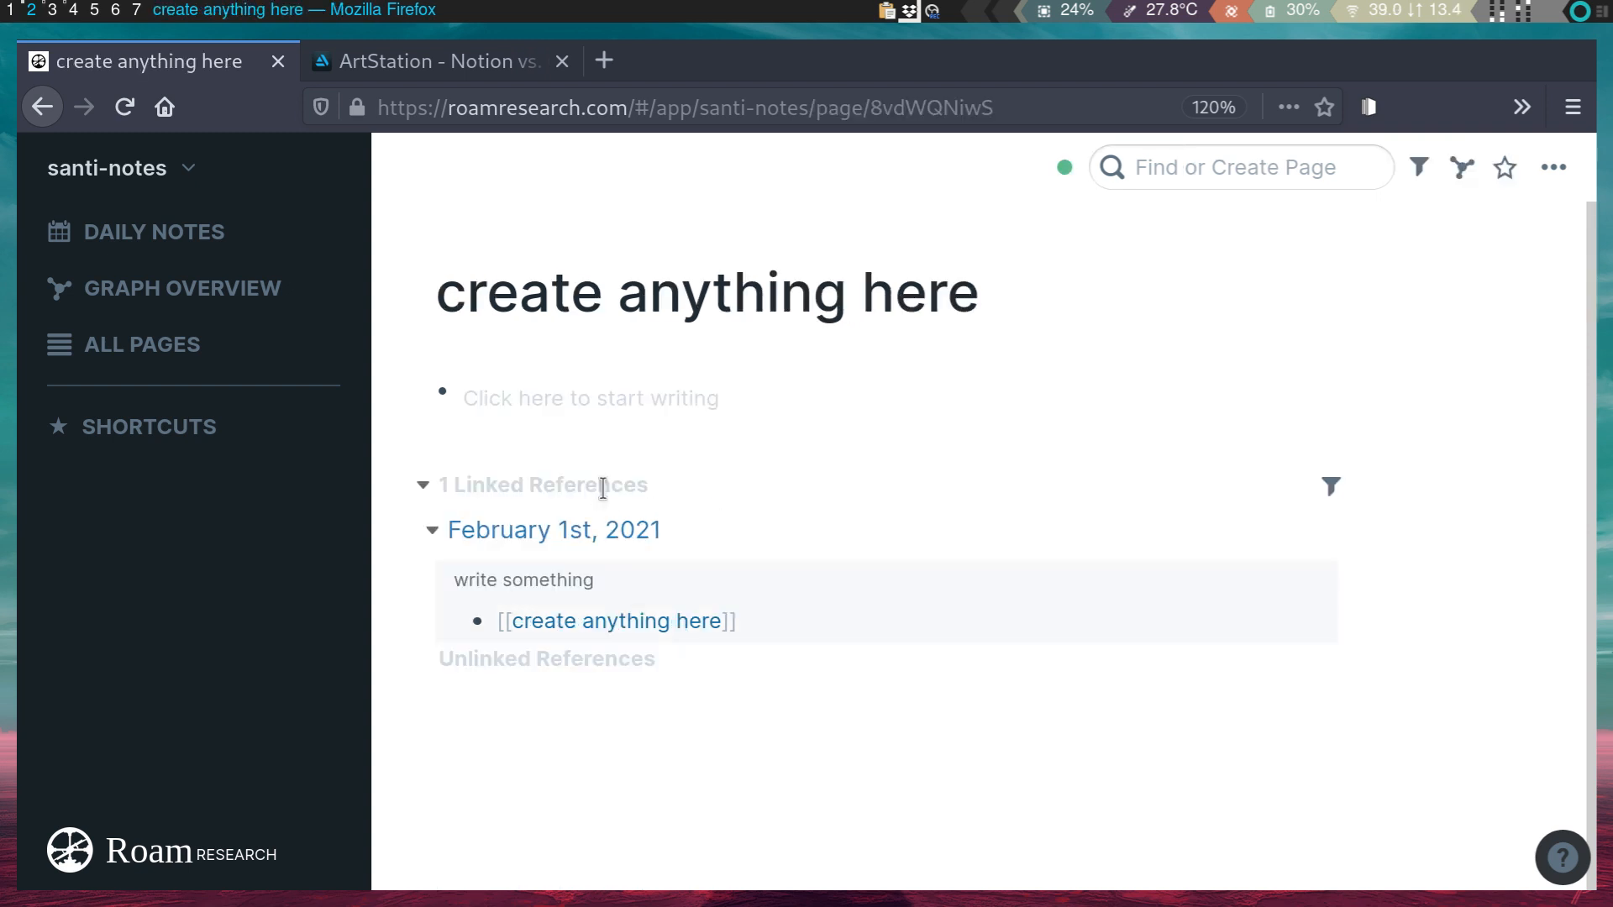
- Under 'here', build a nested chain of placeholder bullets: asdfad, sdfasdf, asdfasdf, asdfasldkjh
left_click(622, 399)
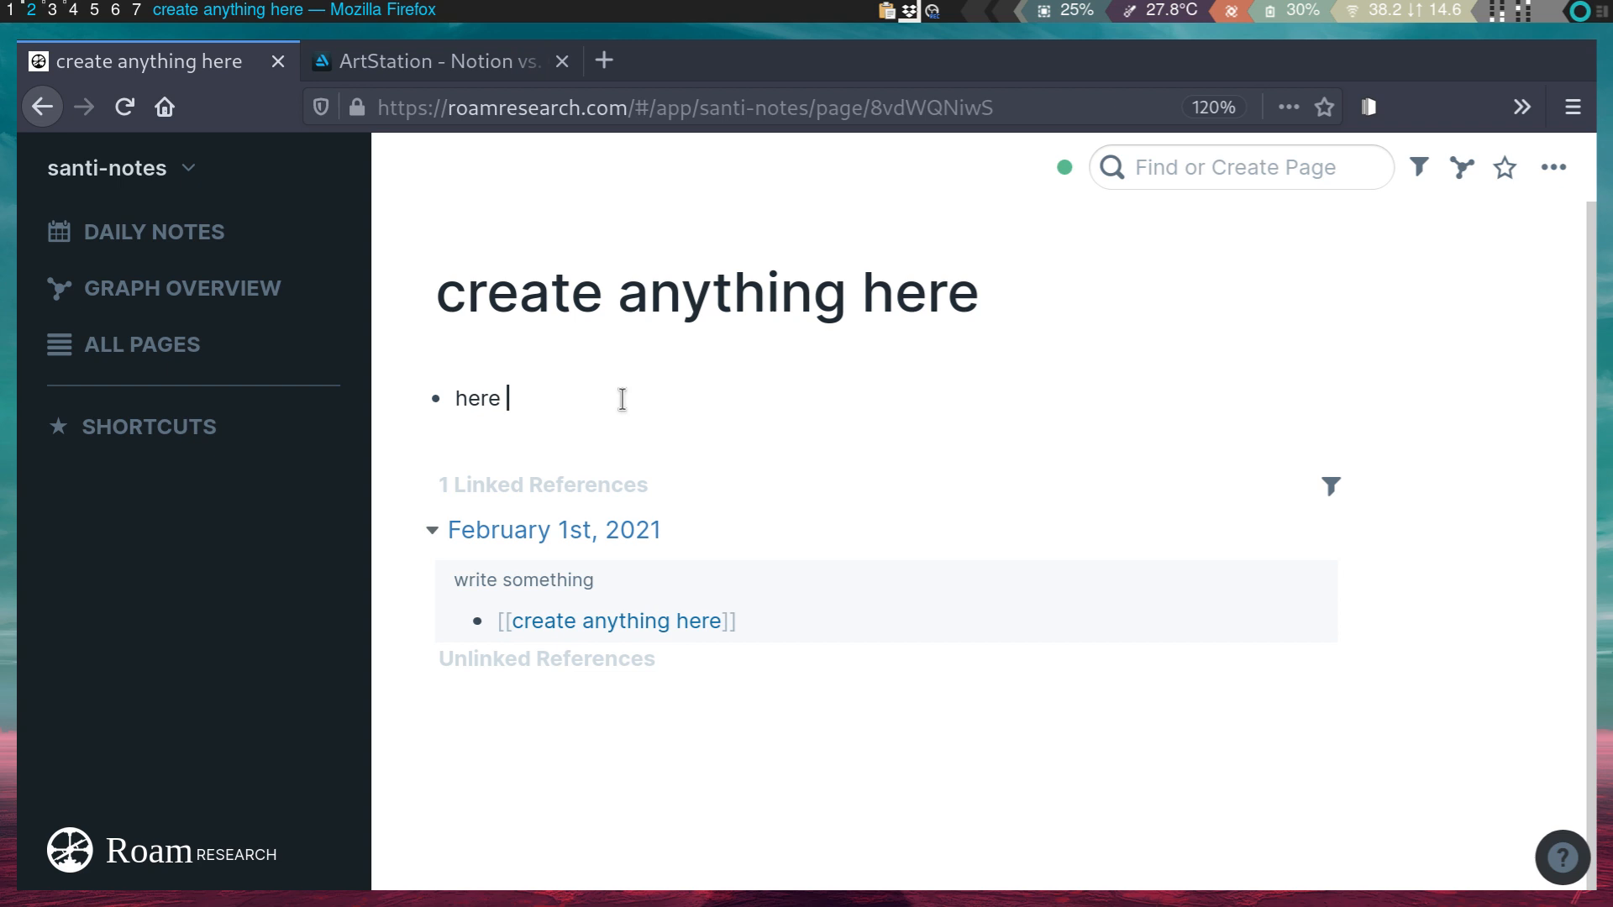
key("Return")
key("Tab")
type("asdfad")
key("Return")
key("Tab")
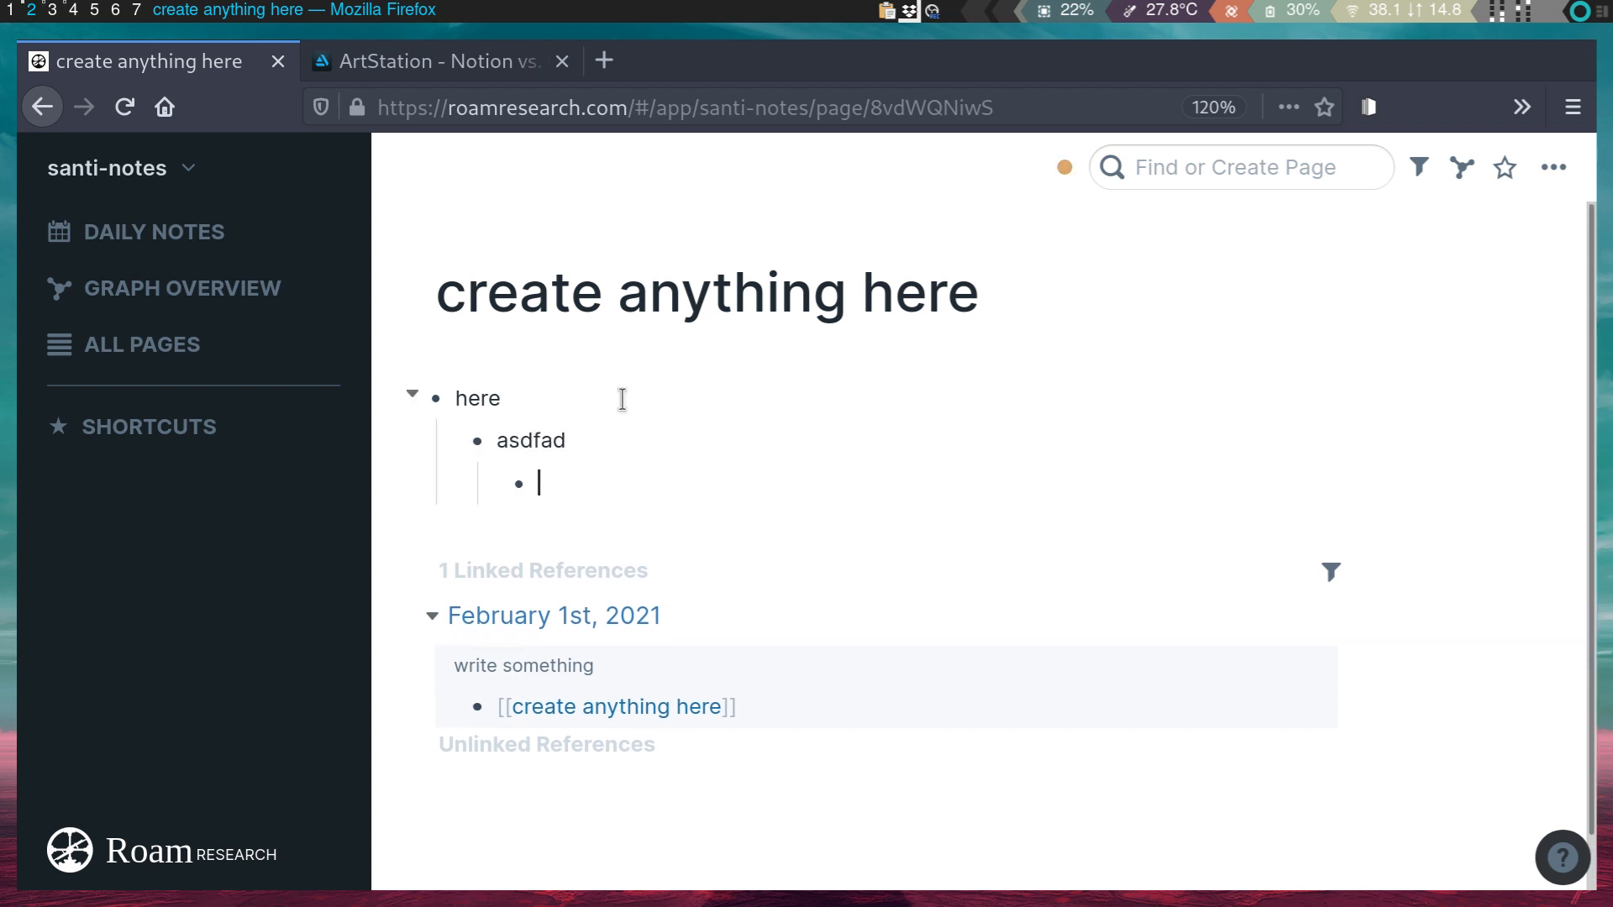
type("sdfasdf")
key("Return")
key("Tab")
type("asdfasdf")
key("Return")
type("asdfasldkjh")
- Return to the Daily Notes page
mouse_move(517, 486)
left_mouse_down()
mouse_move(493, 414)
mouse_move(519, 484)
left_mouse_up()
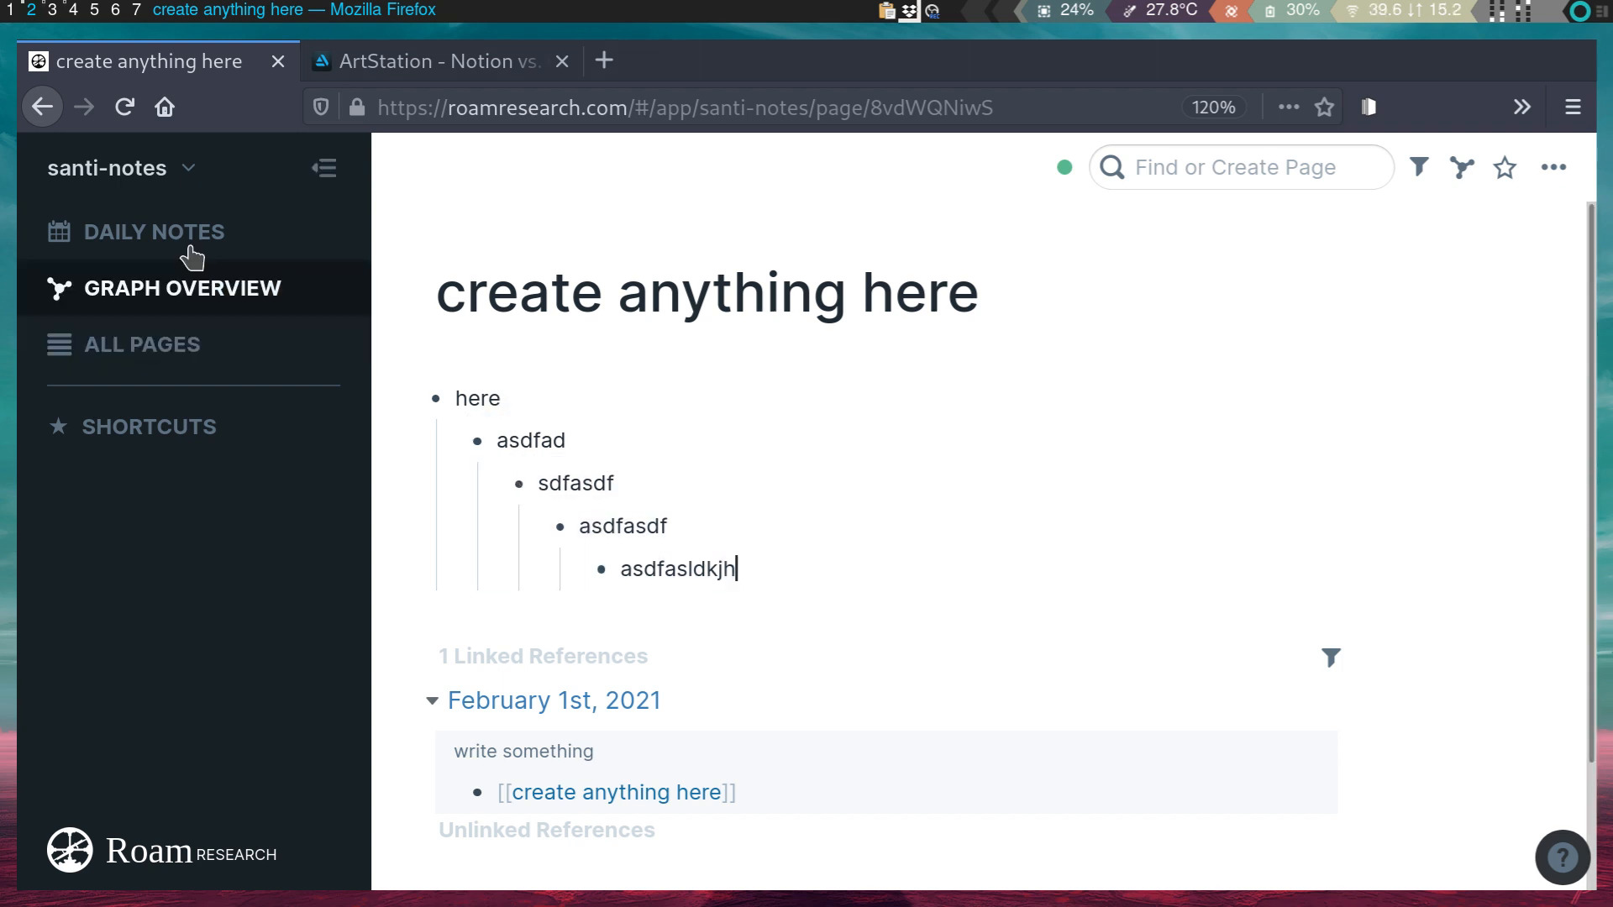
left_click(168, 231)
scroll(533, 526, "down", 5)
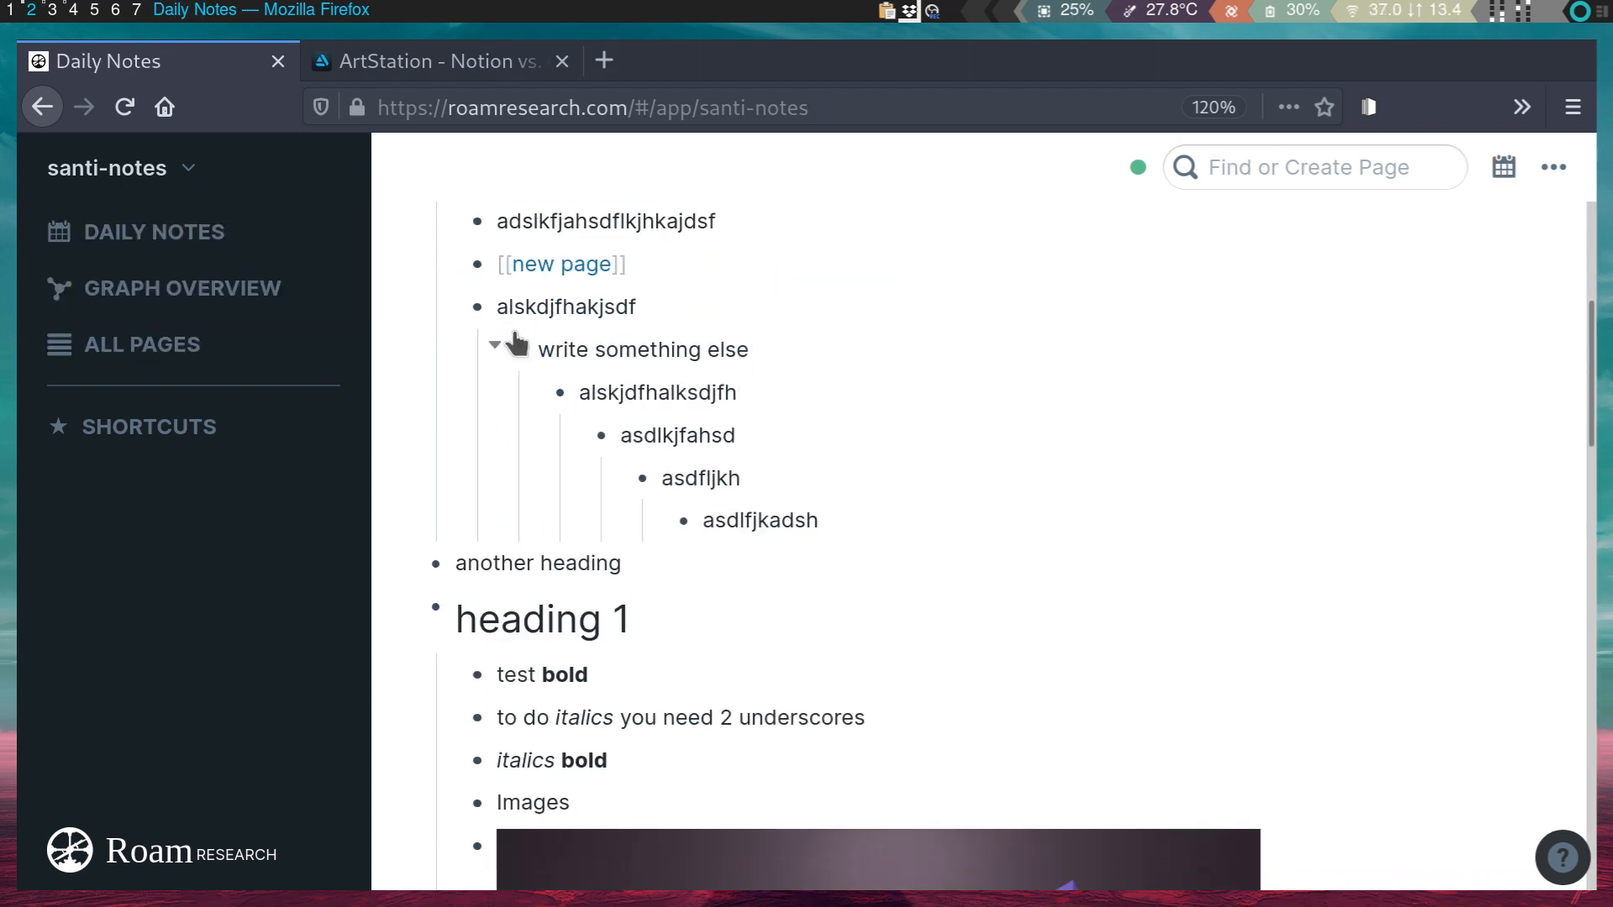
- Indent 'create anything here', 'another page' and the random-letter block one level deeper
scroll(516, 344, "up", 5)
left_click(764, 527)
key("Tab")
left_click(748, 563)
key("Tab")
key("Tab")
left_click(790, 638)
key("Tab")
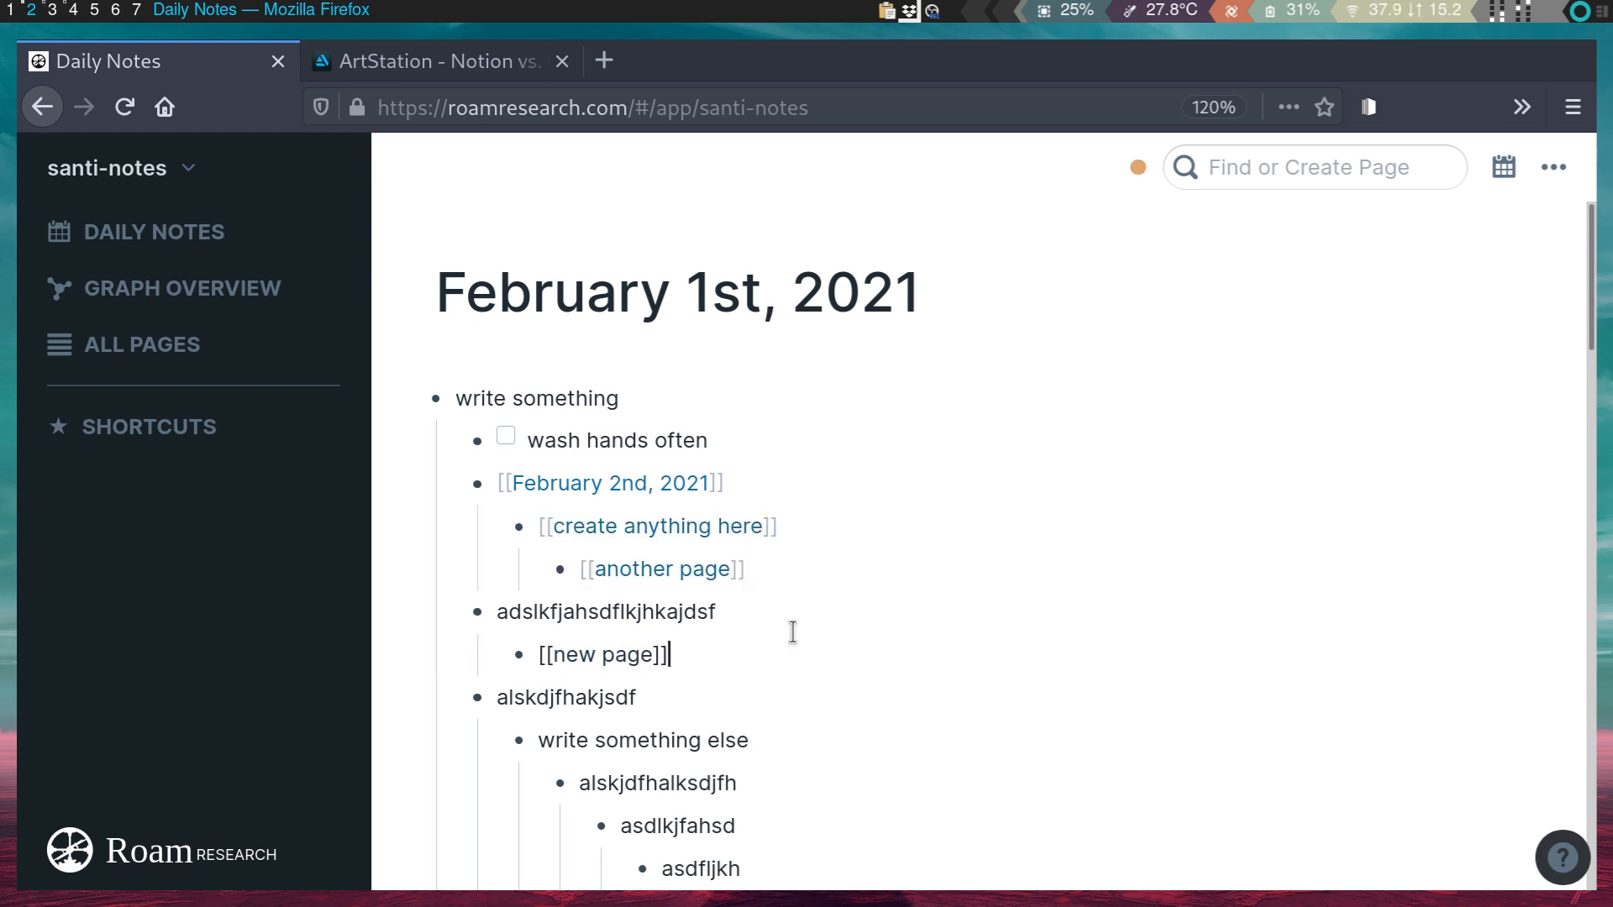
left_click(753, 599)
key("Tab")
- Collapse the children of February 2nd, alskdjfhakjsdf, write something and heading 1 blocks
left_click(755, 471)
key("ctrl+Up")
key("ctrl+Down")
key("ctrl+Up")
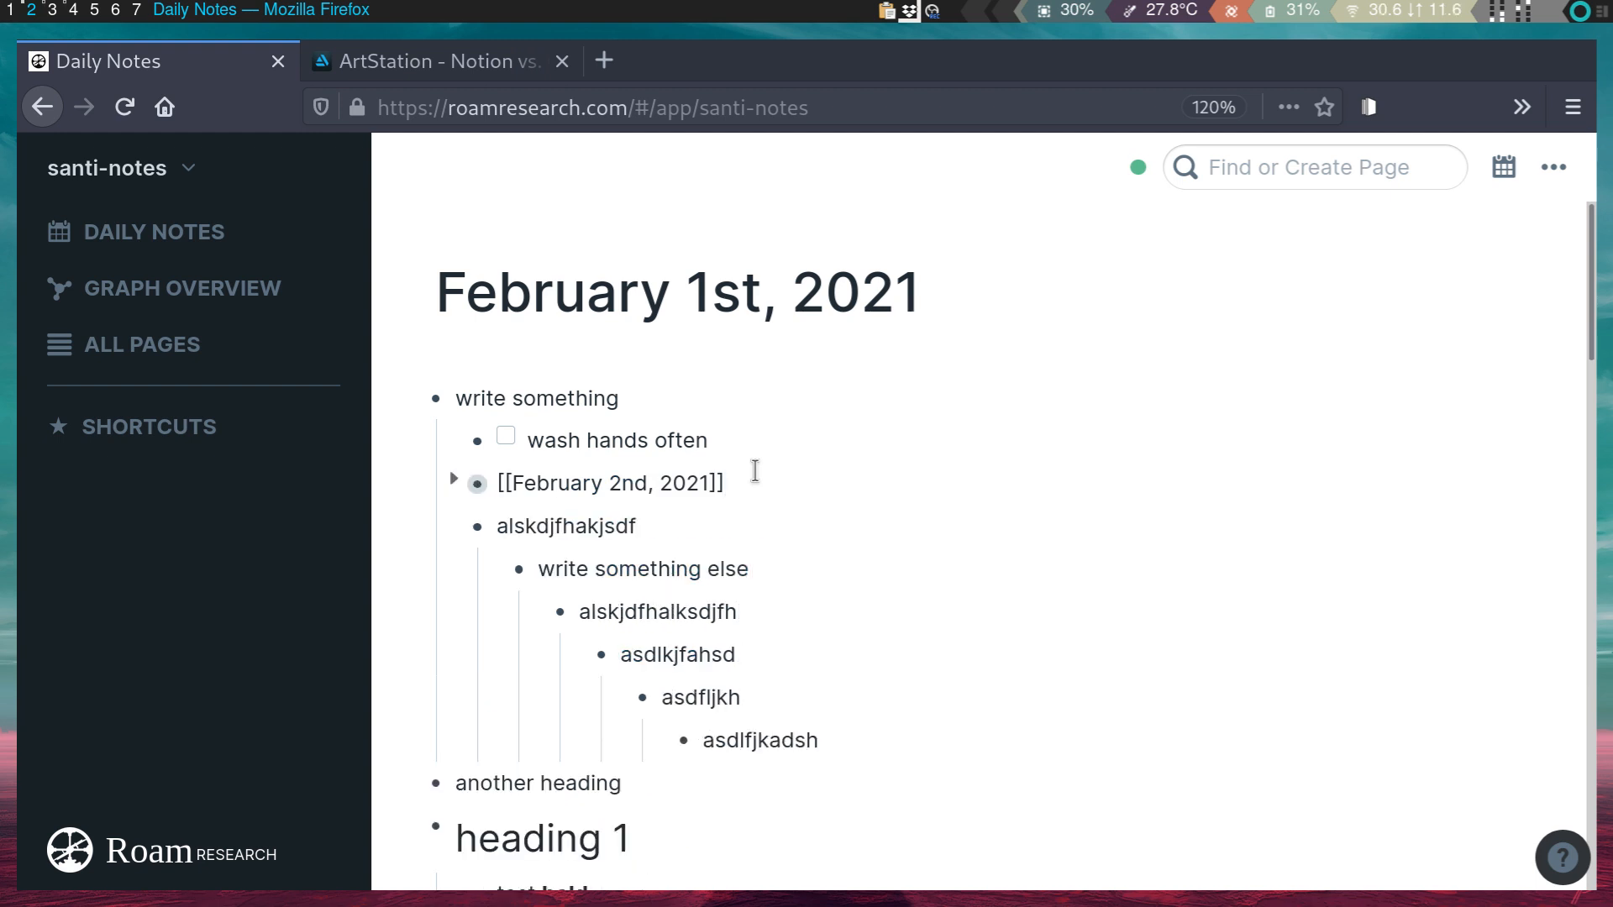
left_click(711, 526)
key("ctrl+Up")
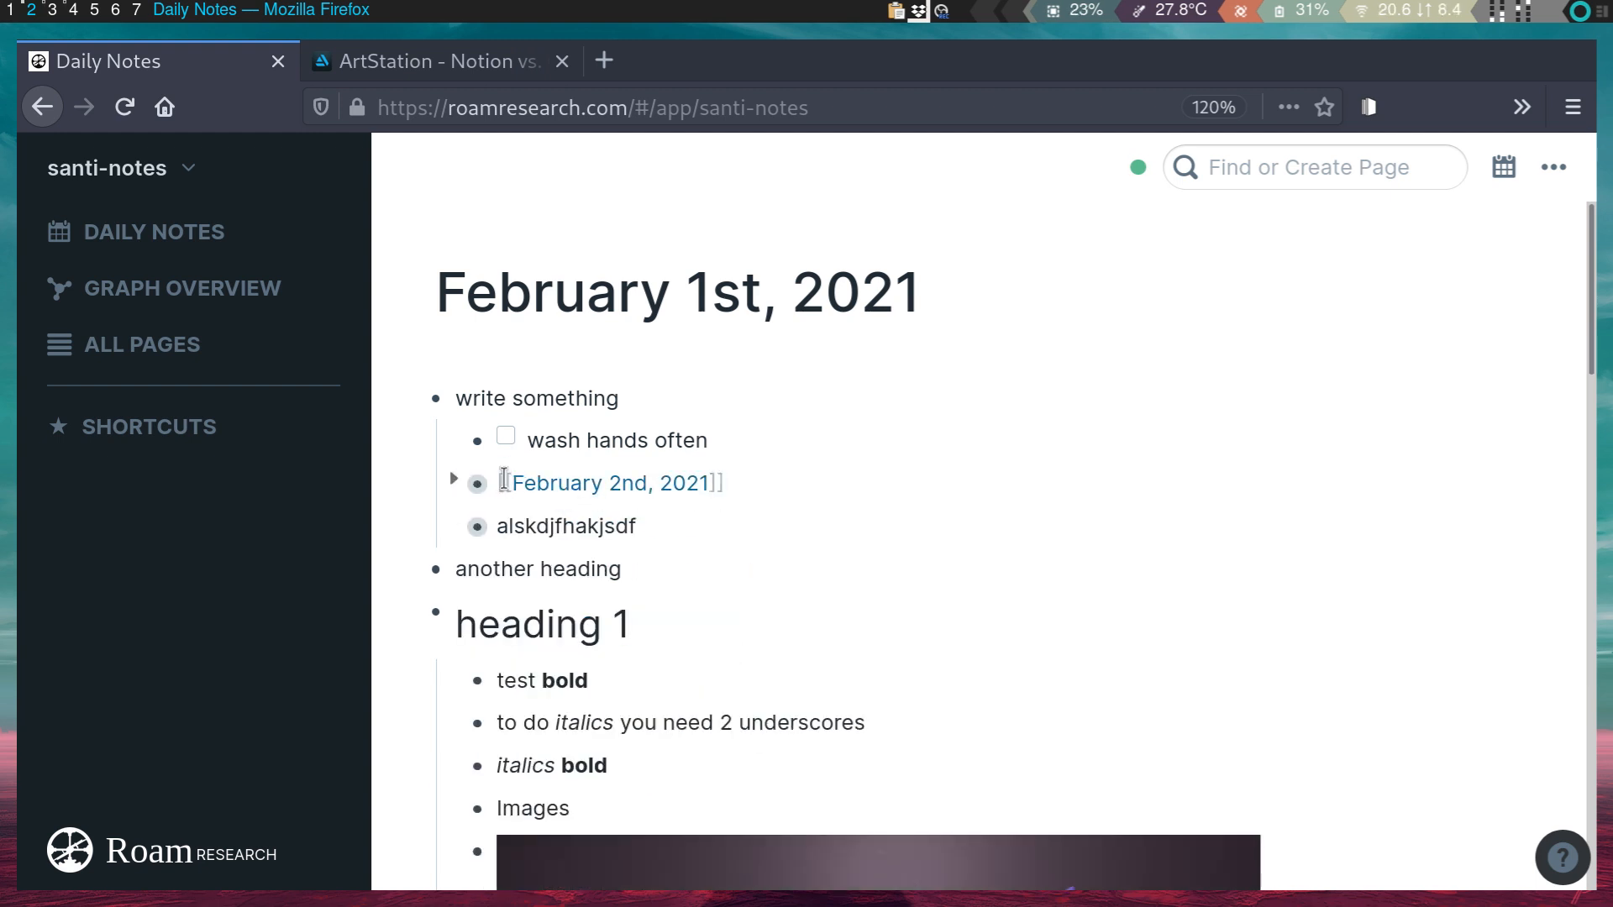
left_click(593, 400)
key("ctrl+Up")
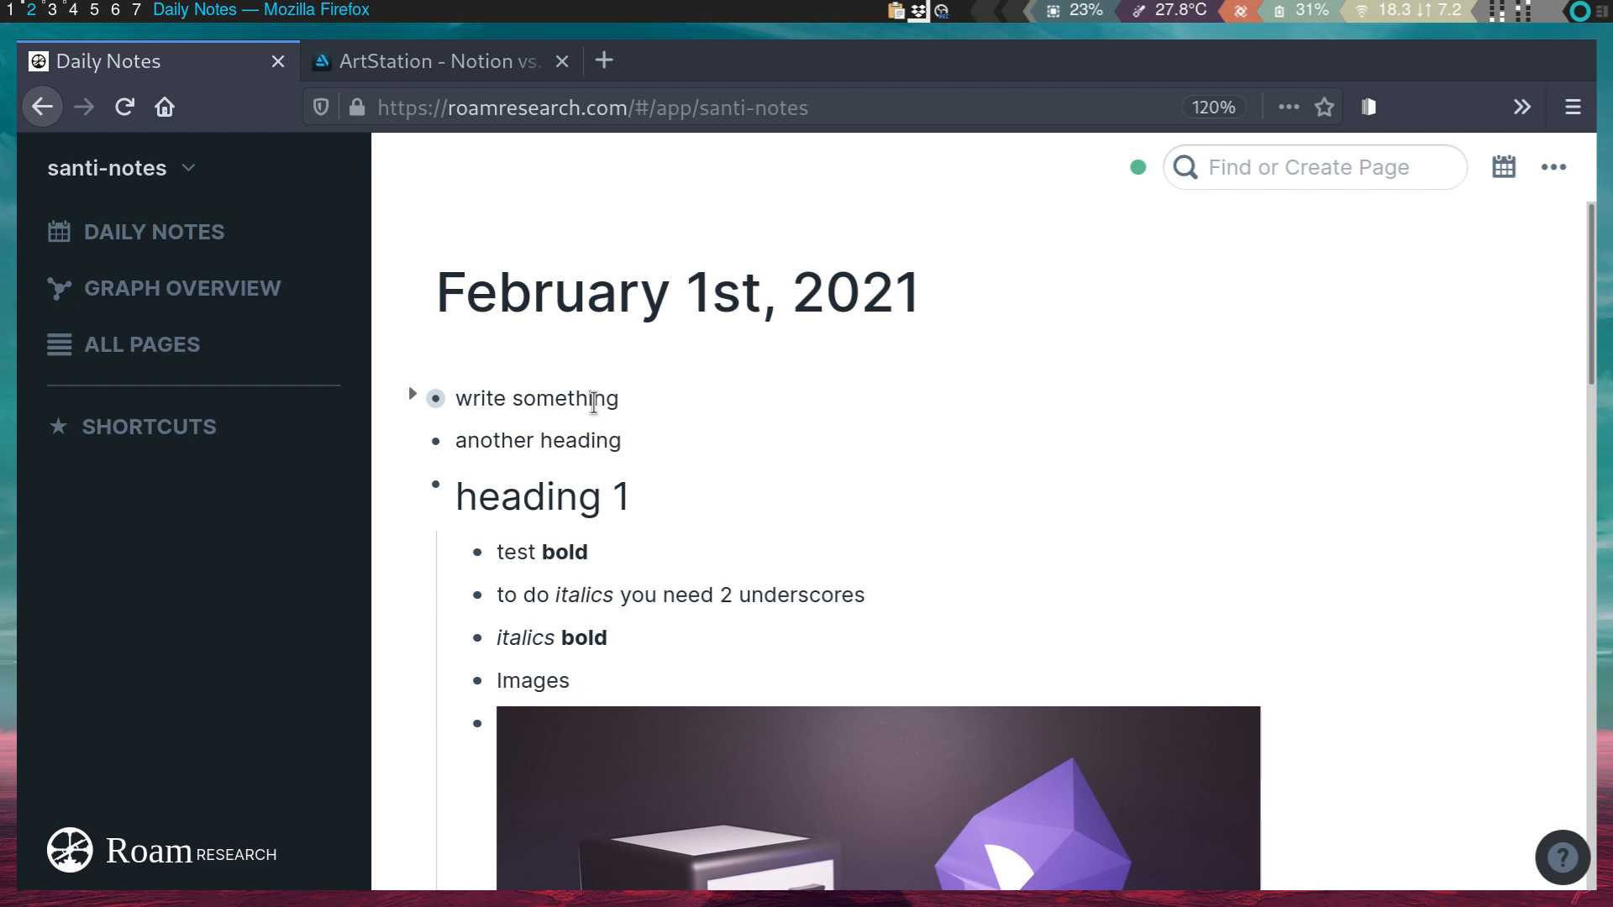
left_click(628, 497)
key("ctrl+Up")
- Move the heading 1 block above 'write something' and open the Help panel
key("Escape")
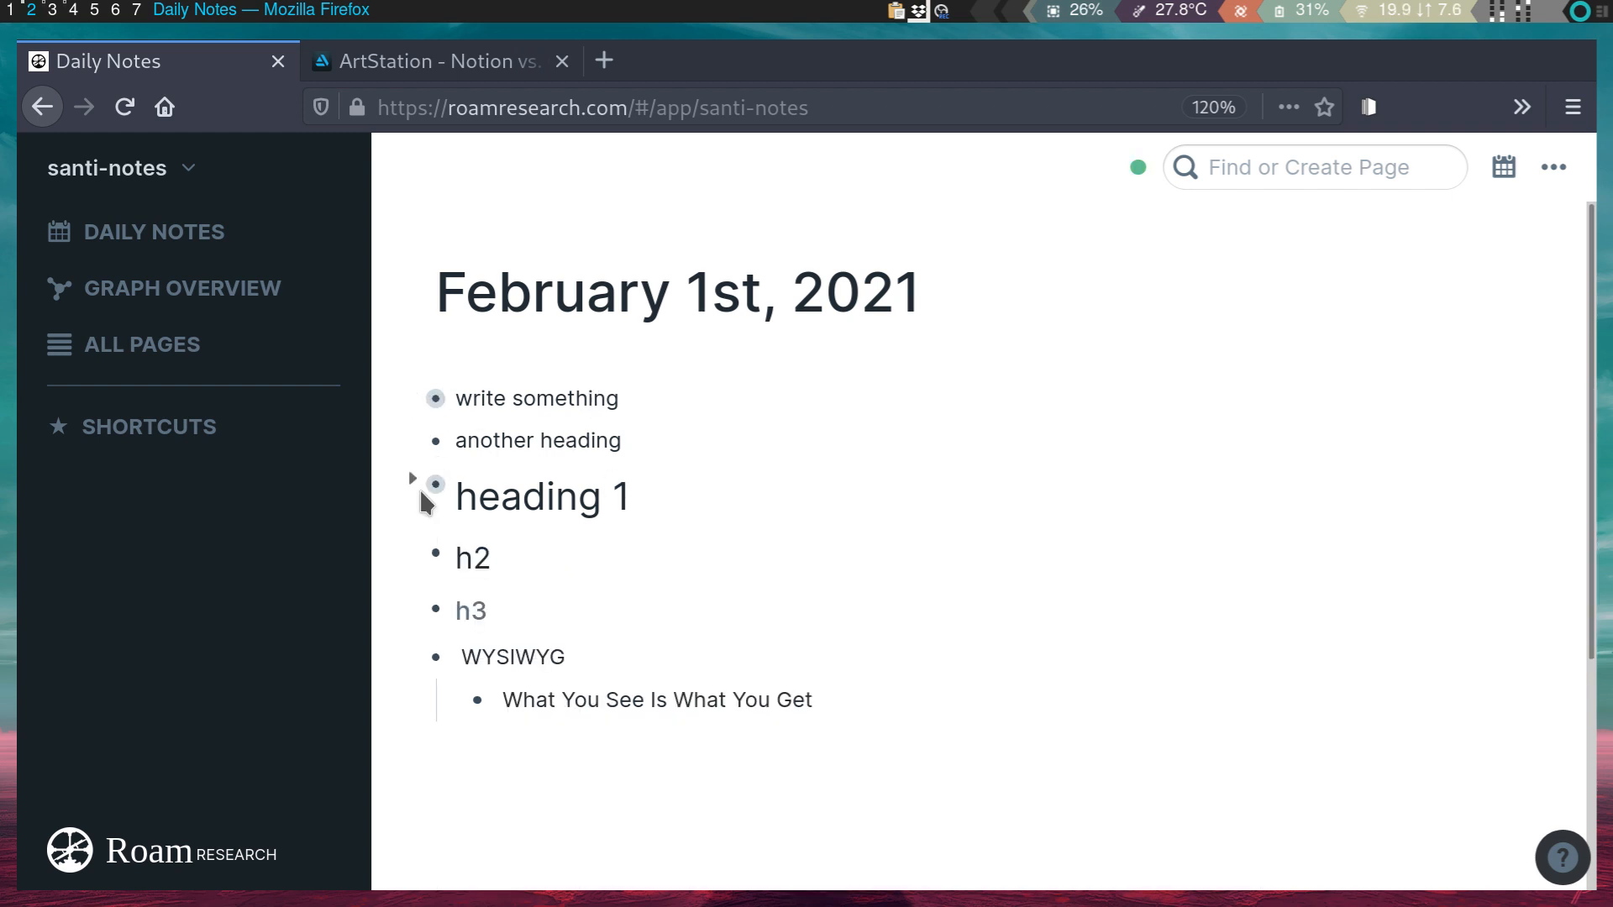
left_click_drag(436, 495, 490, 398)
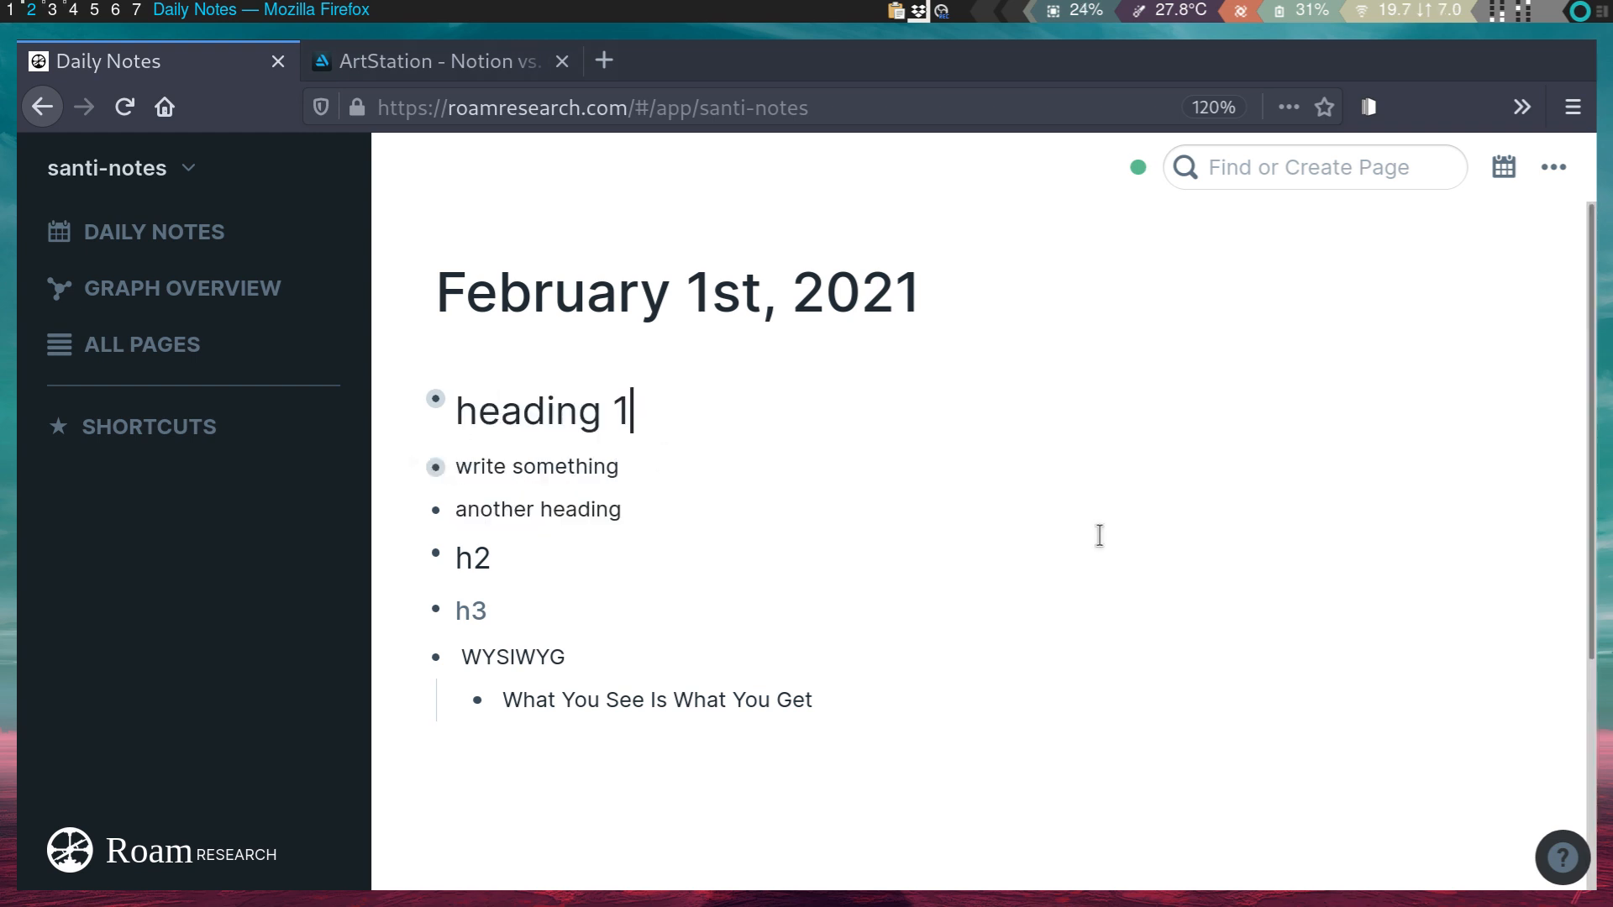
left_click(1562, 857)
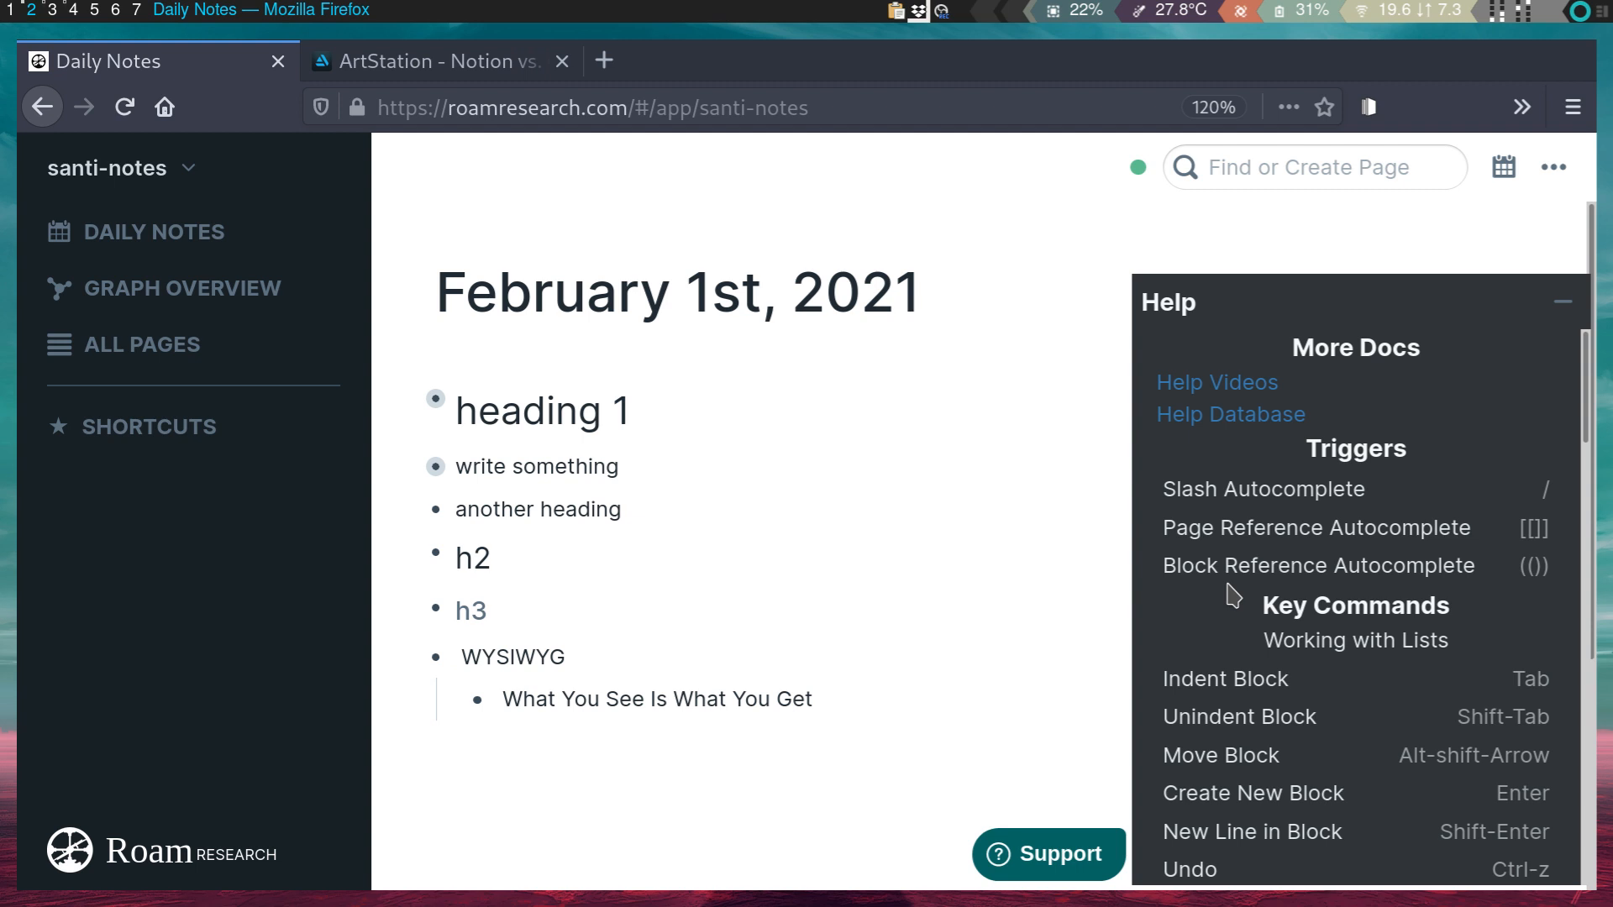
scroll(1233, 595, "down", 3)
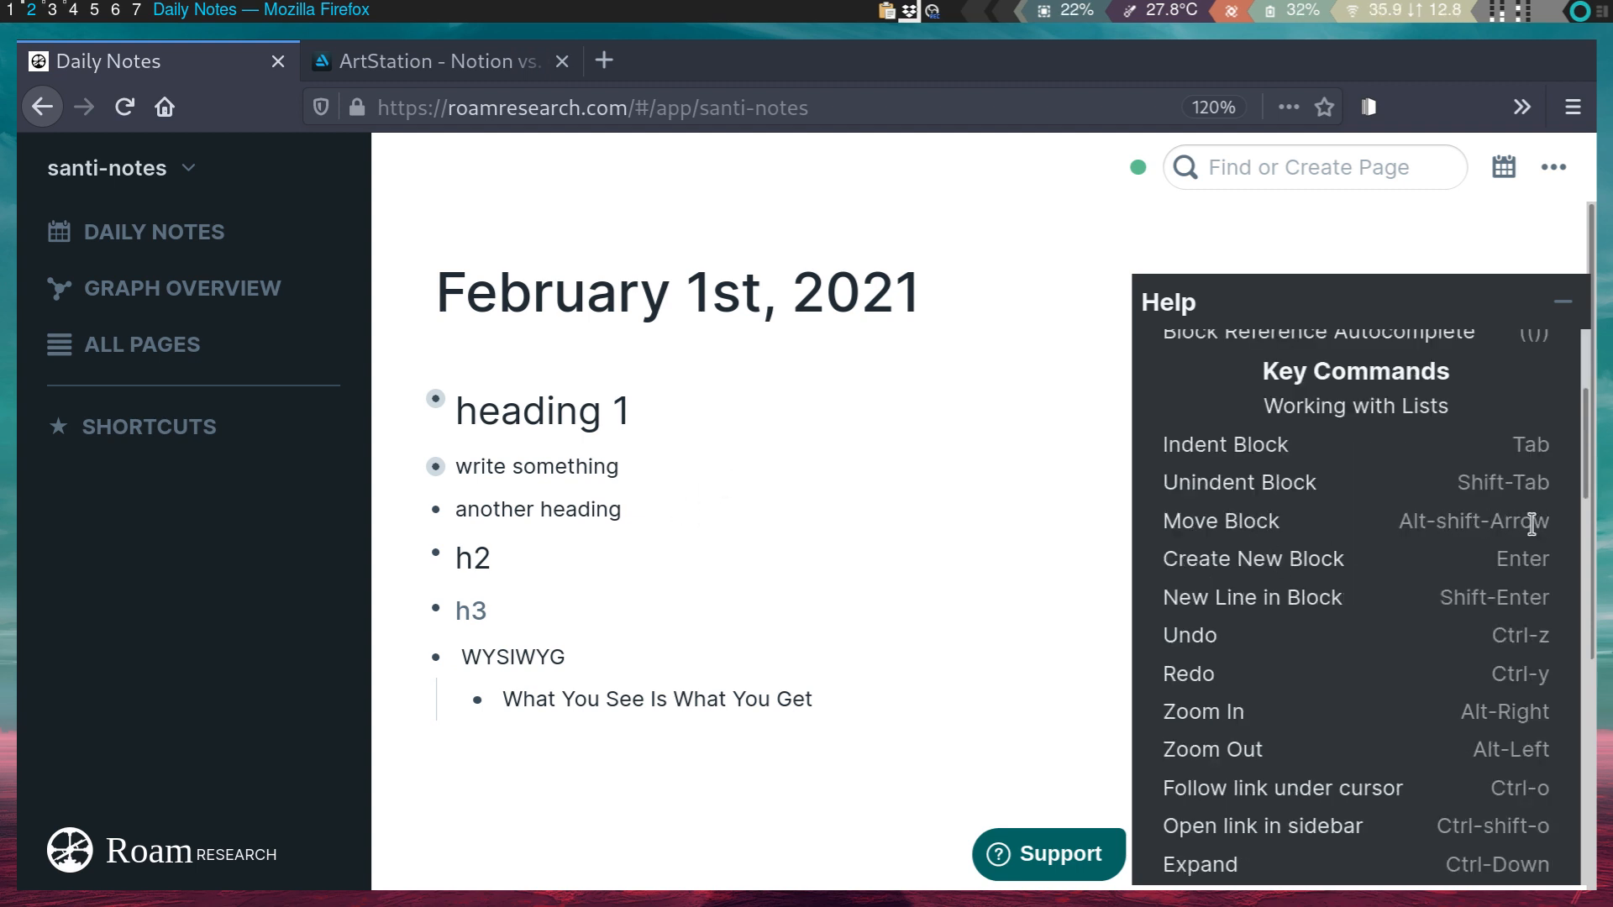
left_click(639, 413)
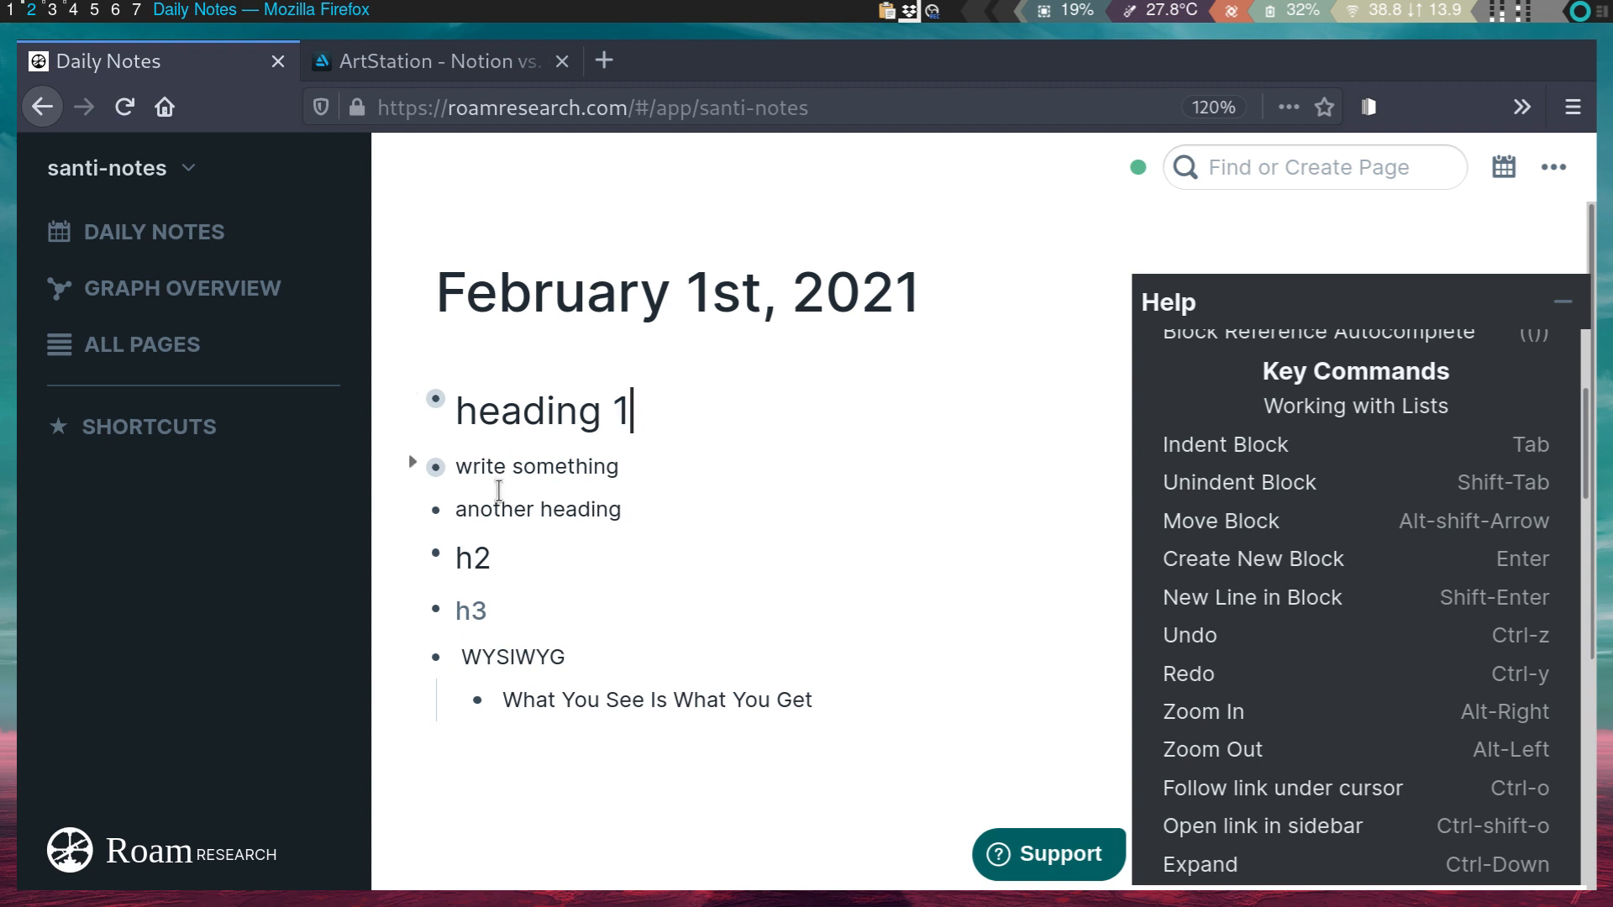
left_click(584, 510)
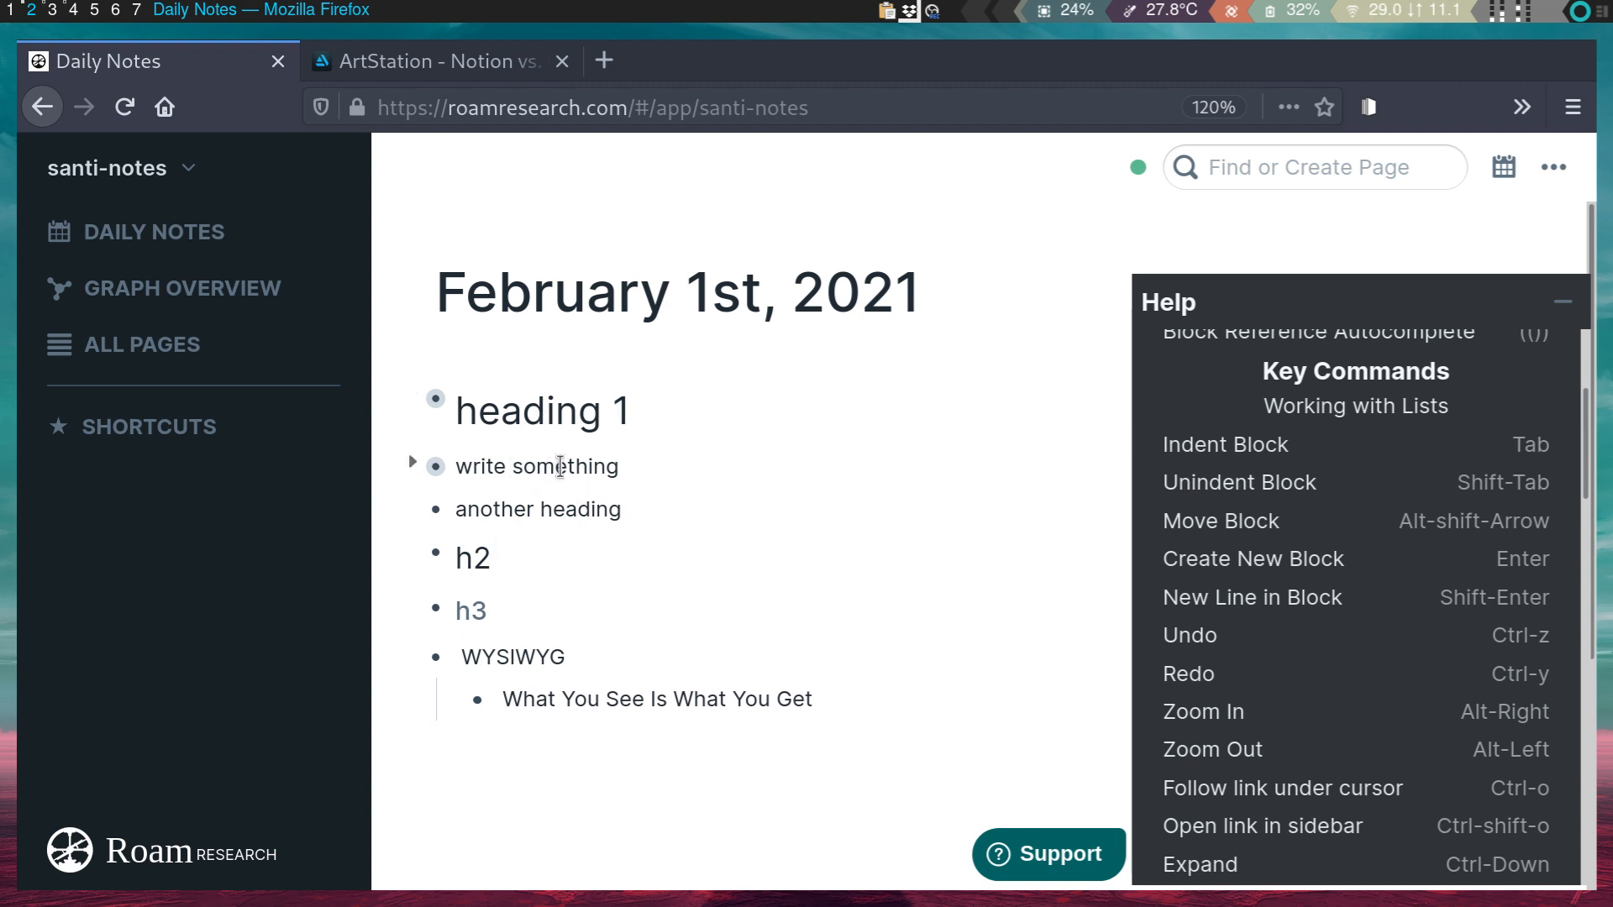
key("alt+shift+Up")
key("alt+shift+Down")
key("alt+shift+Up")
key("alt+shift+Down")
key("alt+shift+Up")
key("alt+shift+Down")
key("alt+shift+Up")
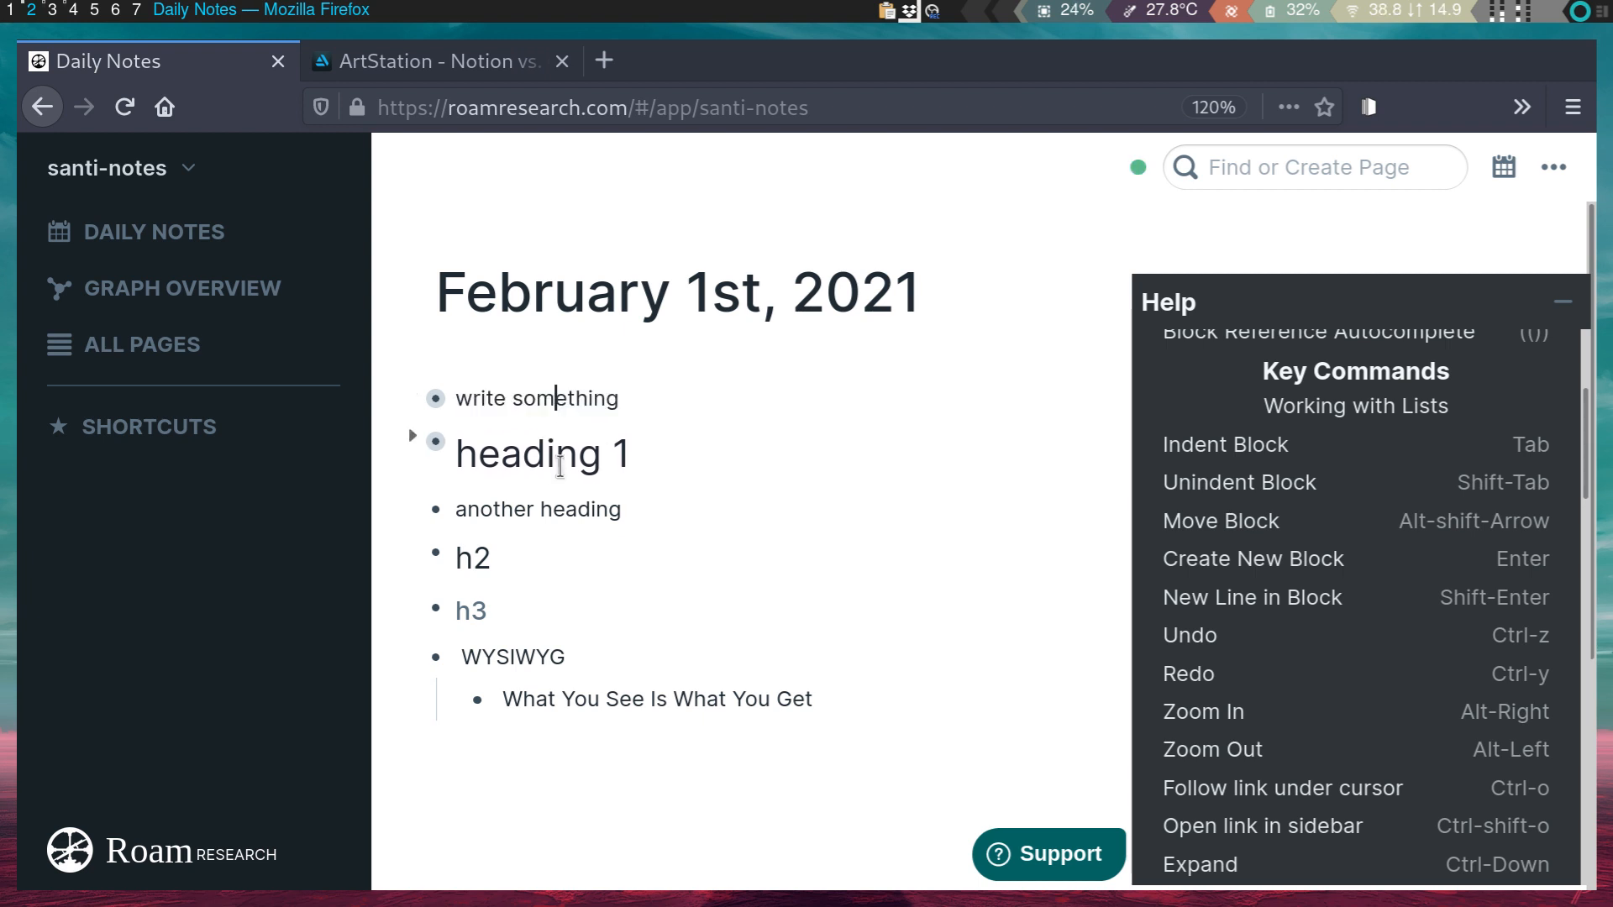
left_click(412, 435)
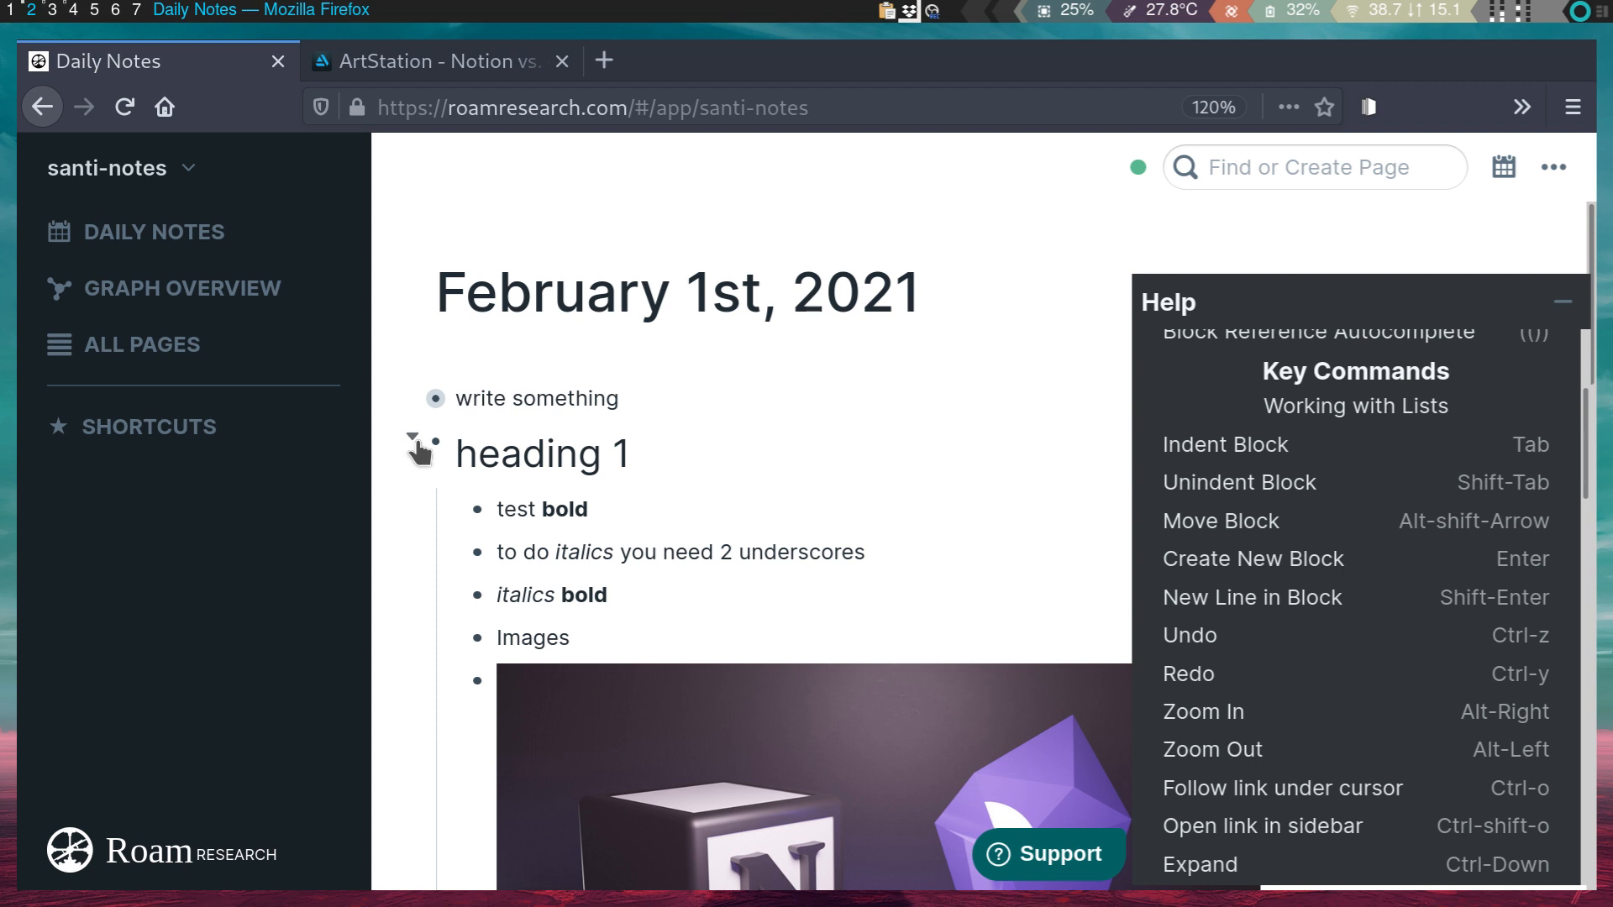
left_click(412, 436)
left_click(521, 437)
key("alt+shift+Up")
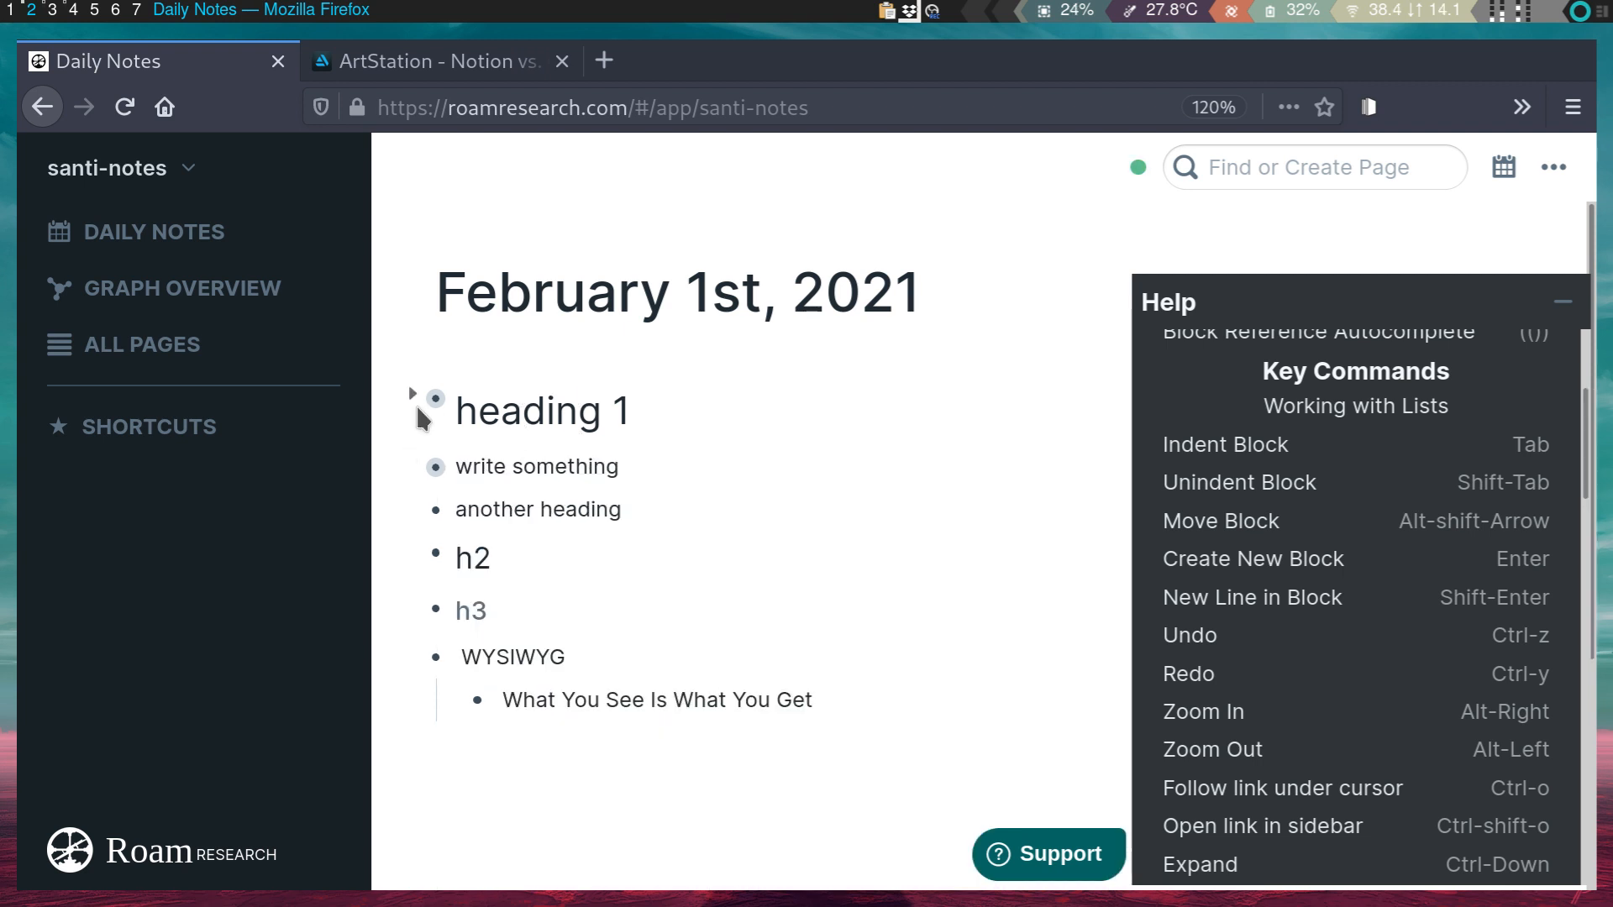
left_click(412, 396)
left_click(413, 395)
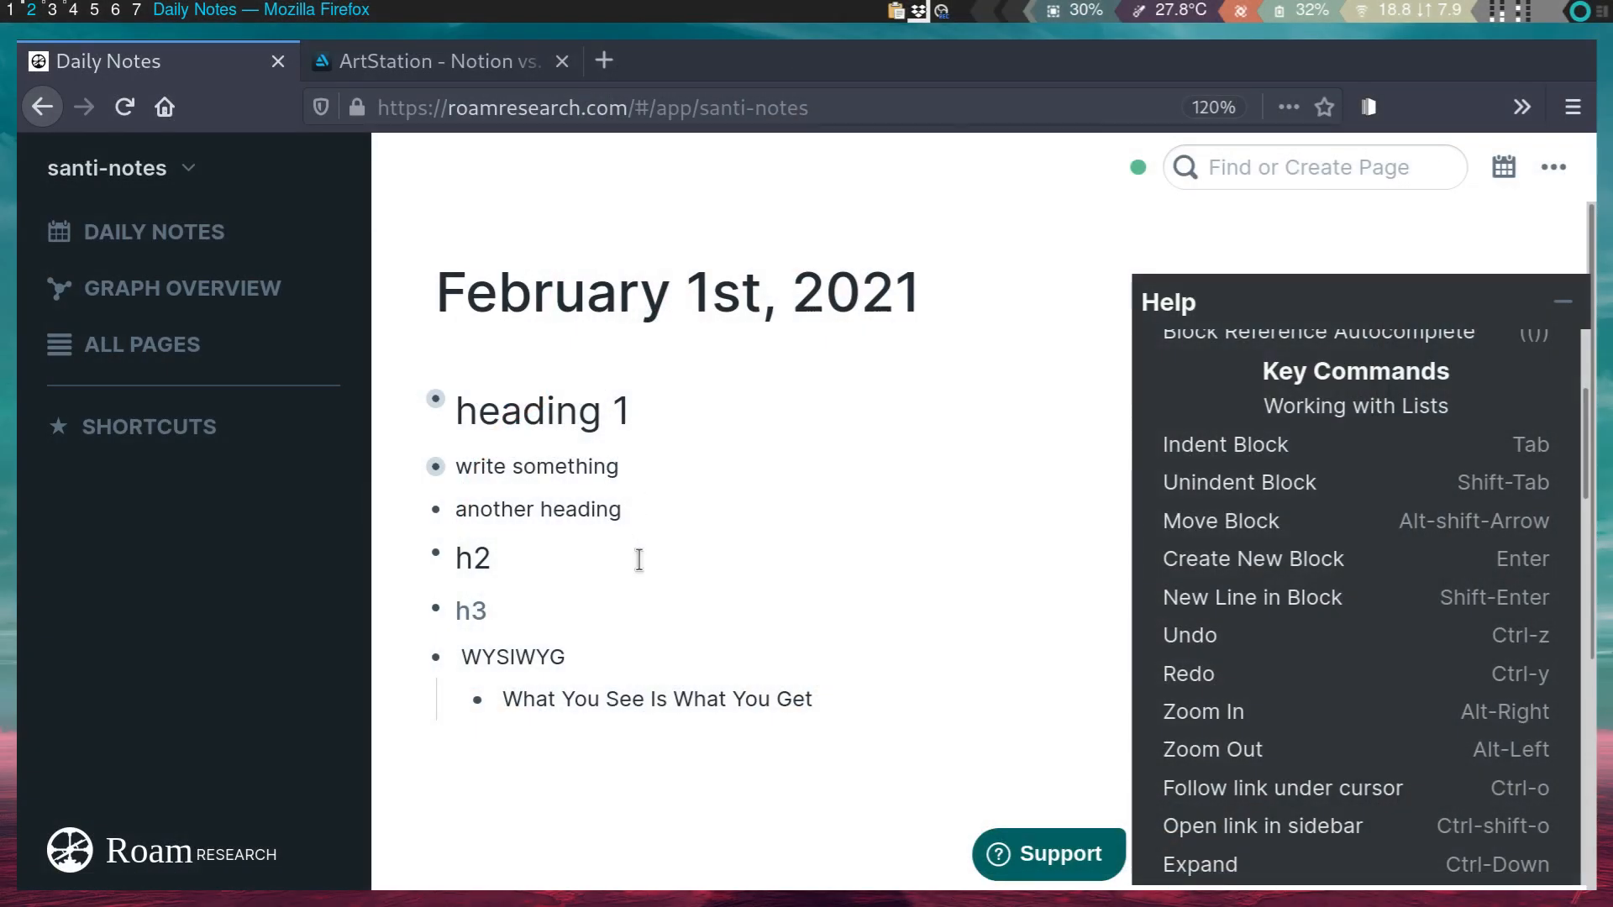
scroll(647, 572, "down", 1)
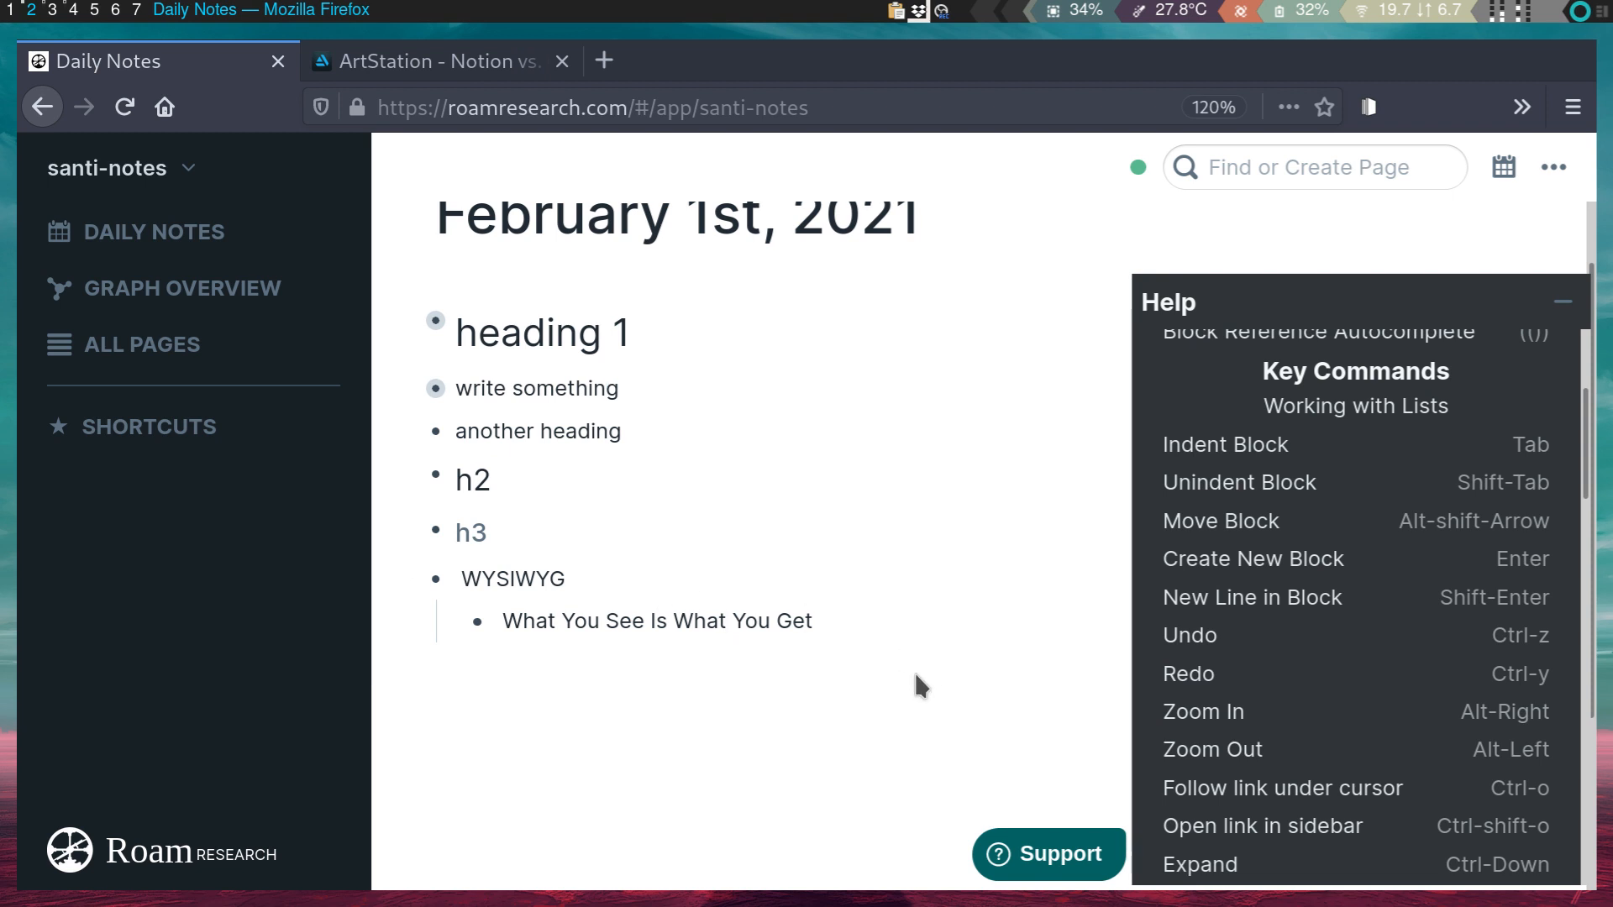
- Collapse the left sidebar and open User settings from the '...' menu
scroll(994, 677, "down", 2)
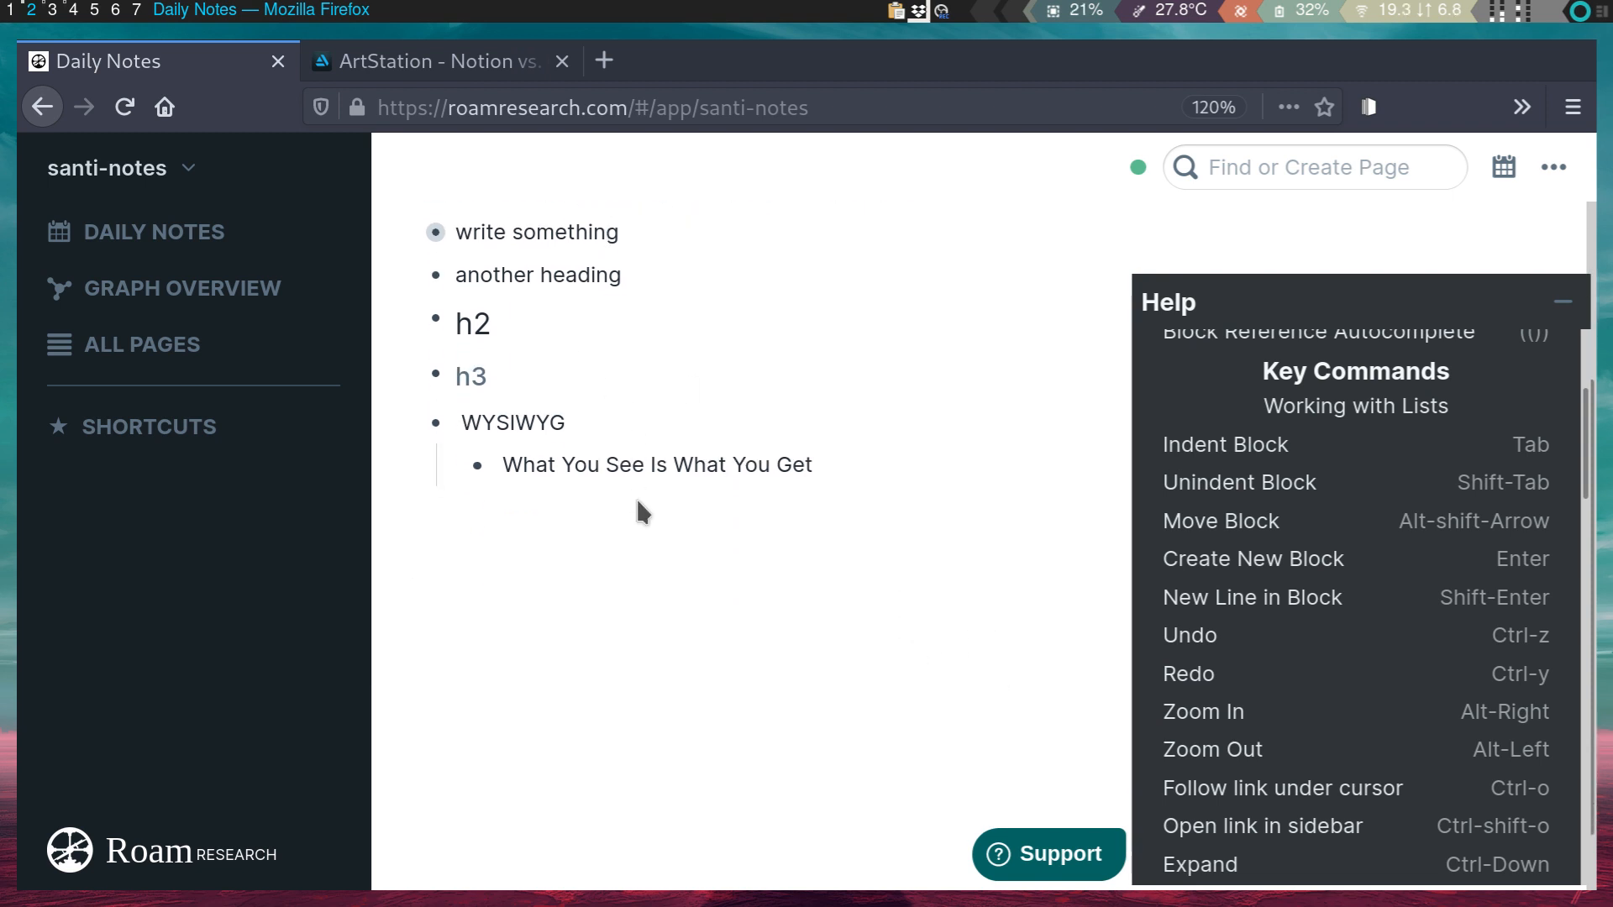
mouse_move(321, 200)
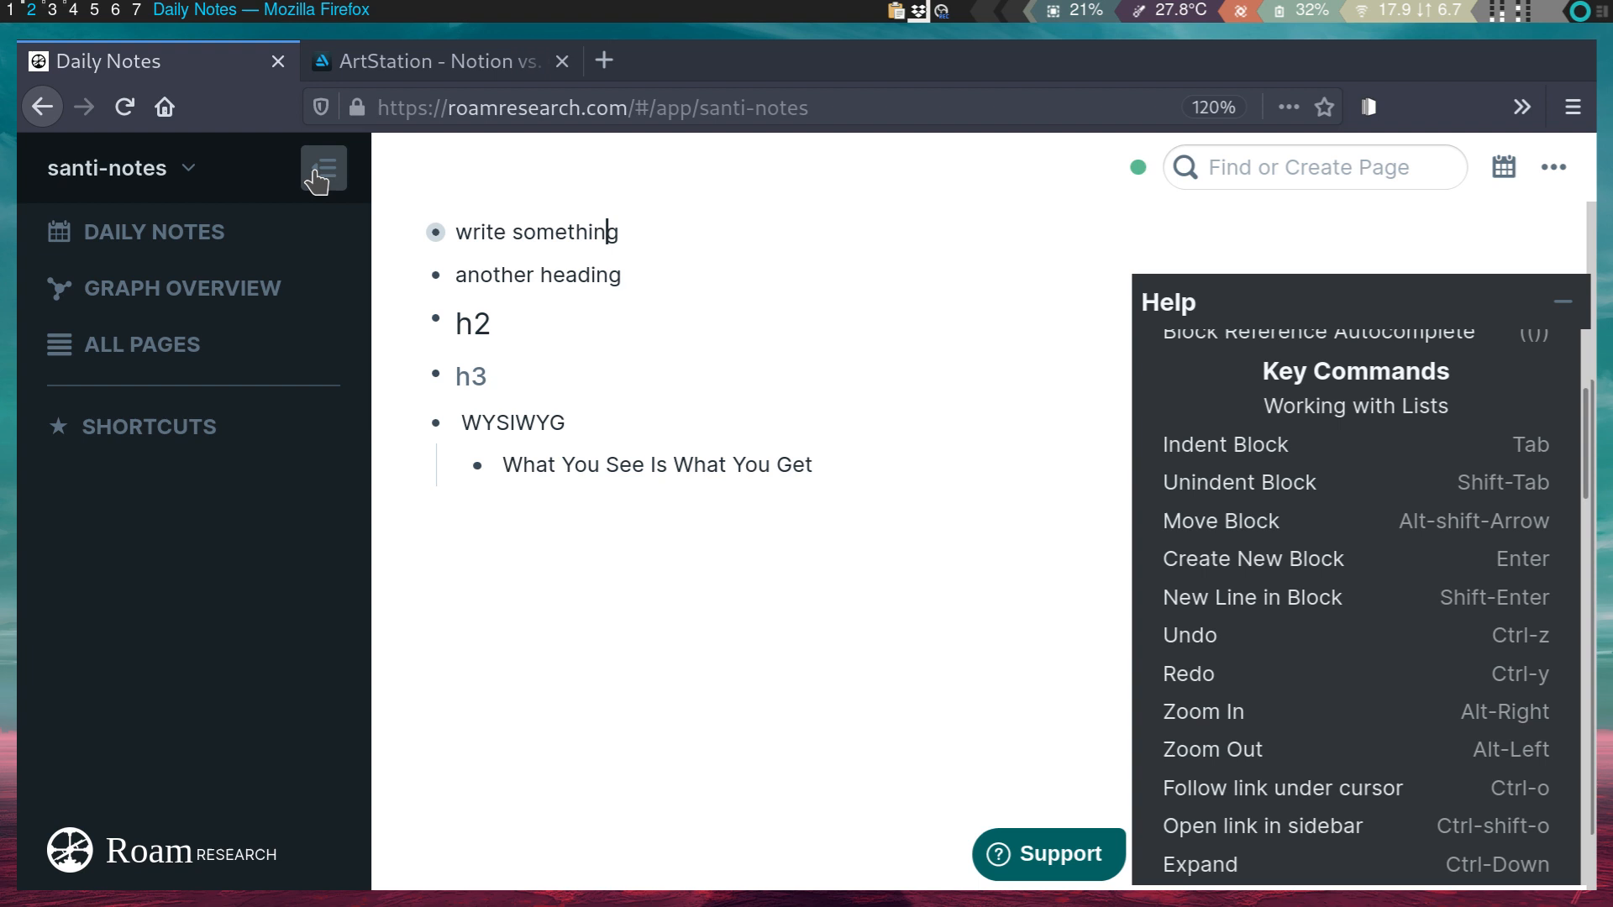
left_click(317, 179)
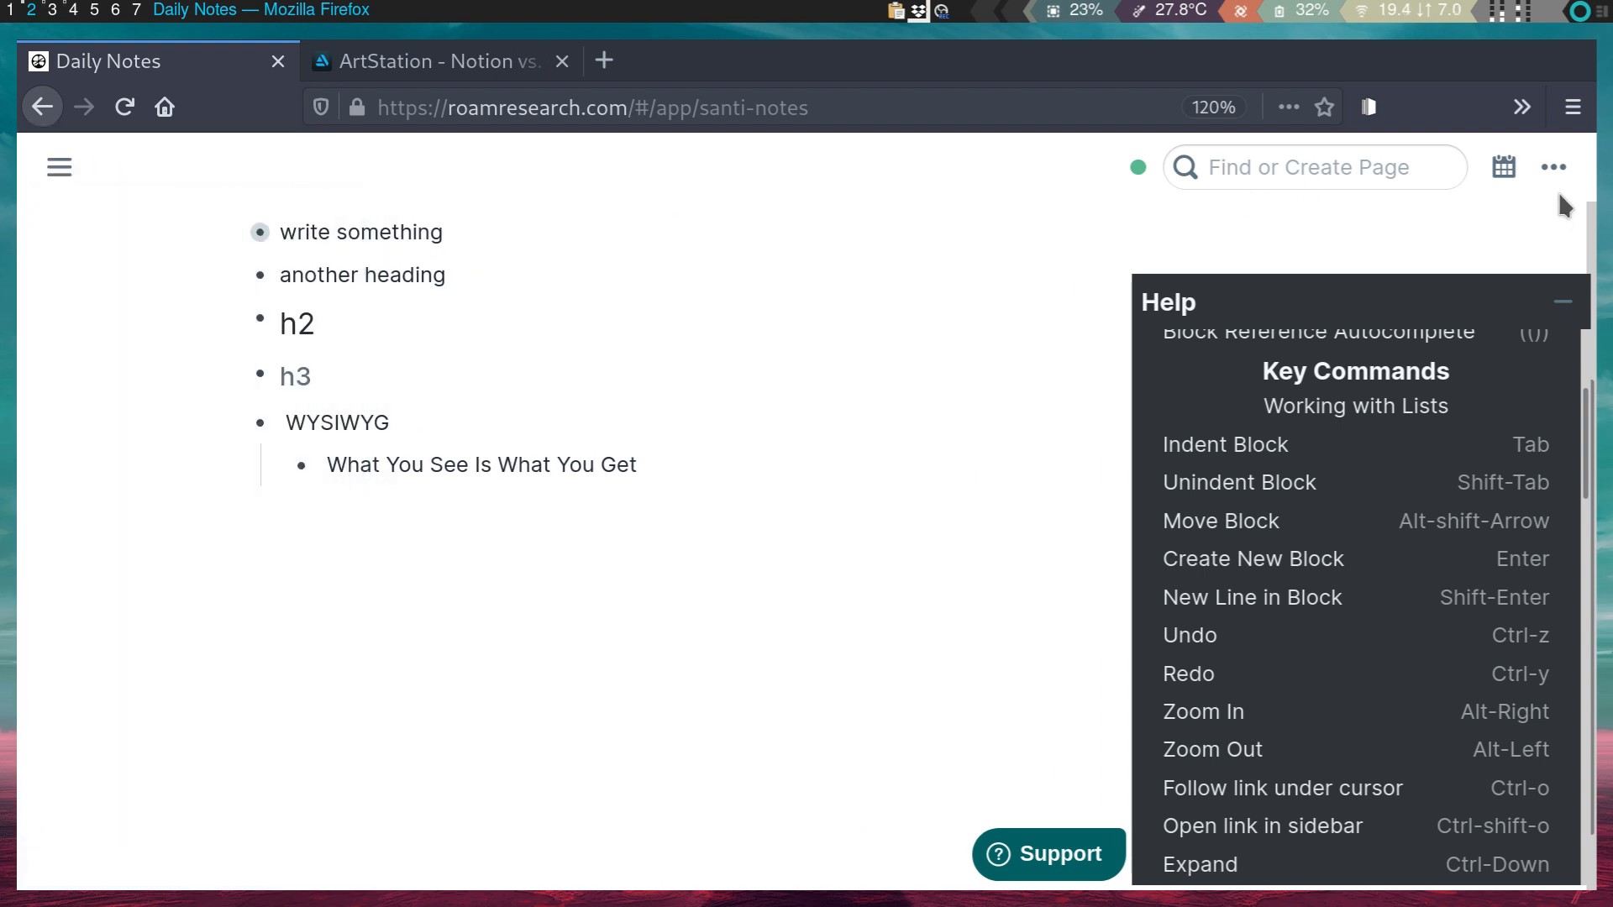
left_click(1554, 167)
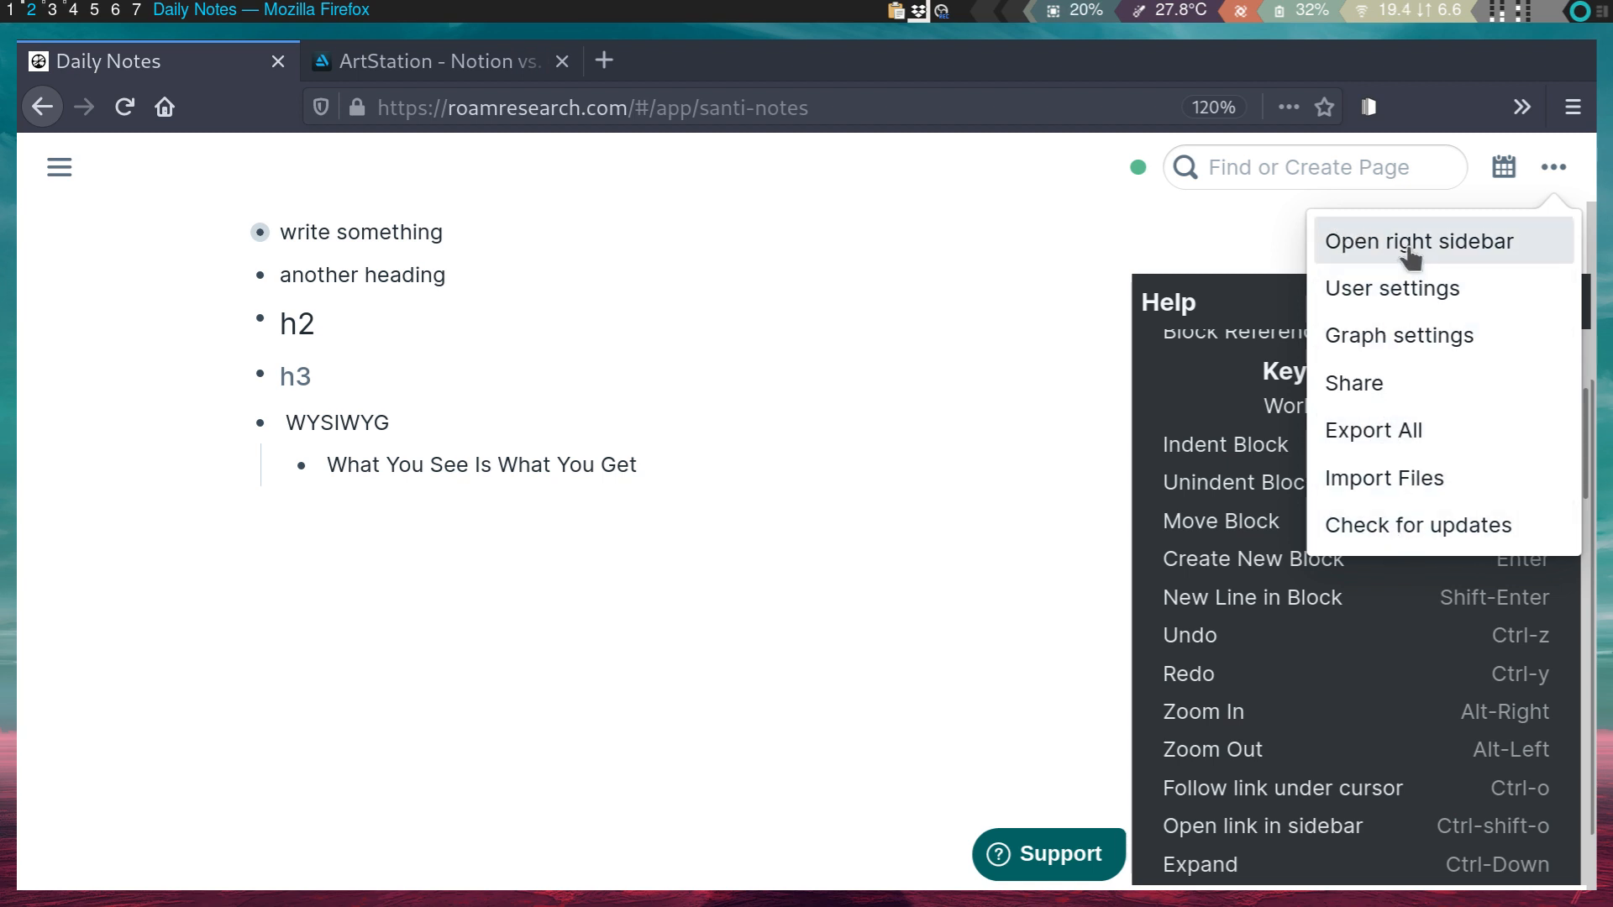
left_click(1414, 290)
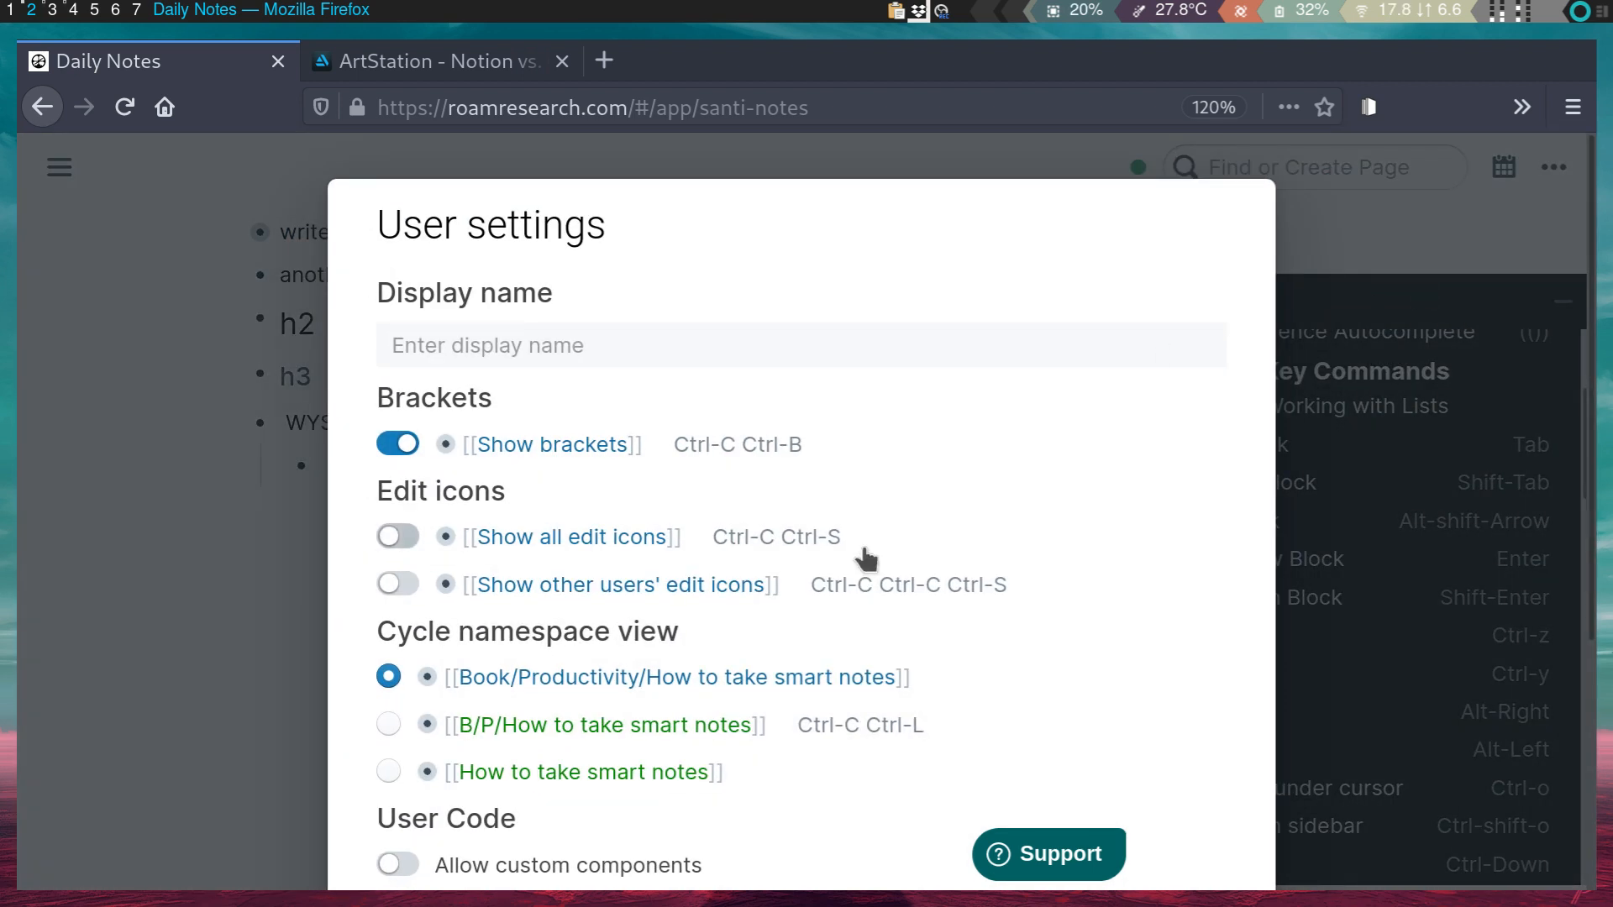
- Toggle Allow custom components and Right to left on, then back off
scroll(866, 559, "down", 2)
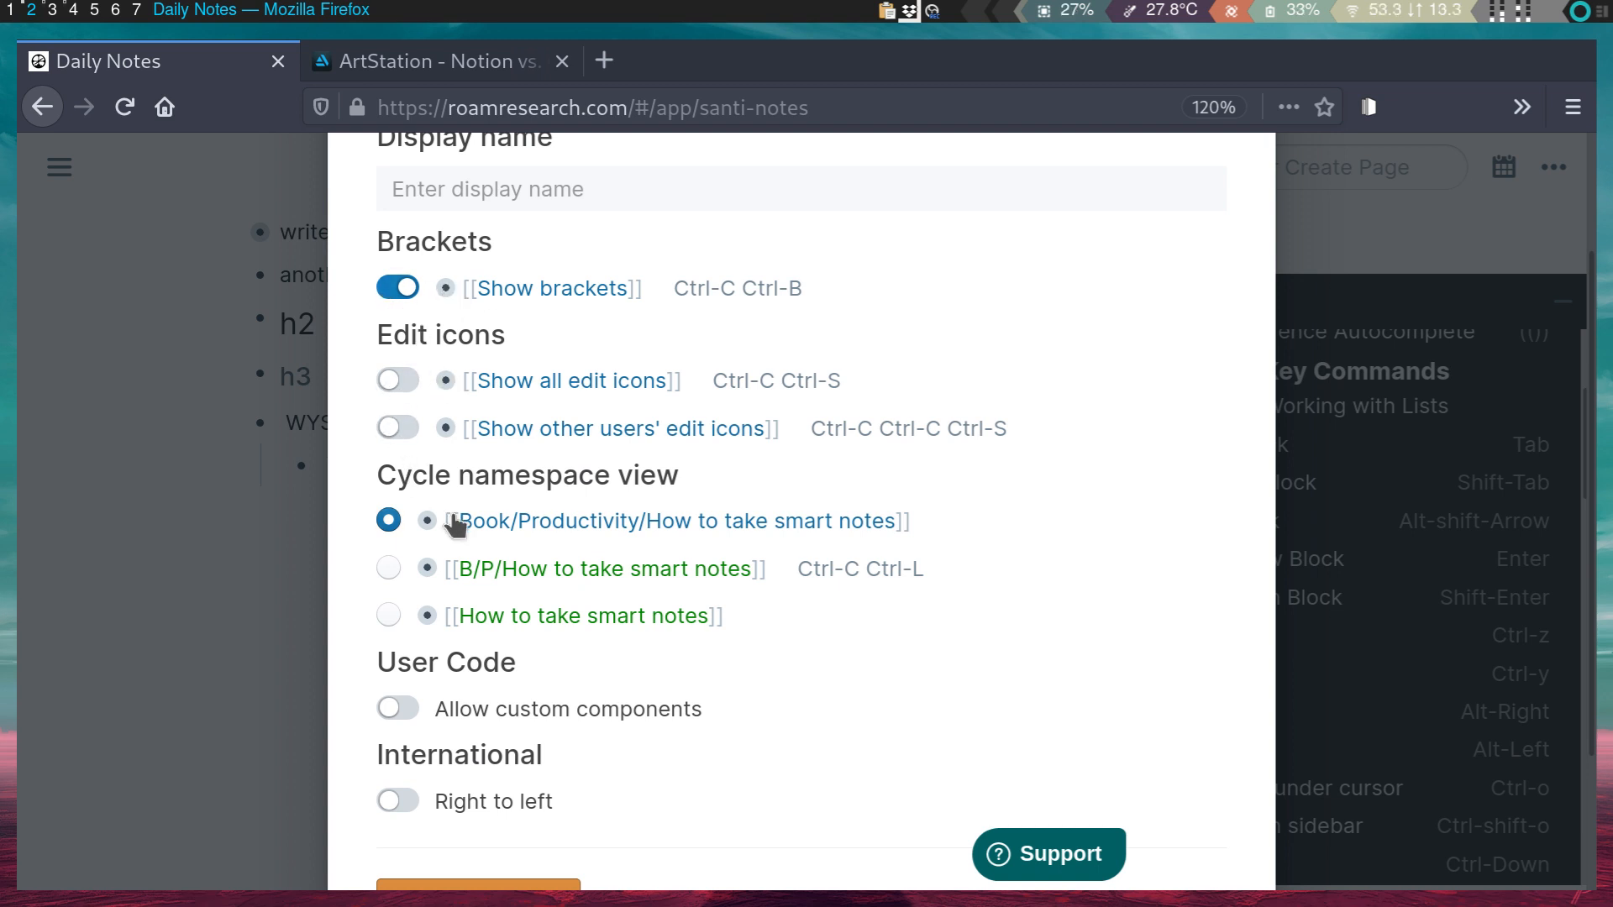
scroll(446, 733, "down", 1)
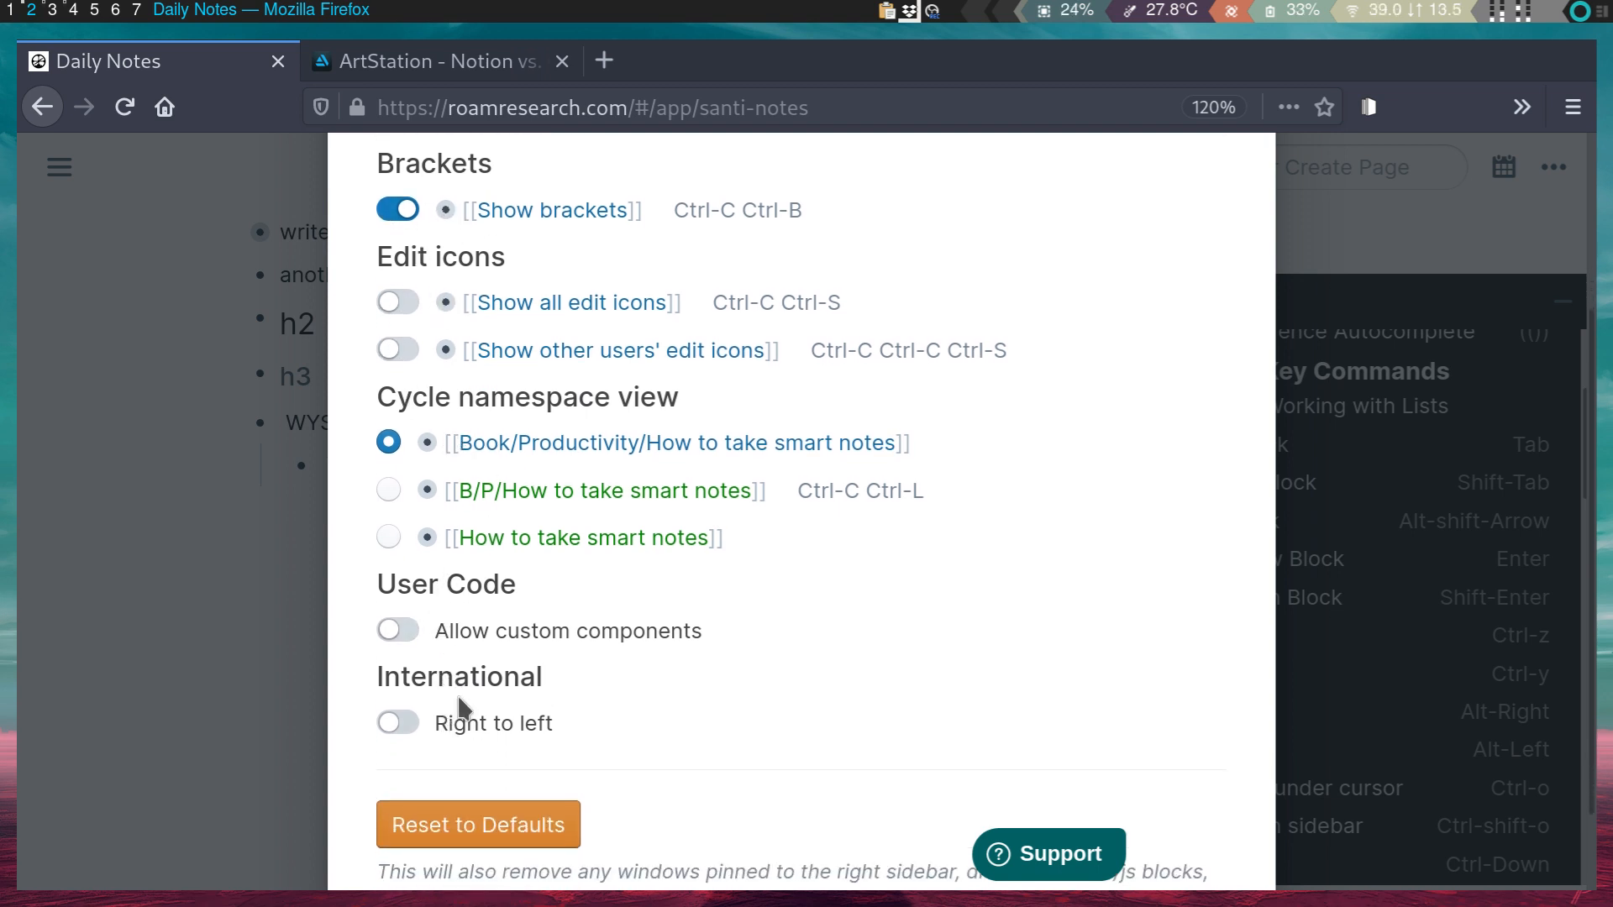
left_click(407, 637)
left_click(401, 637)
scroll(462, 670, "down", 1)
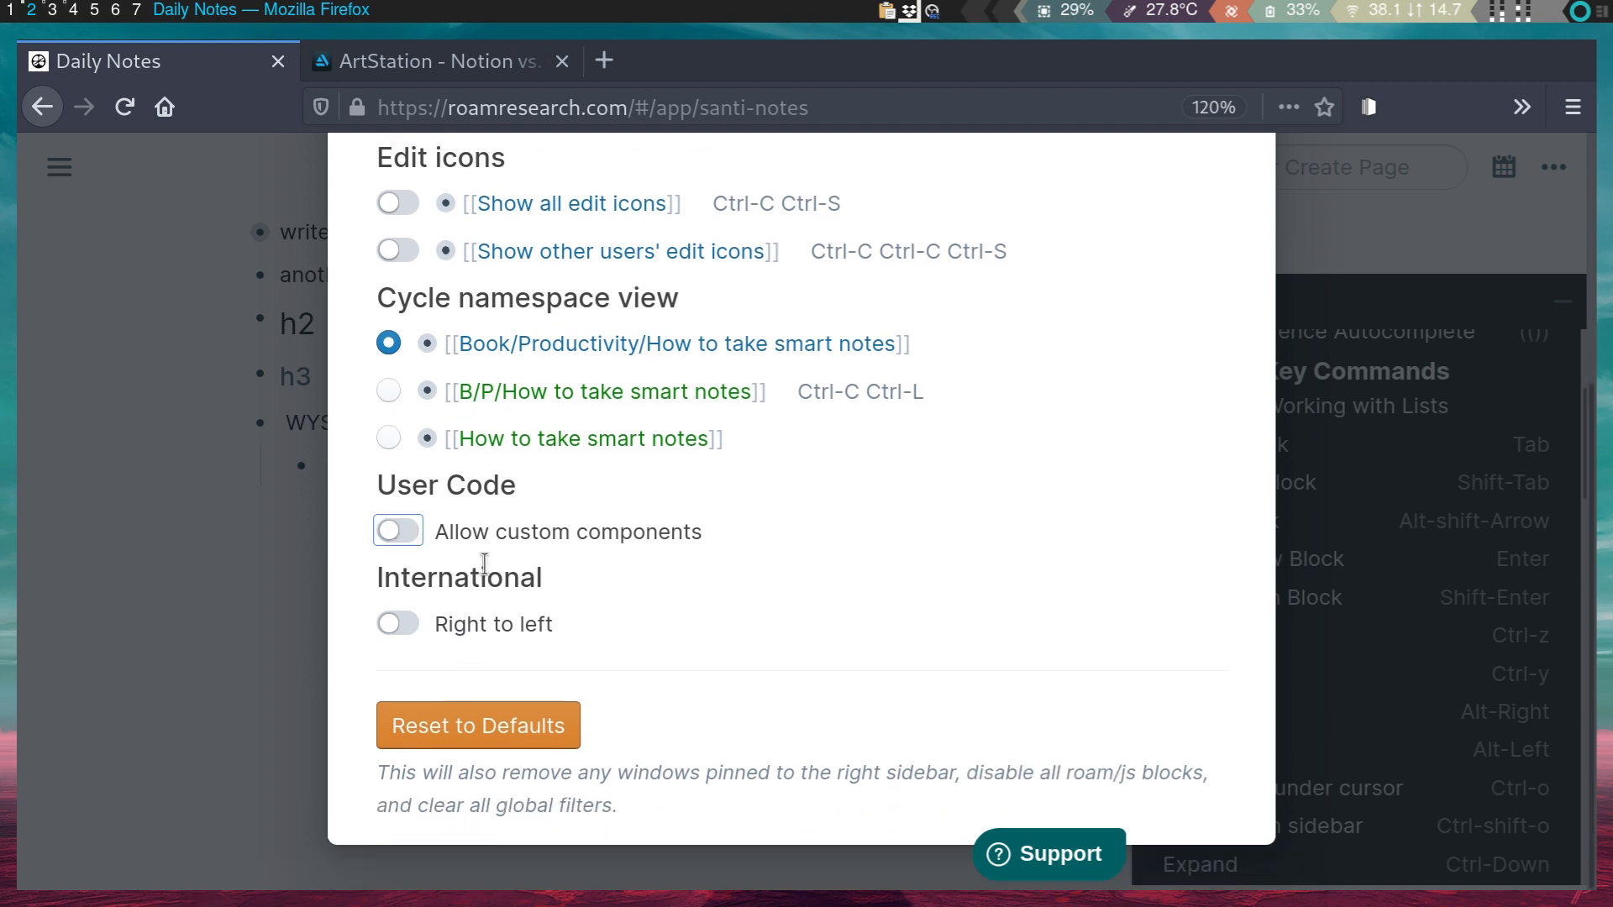
left_click(392, 628)
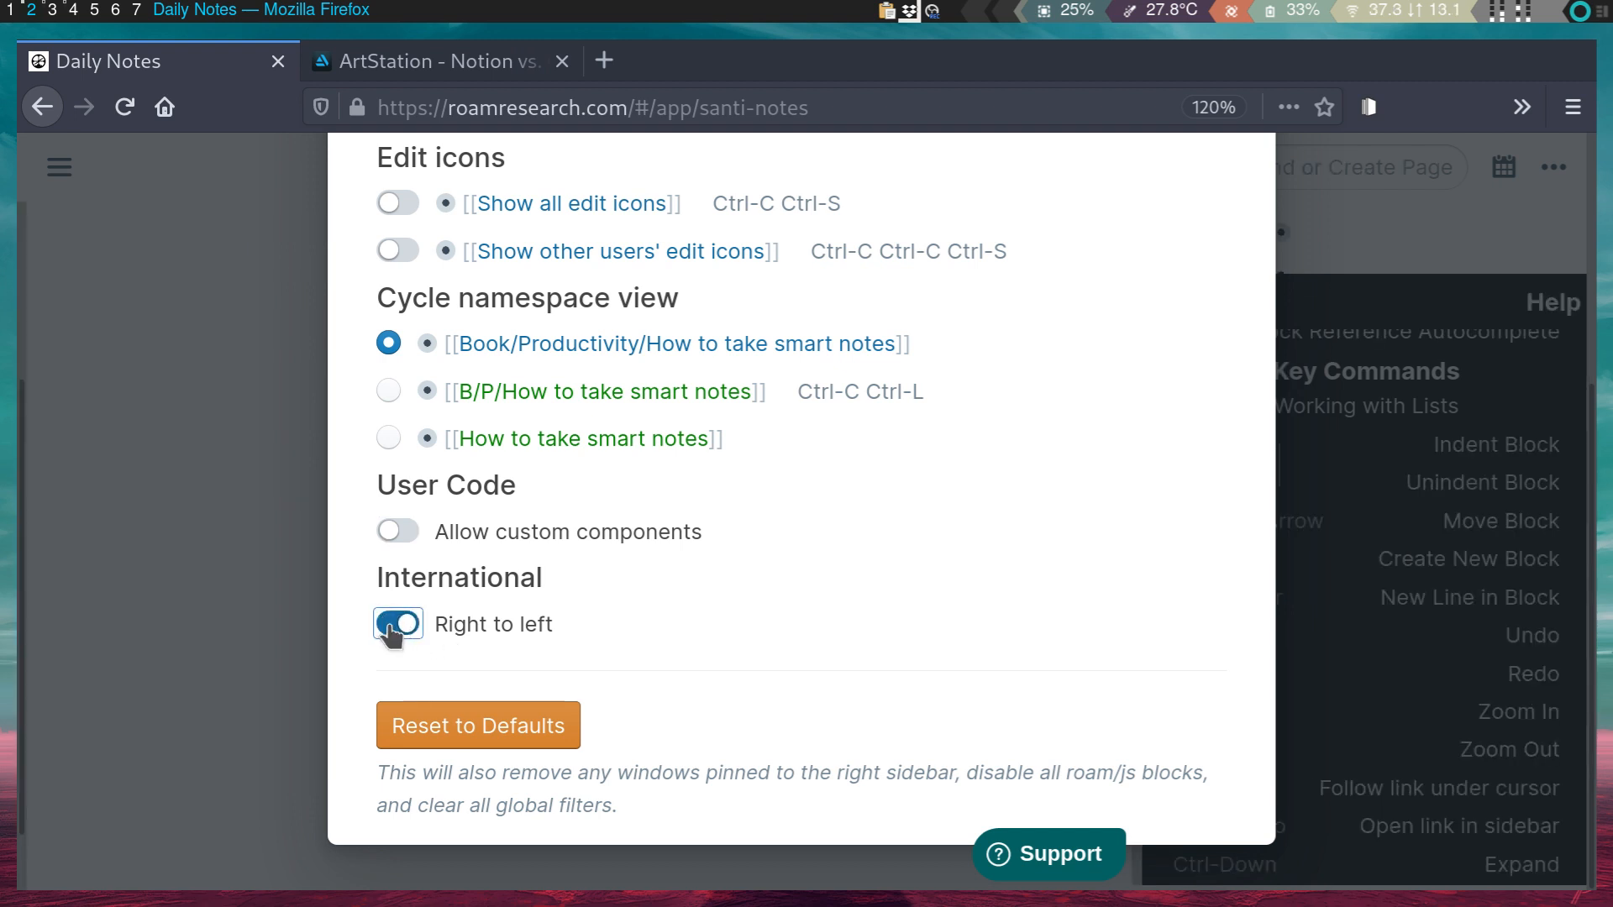
left_click(393, 630)
- Scroll through the User settings options and close the dialog without changes
scroll(712, 509, "up", 1)
scroll(716, 569, "down", 4)
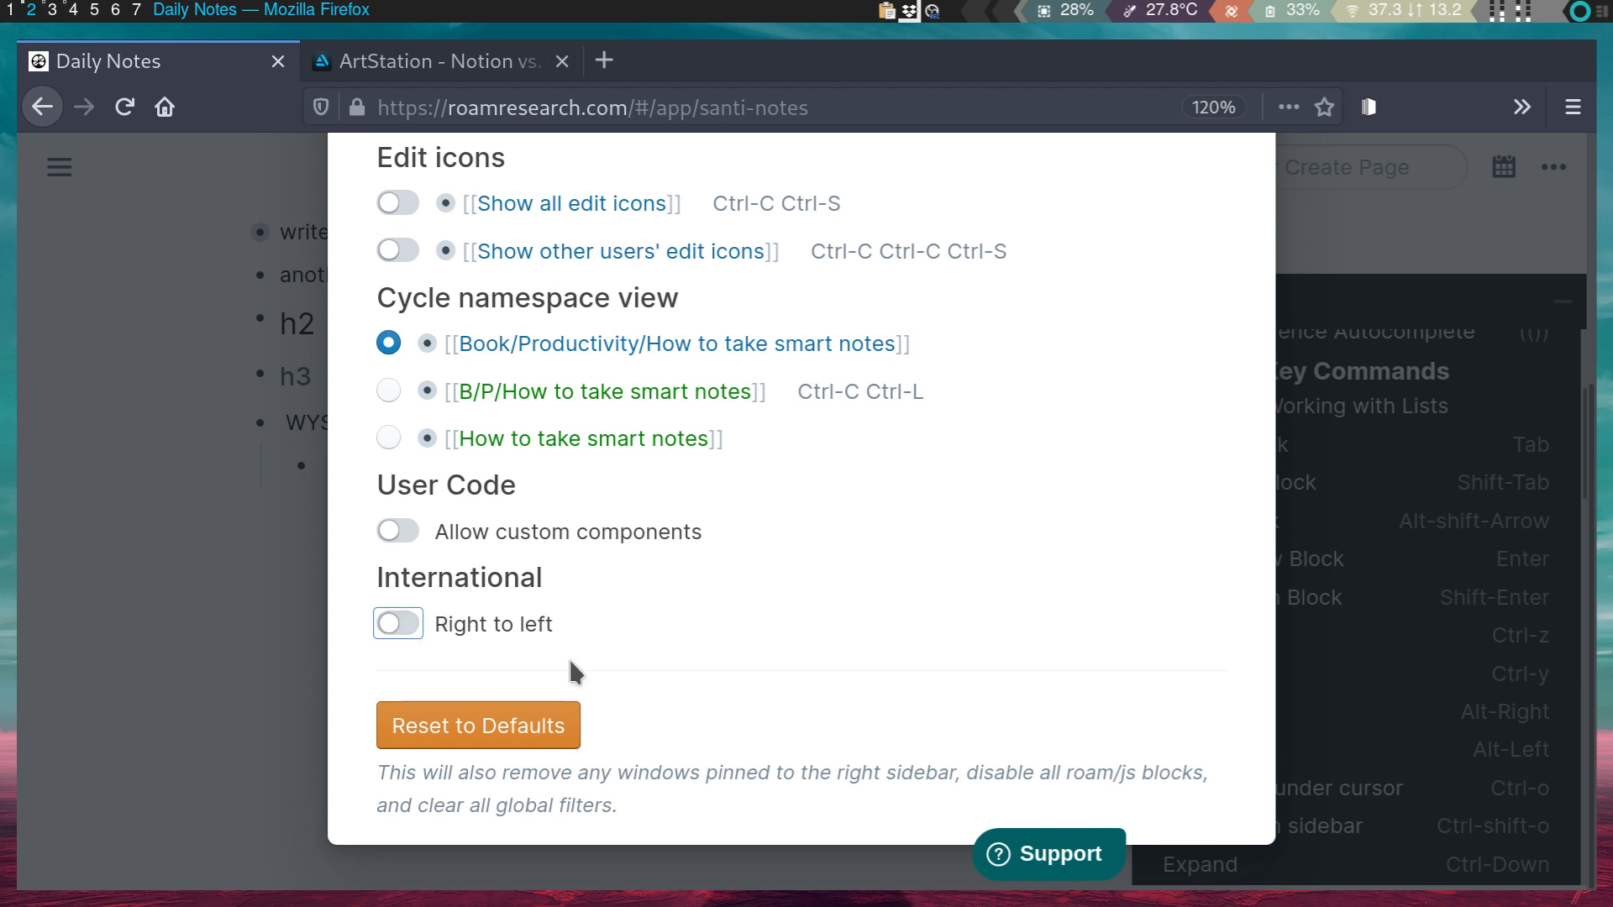
scroll(566, 669, "up", 3)
scroll(446, 764, "down", 3)
scroll(412, 462, "up", 4)
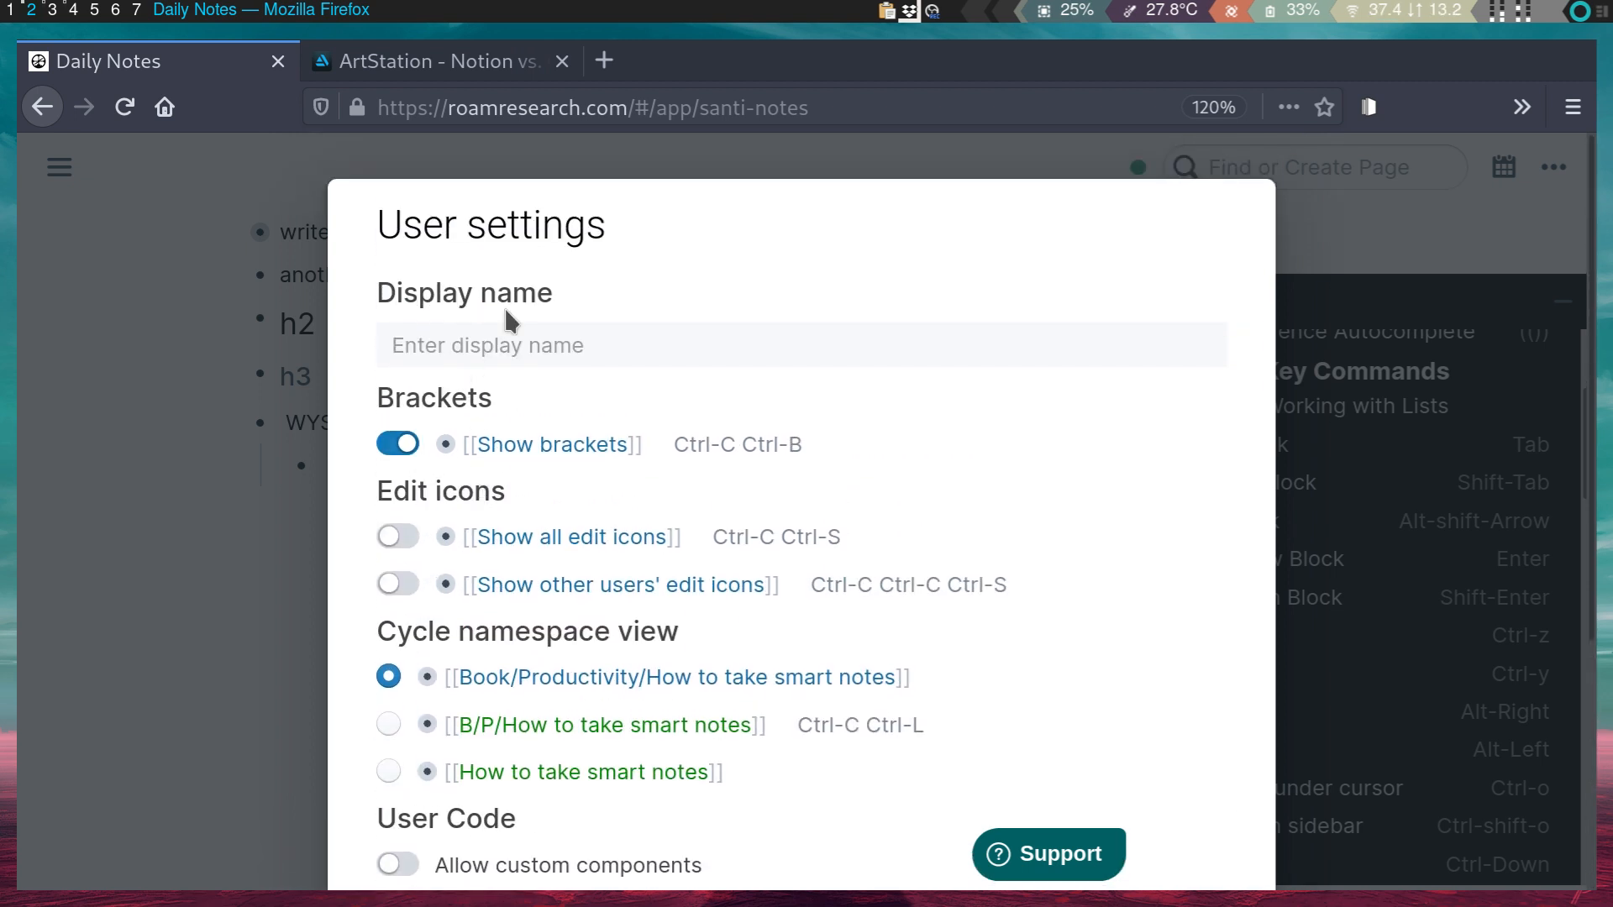
scroll(567, 414, "down", 5)
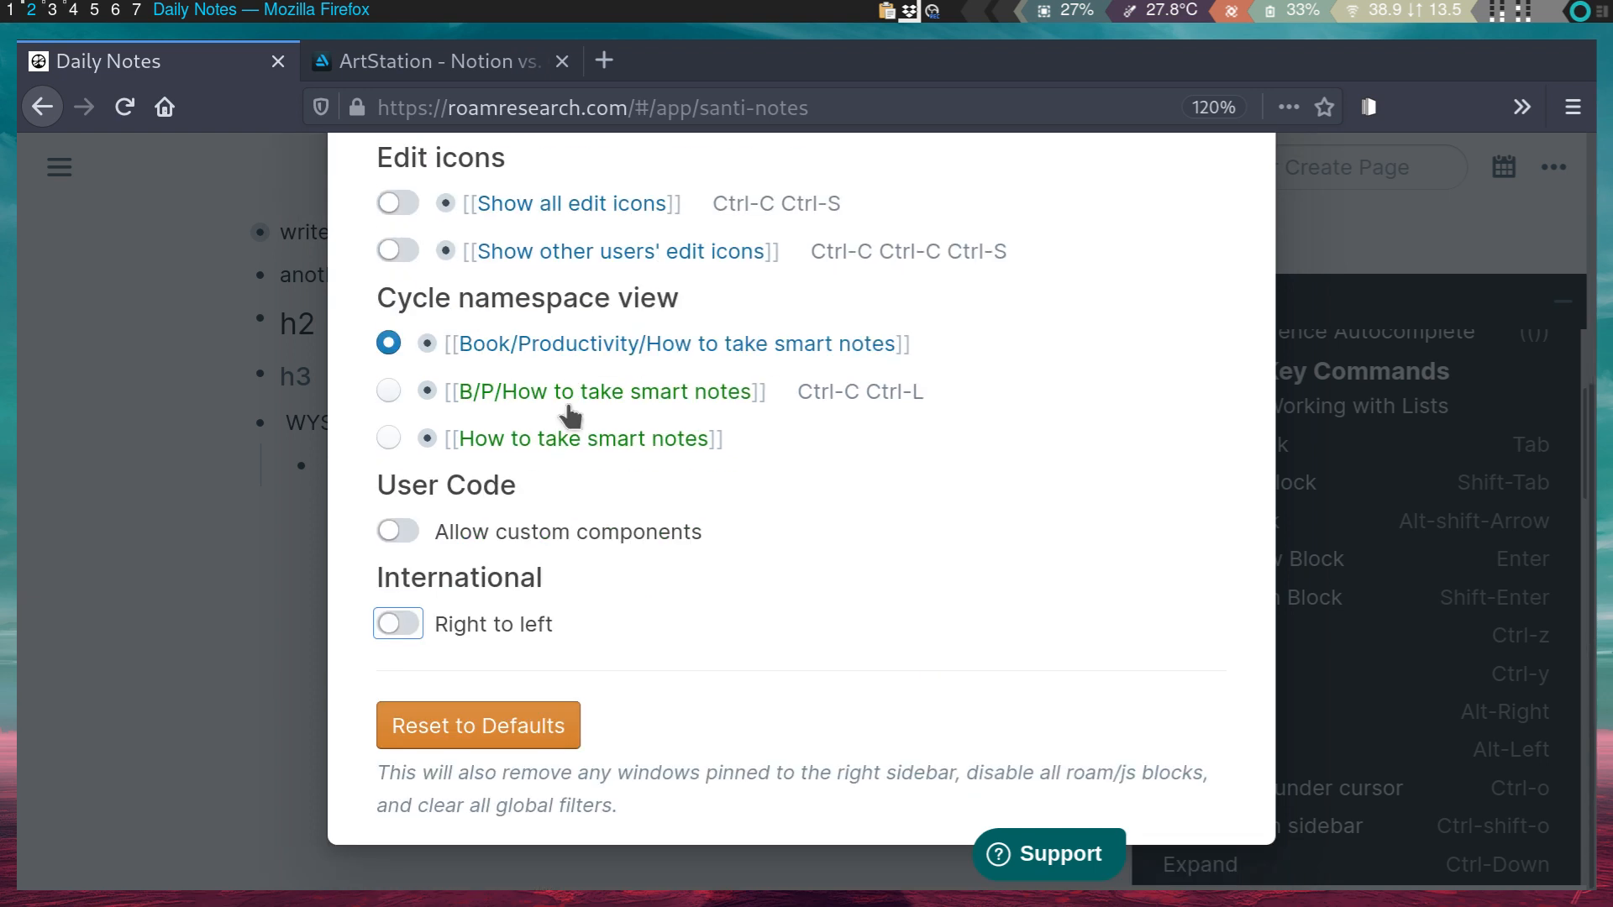
scroll(594, 493, "up", 5)
scroll(975, 470, "down", 4)
scroll(924, 580, "up", 5)
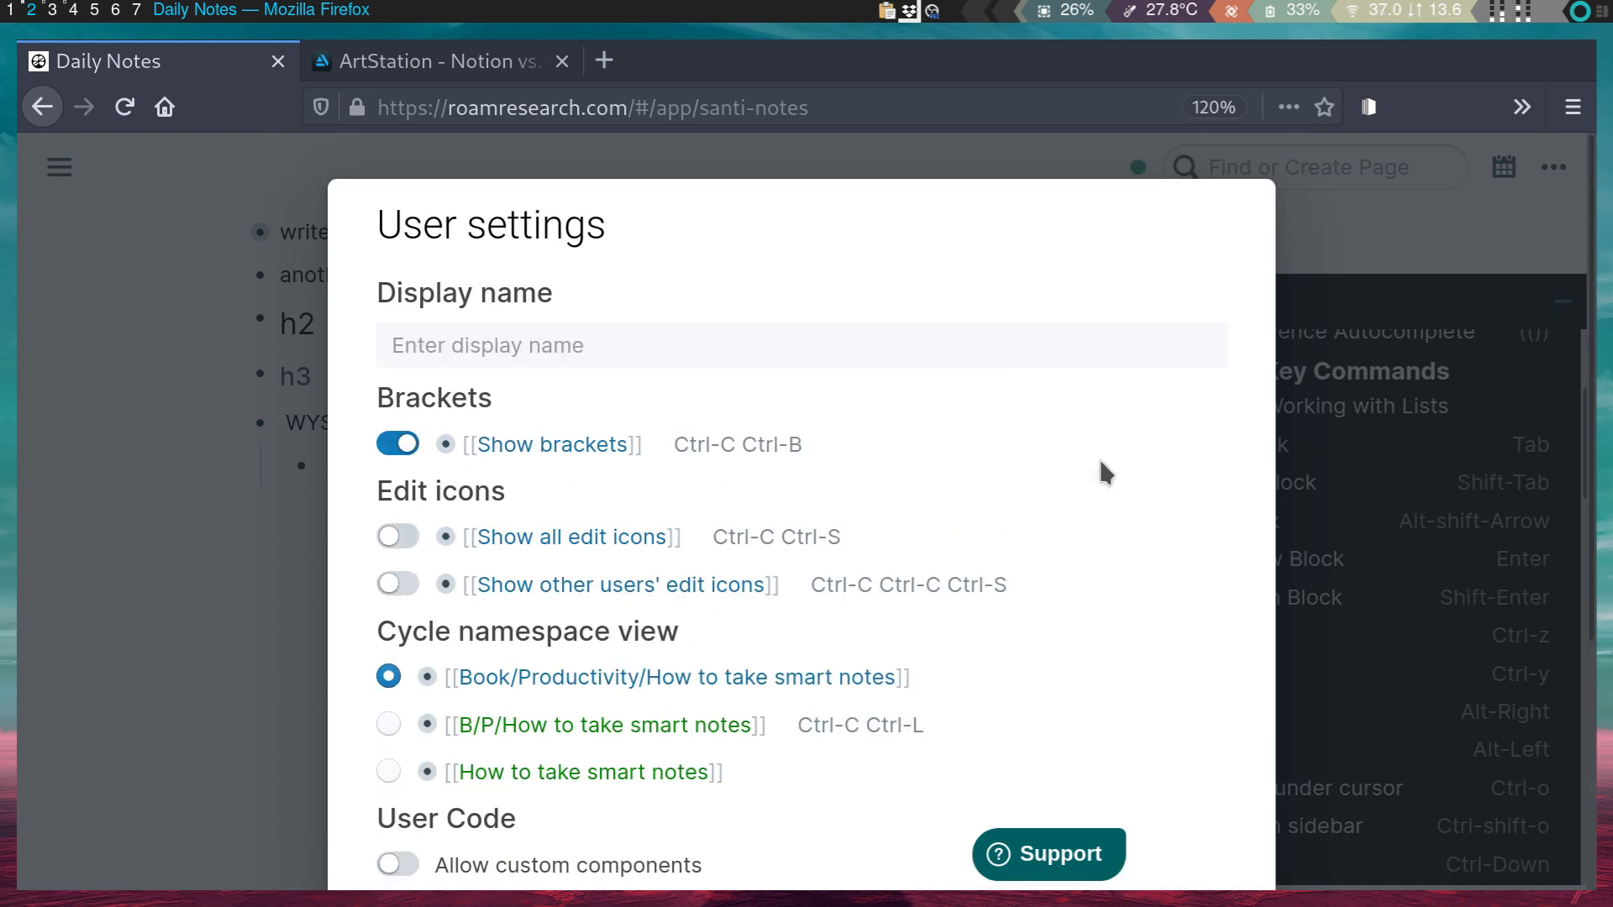
left_click(1544, 169)
left_click(34, 112)
- Go back twice in the browser from the 'Roam wasn't built in a day' error page
left_click_drag(533, 294, 670, 297)
left_click(761, 308)
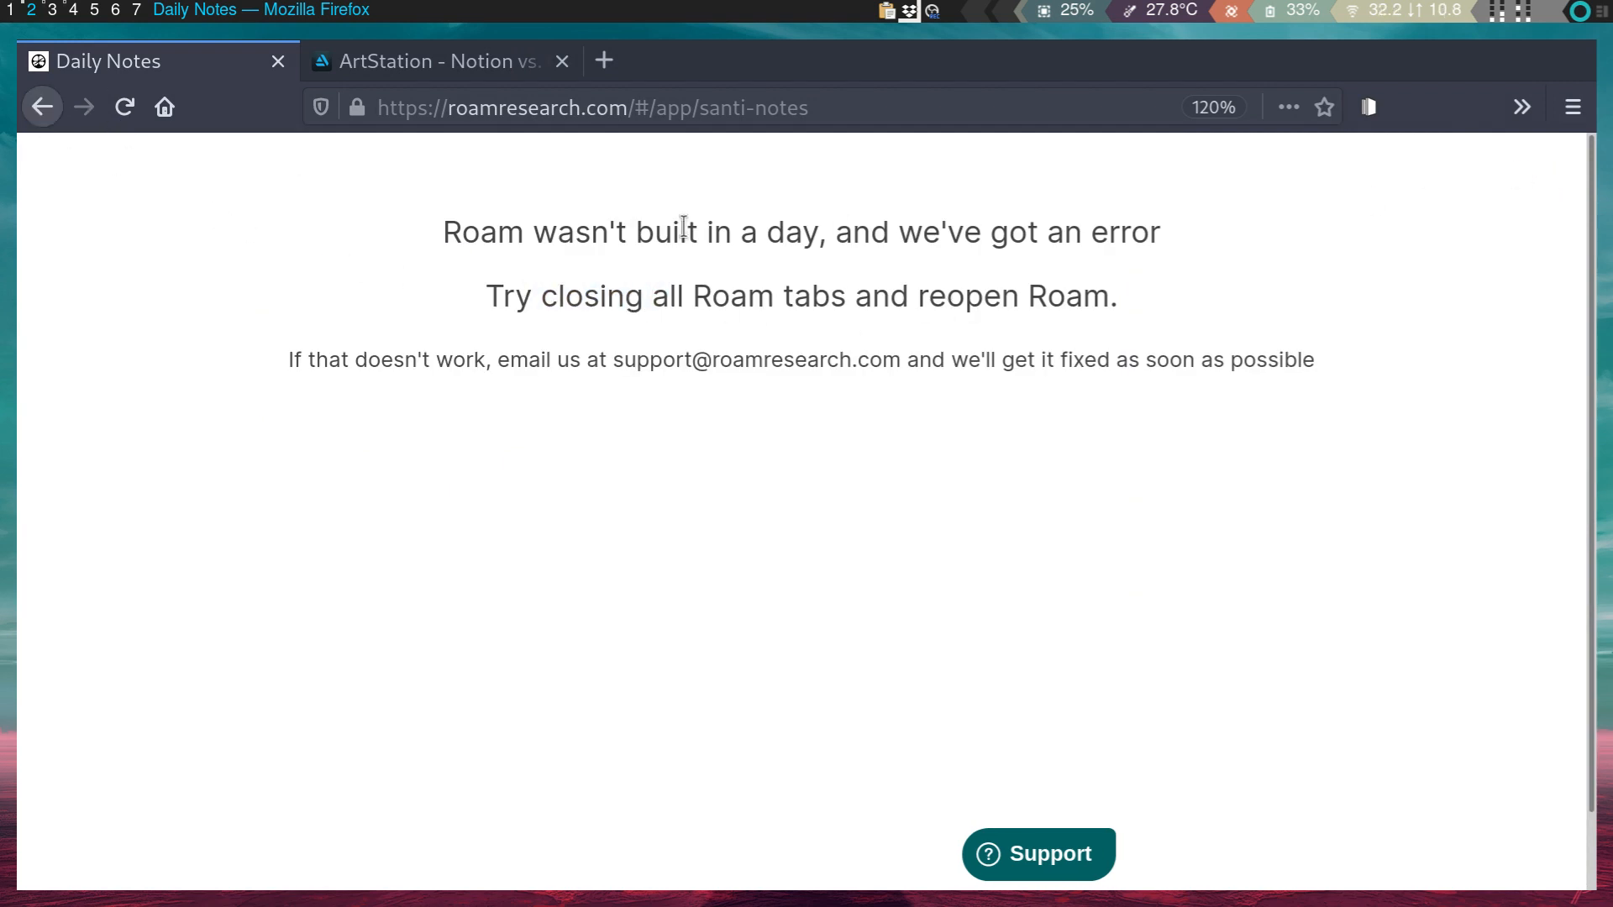
left_click(43, 109)
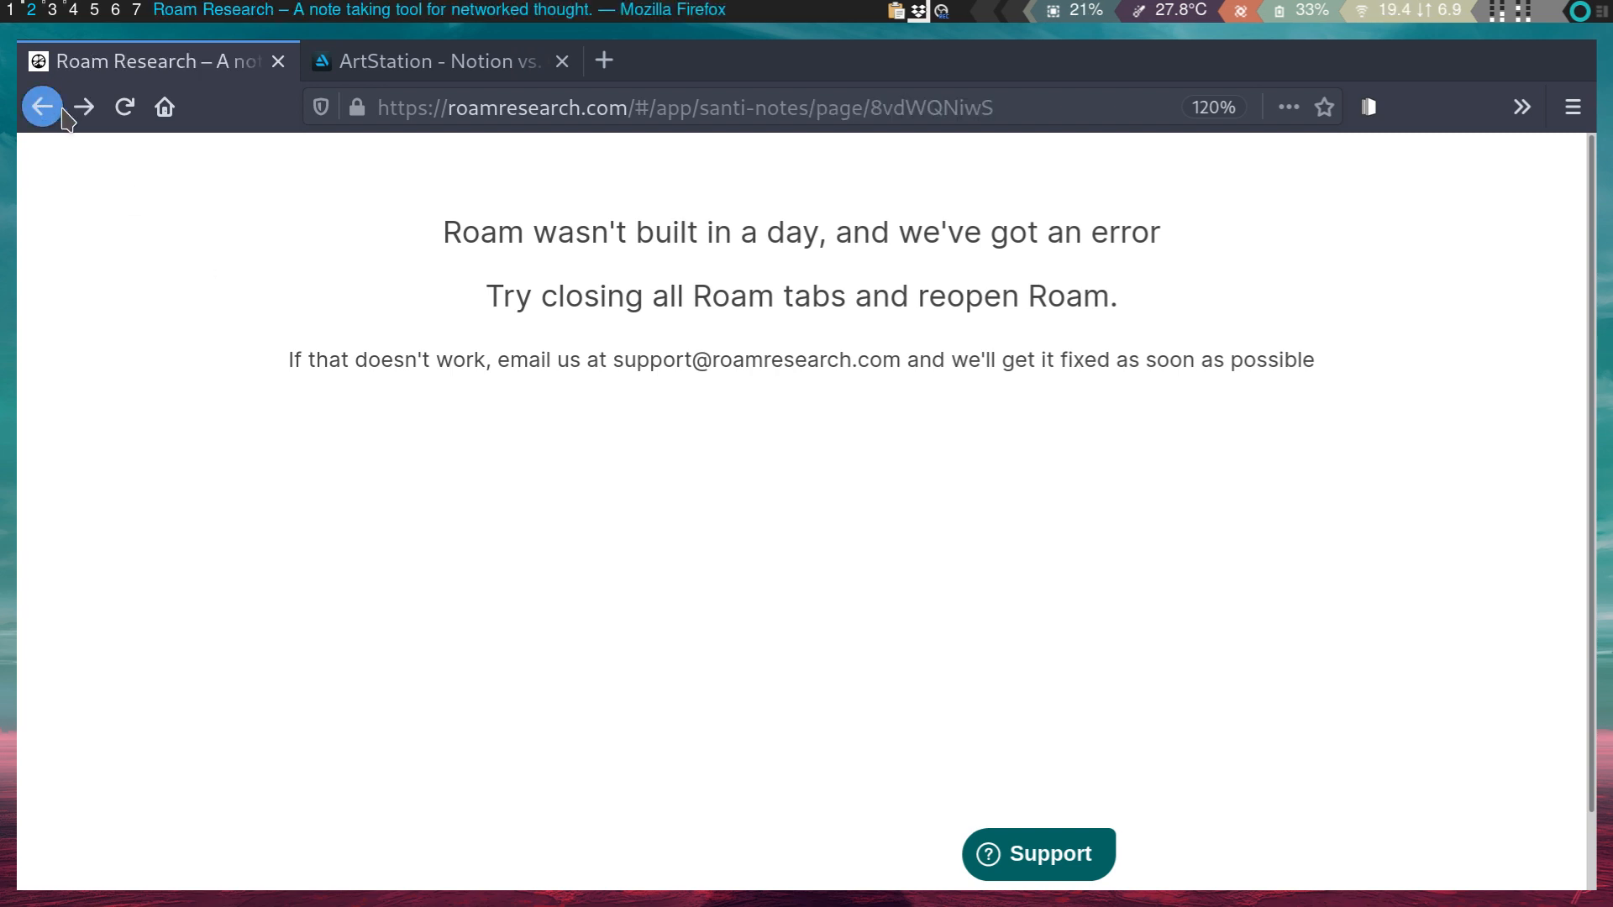
left_click(58, 116)
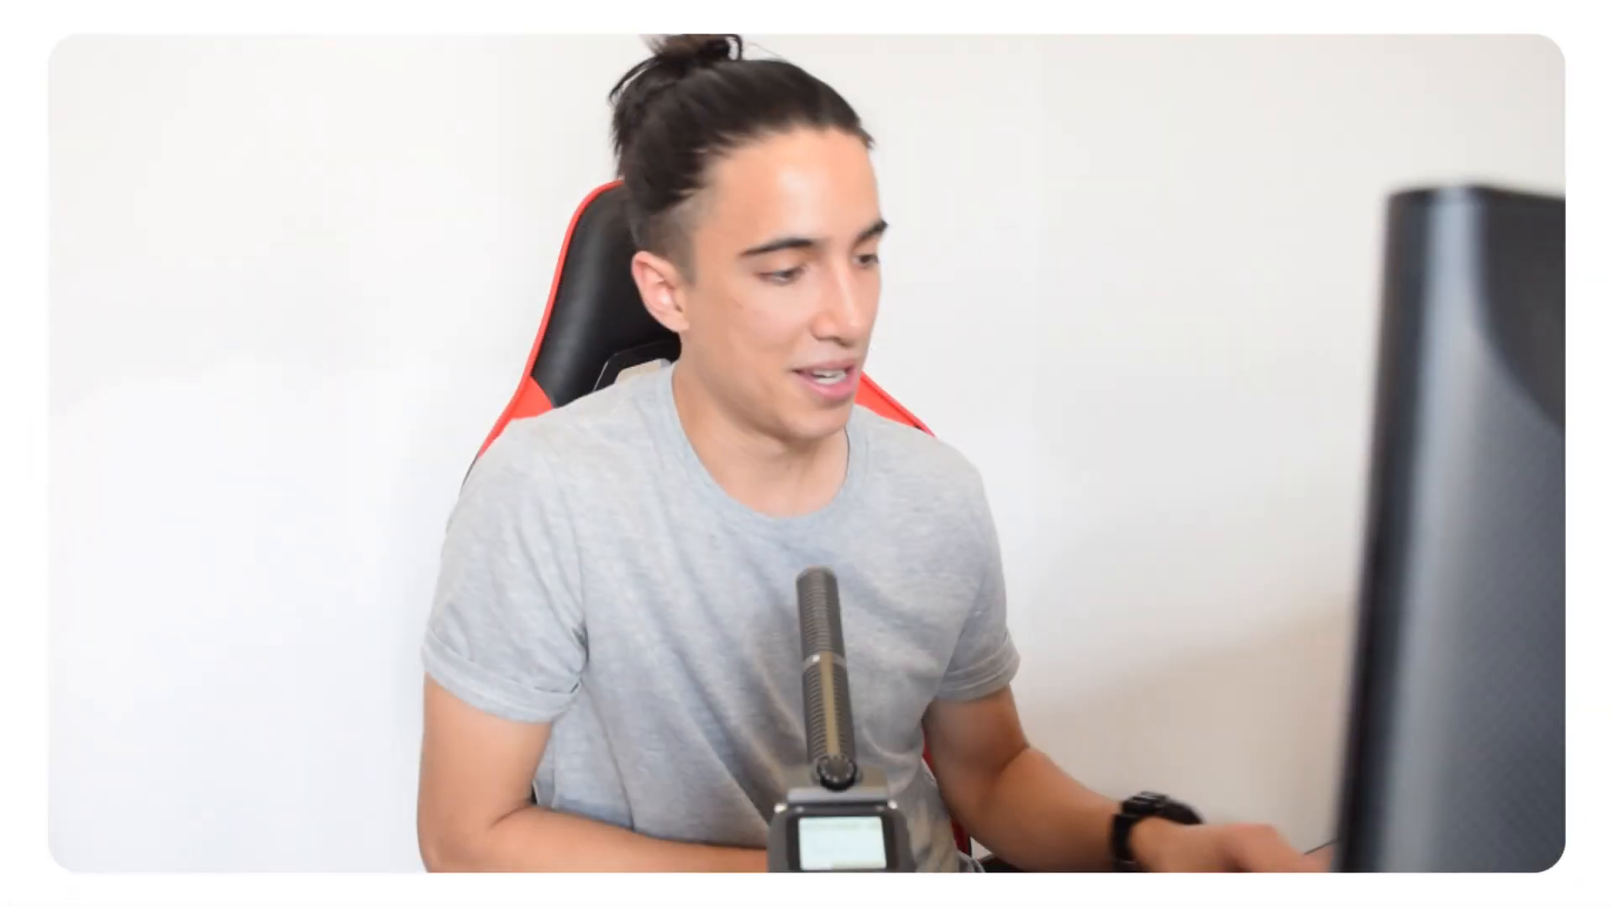